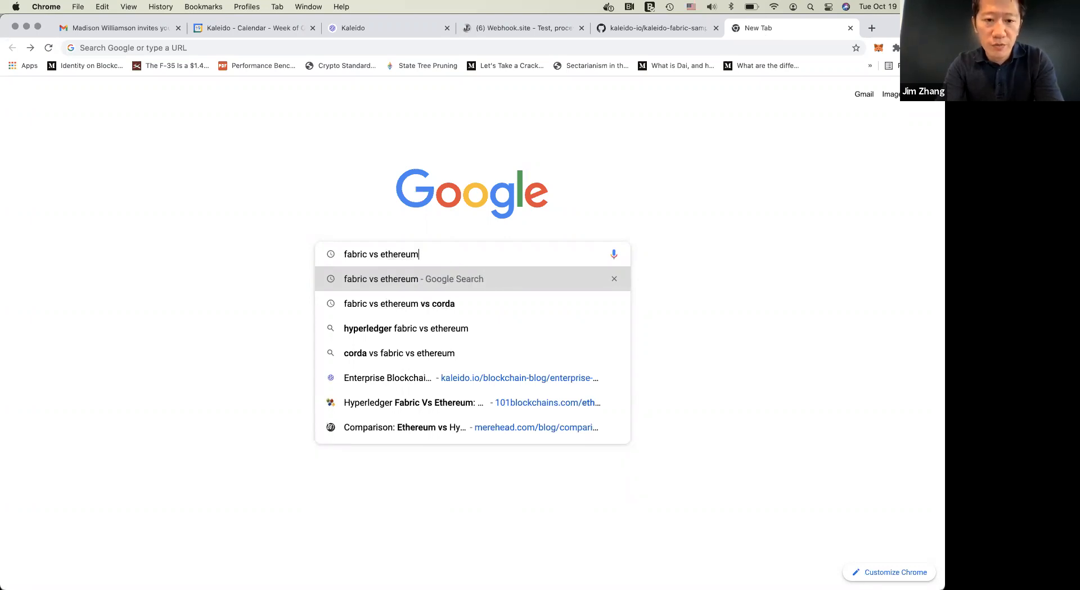
Search the web for "fabric vs ethereum" and skim Kaleido's article comparing Ethereum, Fabric and Corda through to its end
key(Return)
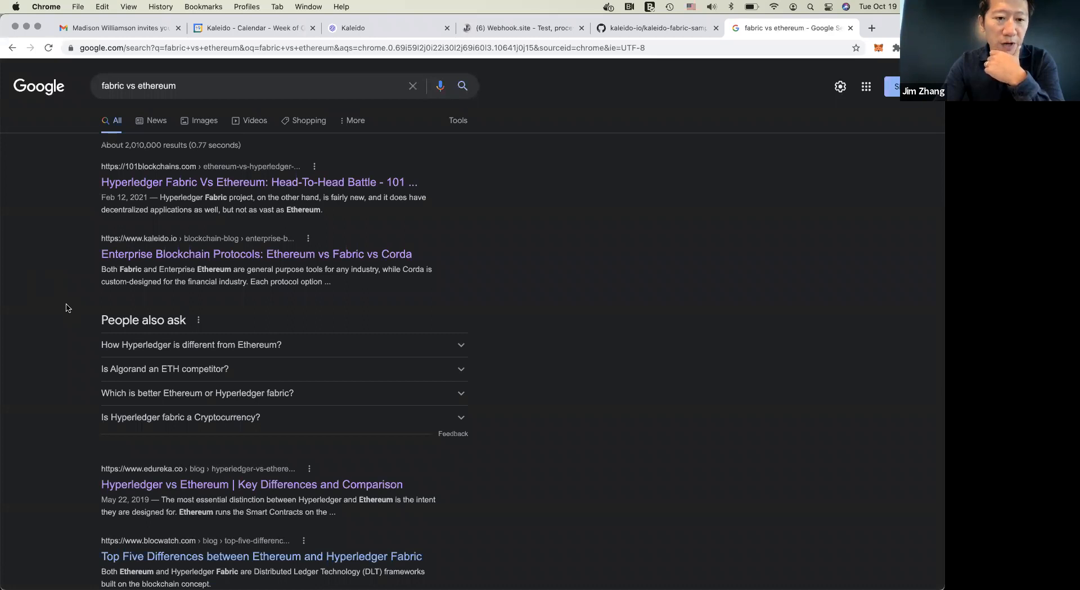
click(179, 256)
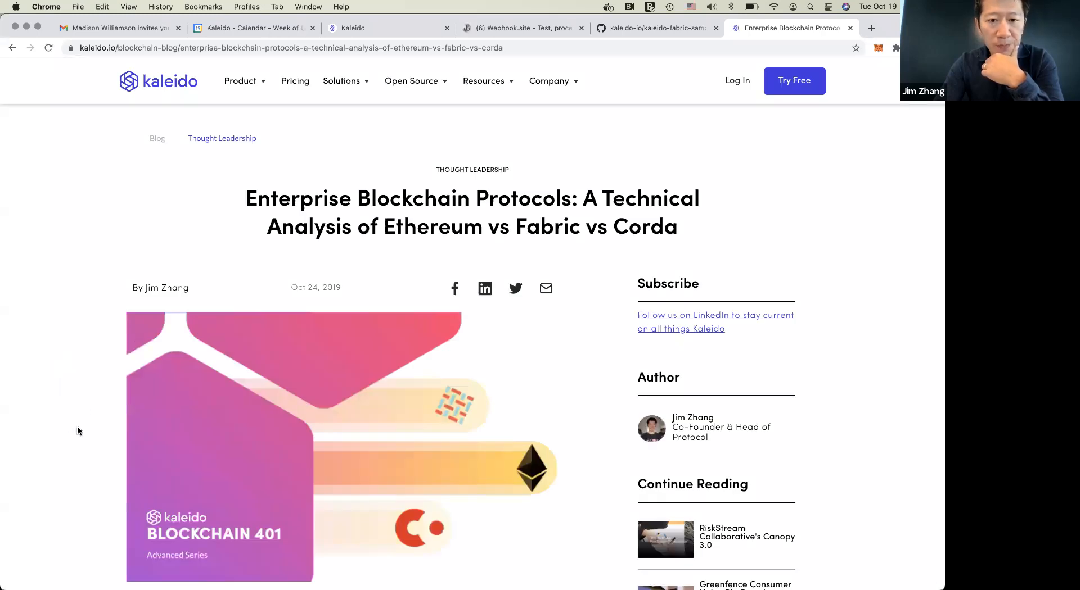
scroll(77, 431, down, 15)
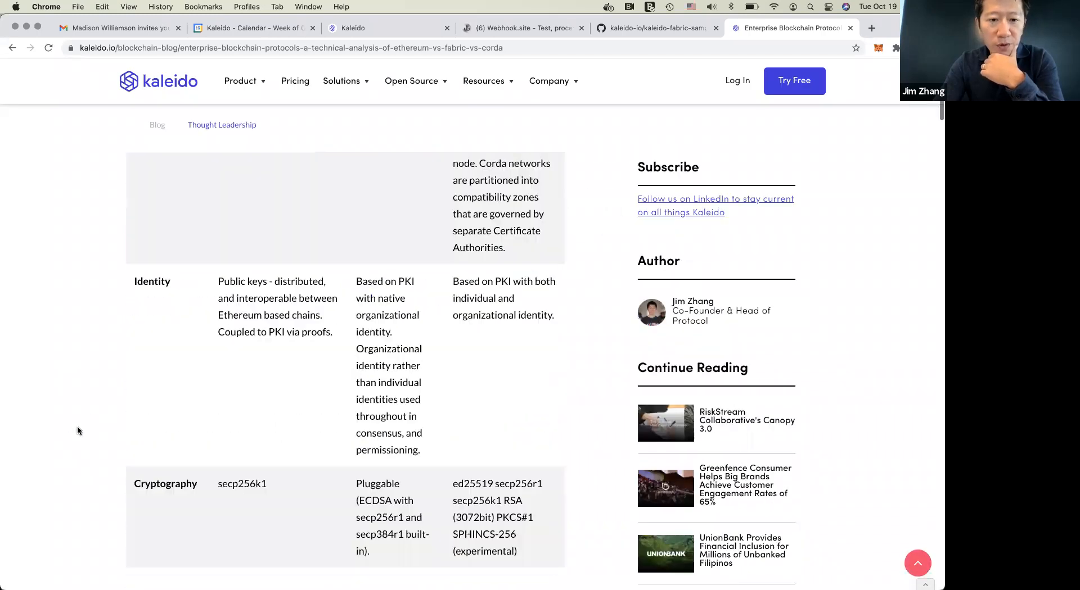
scroll(78, 431, down, 20)
scroll(77, 431, down, 15)
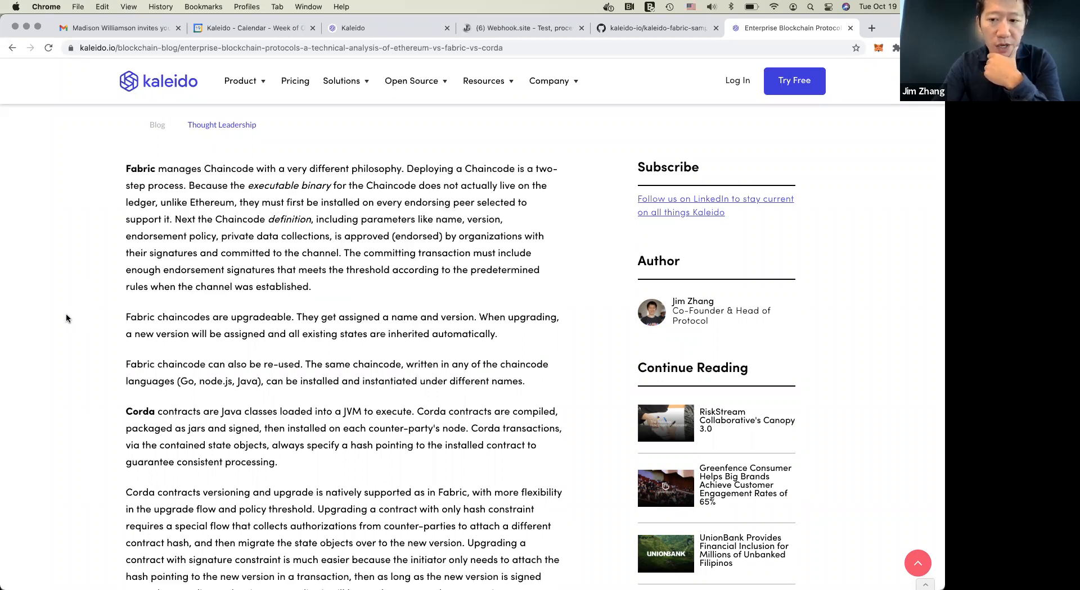
scroll(66, 319, down, 15)
scroll(66, 318, down, 20)
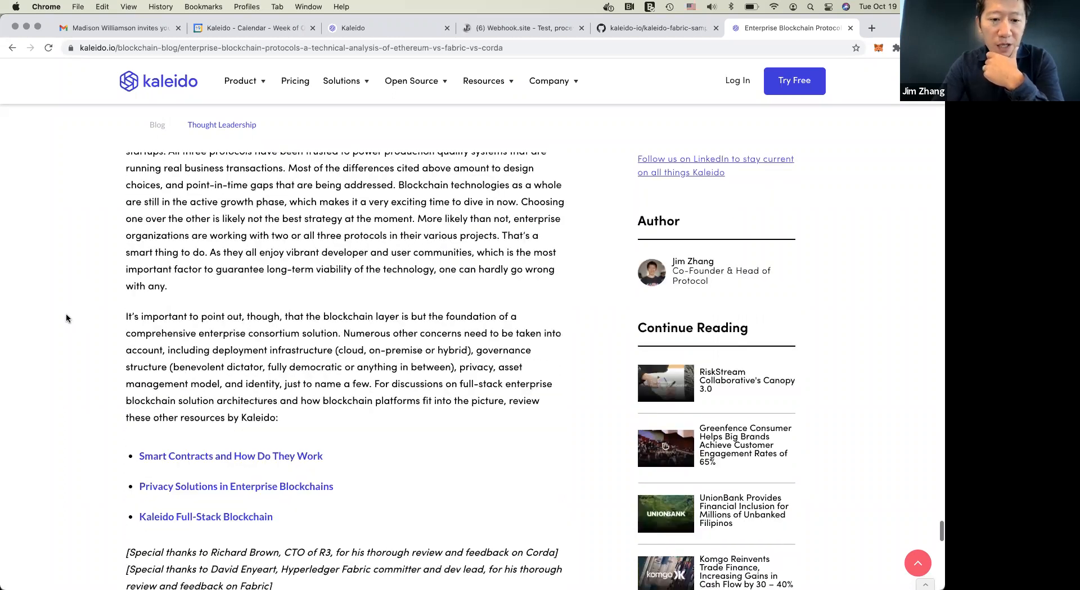
scroll(66, 318, up, 8)
scroll(66, 319, up, 1)
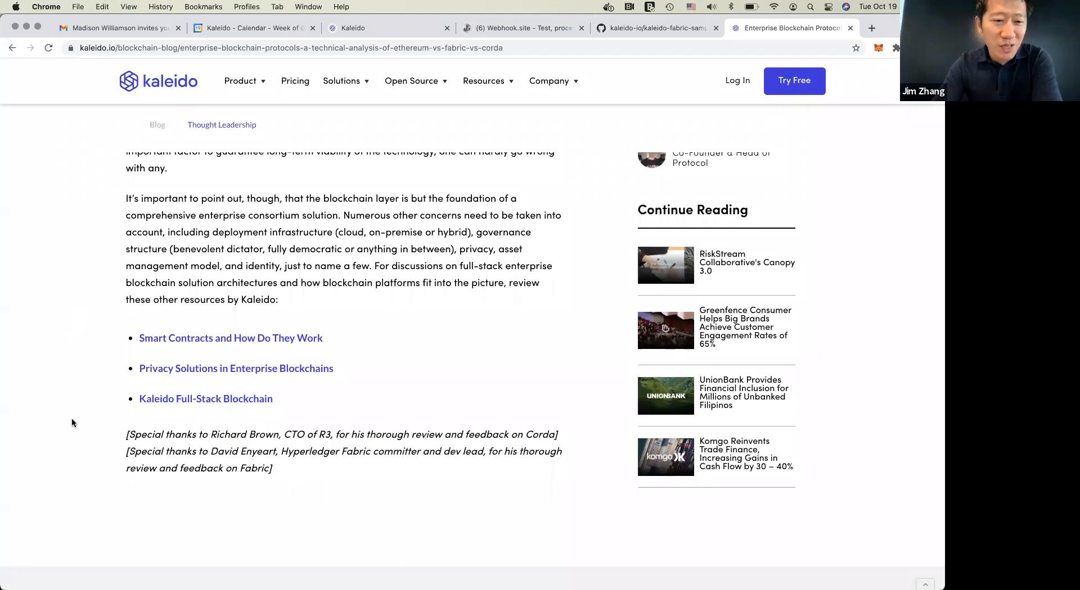
Review the article's closing acknowledgements and its final paragraph on full-stack enterprise blockchain solutions
drag(125, 436, 288, 470)
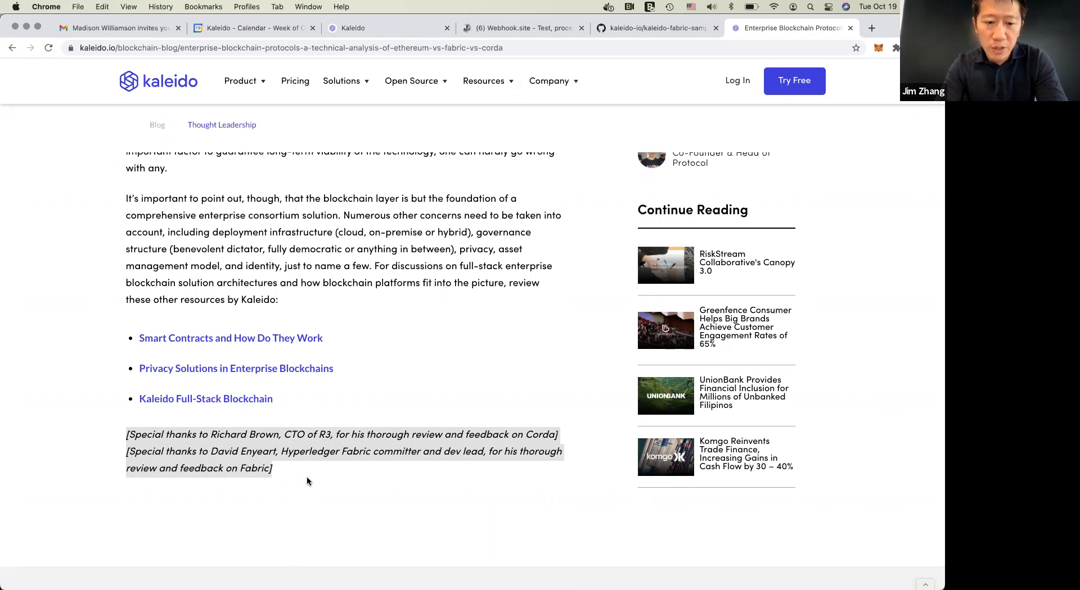
click(292, 477)
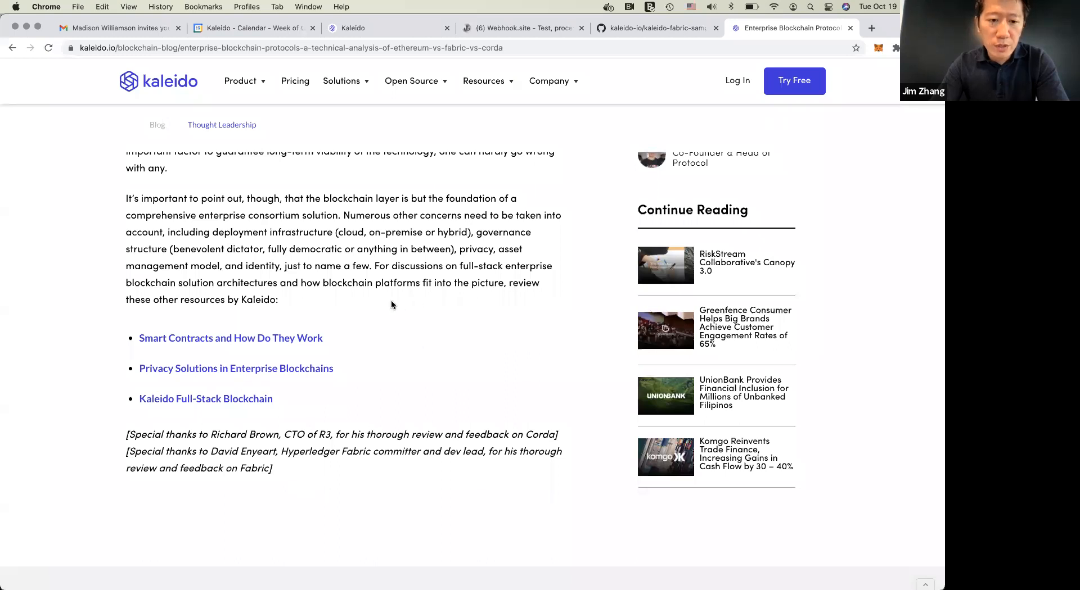
scroll(392, 304, up, 2)
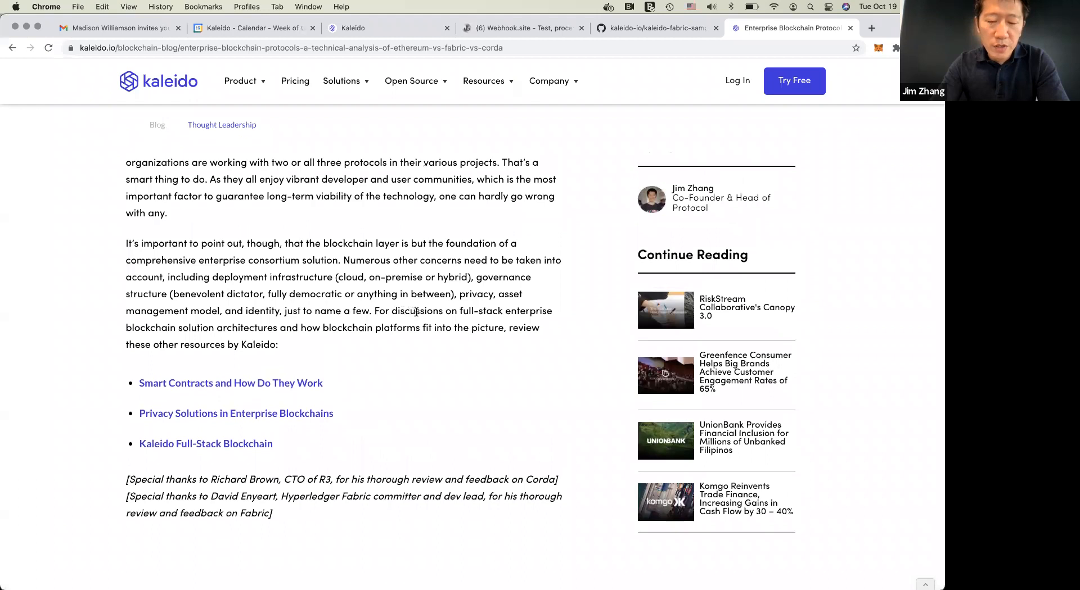
double_click(416, 312)
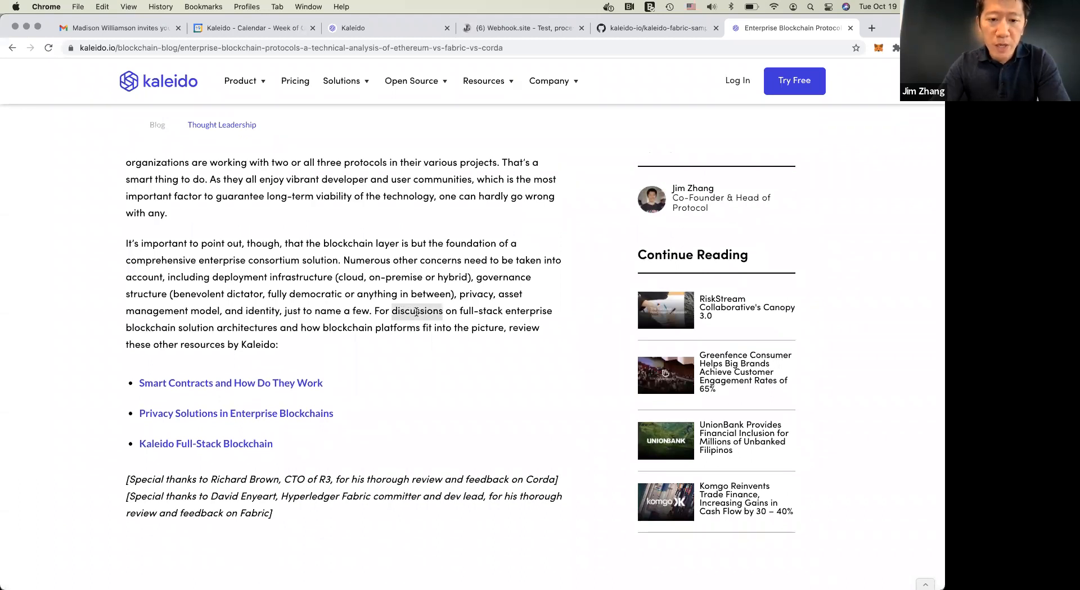
click(416, 312)
scroll(416, 312, up, 1)
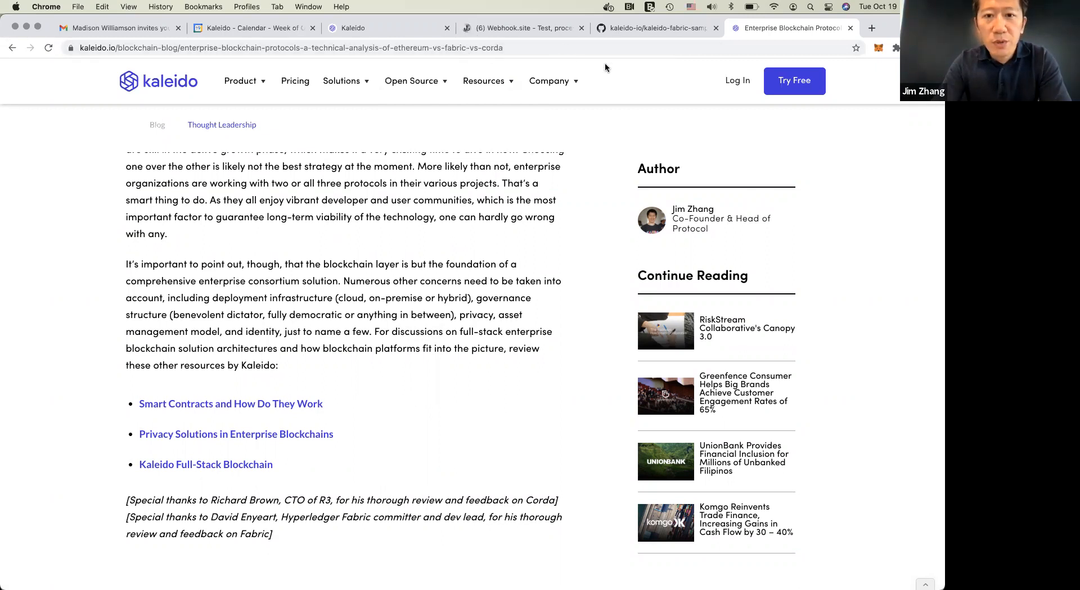
Log in to the Kaleido console with the prefilled credentials and start a new network named Supply Chain
click(374, 28)
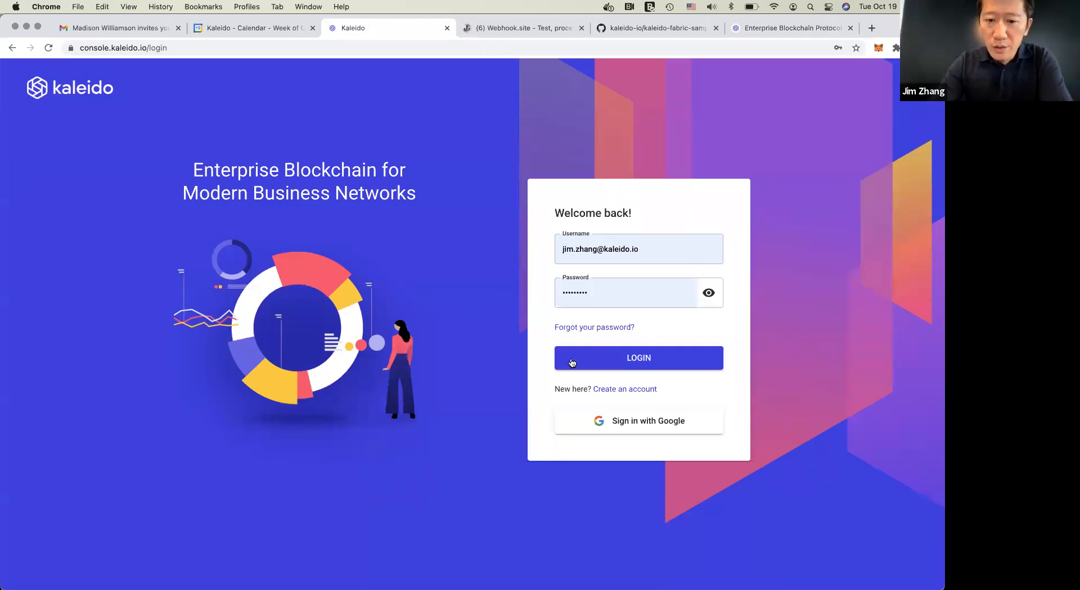
click(639, 360)
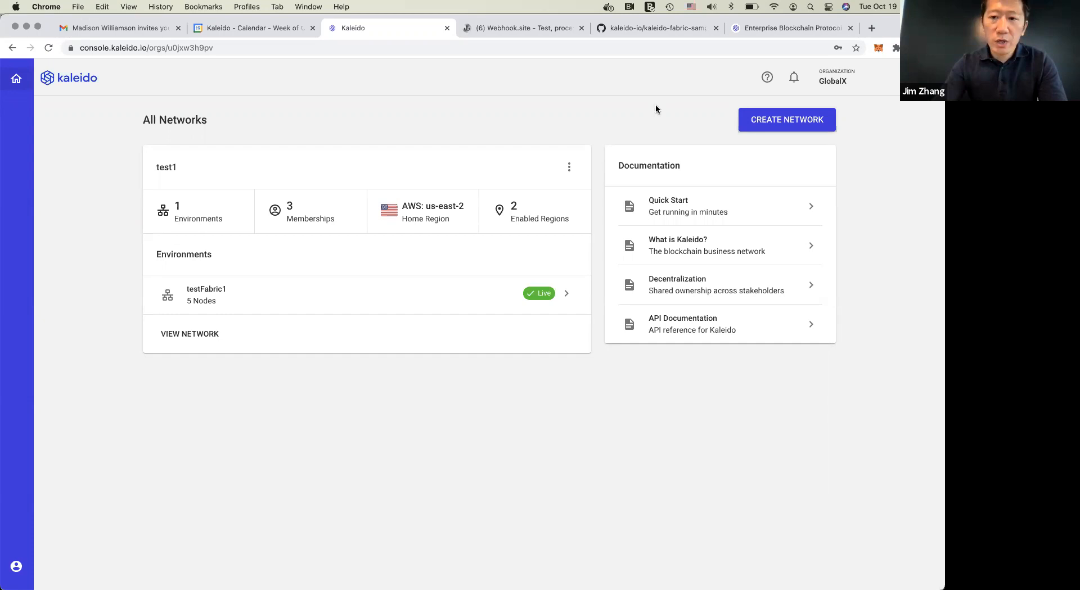
click(767, 128)
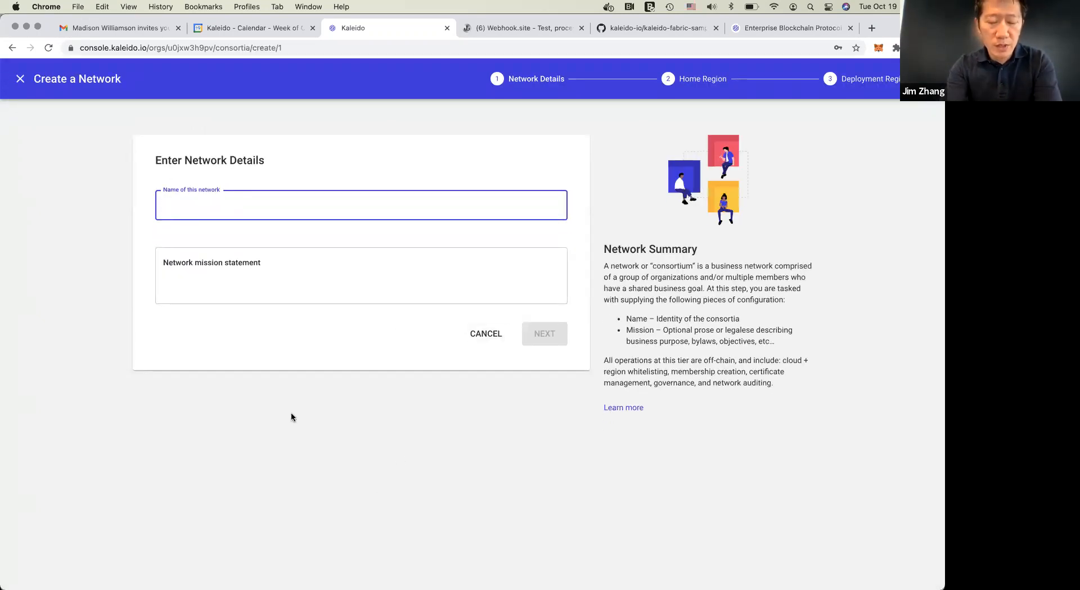
text(Supp)
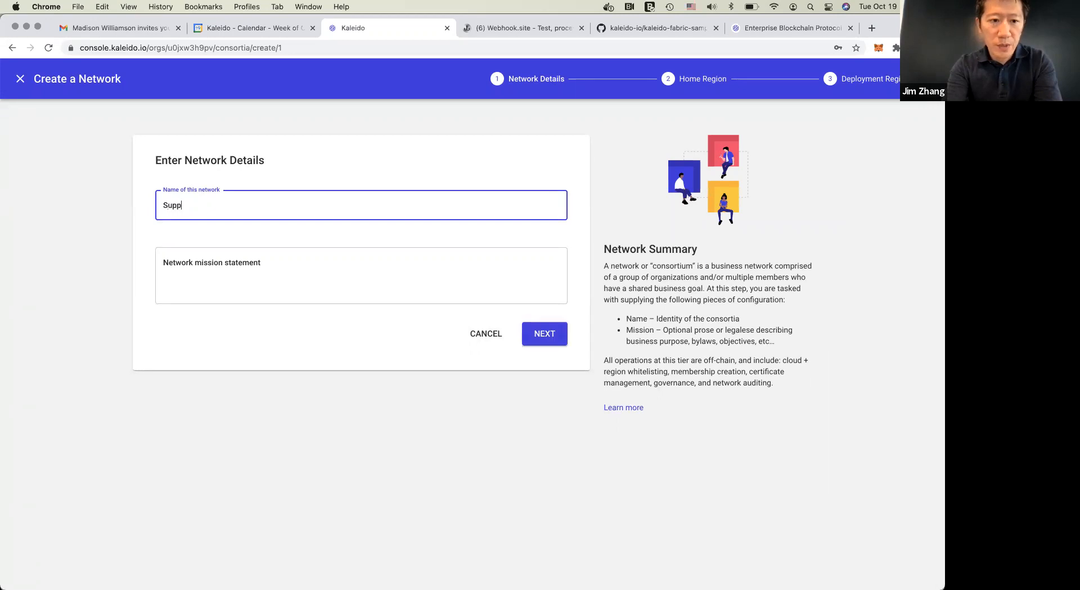
text(ly Chain)
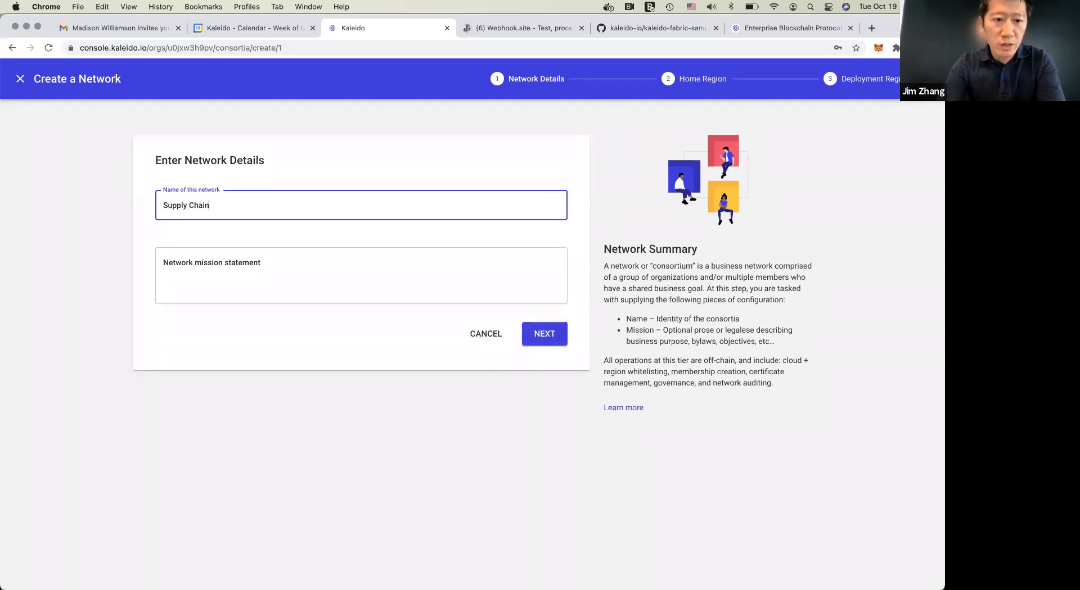
click(543, 335)
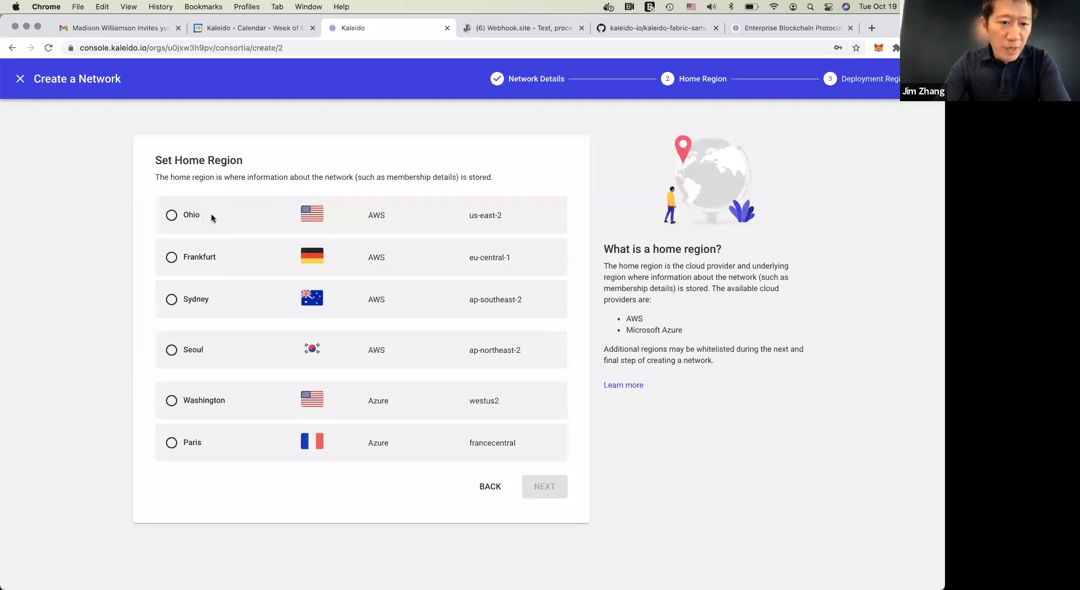
Create the network with Ohio as home region and Frankfurt, Sydney, Seoul, Washington and Paris as deployment regions
click(171, 216)
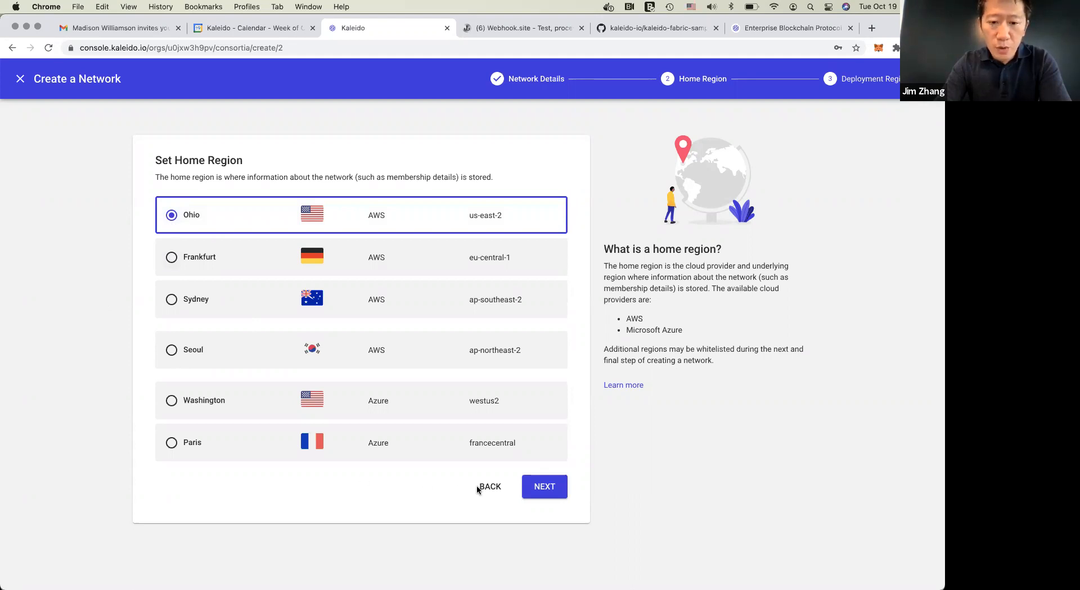
click(544, 492)
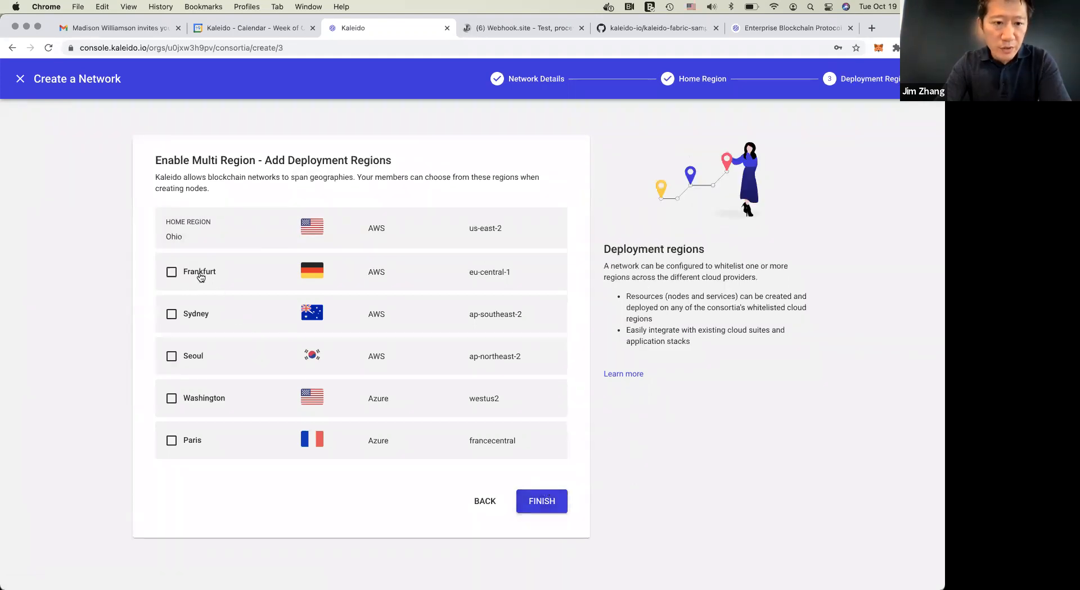
click(201, 276)
click(203, 323)
click(199, 363)
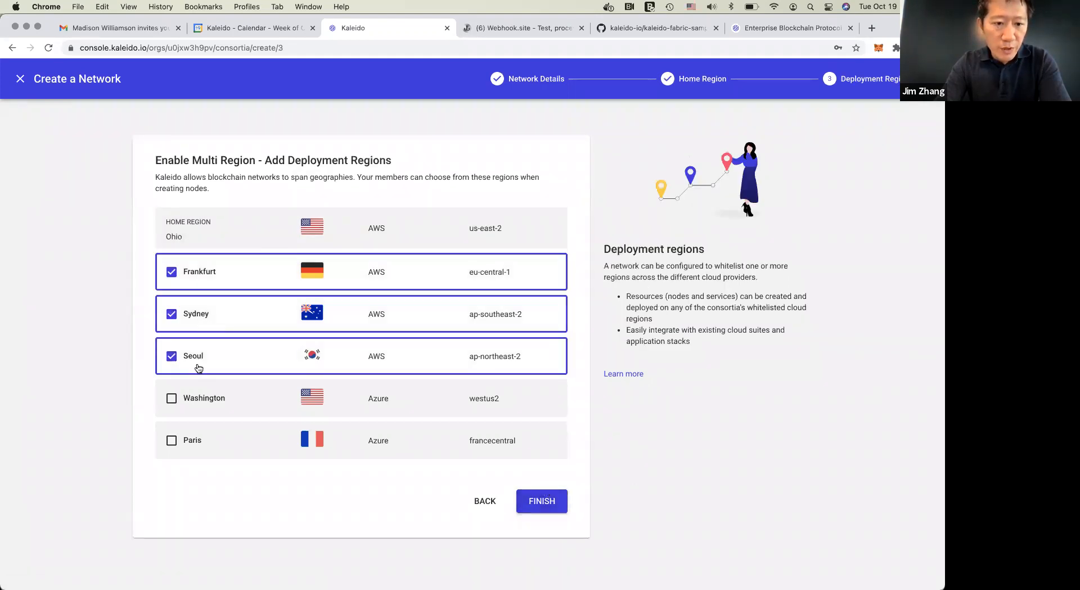
click(206, 399)
click(195, 441)
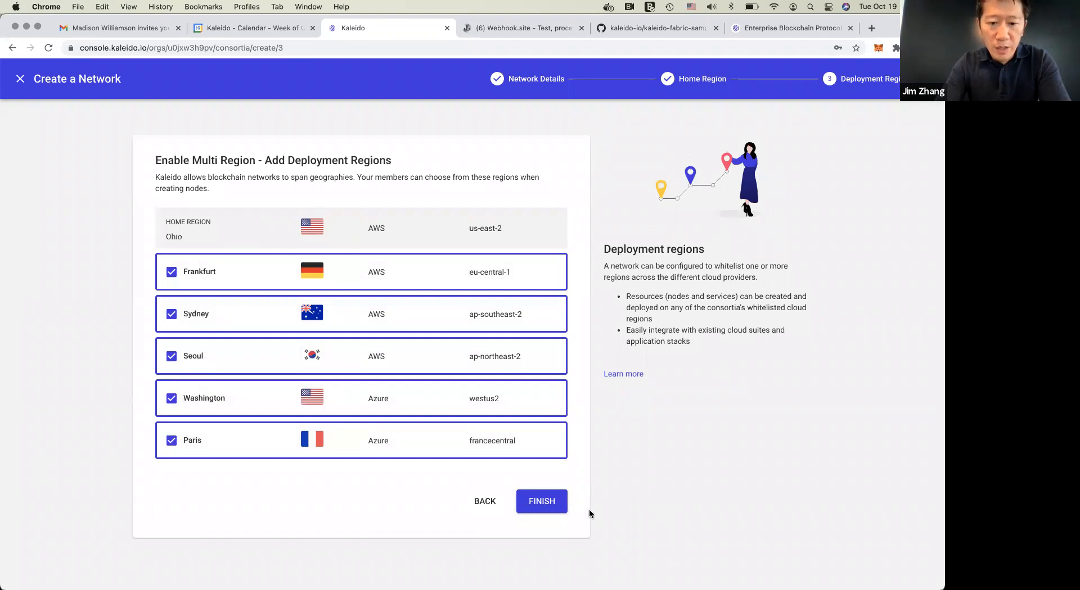
click(544, 504)
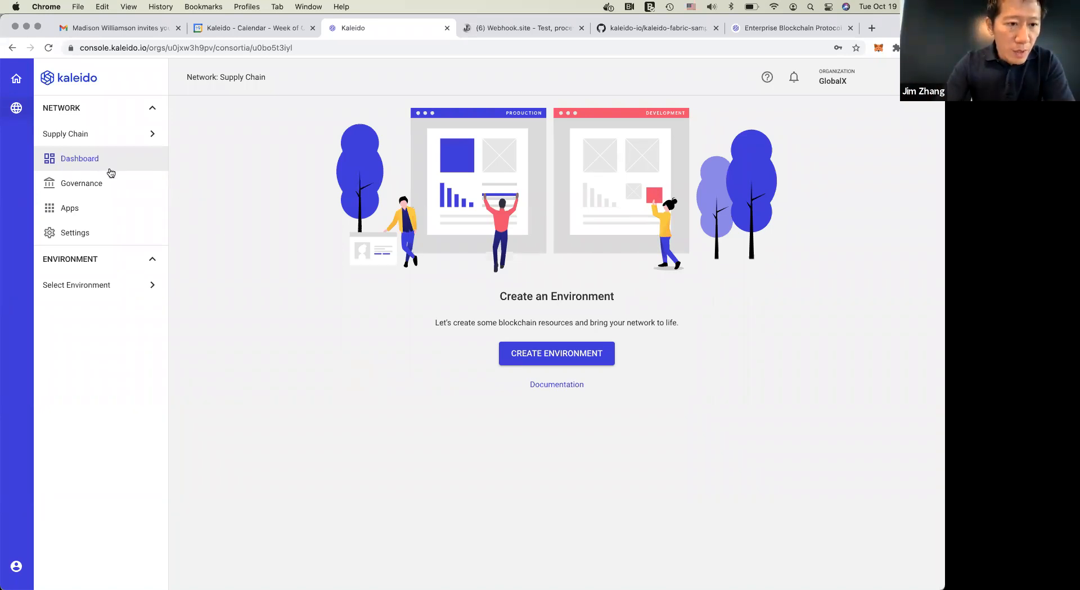
Open the Supply Chain network's memberships and preview the introduction for inviting an organization without sending an invitation
click(91, 186)
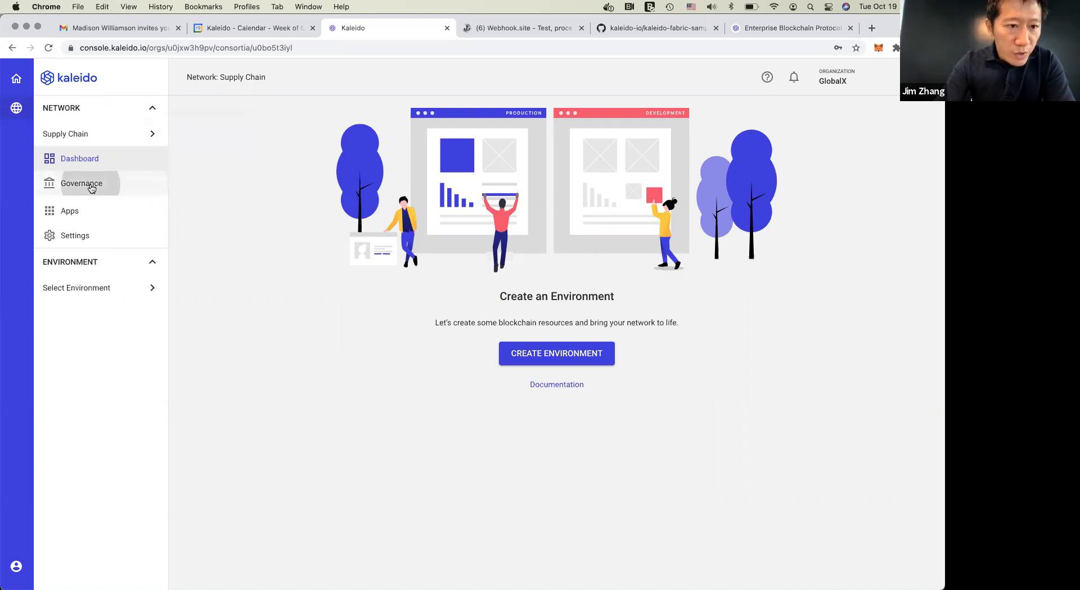
click(94, 208)
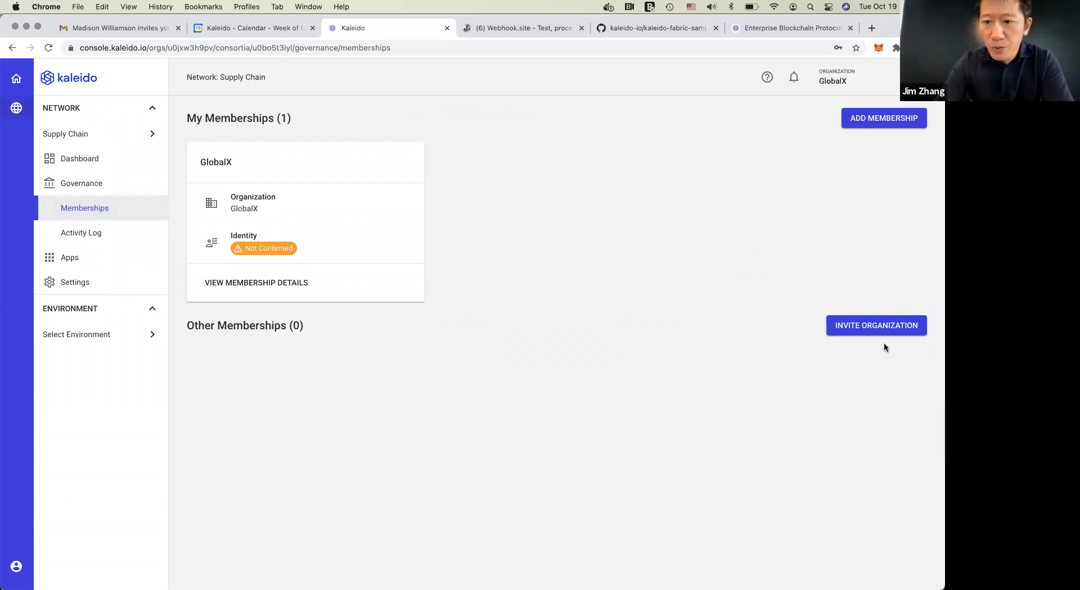
click(879, 327)
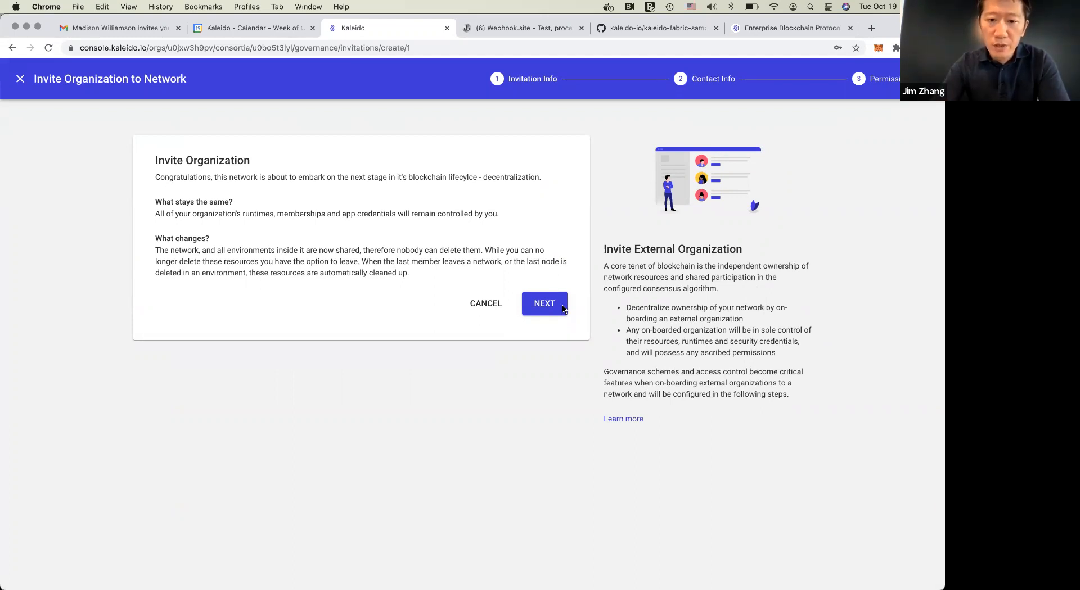
click(482, 307)
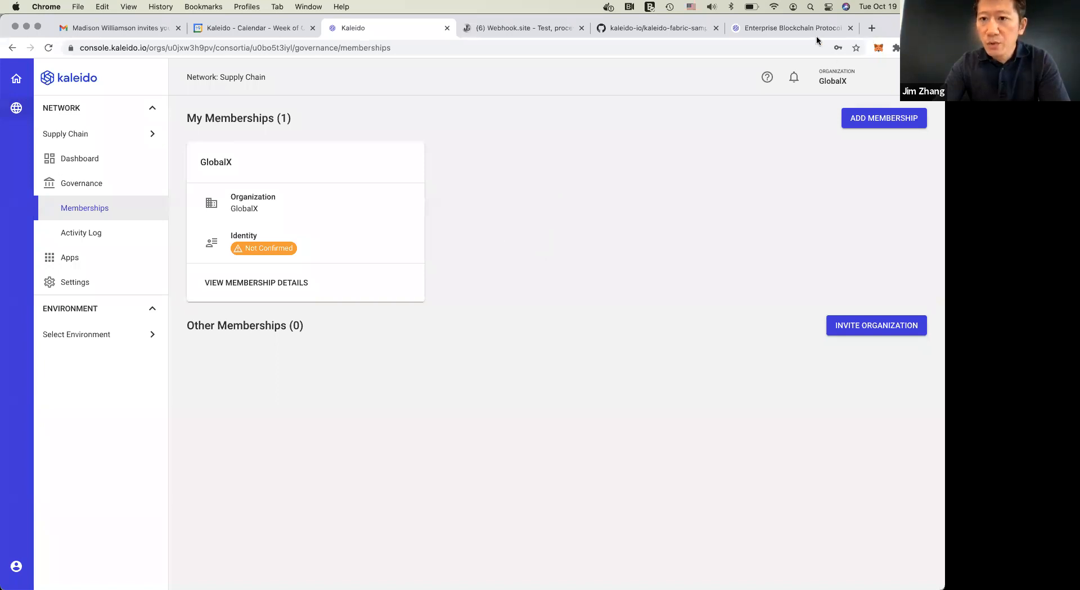
Add a membership named Acme to the Supply Chain network
click(872, 119)
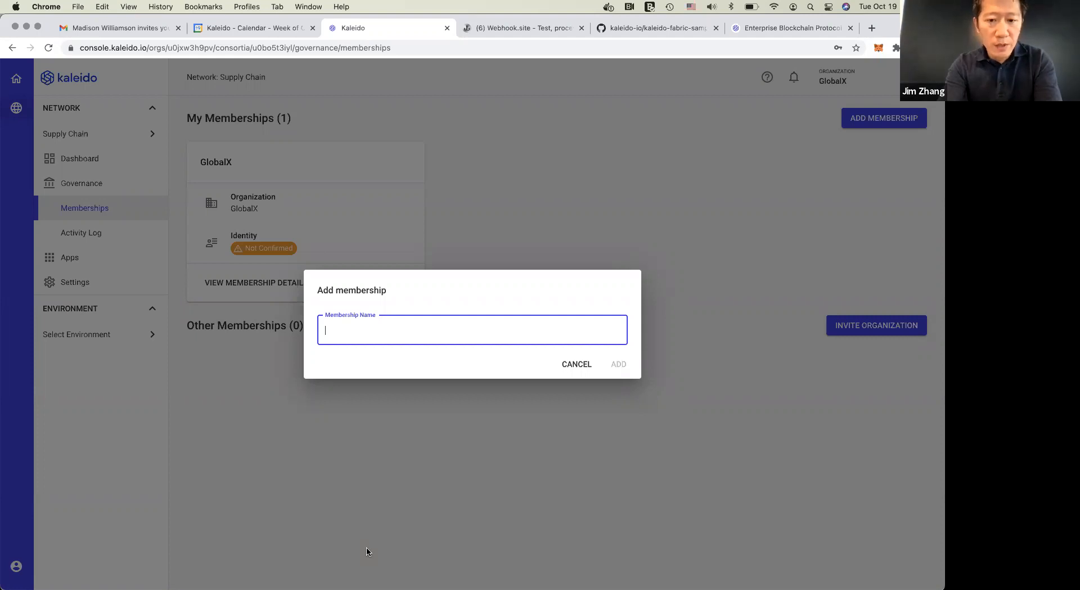
text(Acme)
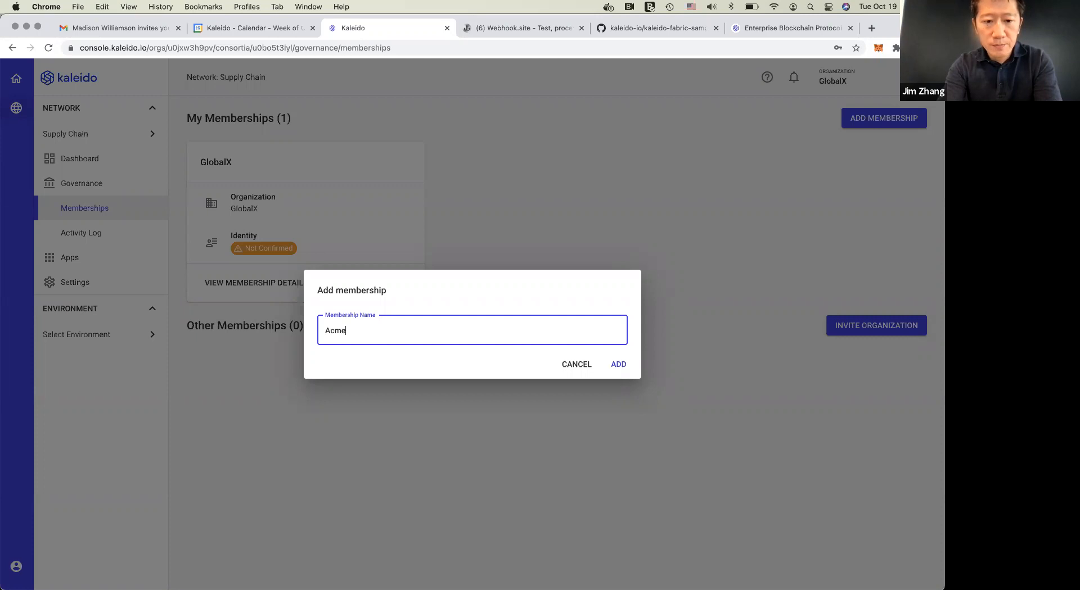
click(621, 366)
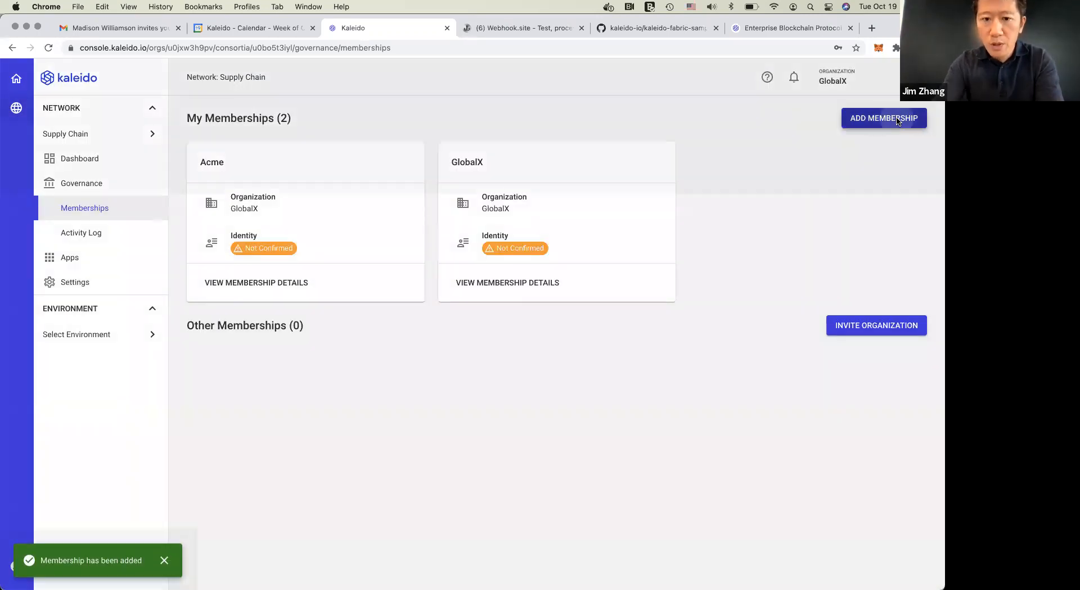
Add a membership named Bank 1 to the Supply Chain network
click(898, 121)
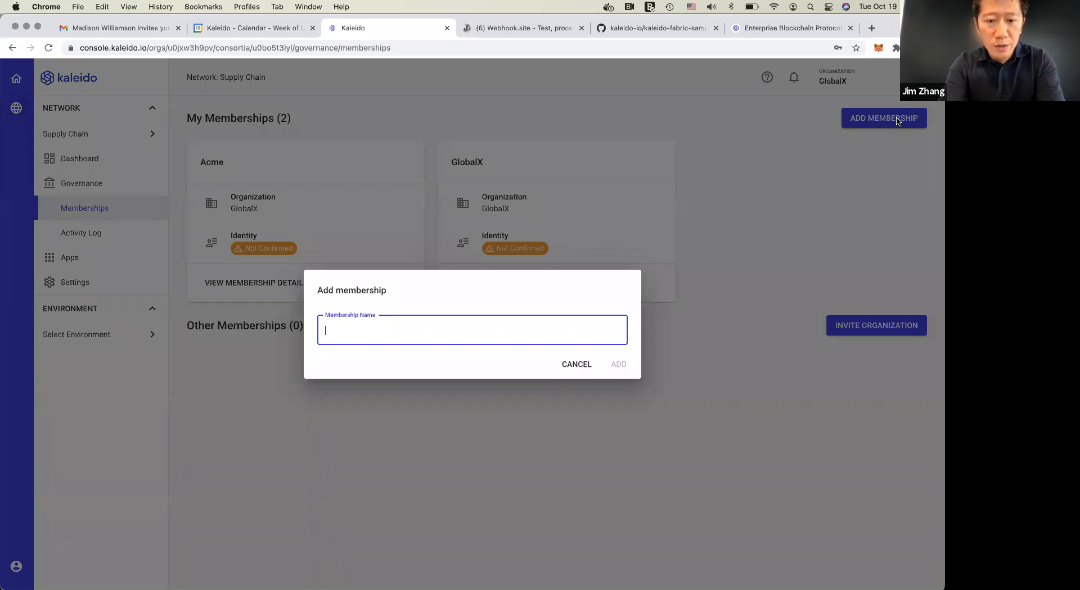
text(Bank)
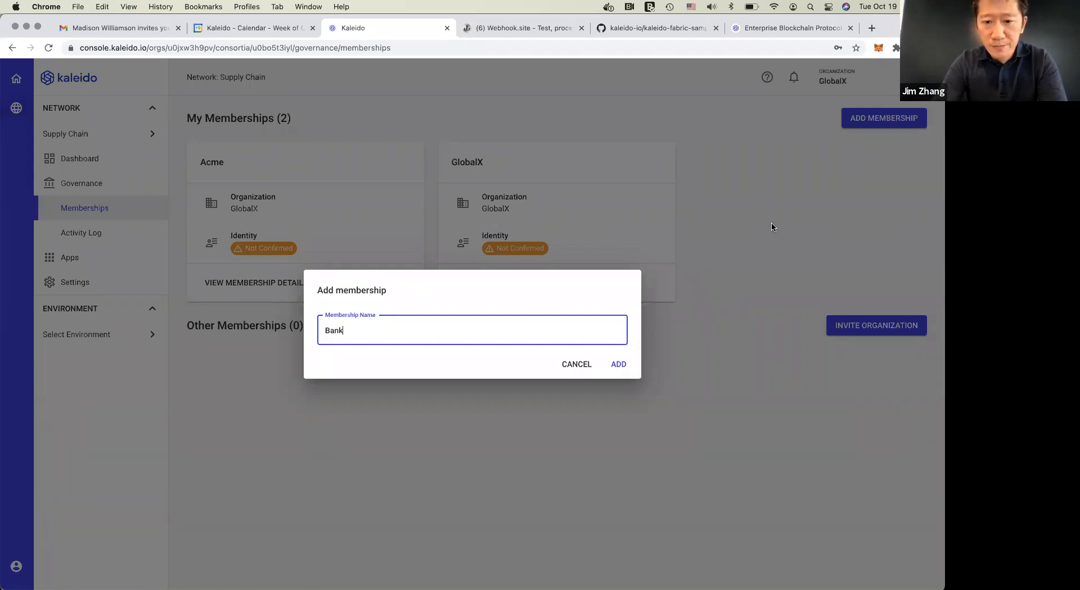
text( 1)
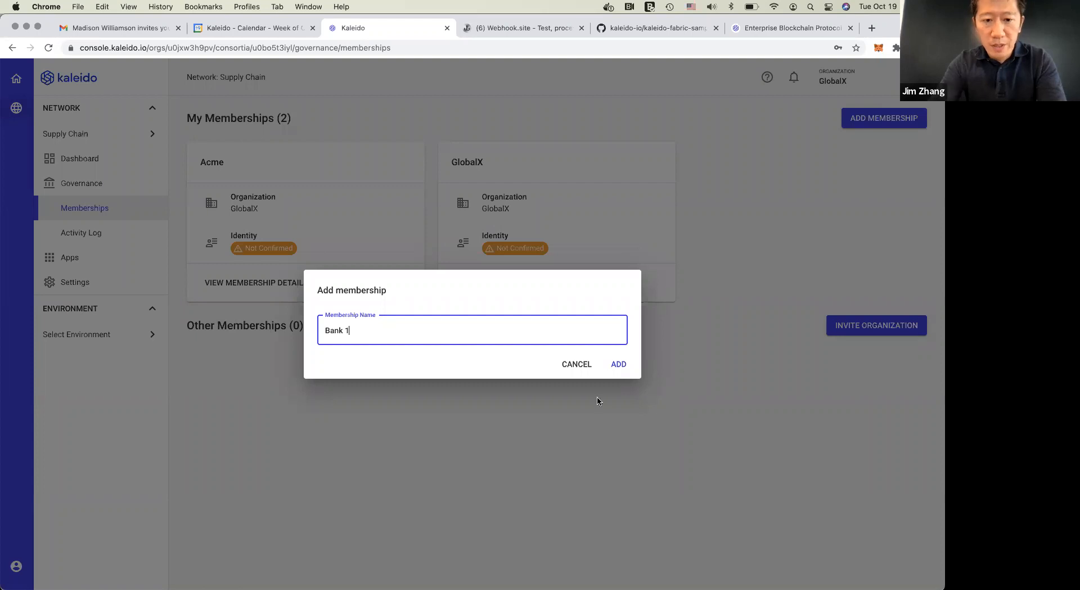
click(615, 369)
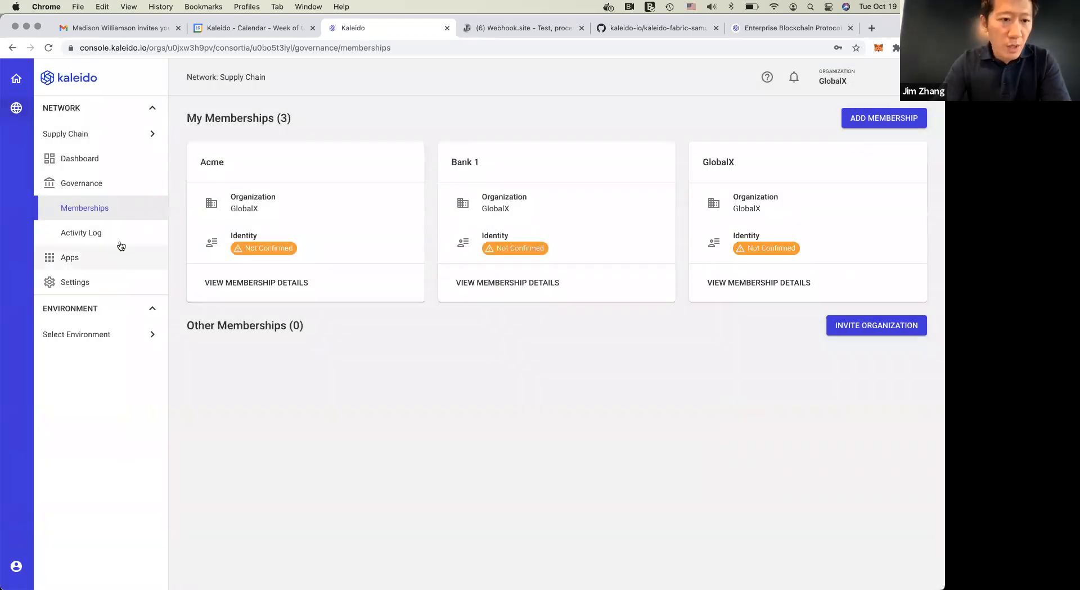
Examine the choices for switching networks and the identity entry on the Acme membership
click(107, 137)
click(387, 212)
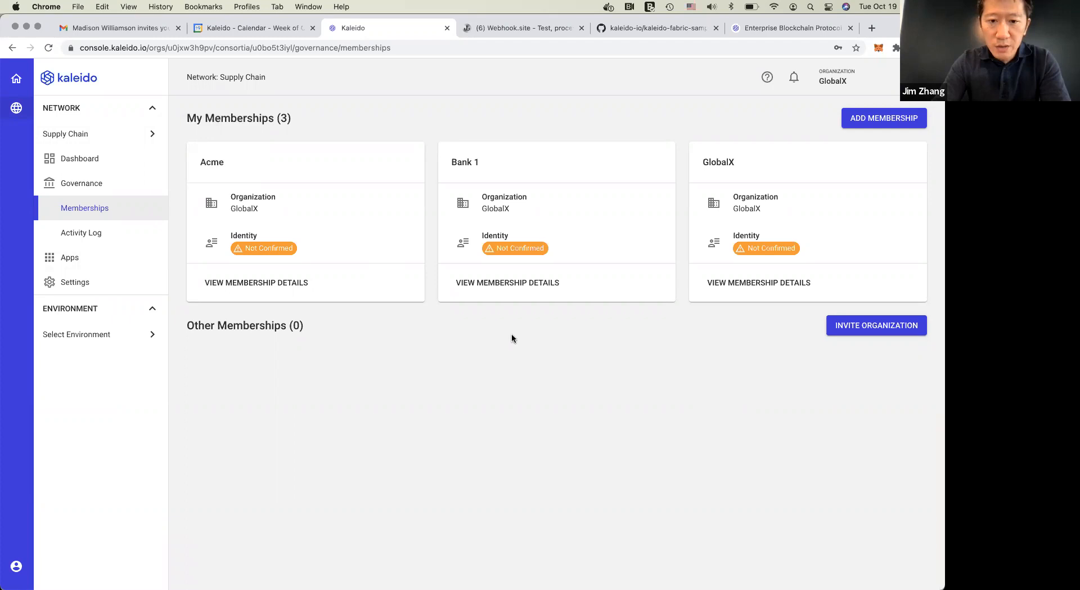
double_click(245, 235)
click(393, 352)
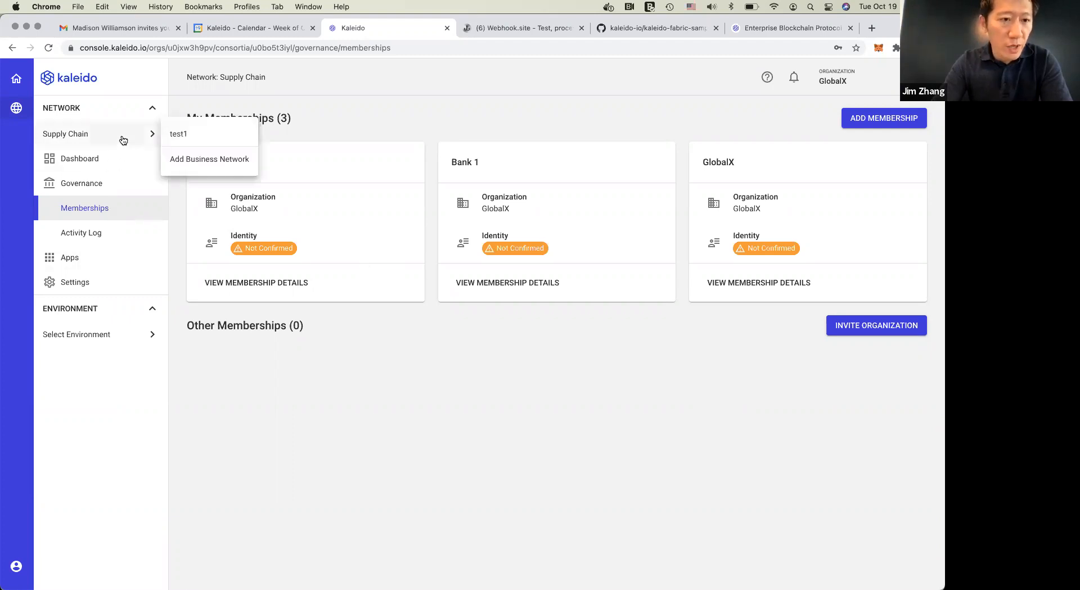
Start a new environment in the Supply Chain network using the Standard Blockchain Service type and the Hyperledger Fabric protocol
mouse_move(120, 342)
click(209, 337)
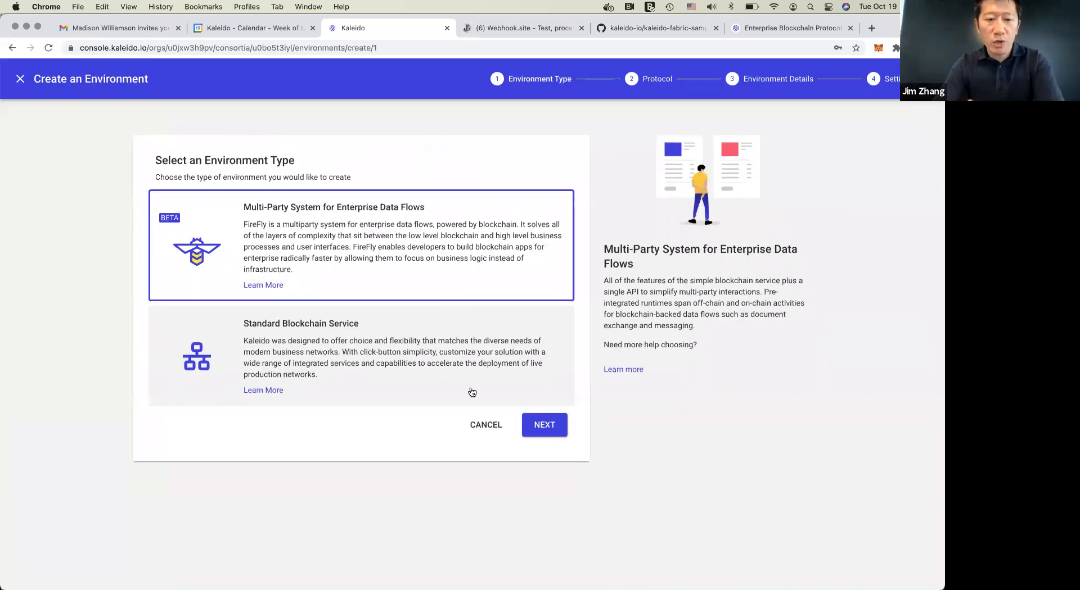
click(409, 368)
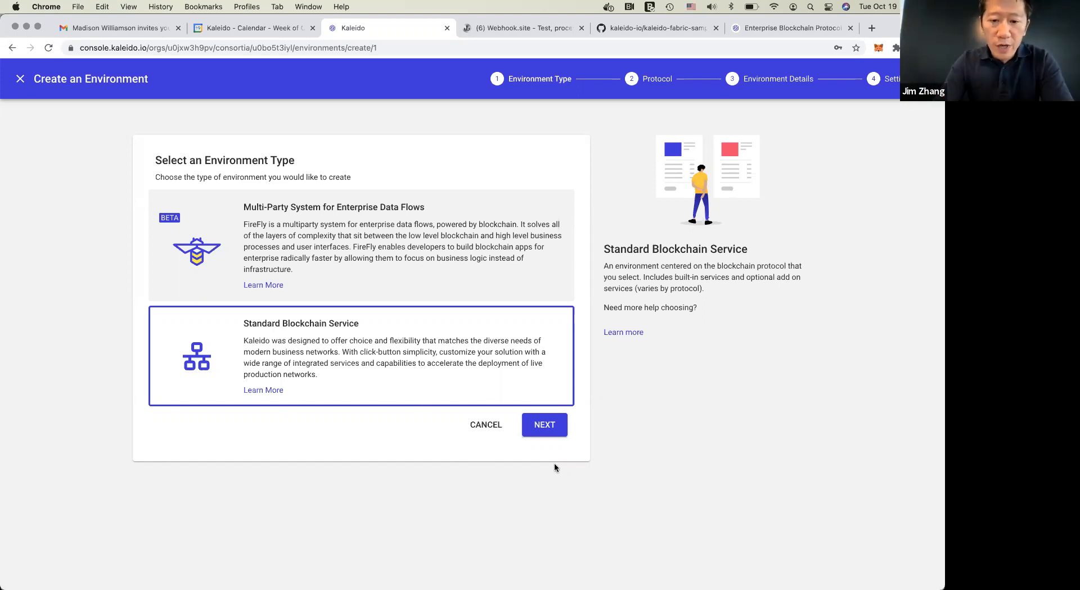
click(549, 430)
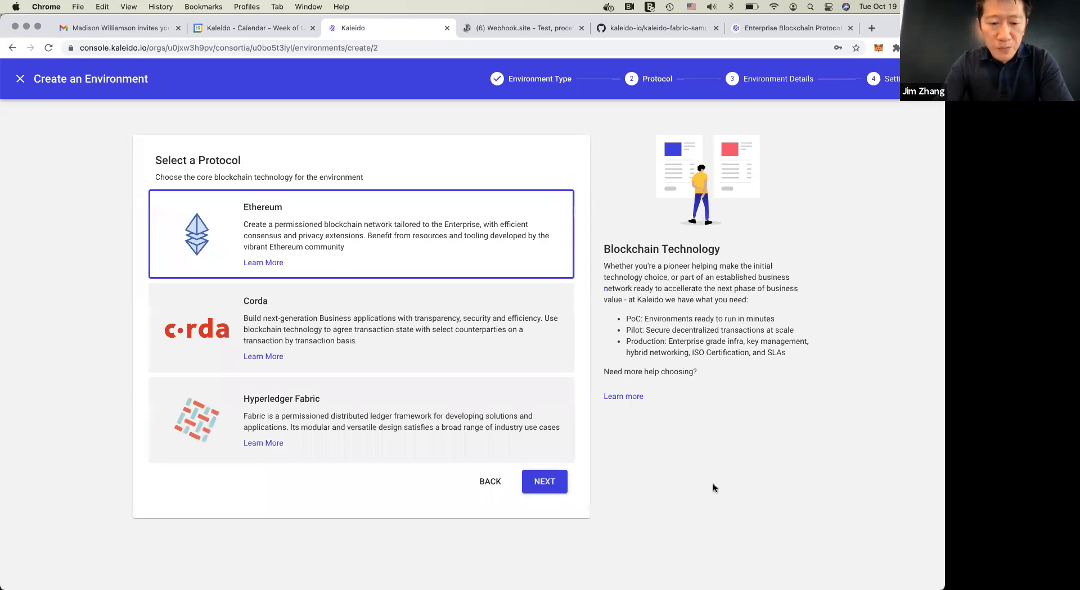
click(400, 426)
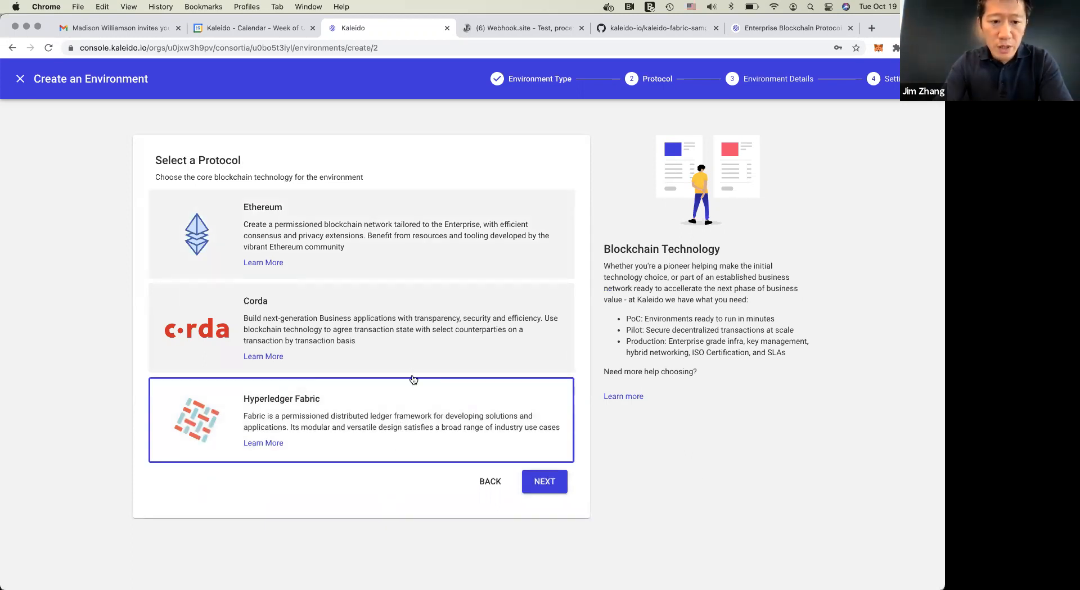
click(558, 484)
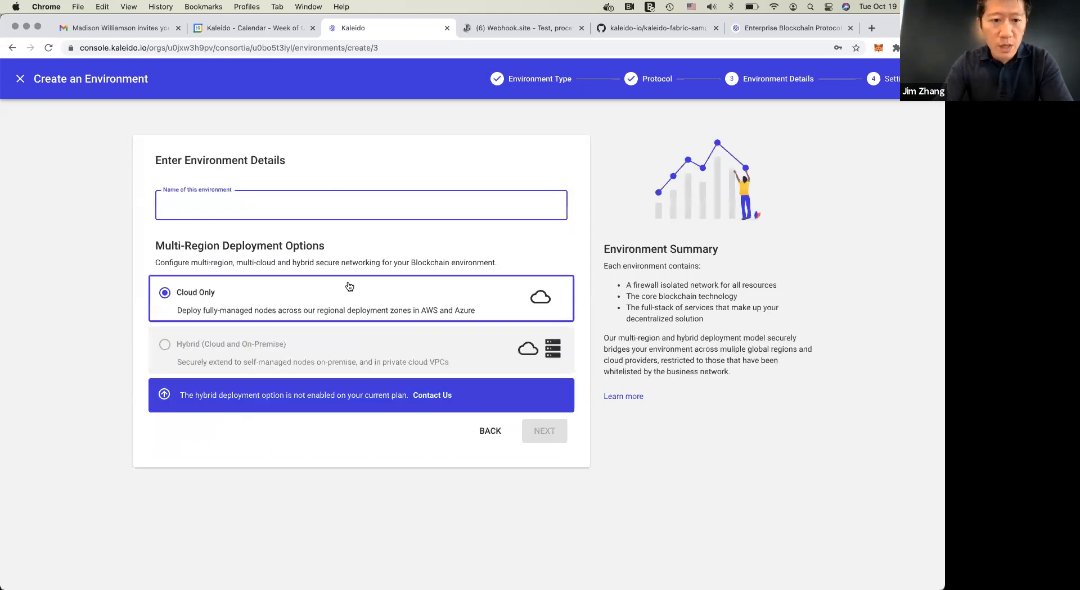
Name the environment demo and create it with Cloud Only deployment, the Hyperledger Fabric provider and Raft consensus
text(demo)
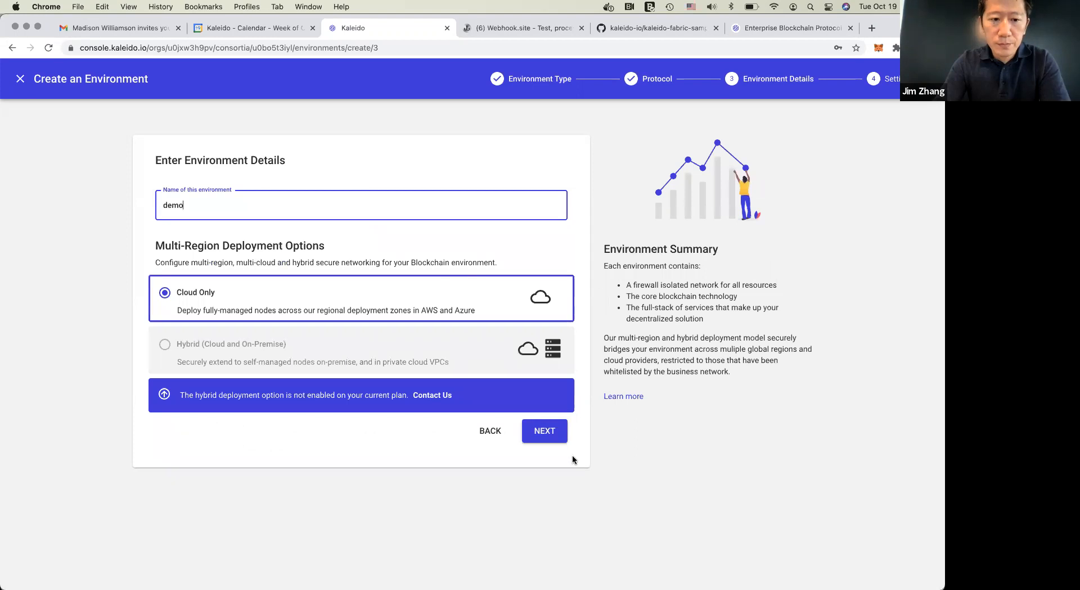
click(545, 431)
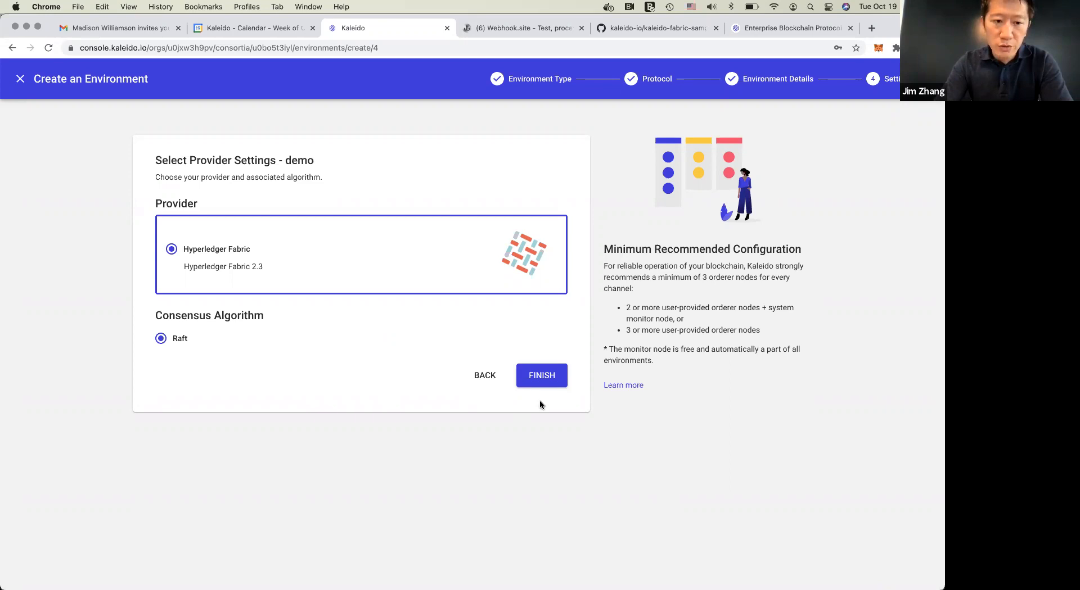
click(544, 377)
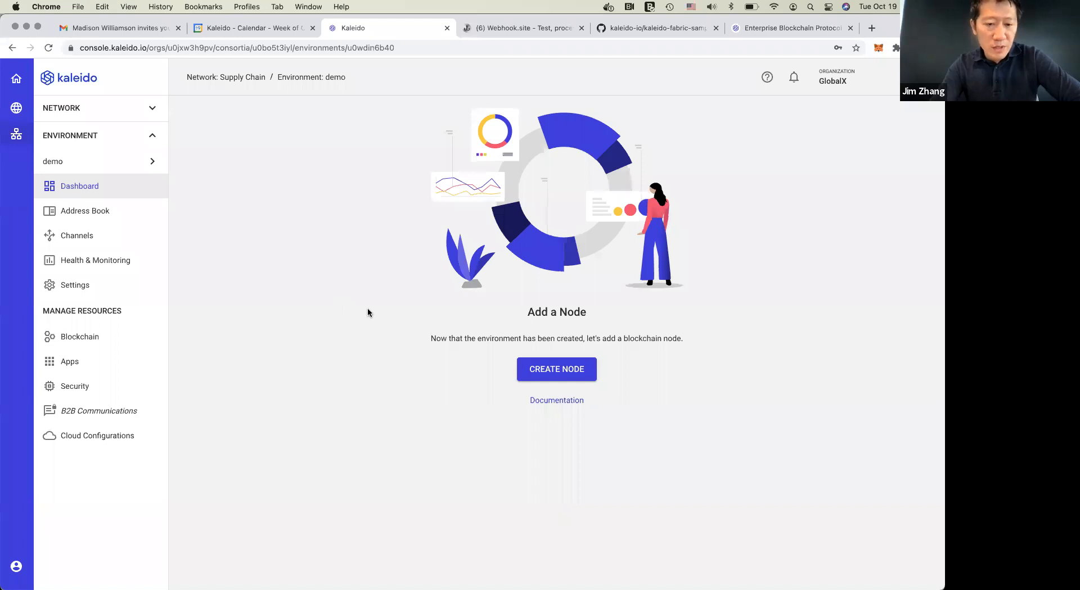
Start creating an orderer node for the GlobalX membership in the demo environment and name it orderer 1
click(556, 370)
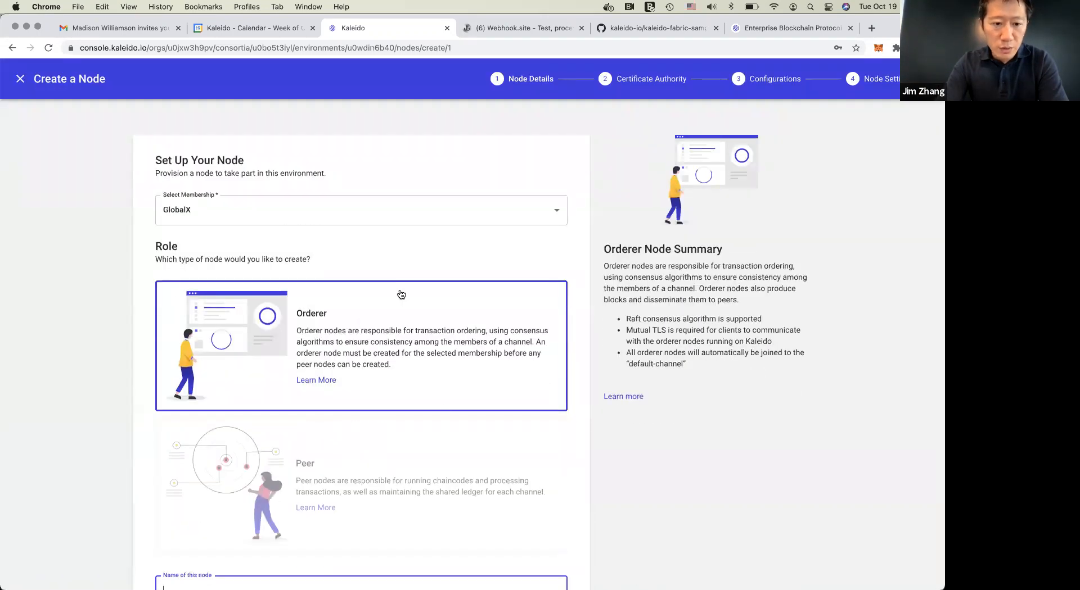
scroll(465, 463, down, 2)
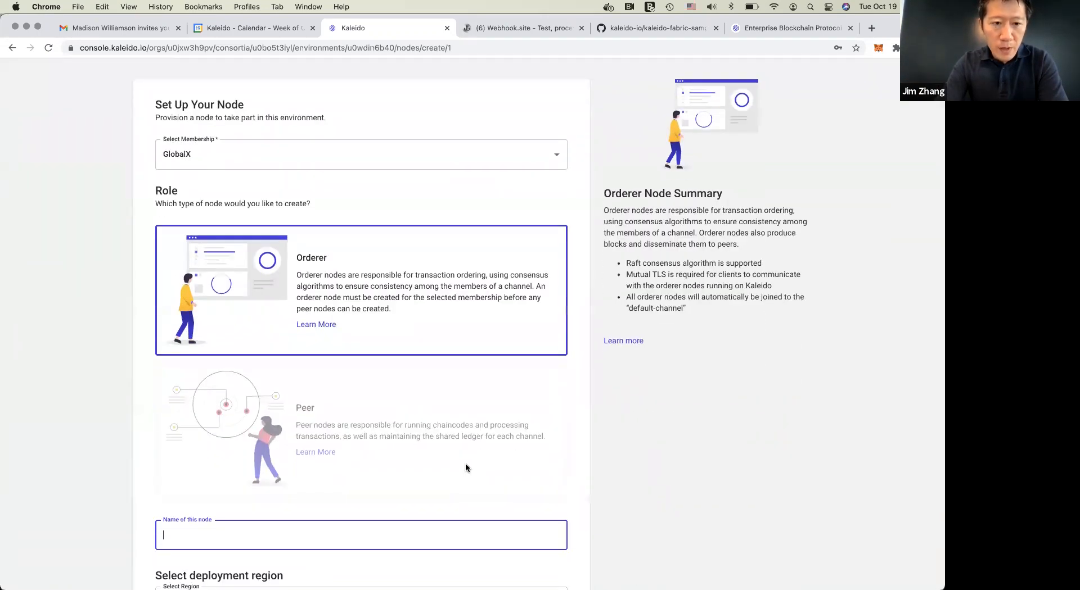
scroll(465, 465, down, 1)
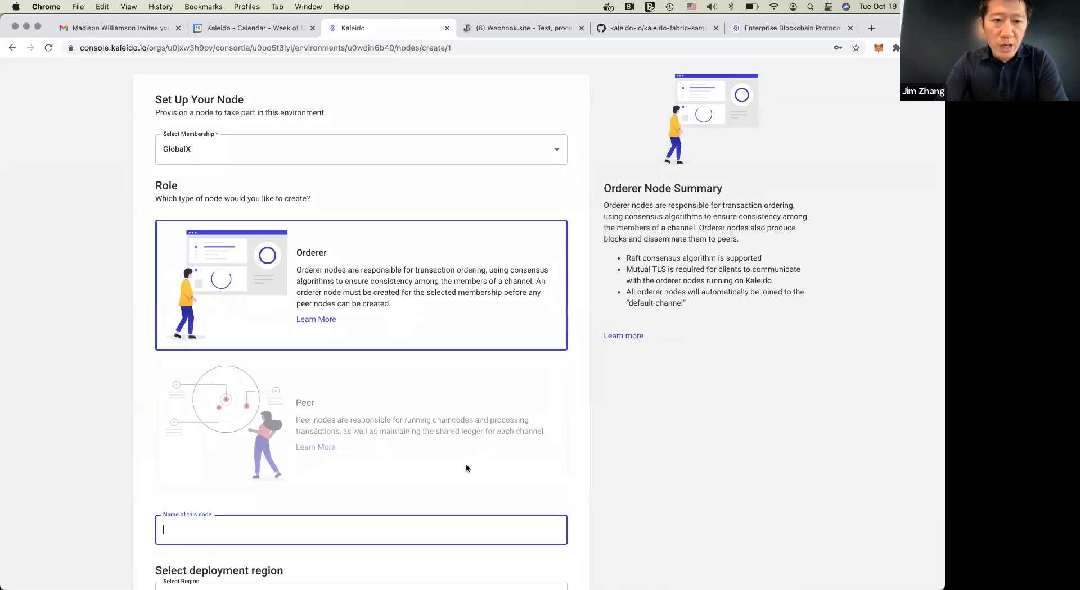
scroll(465, 467, down, 1)
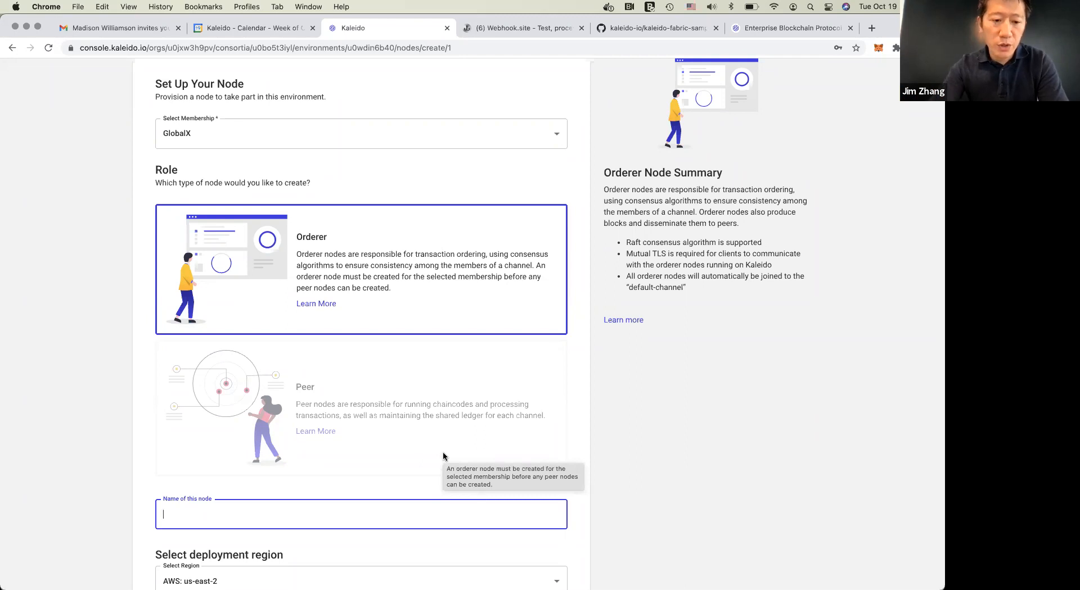
scroll(653, 437, up, 2)
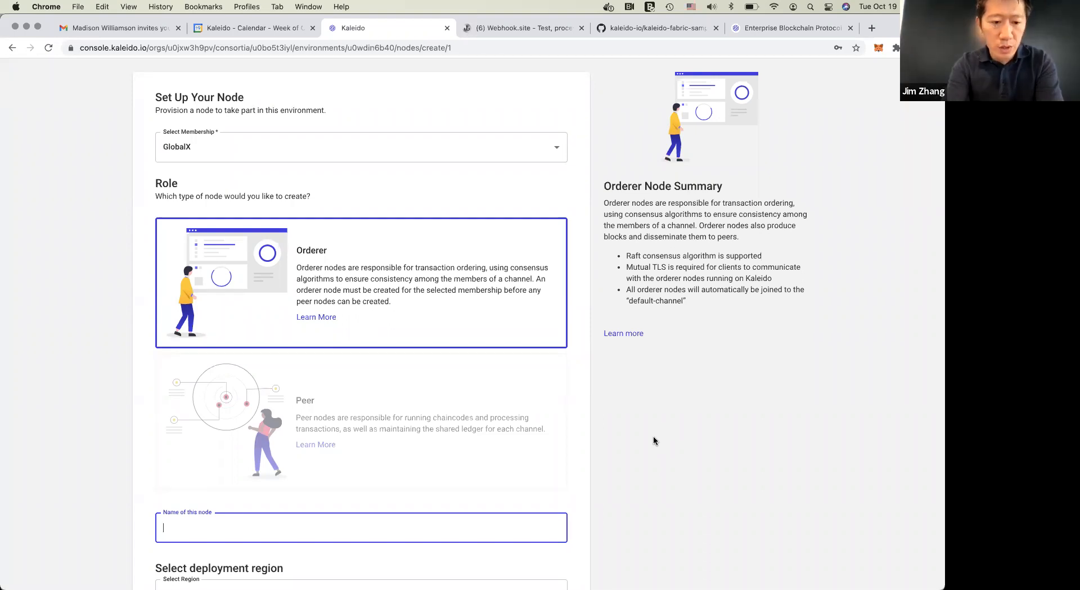
text(ordere)
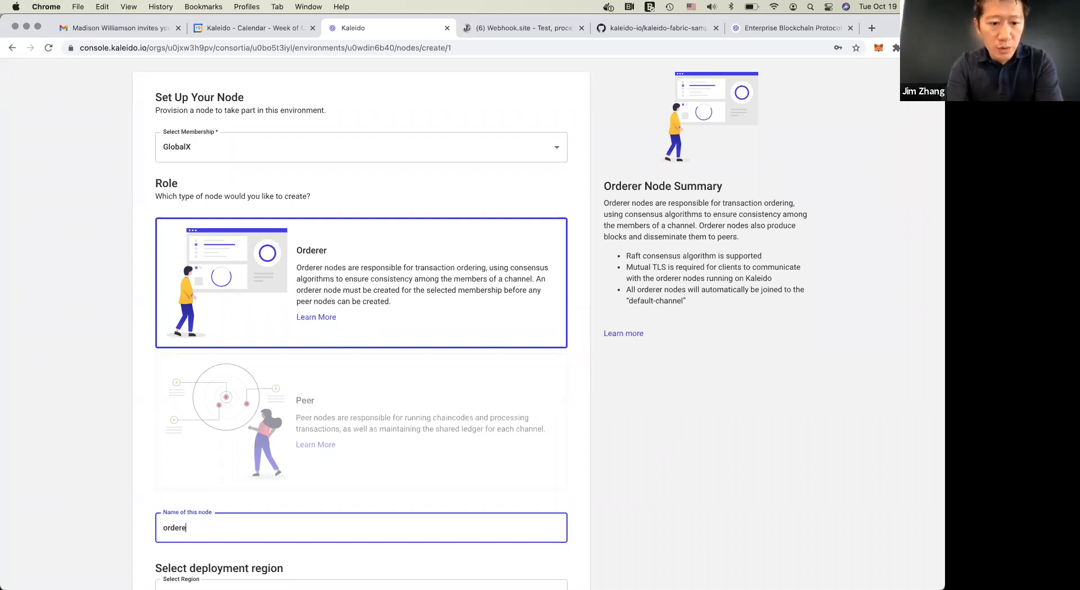
text(r 1)
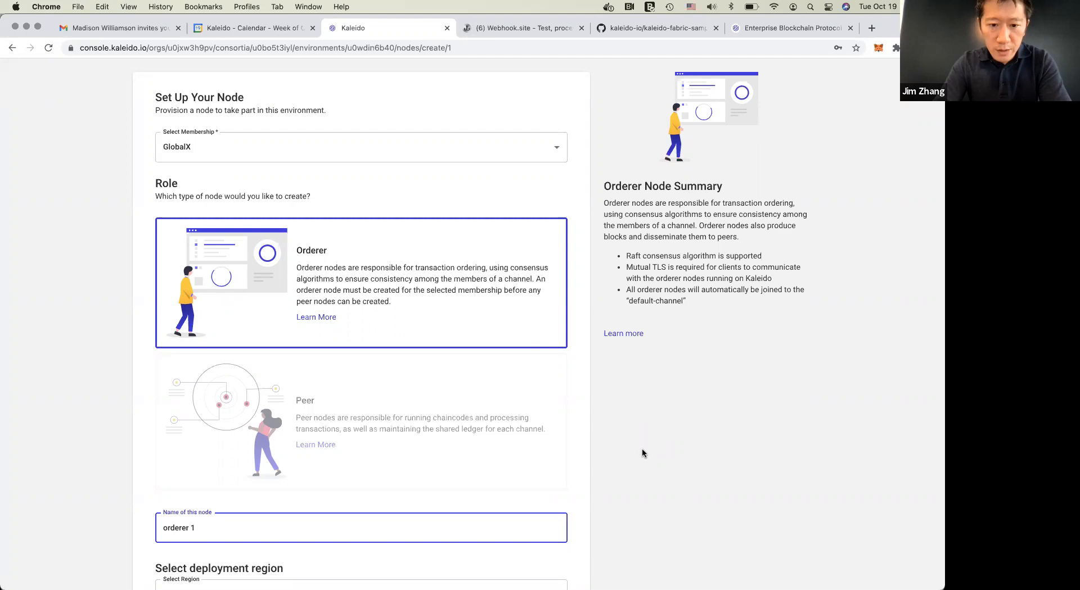
Deploy the orderer node in AWS: us-east-2 with the certificate authority GlobalX CA and no additional cloud configurations
scroll(643, 449, down, 3)
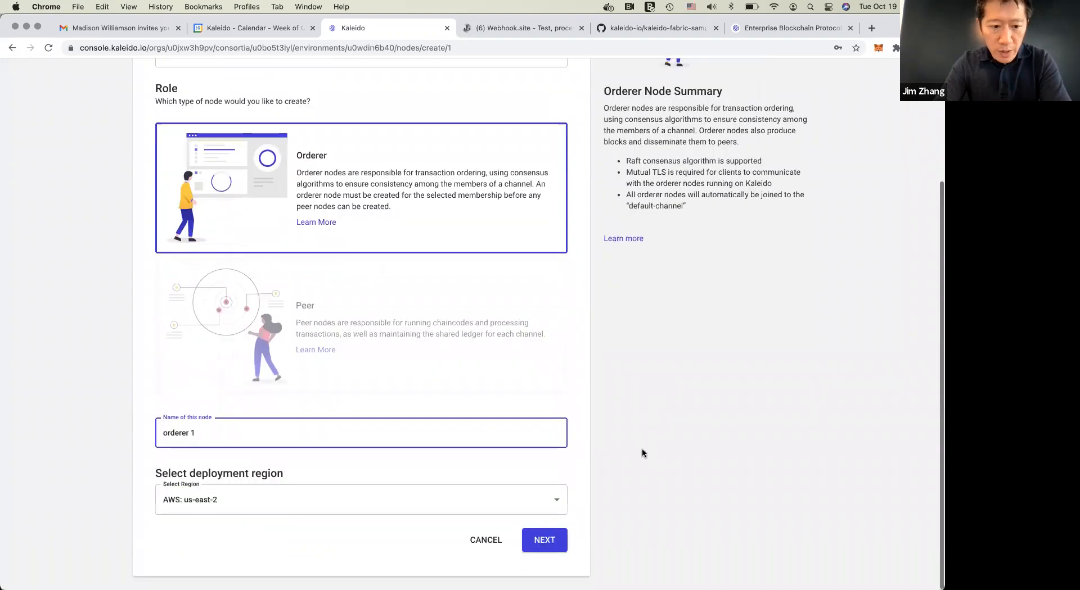
click(399, 502)
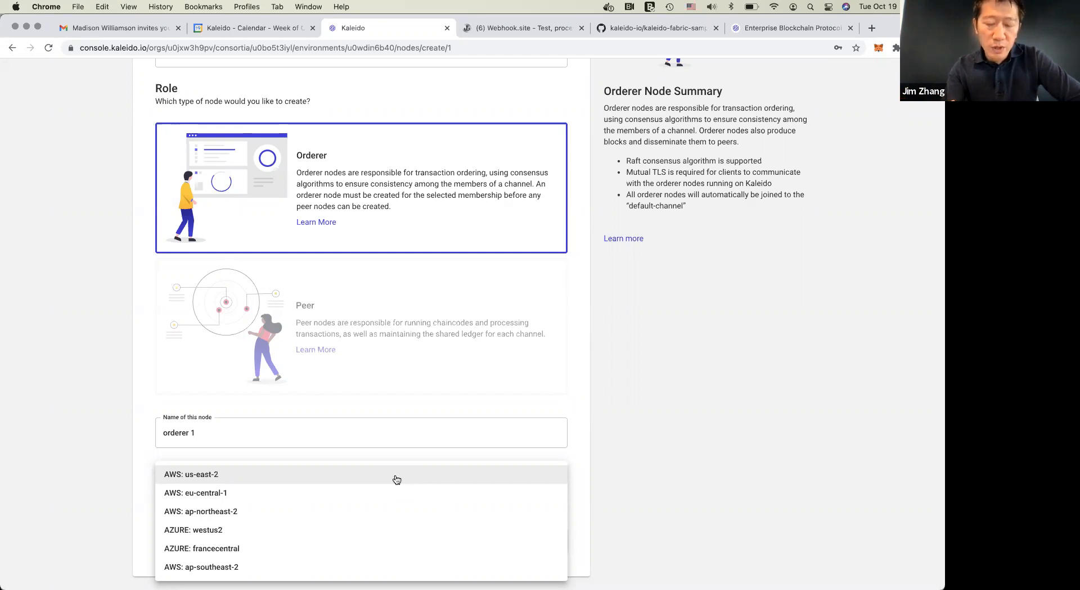
click(487, 476)
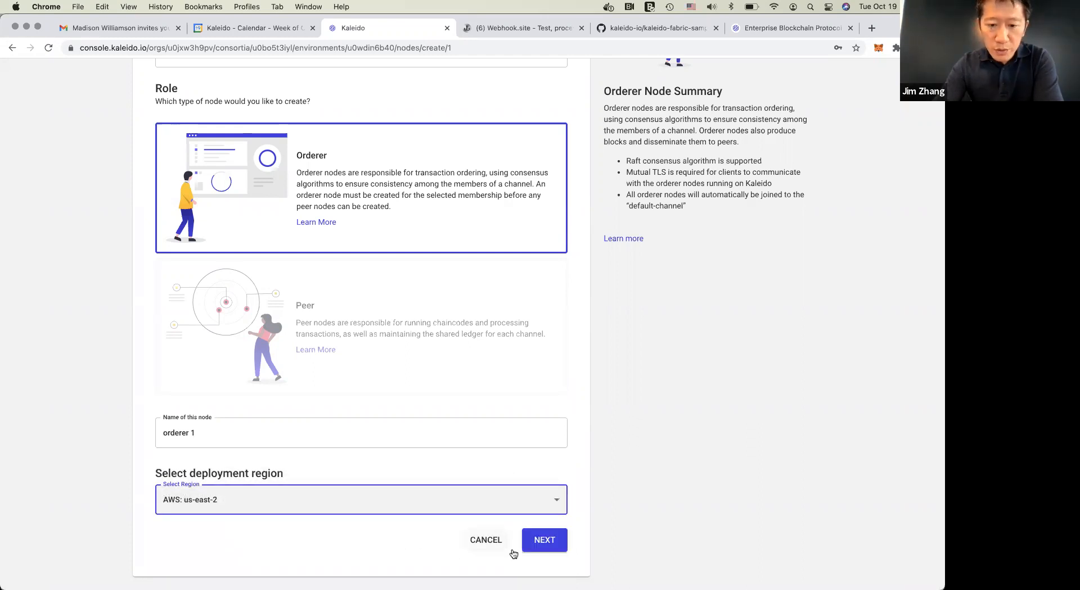
click(629, 523)
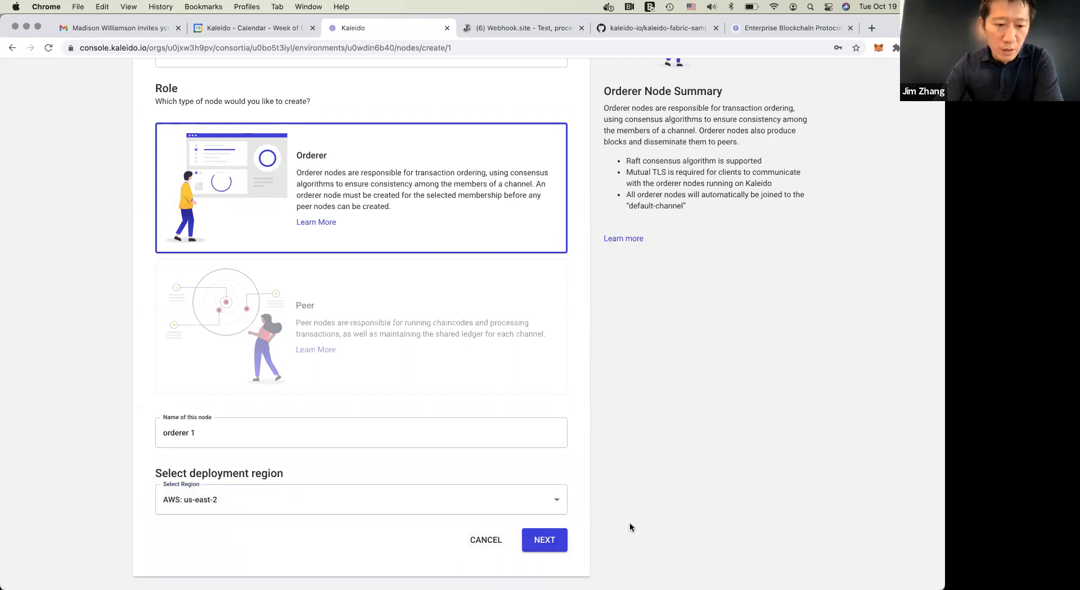
click(544, 541)
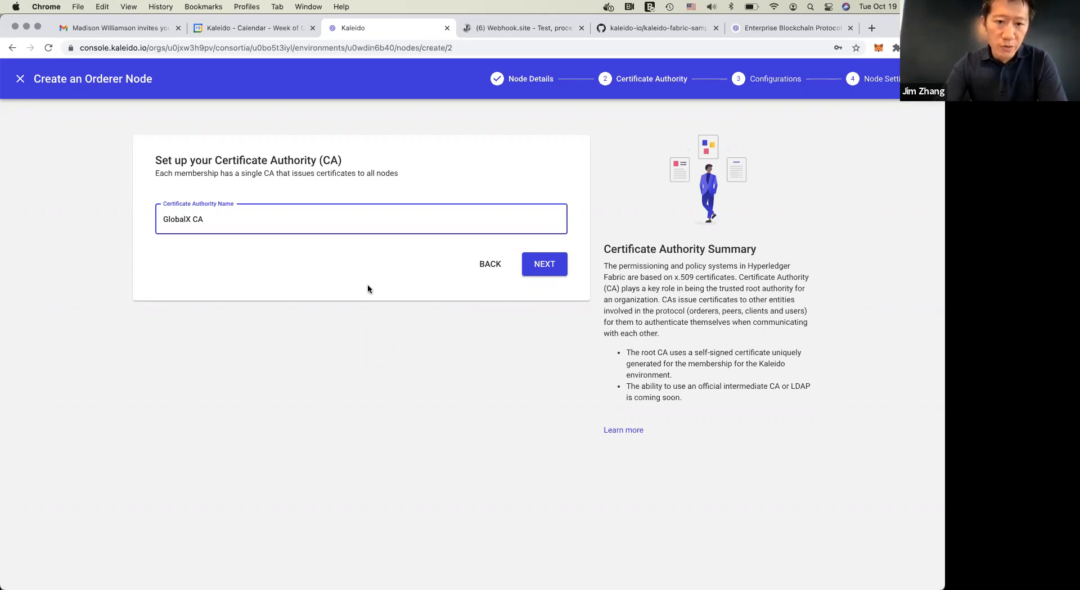
click(545, 271)
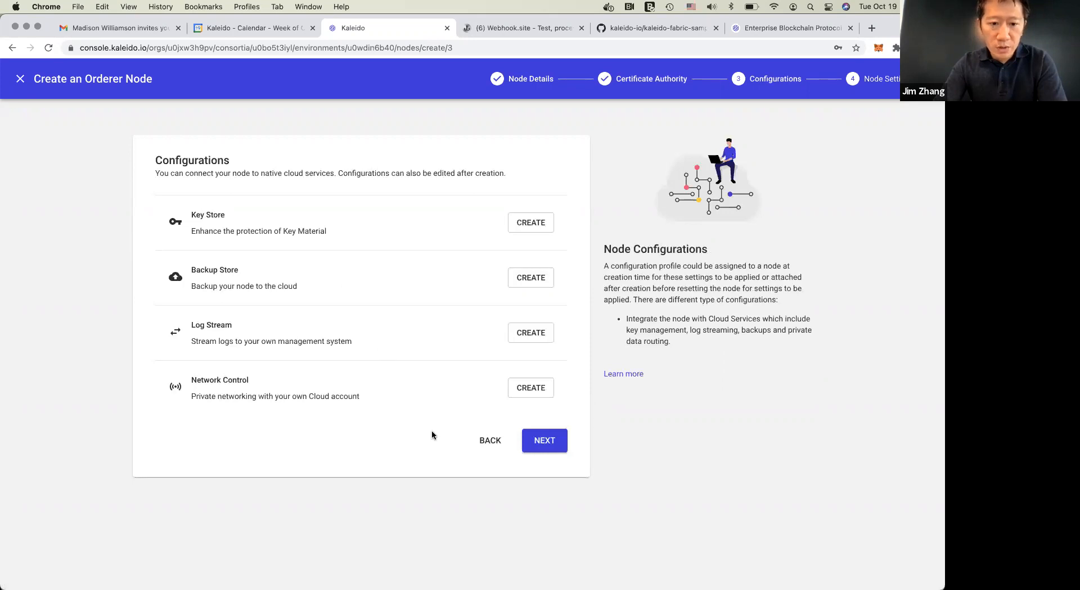
click(545, 440)
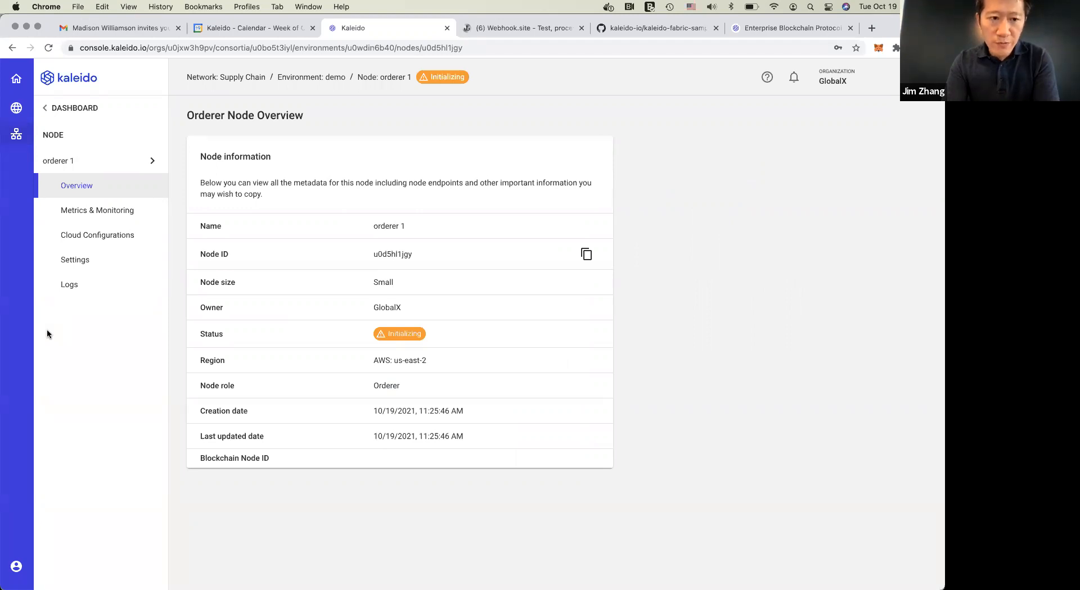
Review the choices for adding nodes from the orderer node's overview and the environment's blockchain resources
click(89, 160)
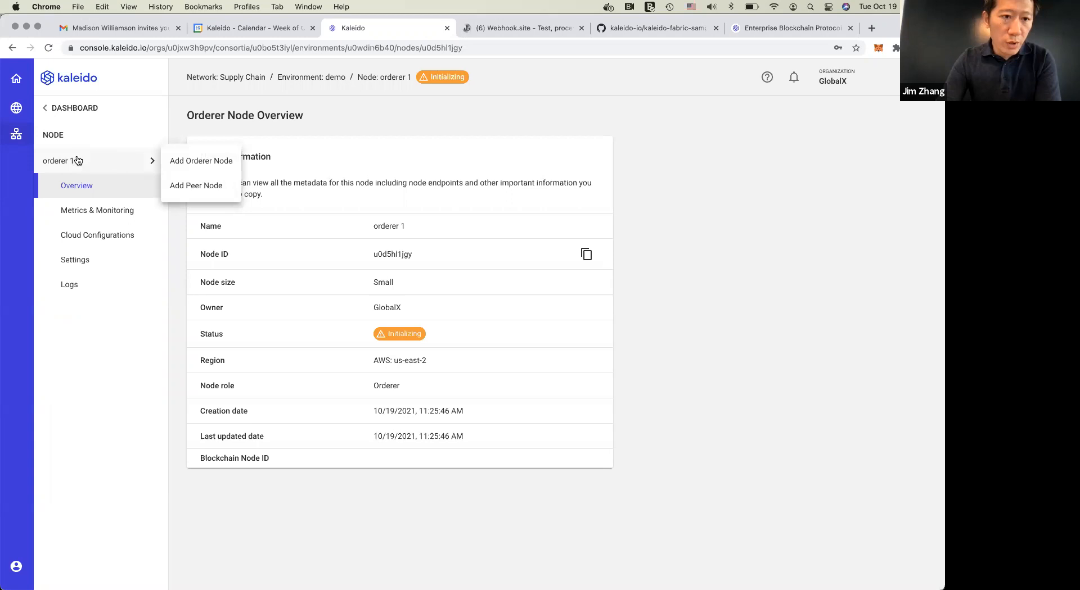
click(162, 219)
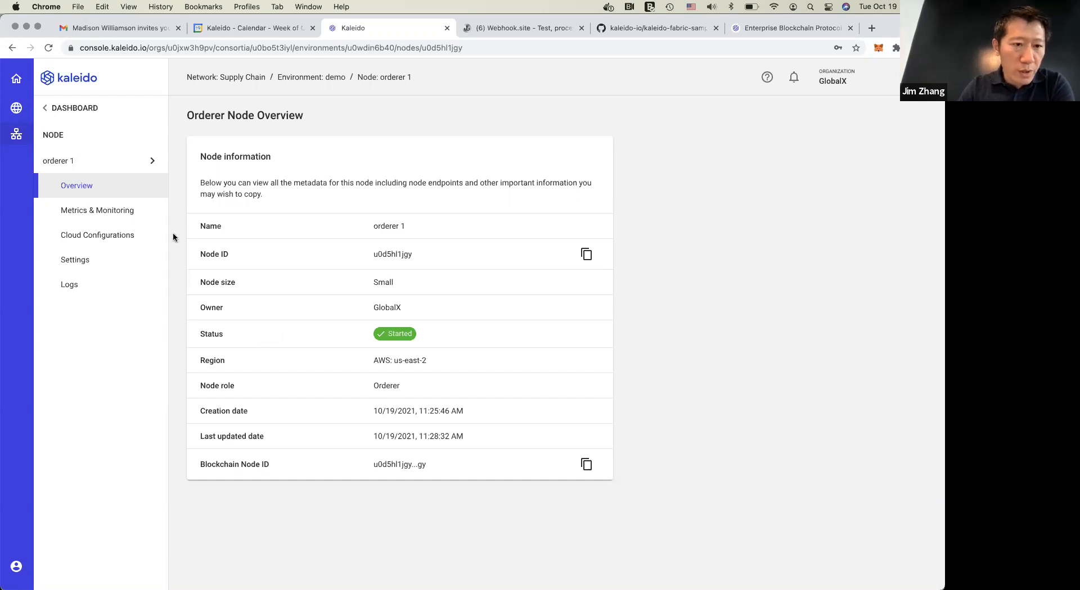
click(82, 109)
click(107, 388)
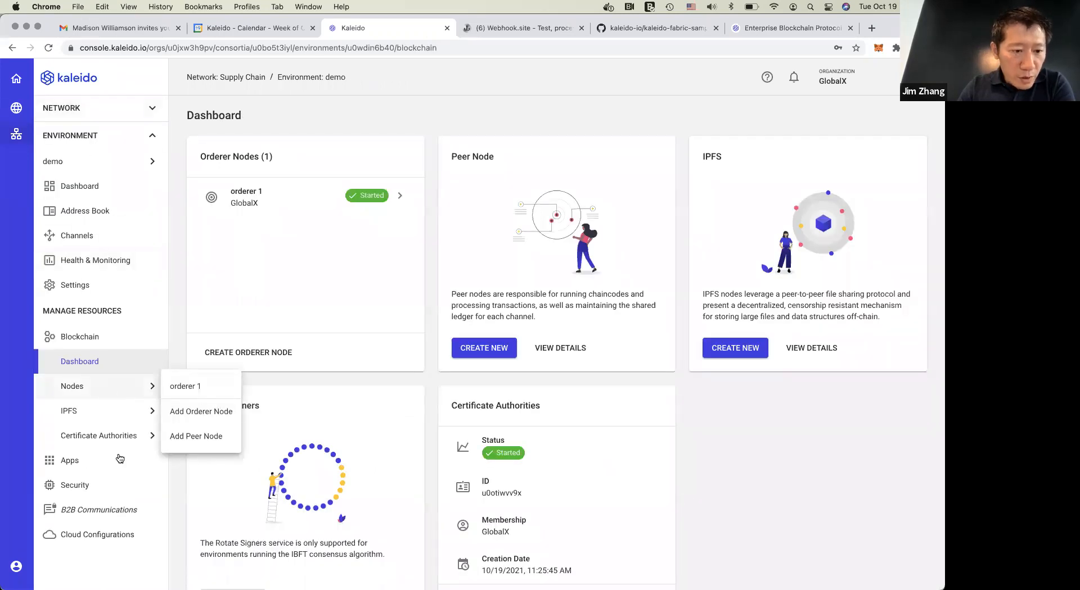
Examine the default-channel's overview and its members' nodes, and return to the environment's channel list
click(93, 233)
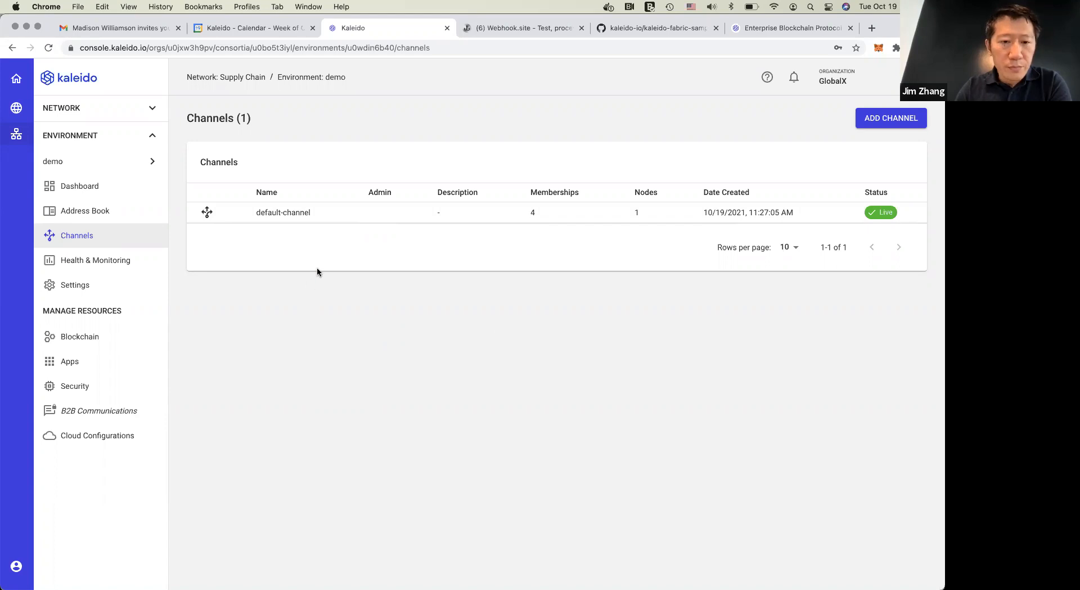
click(332, 213)
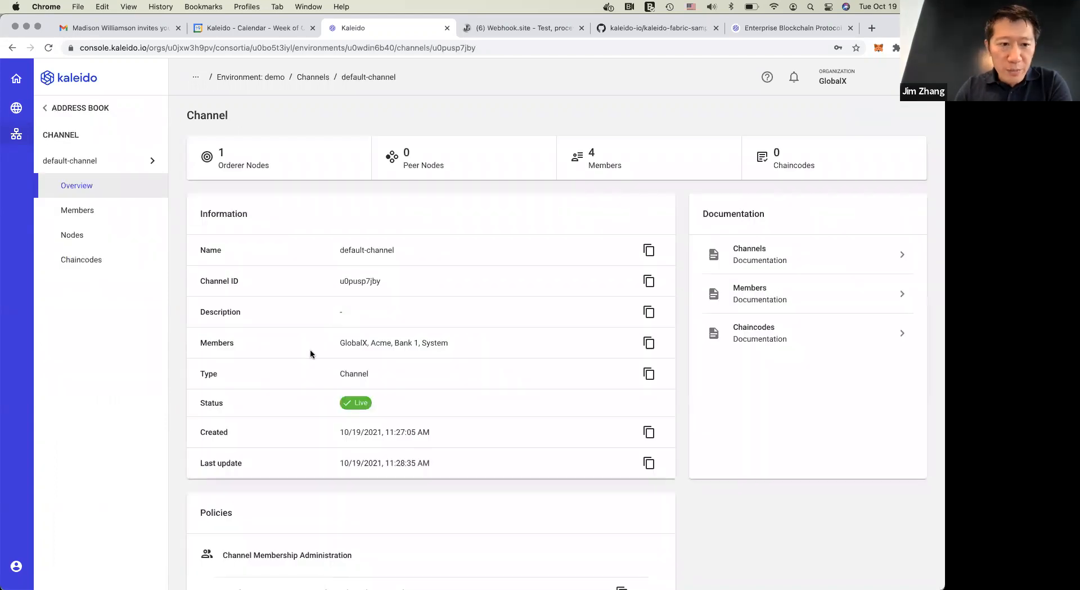
click(92, 211)
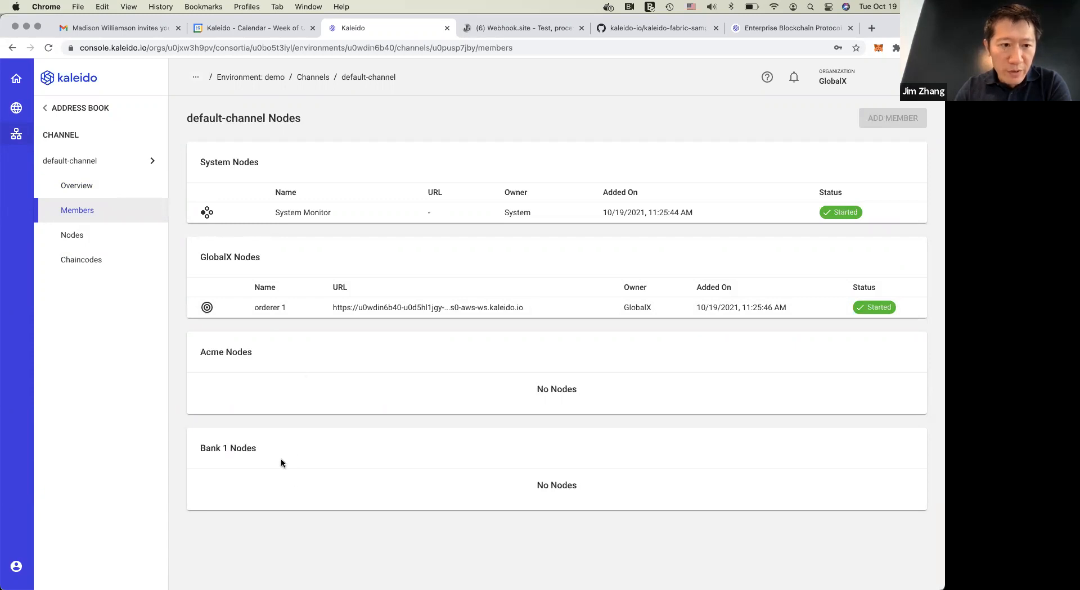
click(104, 108)
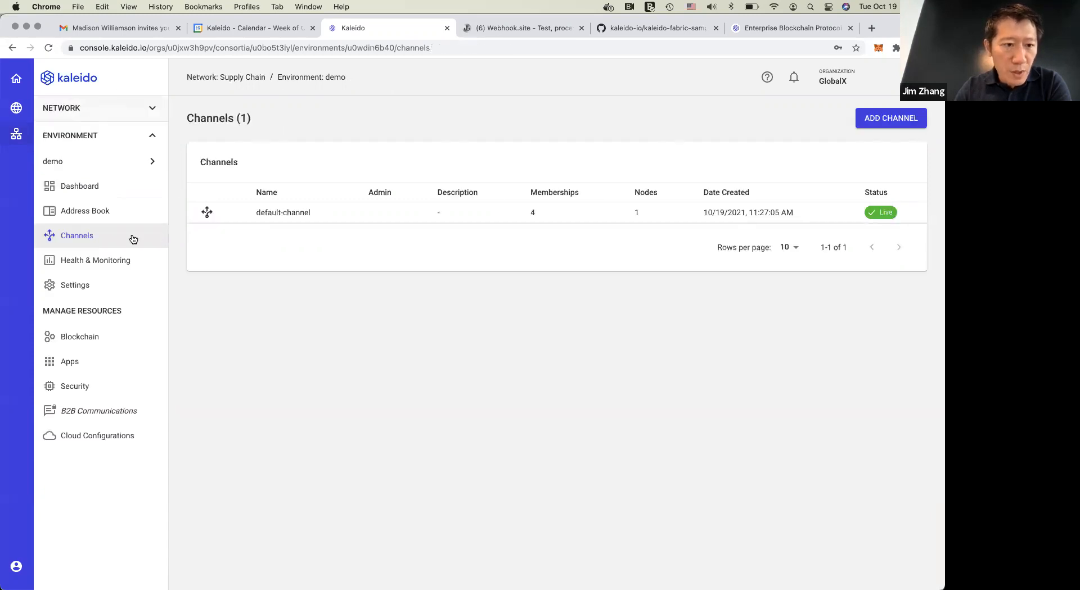
Start creating a peer node for the GlobalX membership in the demo environment and name it peer 1
click(88, 337)
click(115, 389)
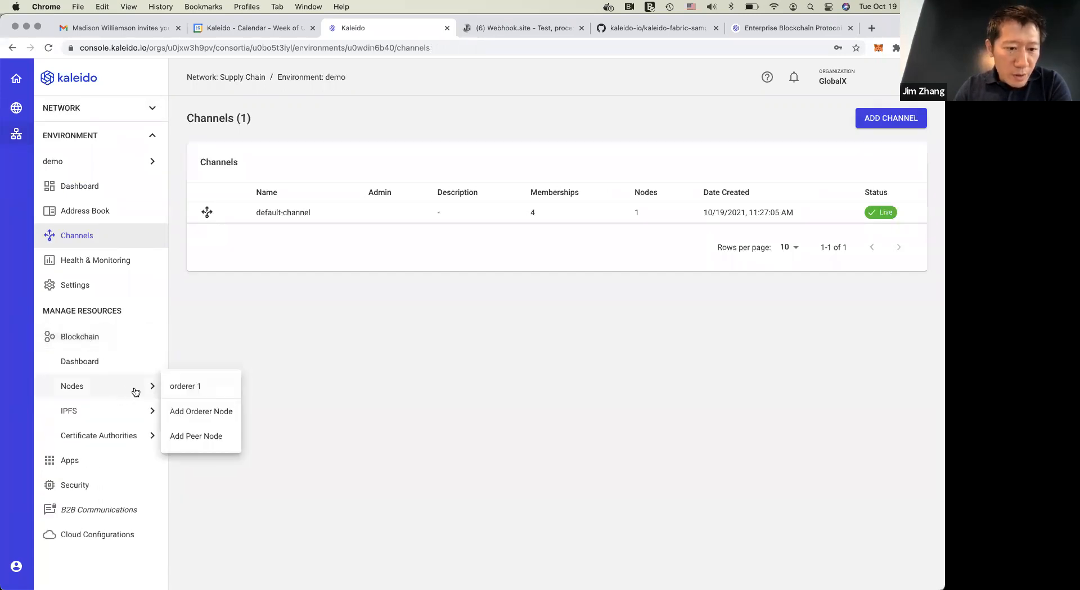
click(215, 438)
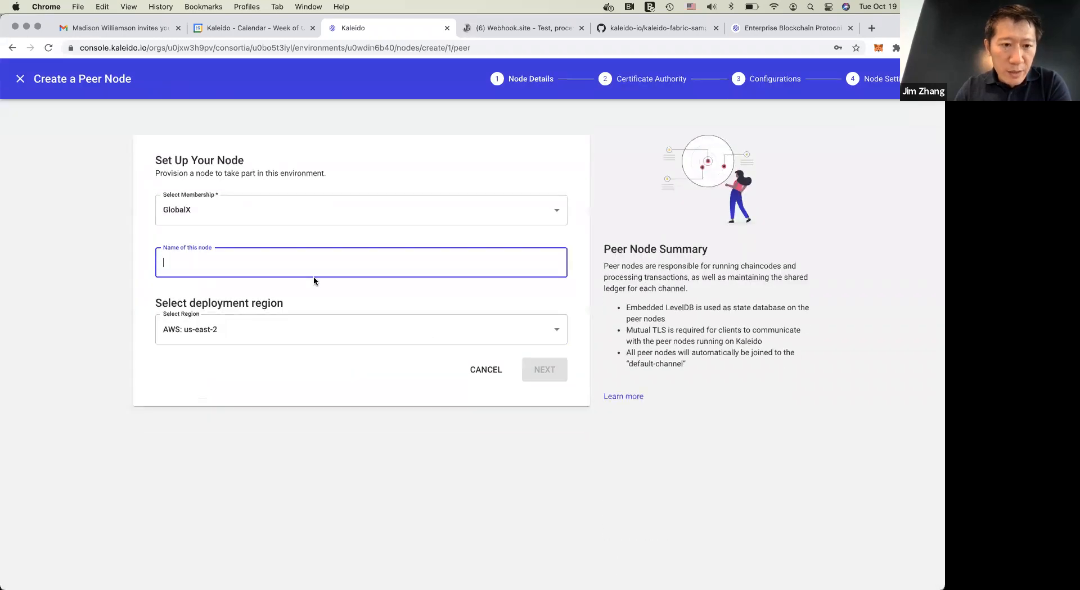
text(pe)
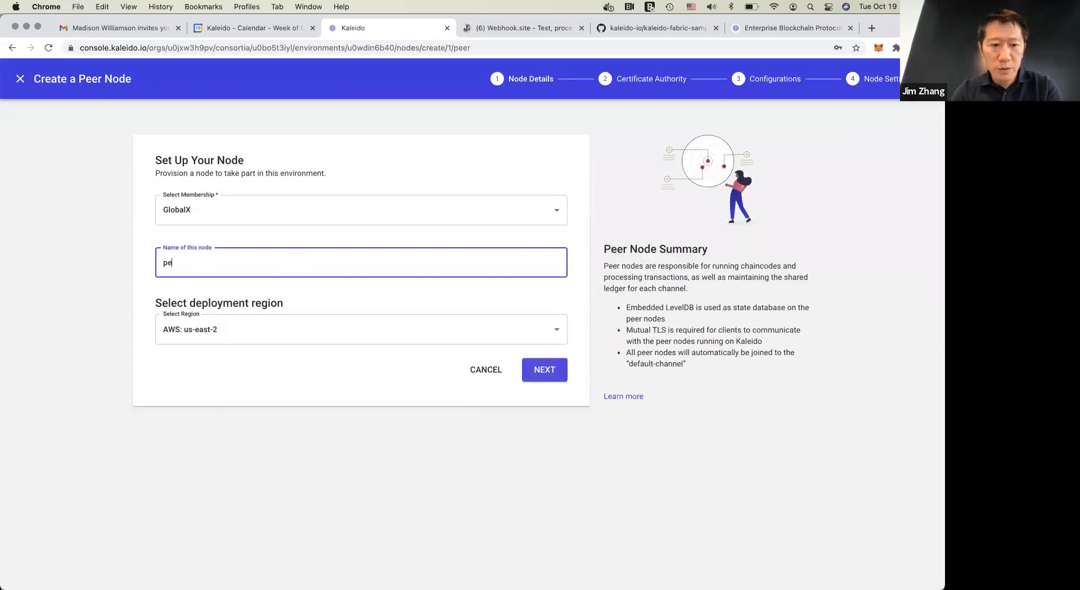
text(er 1)
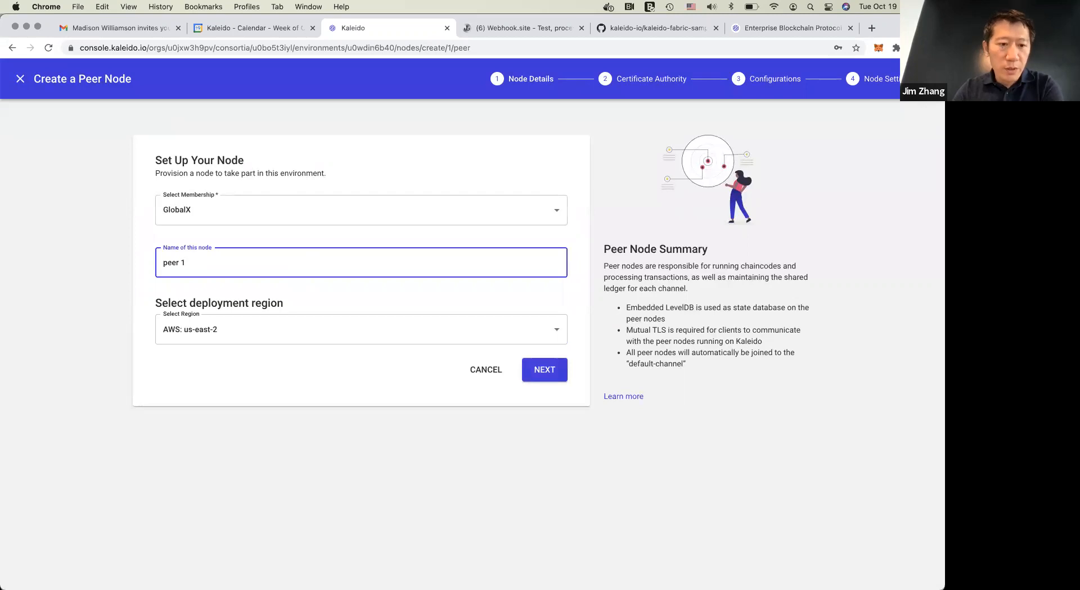
Deploy peer 1 in AZURE: westus2 with the certificate authority GlobalX CA and no additional cloud configurations
click(328, 332)
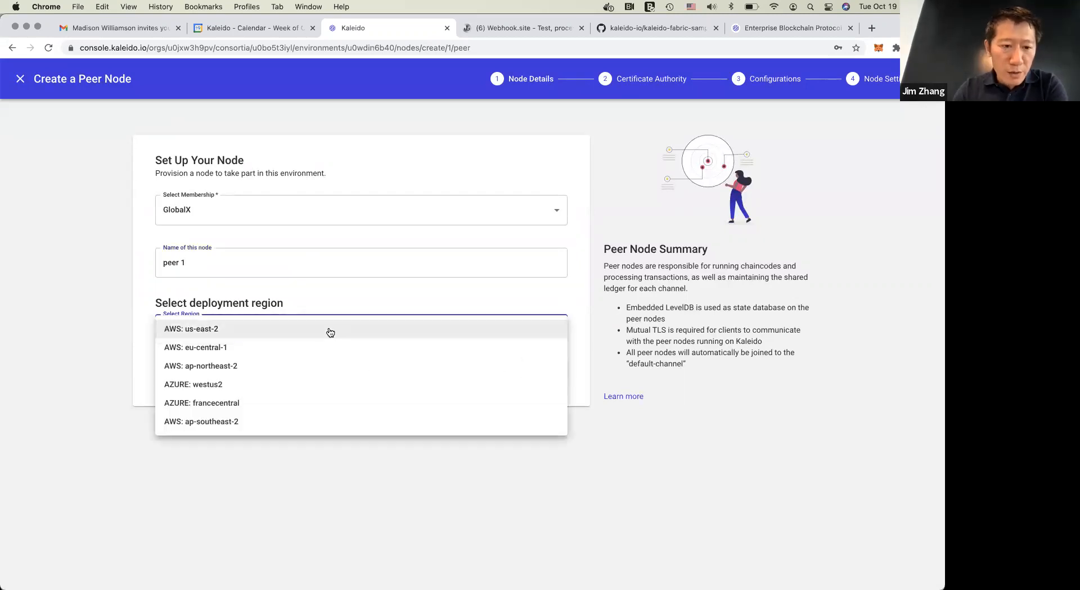
click(323, 389)
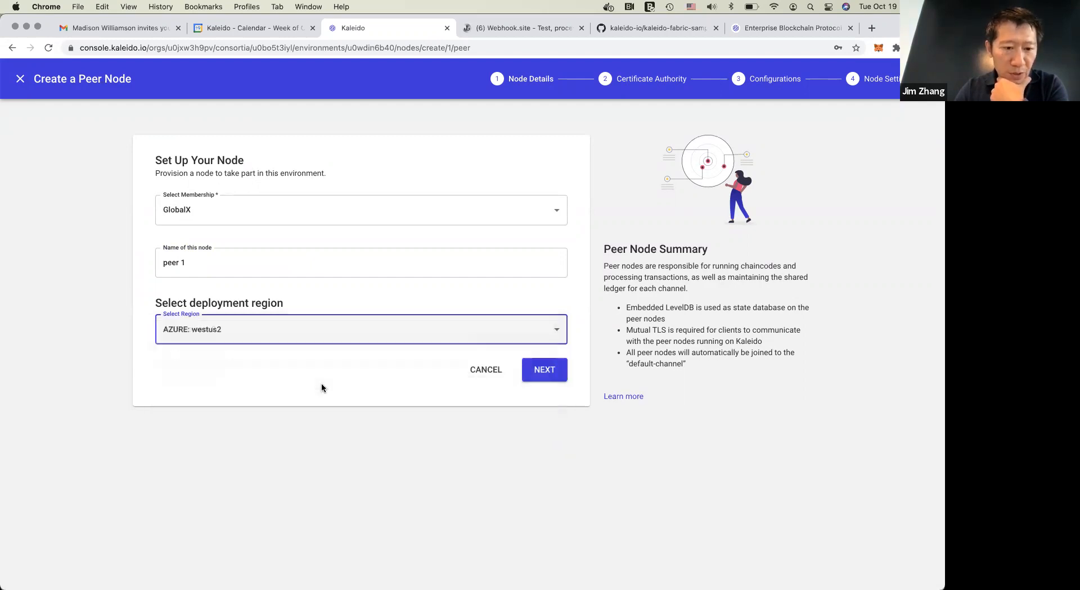
click(359, 376)
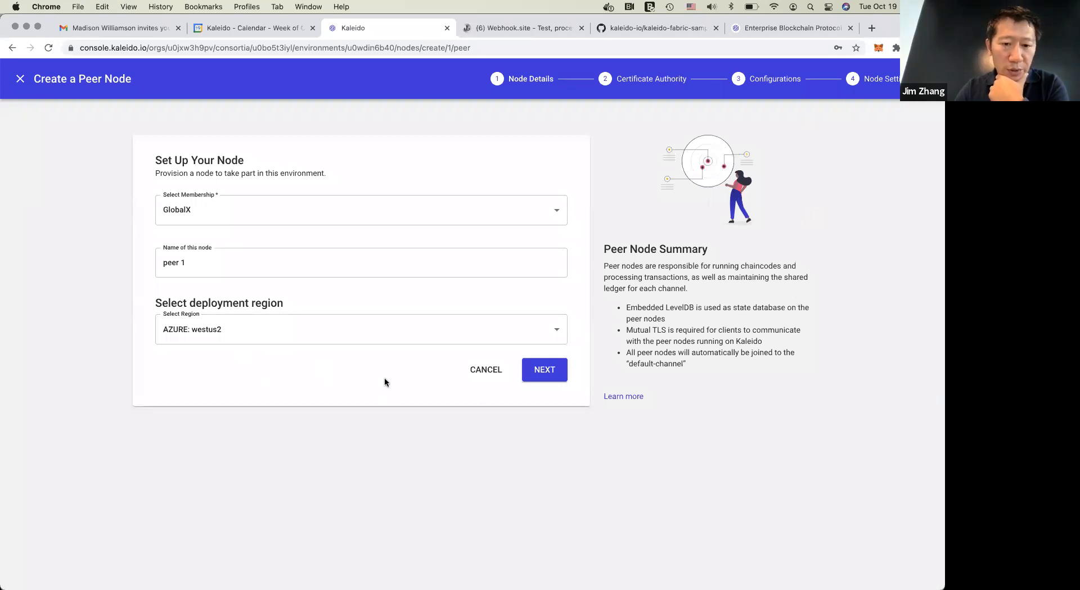
click(543, 372)
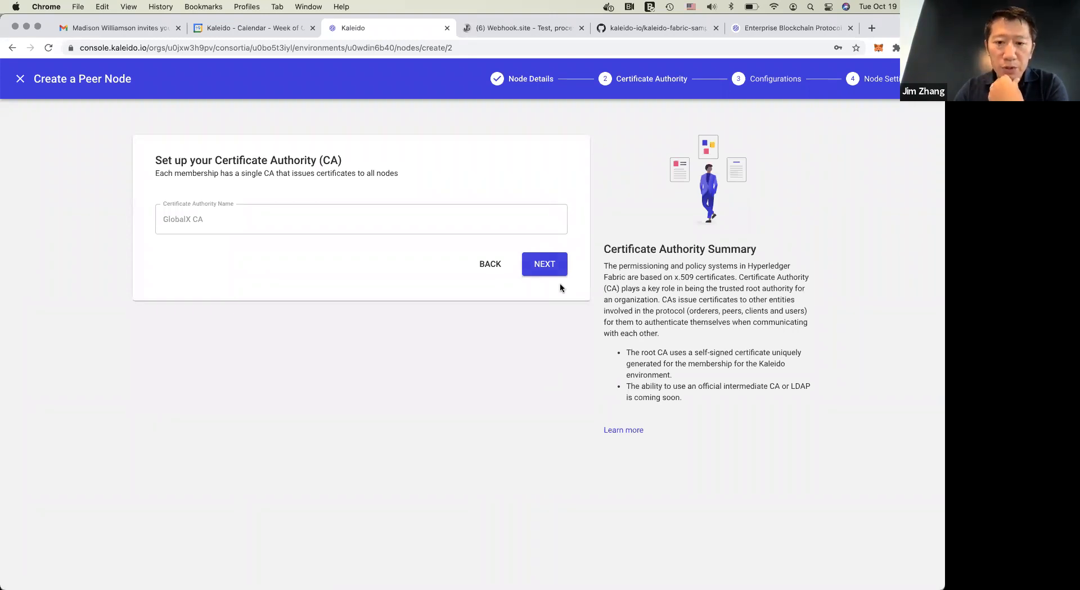
click(544, 265)
click(545, 392)
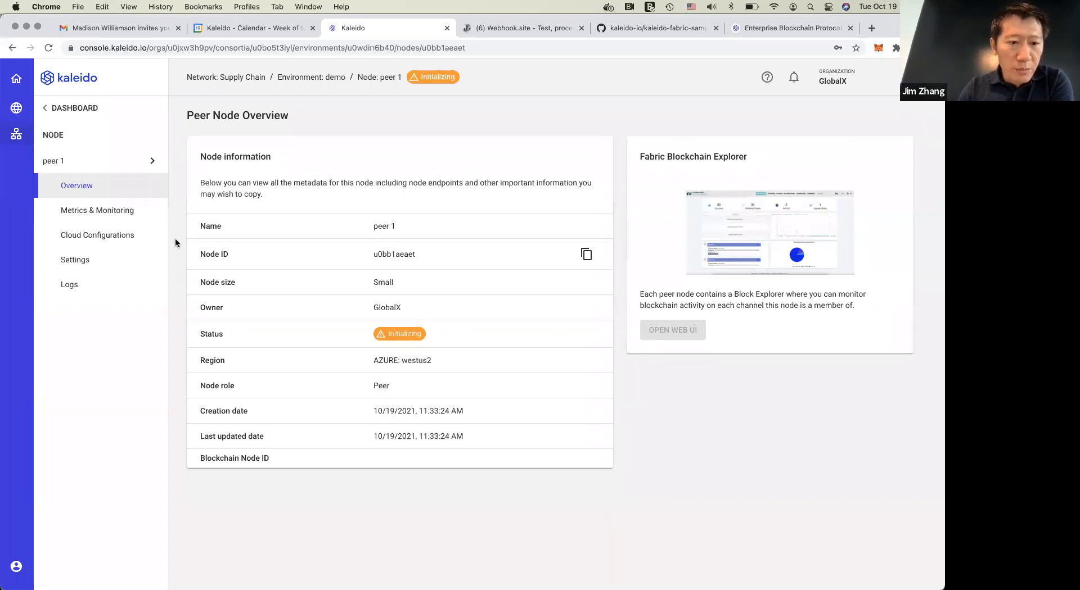
Start creating another orderer node for the Acme membership and name it orderer 2
click(135, 161)
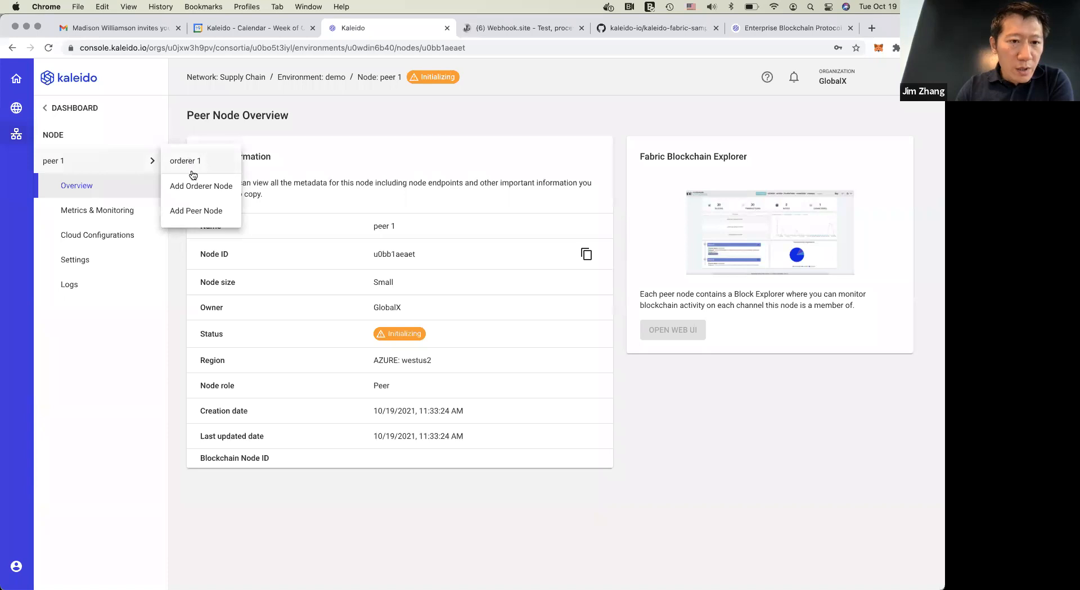
click(199, 189)
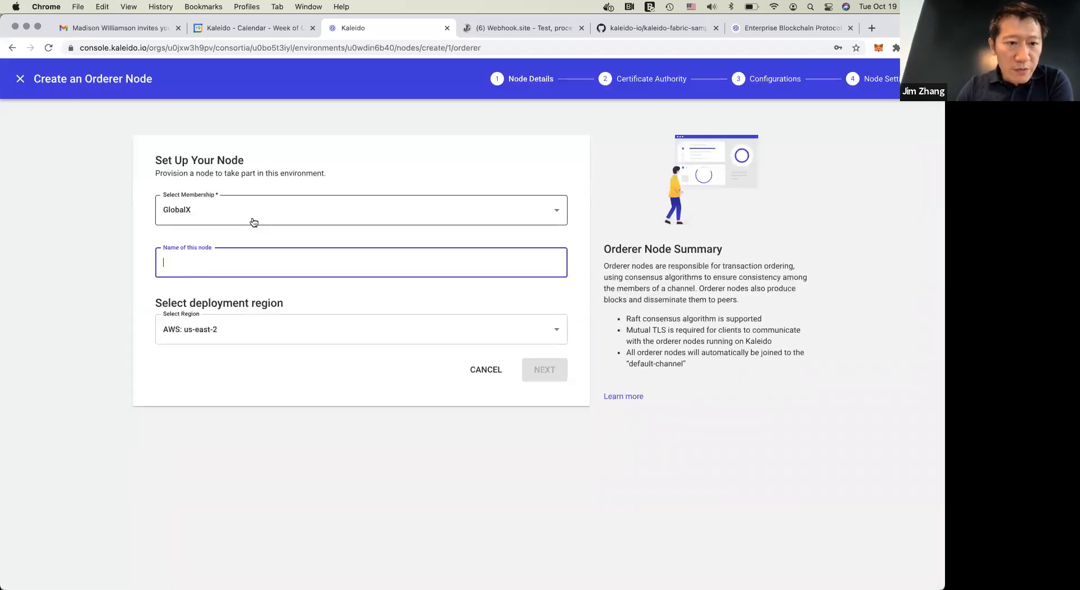
click(256, 219)
click(256, 231)
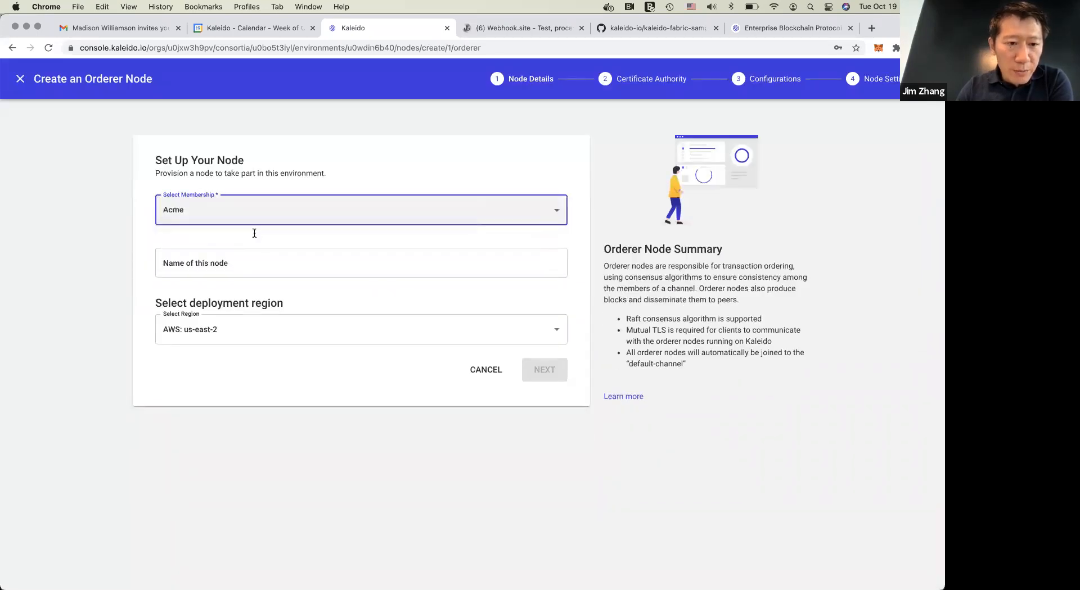
click(253, 266)
text(orde)
key(BackSpace)
text(rderer 2)
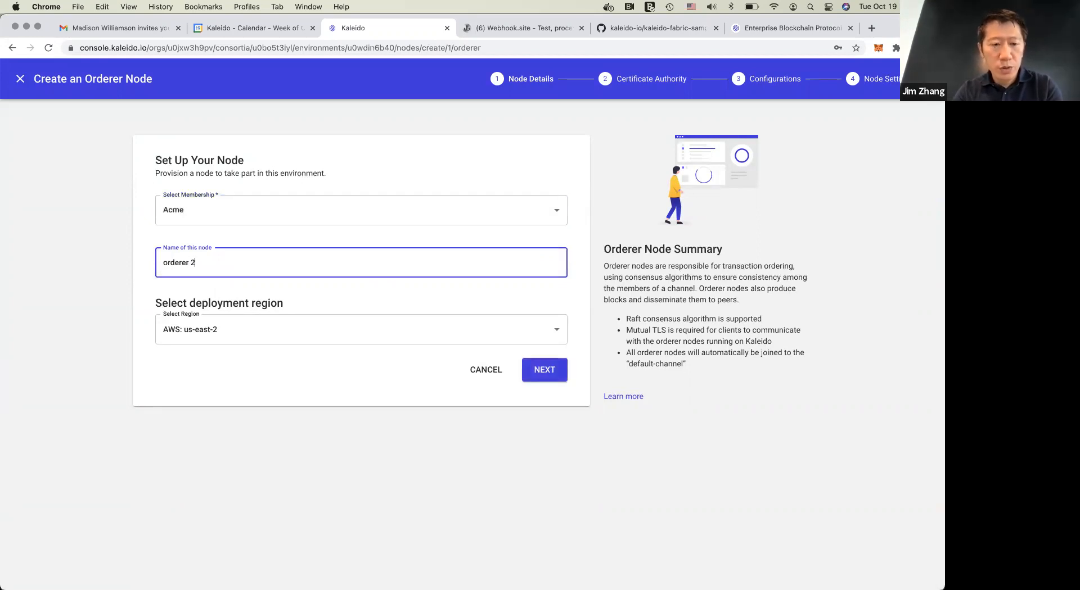
Try AWS: eu-central-1 as the deployment region of orderer 2, and switch the region back to AWS: us-east-2
click(272, 337)
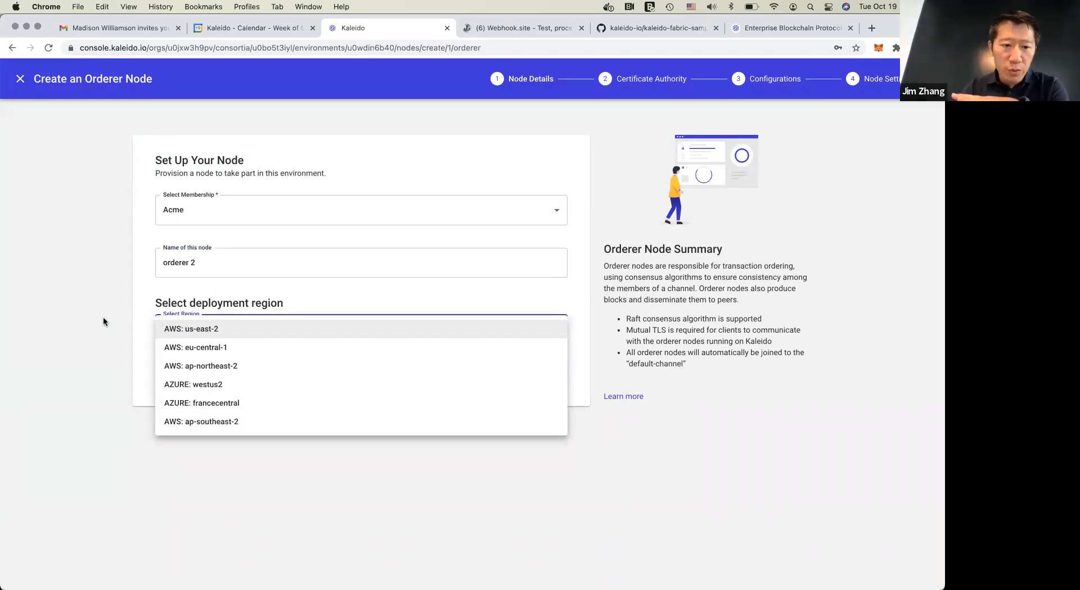
click(239, 348)
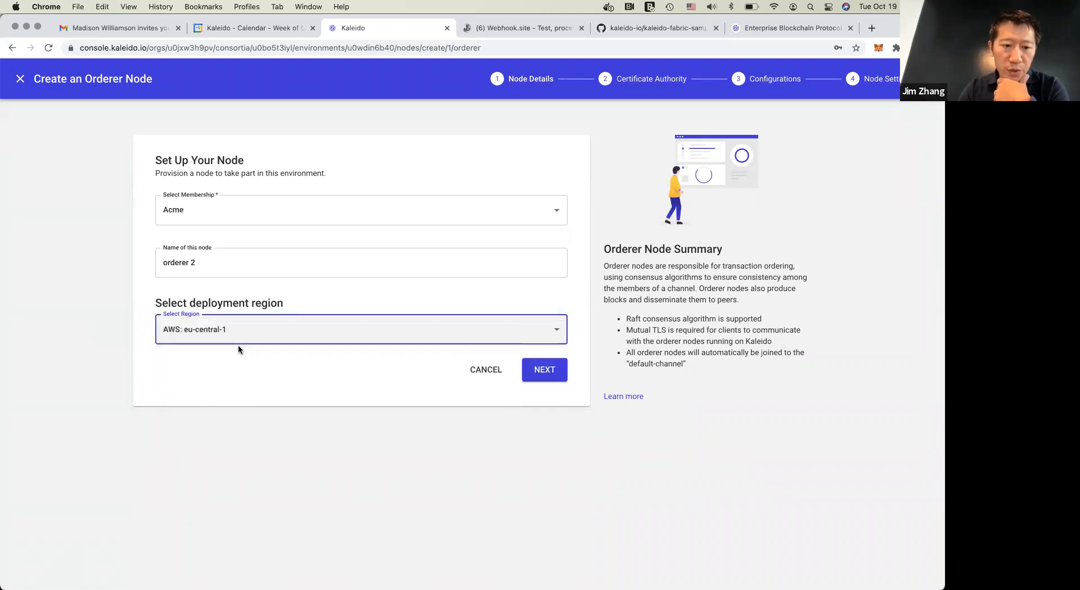
click(325, 396)
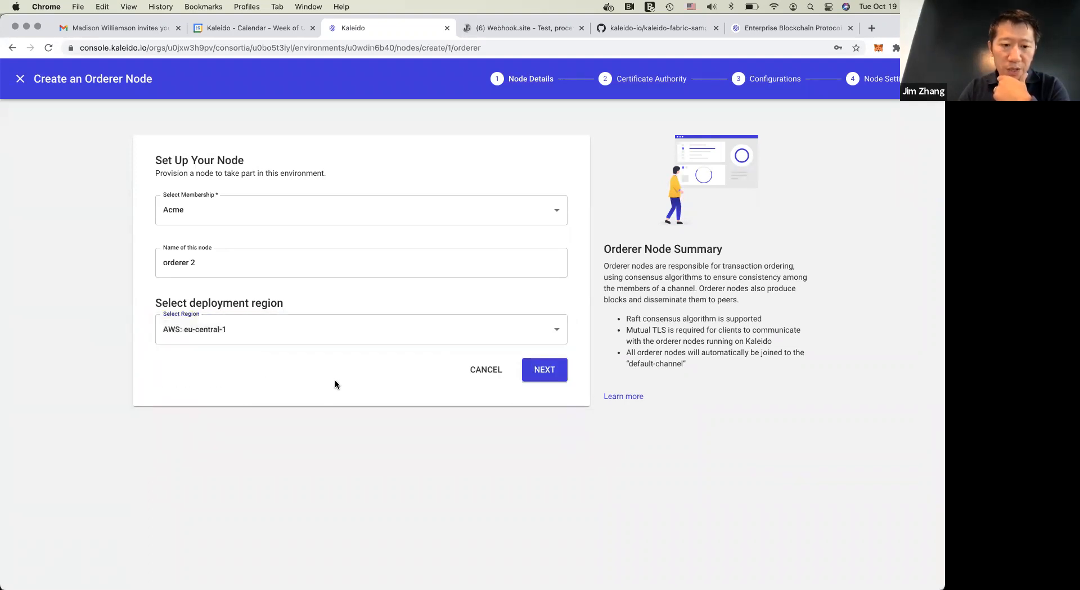
click(340, 334)
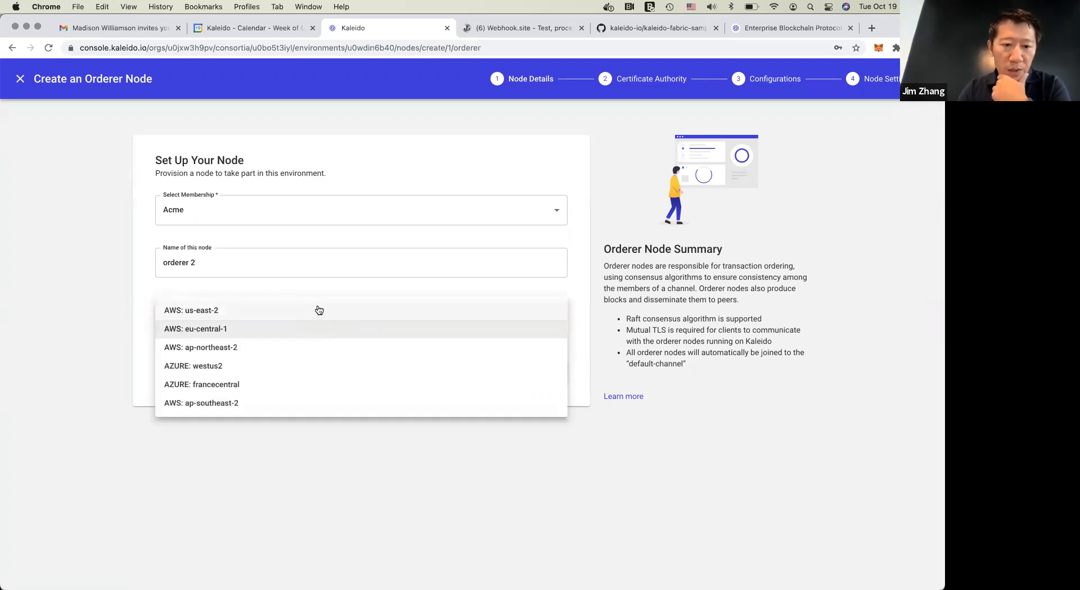
click(317, 311)
click(479, 402)
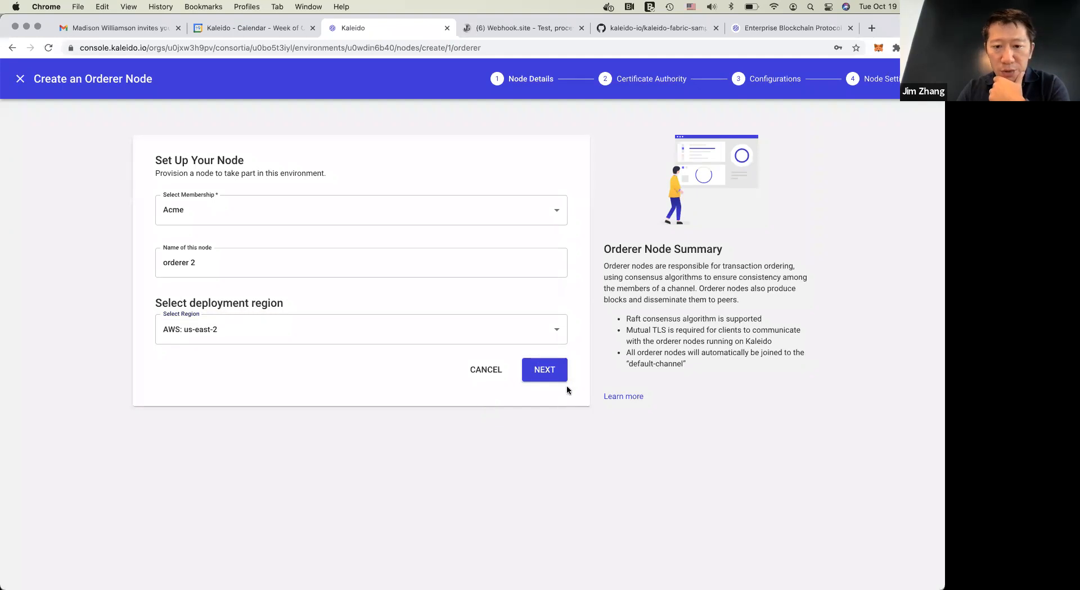
Deploy orderer 2 with the certificate authority Acme CA and no additional cloud configurations
click(548, 368)
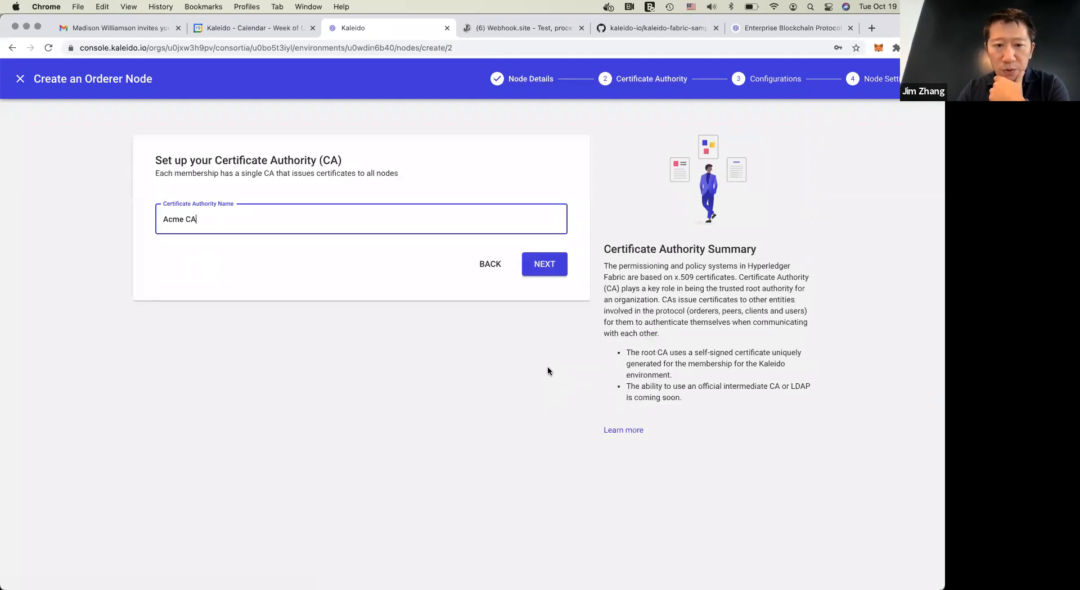
click(551, 267)
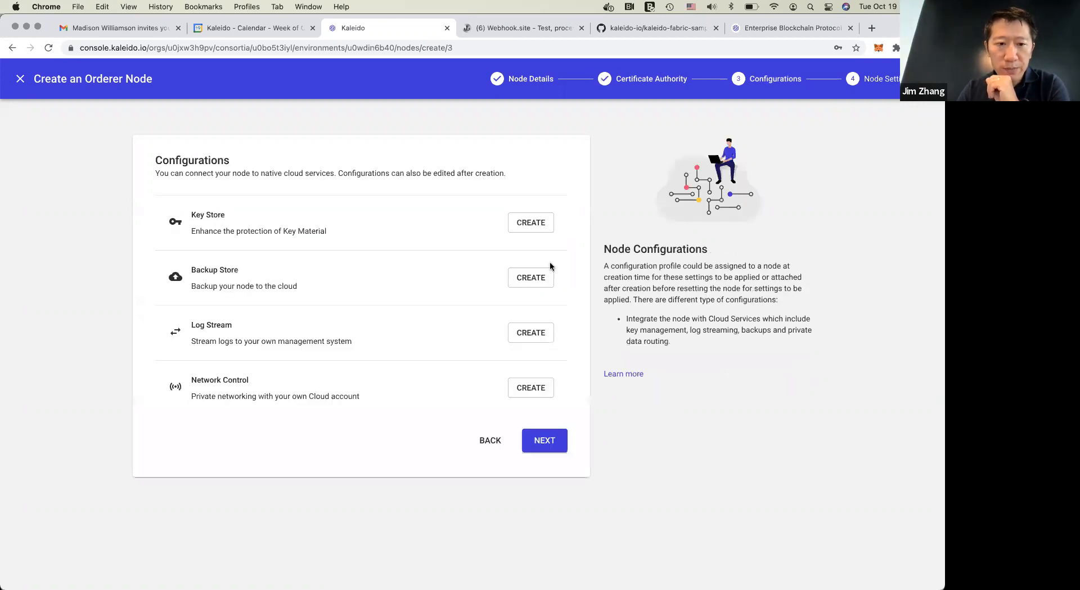
click(544, 438)
click(544, 428)
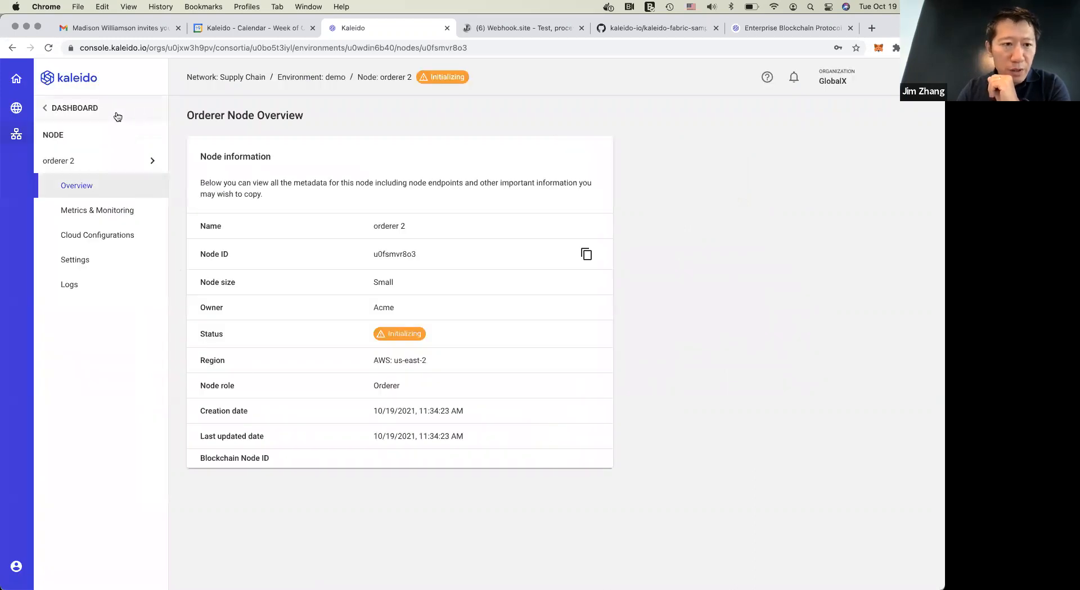
Start creating a second peer node in the demo environment, named peer 2 and owned by the Acme membership
click(89, 110)
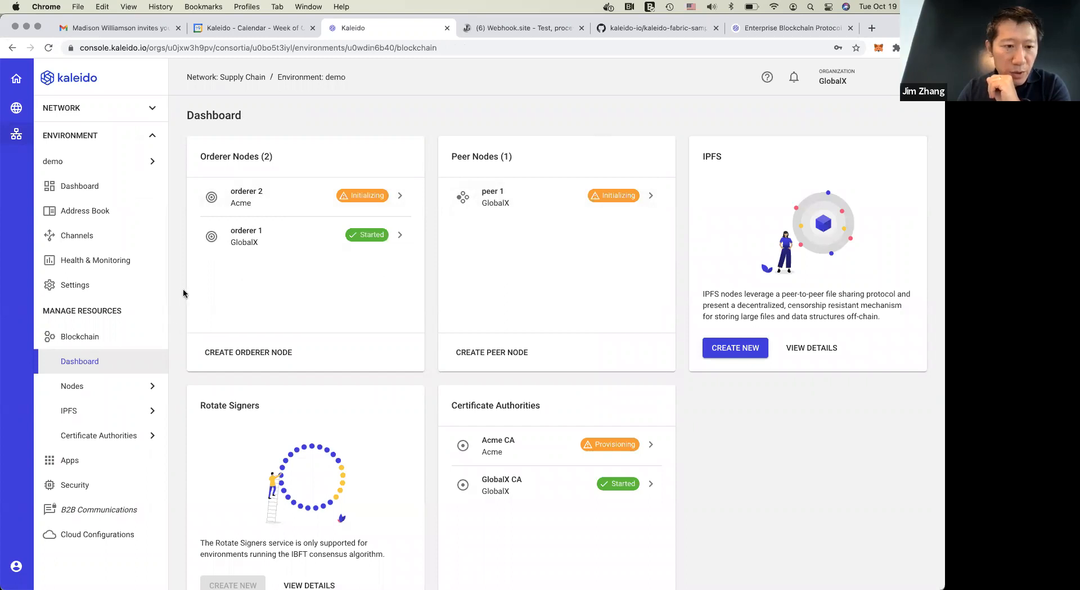
mouse_move(135, 398)
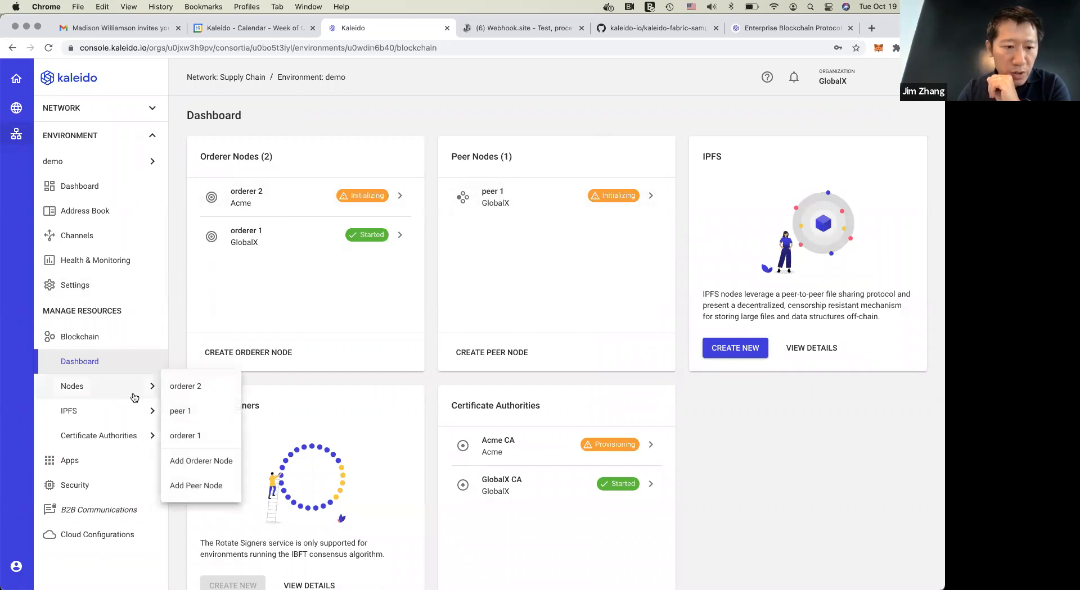
click(200, 486)
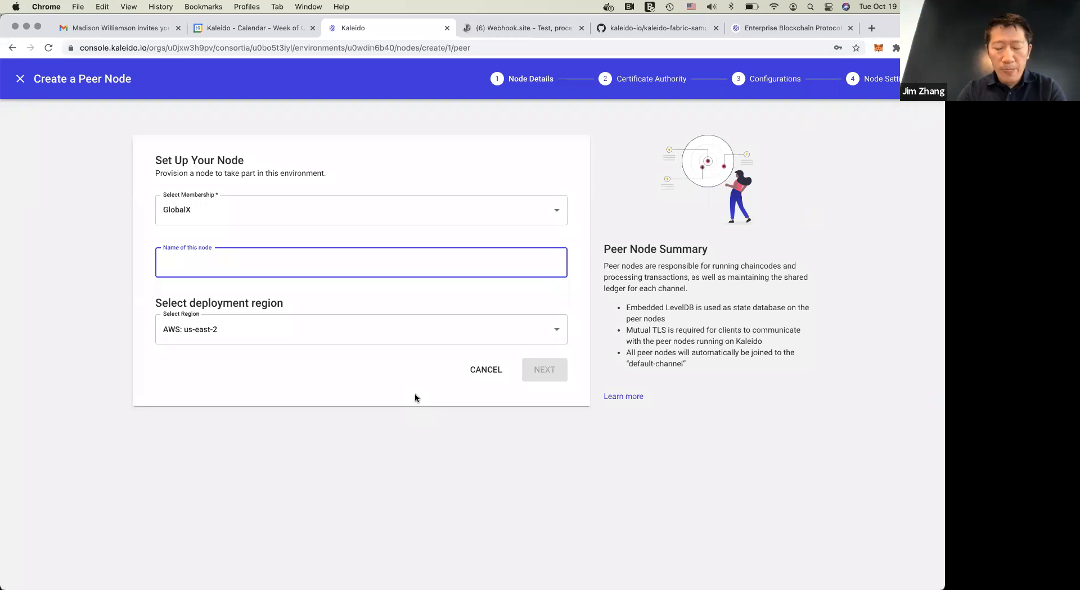
text(peer)
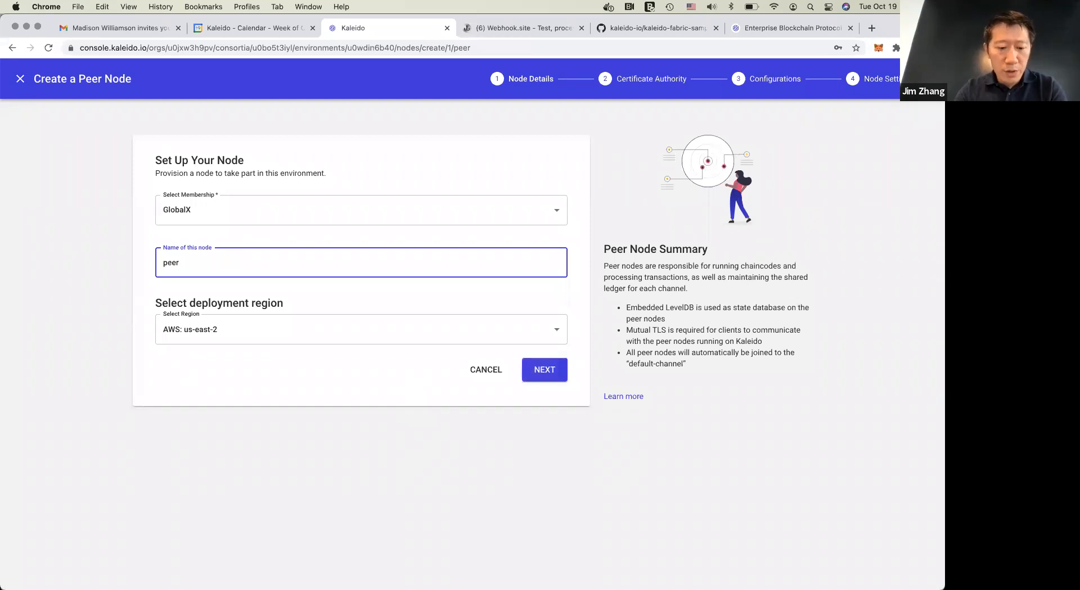
text( 2)
click(356, 213)
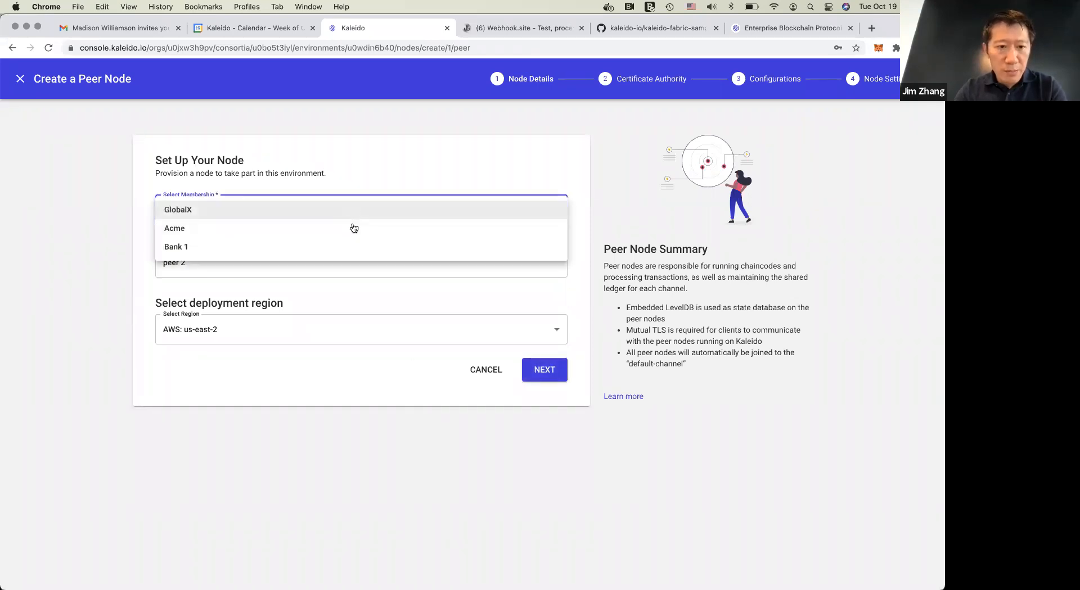
click(353, 230)
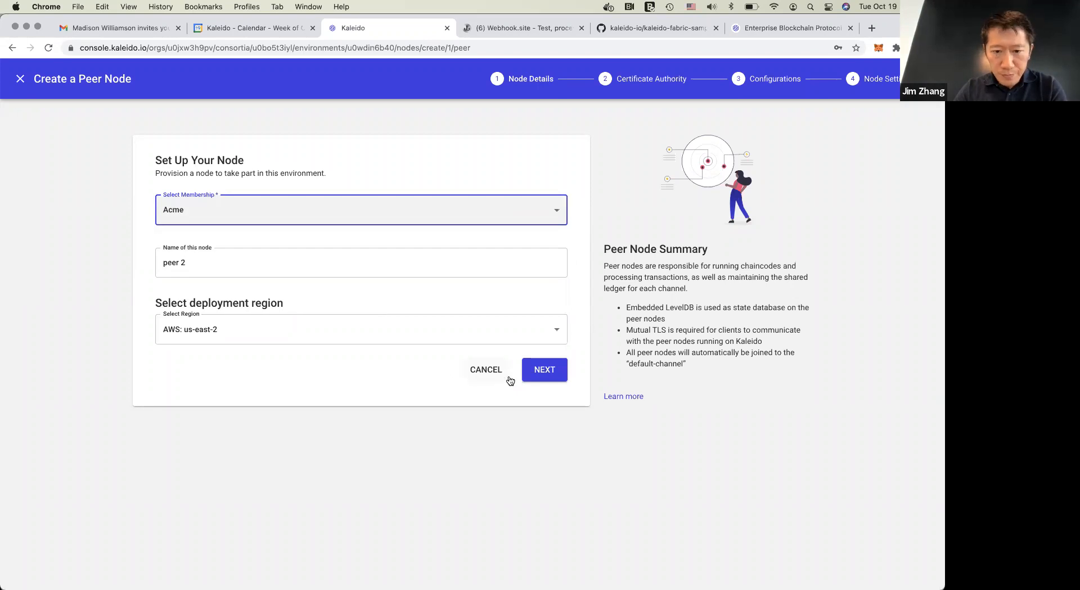
Deploy peer 2 in AWS: us-east-2 with Acme CA and the Small node size, and return to the blockchain dashboard
click(544, 381)
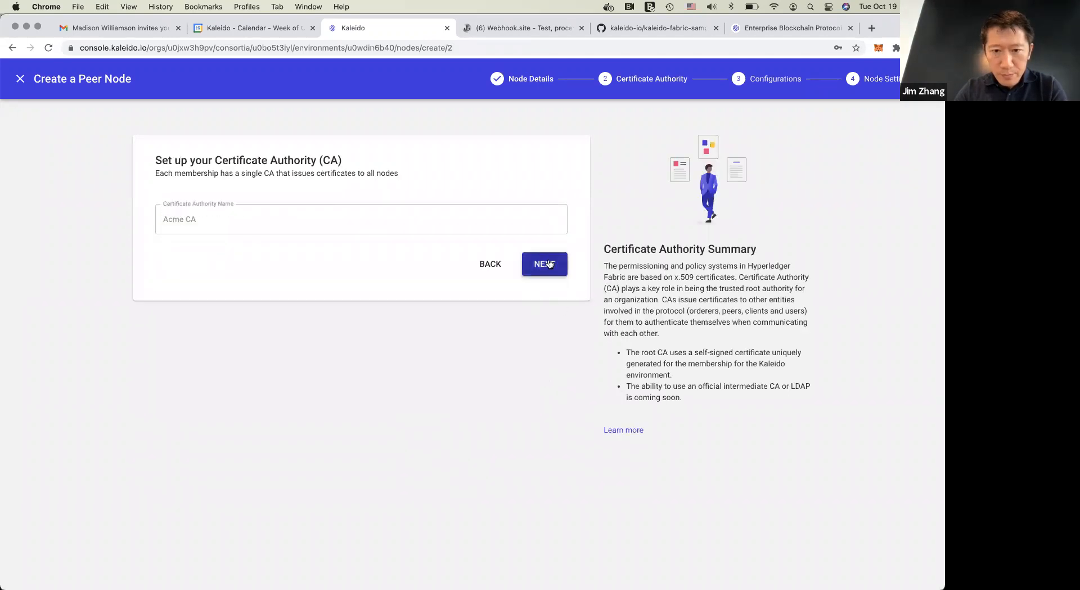
click(549, 264)
click(546, 385)
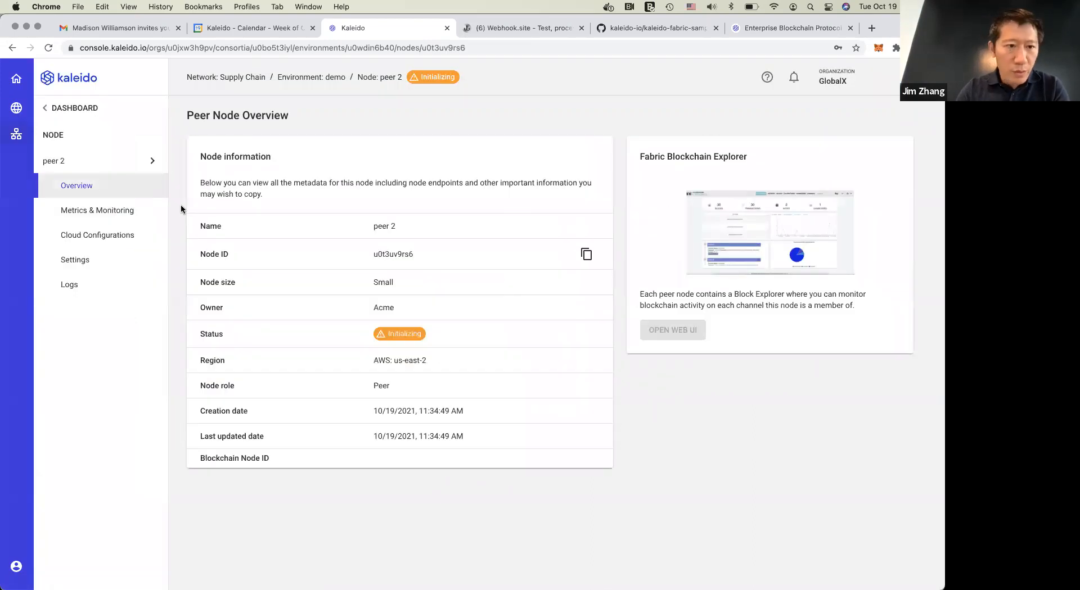
click(120, 163)
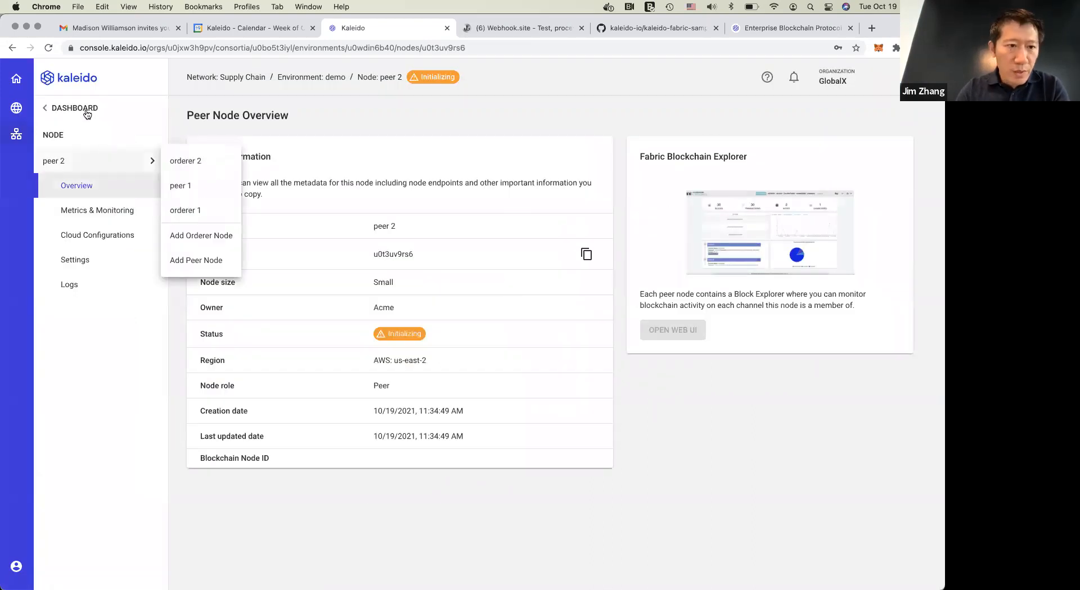
click(74, 108)
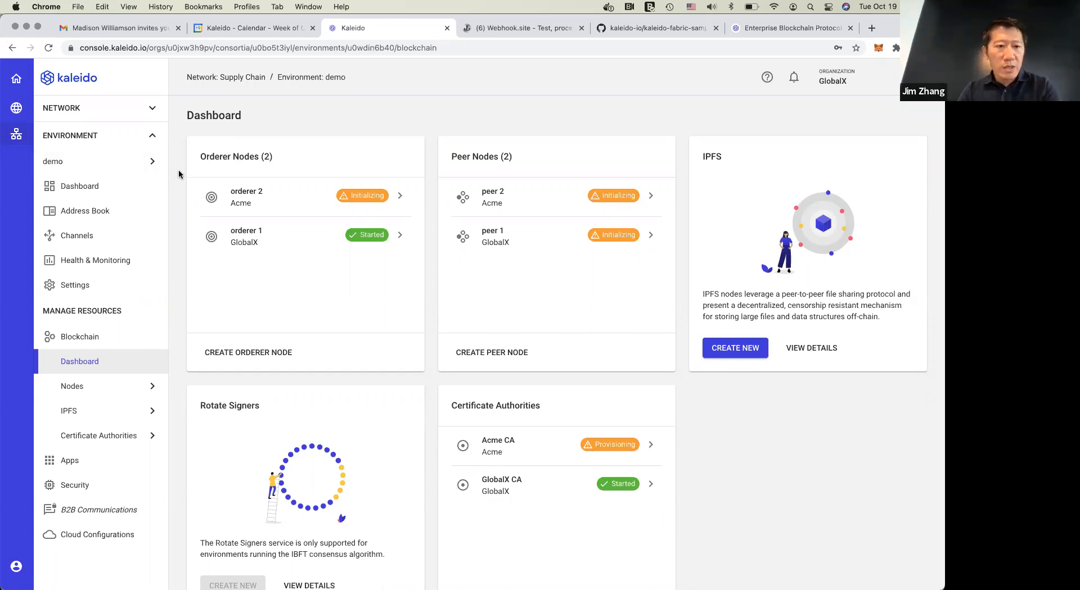
Start creating a channel in the demo environment, named us-trades and owned by the GlobalX membership
click(119, 112)
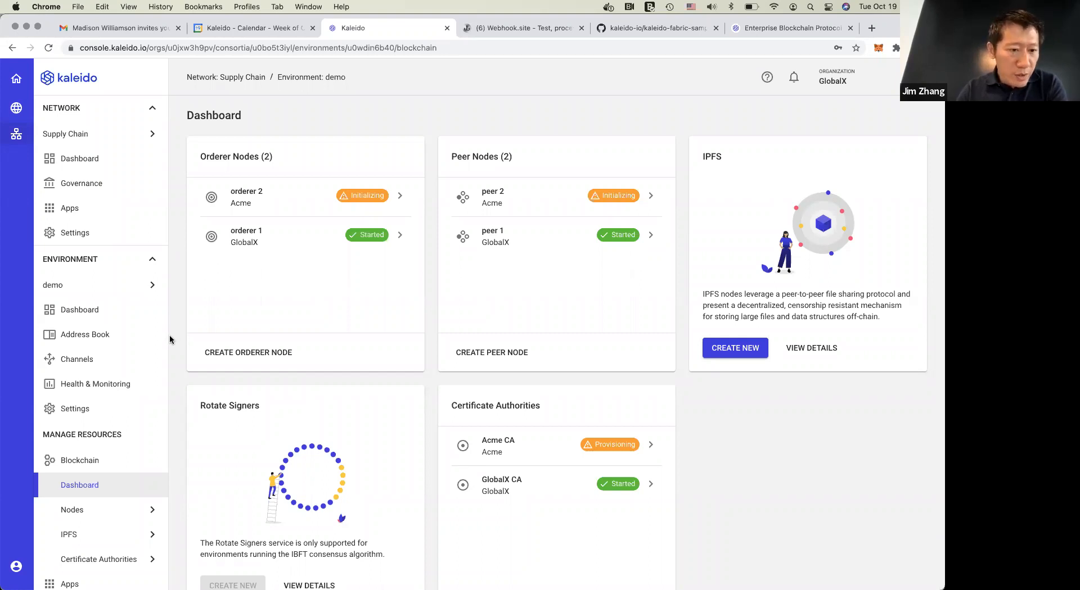
click(86, 361)
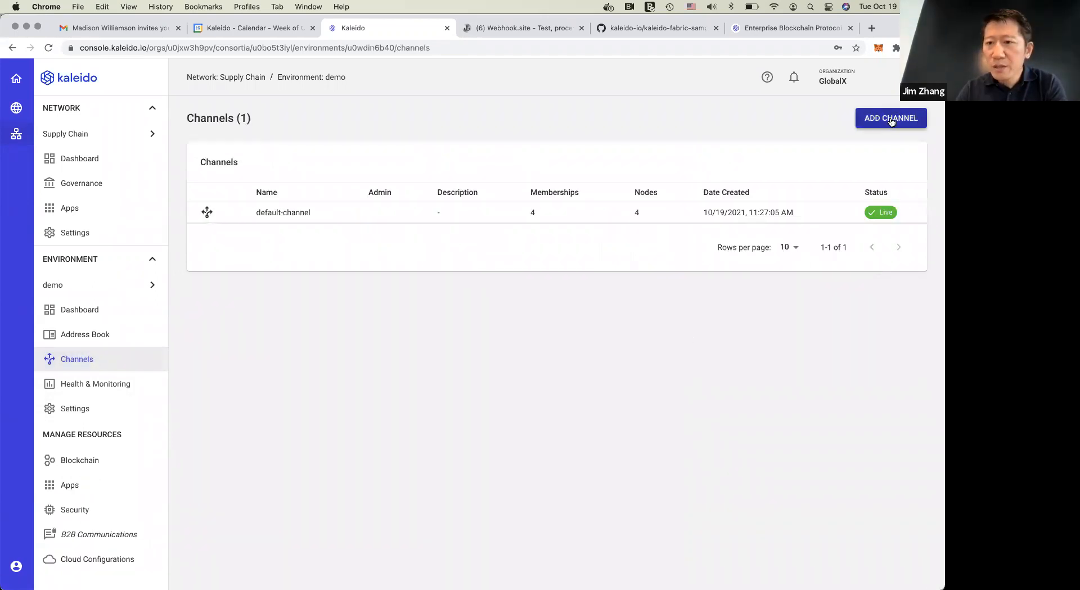
click(891, 119)
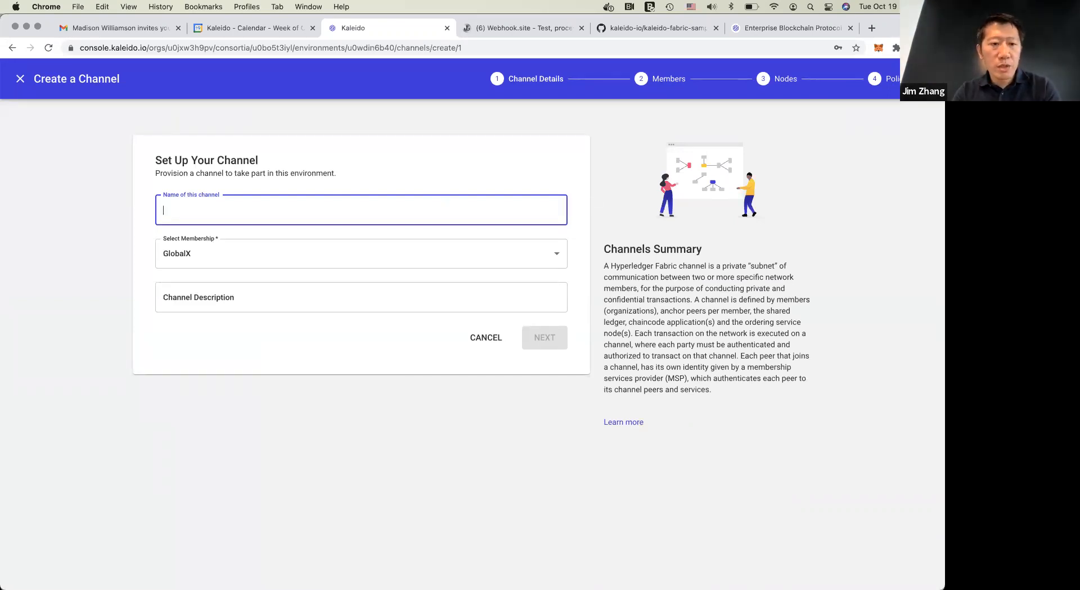
text(US Trades)
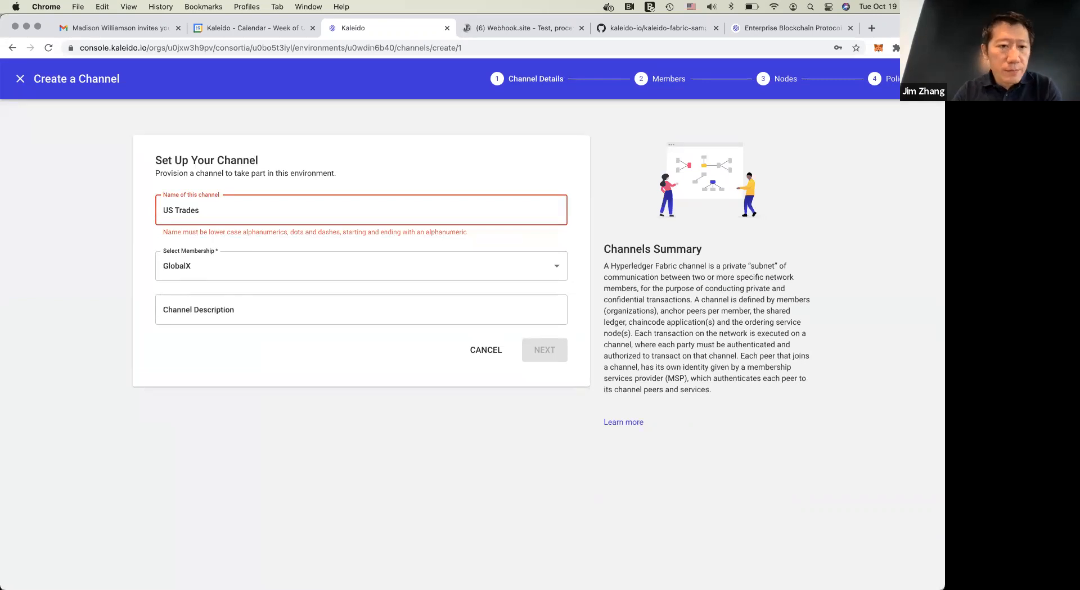
key(BackSpace)
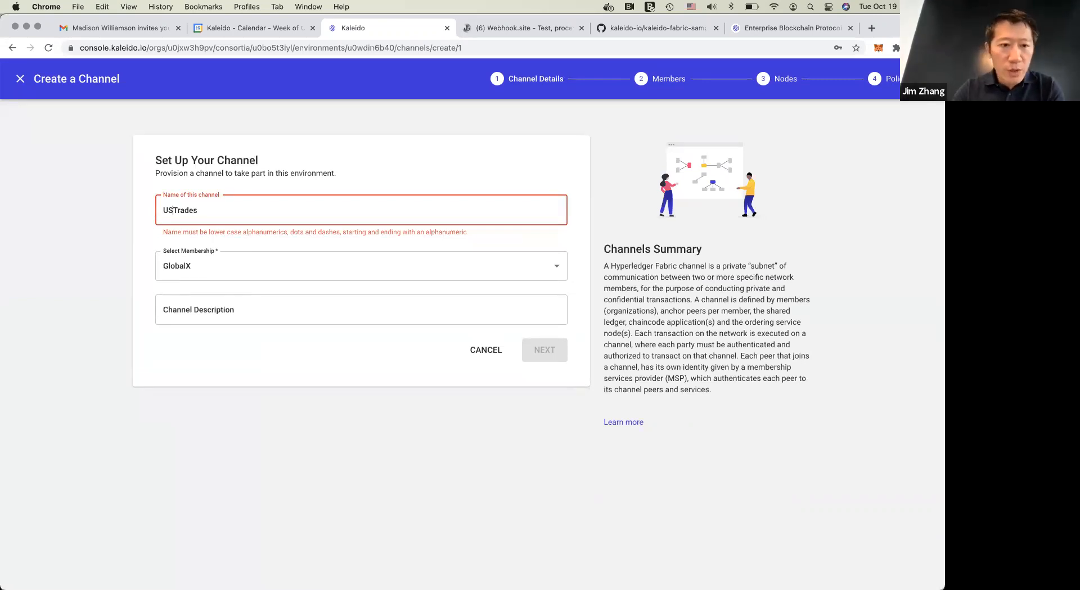
key(super+a)
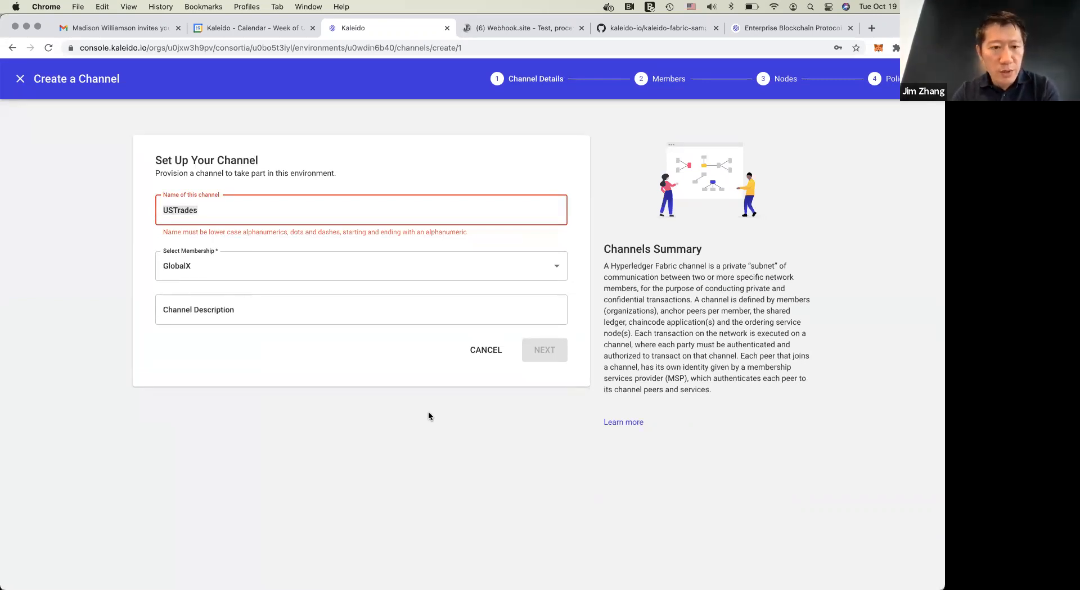
text(ustra)
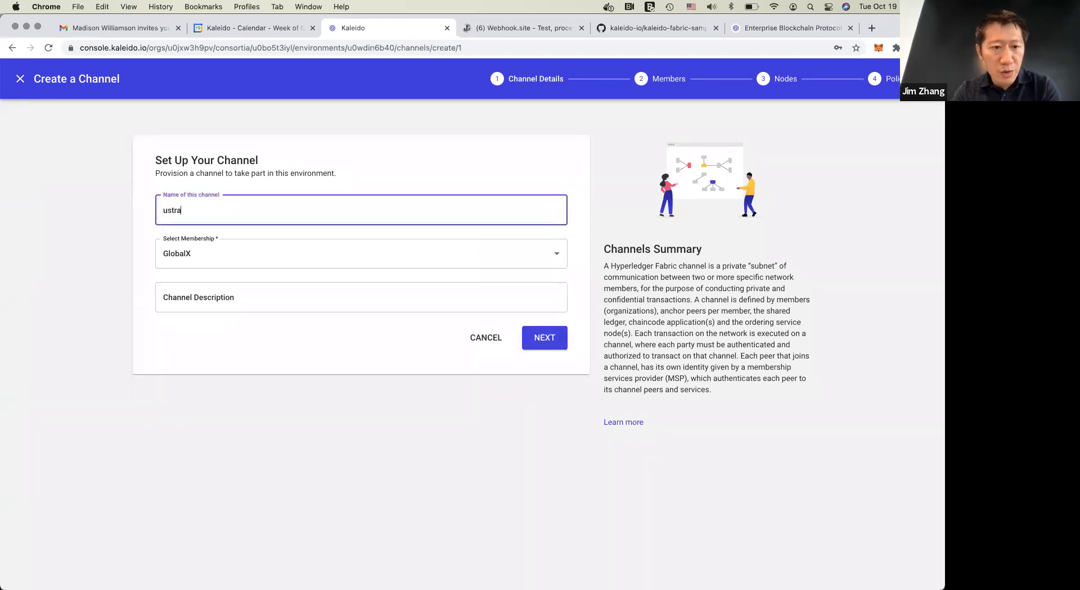
text(des)
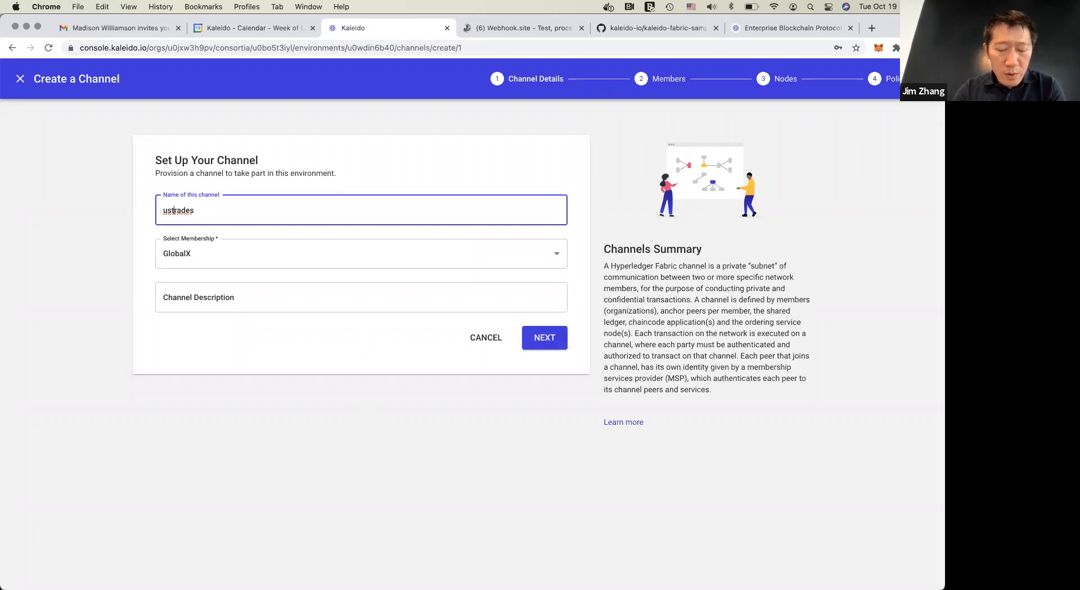
click(172, 210)
text(-)
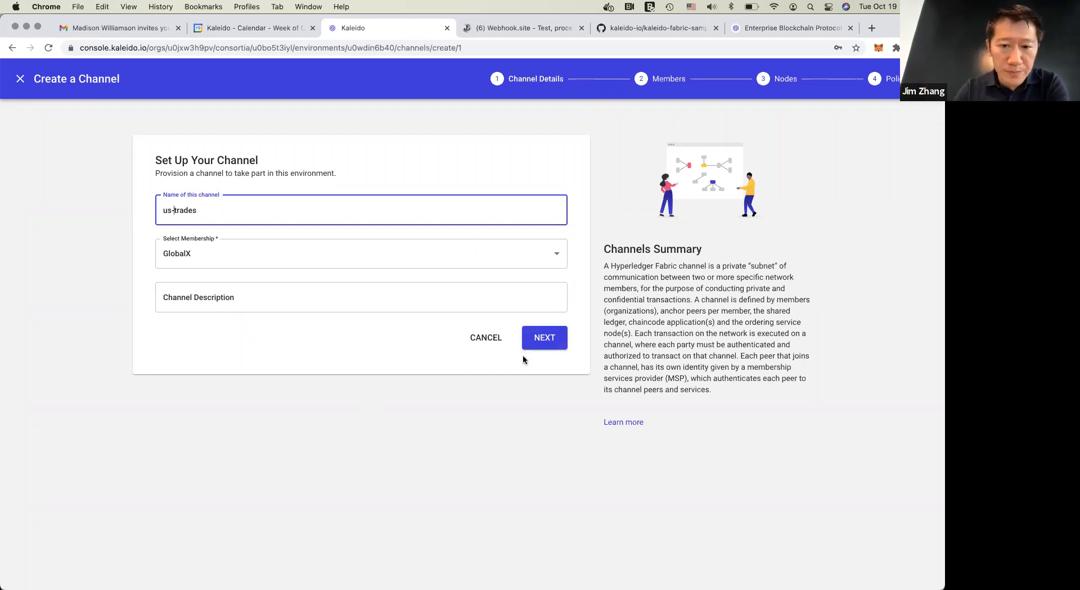
click(551, 344)
Add the Acme membership to the us-trades channel alongside GlobalX and complete the channel creation
click(309, 215)
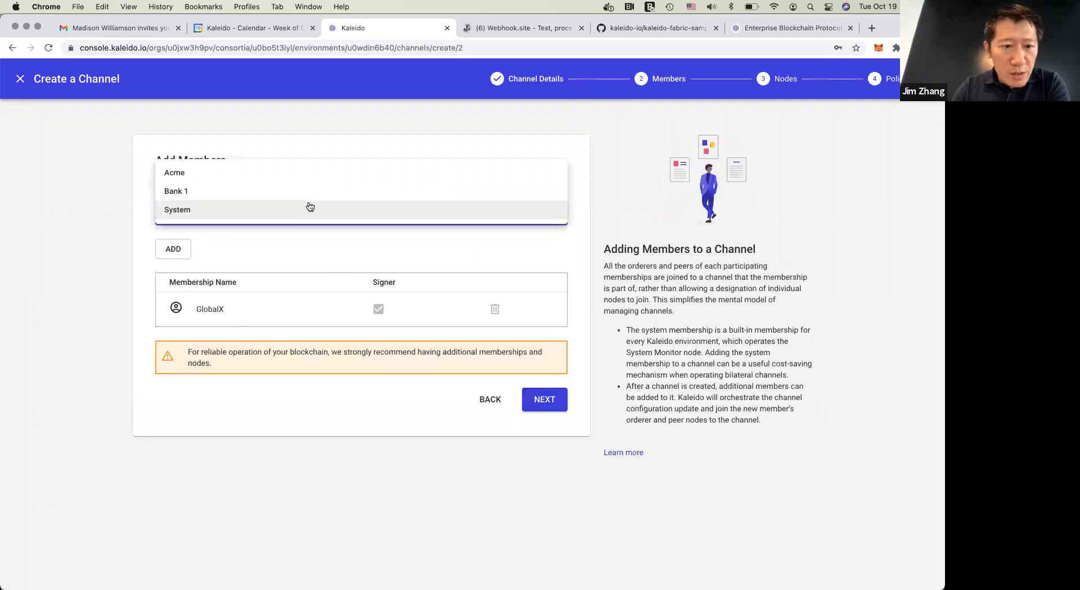
click(320, 173)
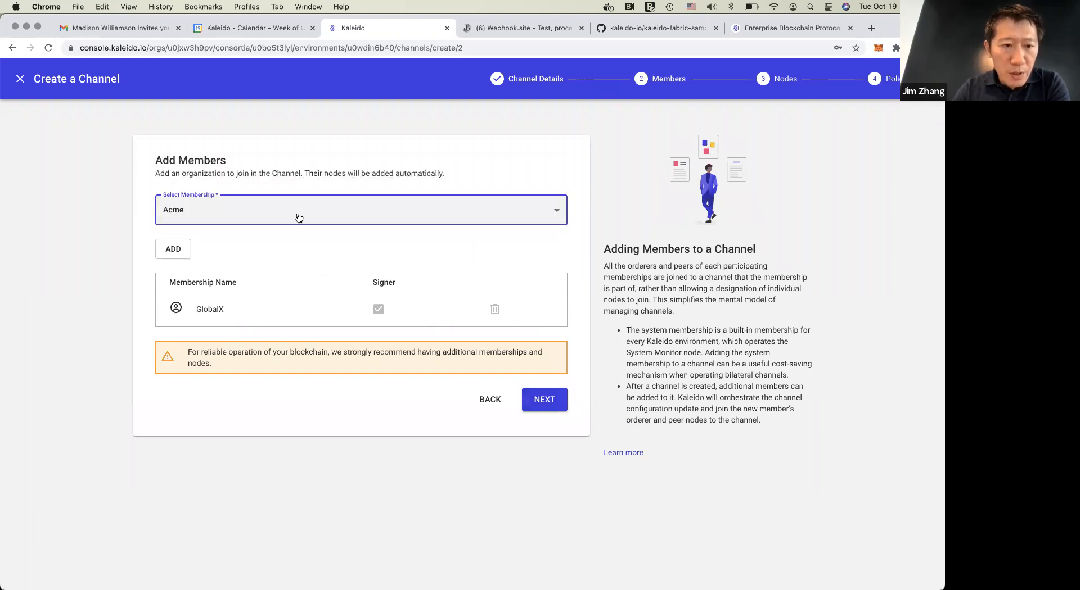
click(165, 248)
click(265, 210)
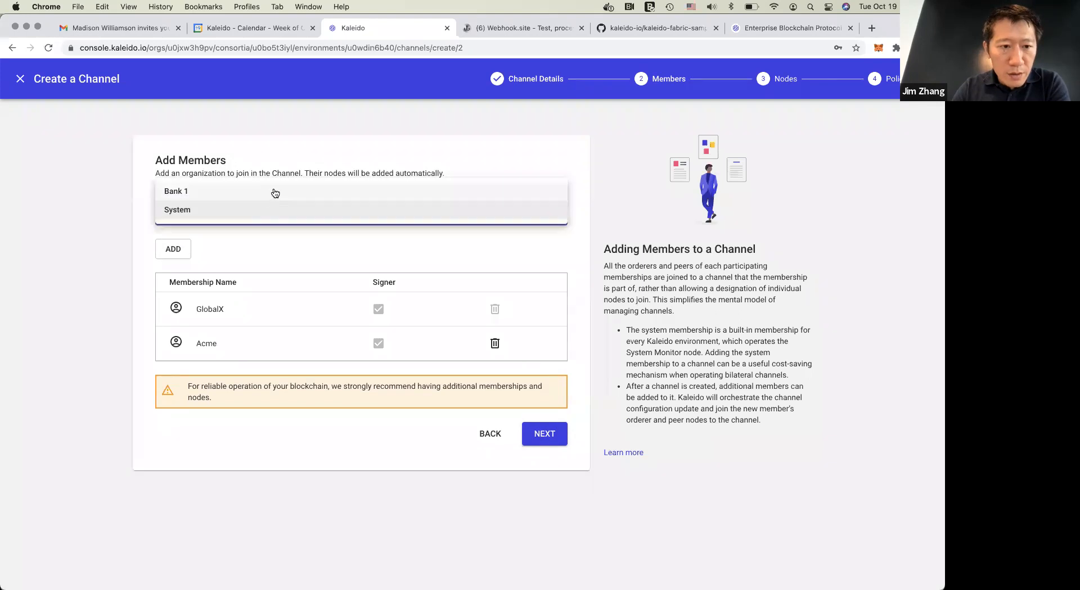
click(294, 261)
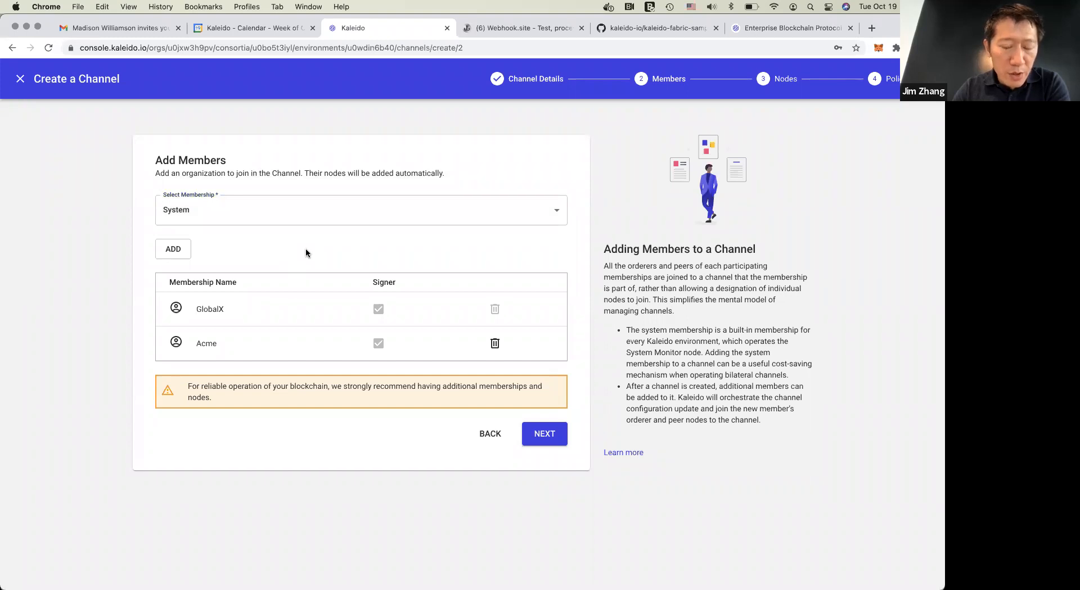
click(287, 211)
click(293, 247)
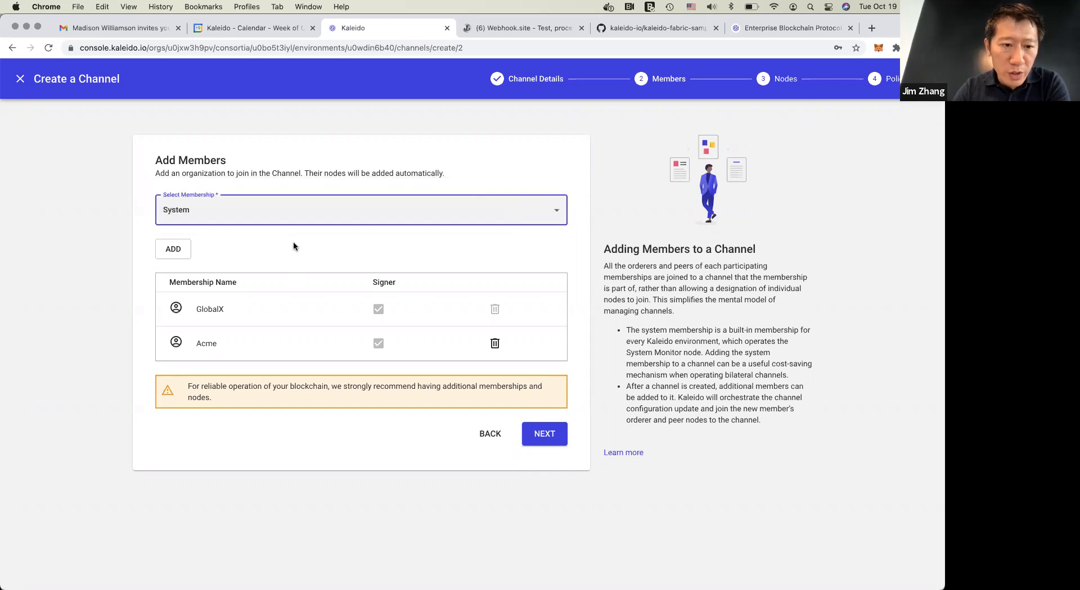
click(544, 434)
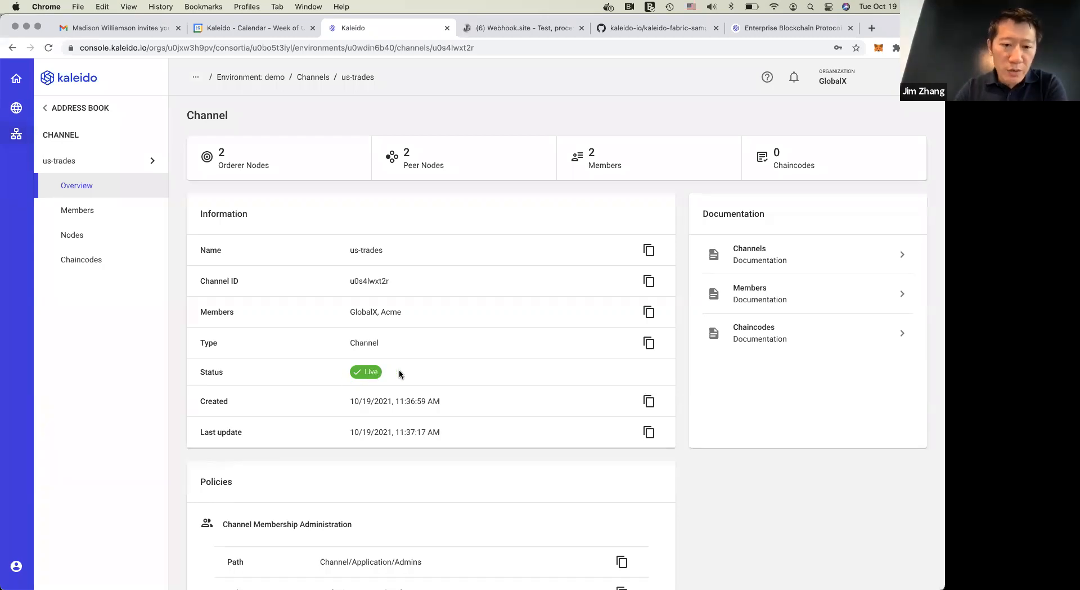
Go back to the demo environment's channel list to check us-trades, and open the environment dashboard
click(96, 160)
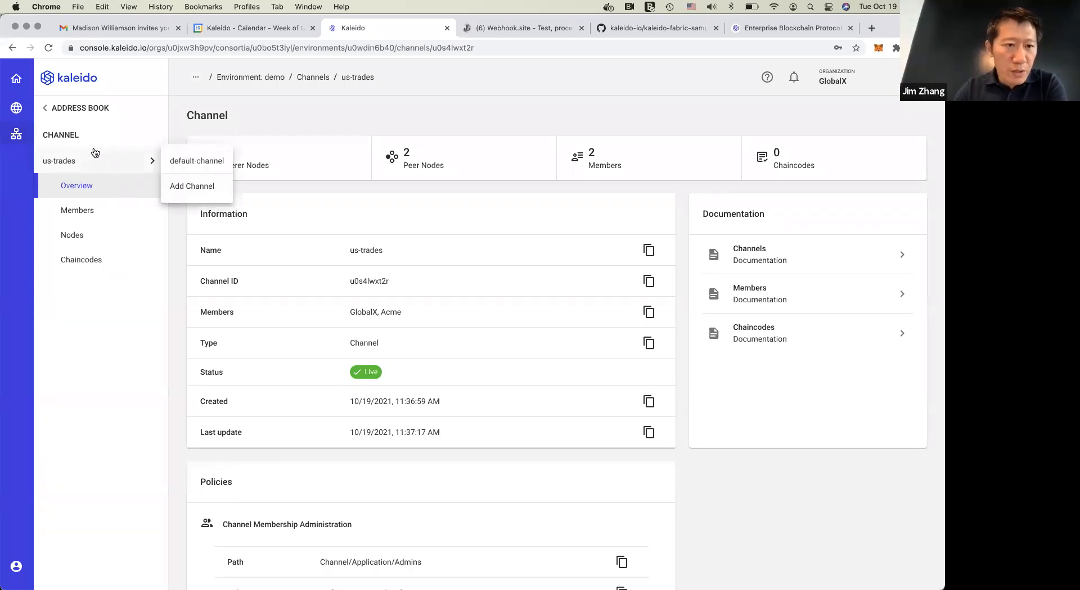
click(93, 108)
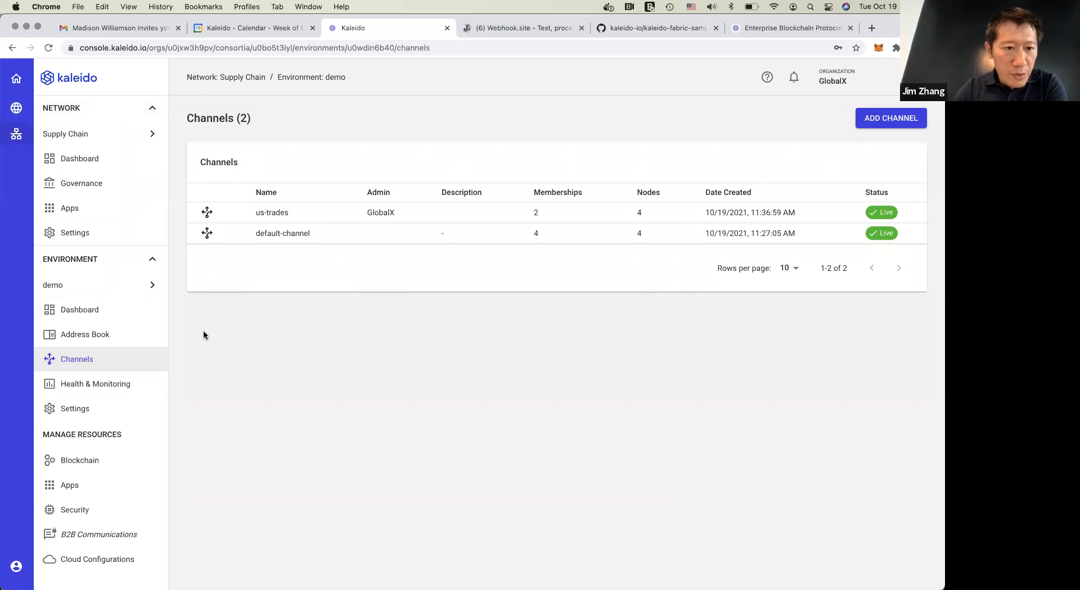
click(79, 310)
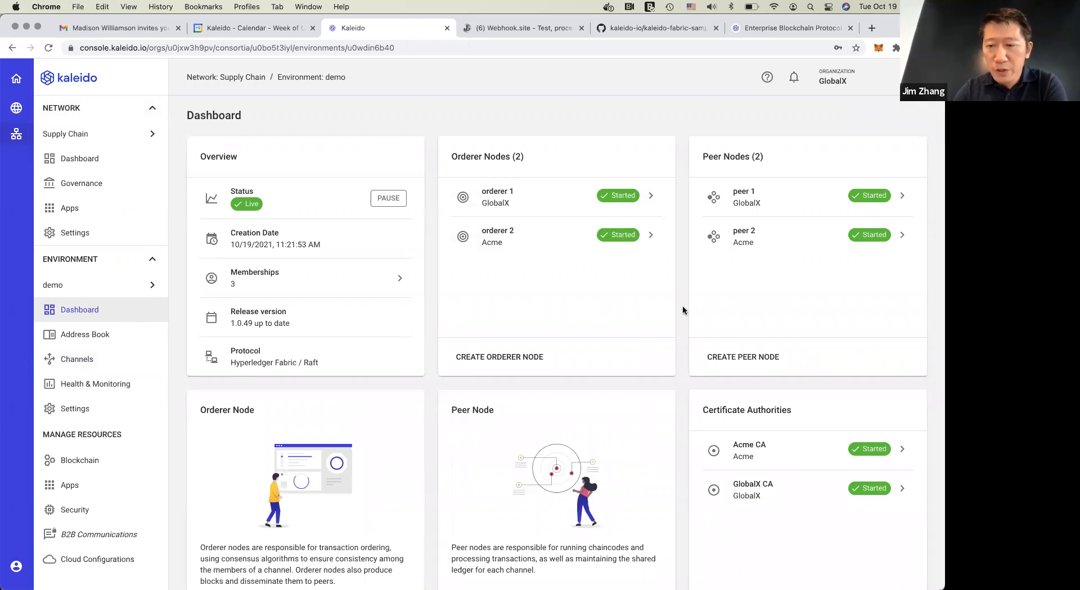
Open the node logs of orderer 1 from the demo environment's blockchain resources
click(93, 461)
scroll(93, 463, down, 2)
mouse_move(102, 431)
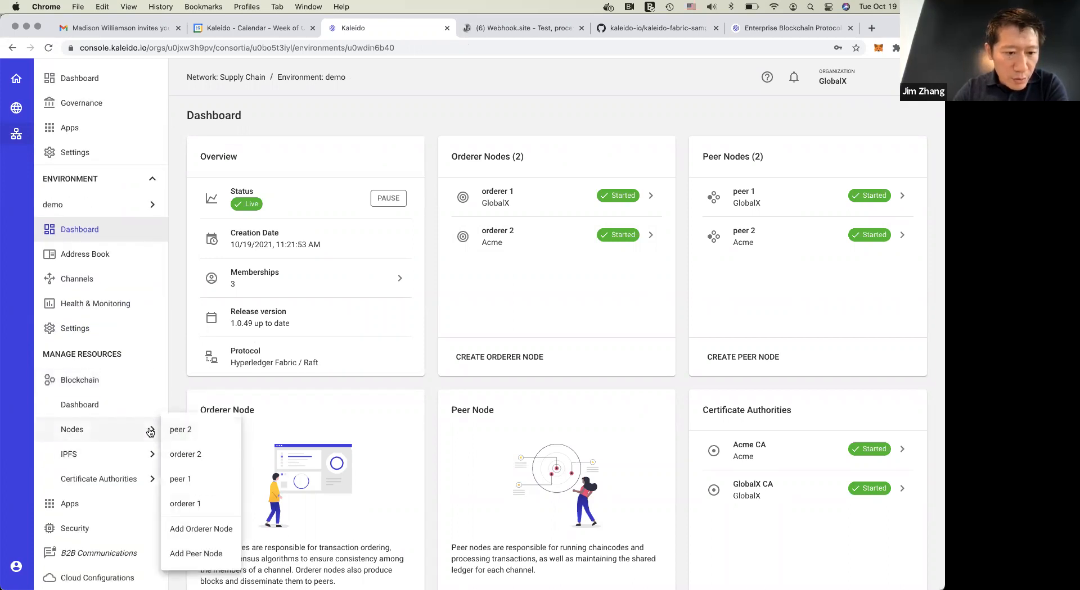
click(183, 505)
click(115, 284)
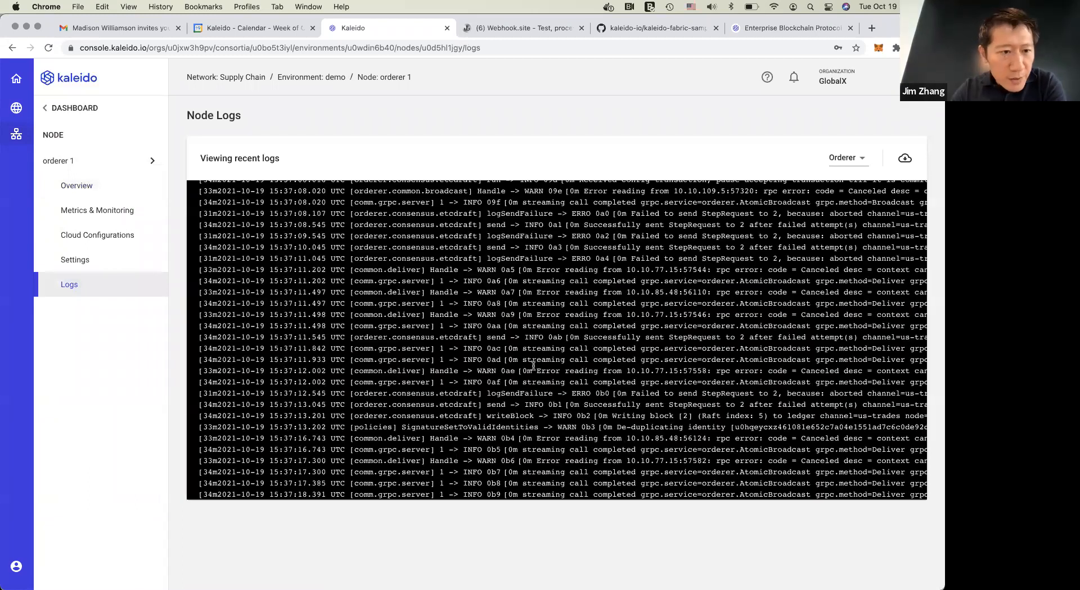
Examine orderer 1's recent log entries for the configuration of the us-trades channel
scroll(533, 365, right, 4)
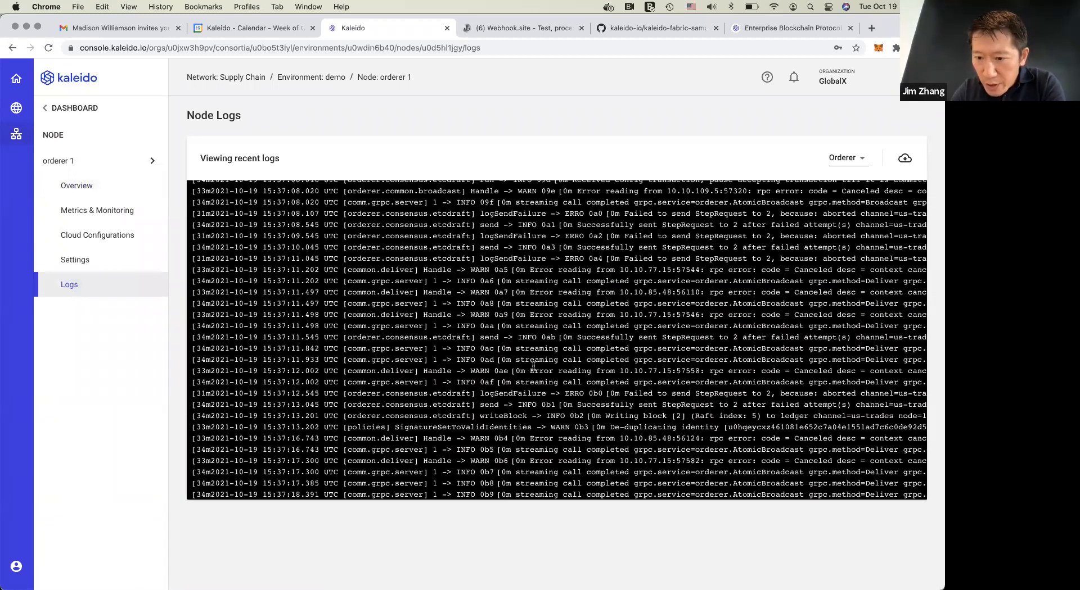
scroll(533, 367, right, 20)
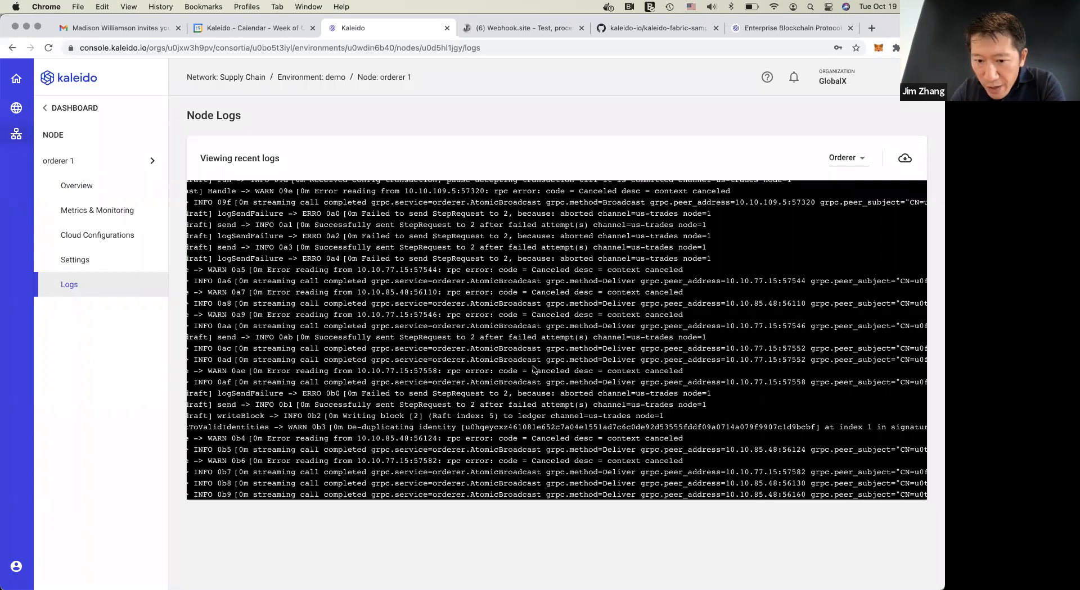
scroll(533, 369, right, 10)
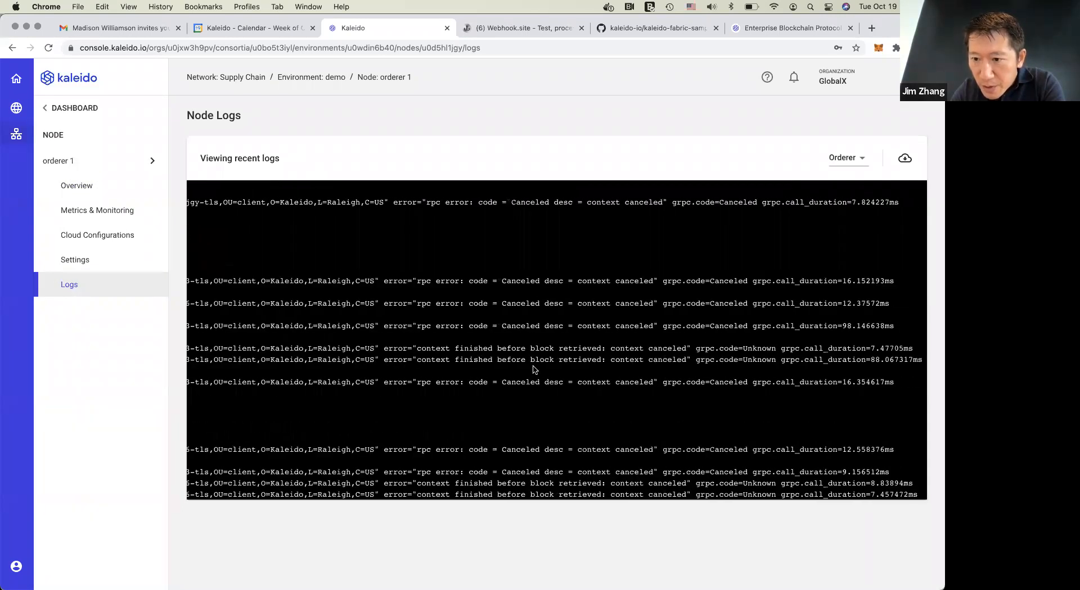
scroll(695, 369, left, 20)
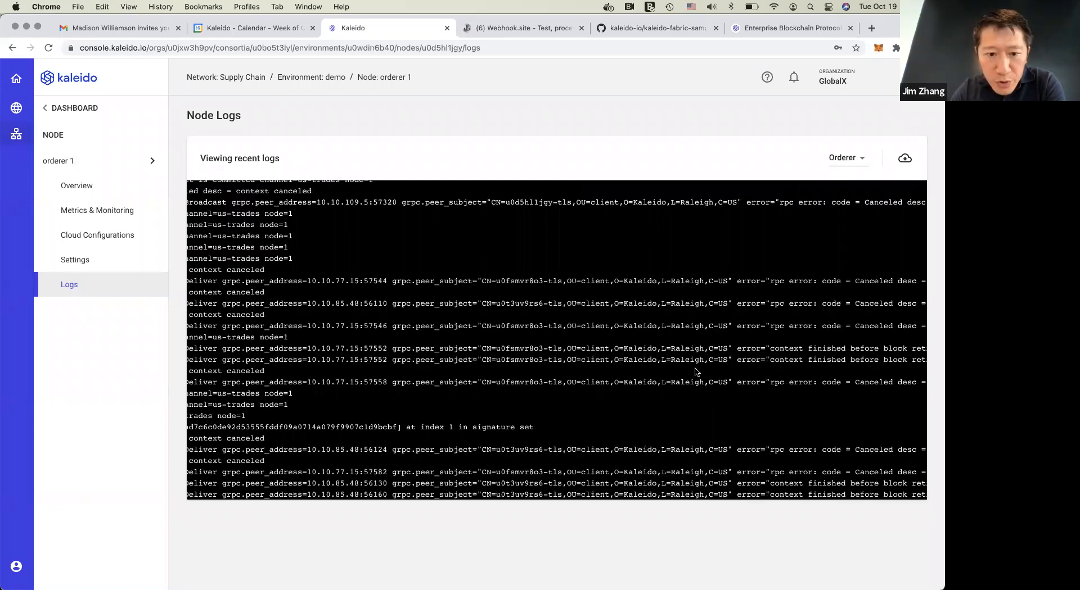
scroll(695, 369, left, 20)
scroll(695, 369, up, 5)
scroll(695, 370, up, 10)
scroll(731, 382, right, 5)
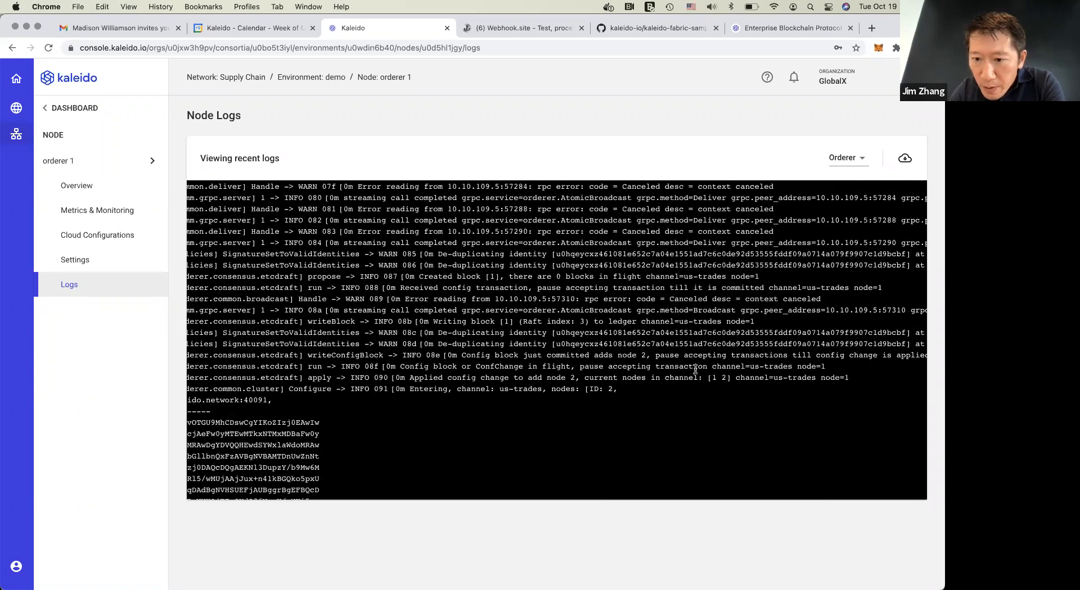
Highlight the channel's node list and the node ID in orderer 1's log entry on the applied config change
drag(733, 380, 707, 378)
click(853, 381)
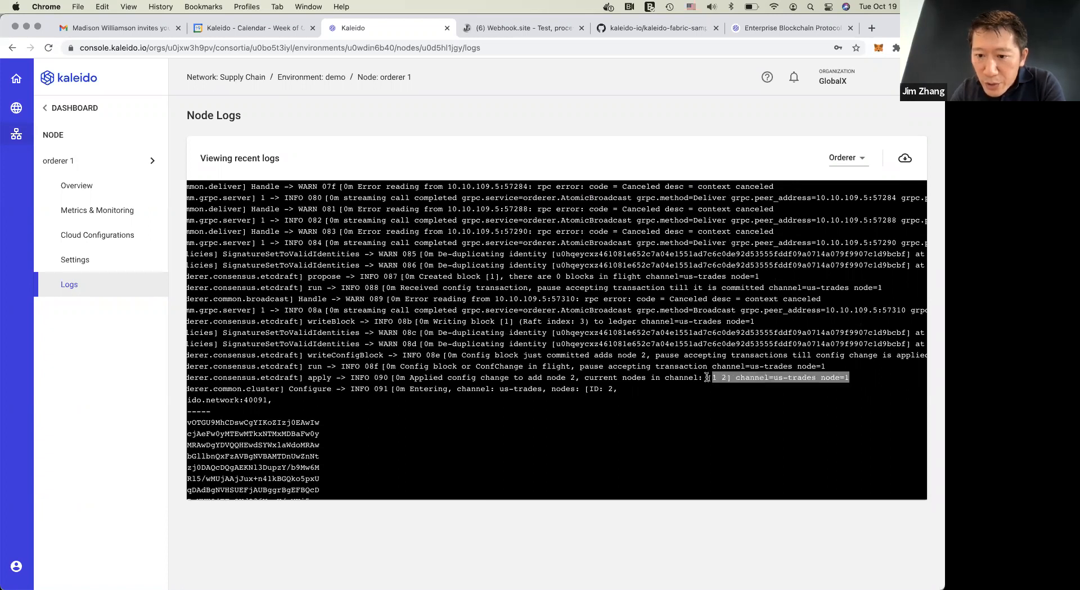
click(831, 379)
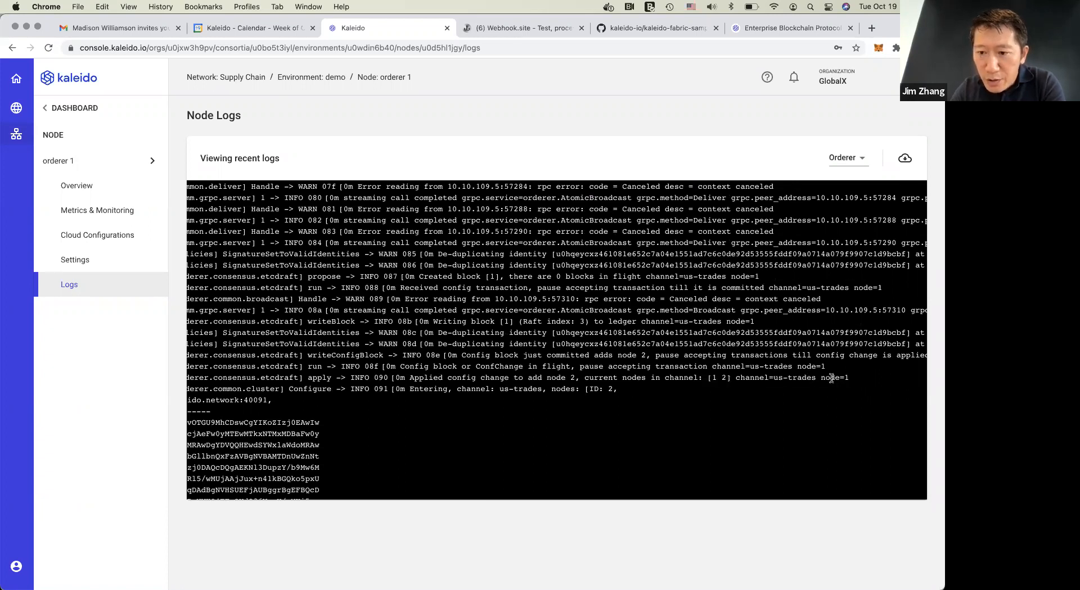
drag(818, 377, 857, 381)
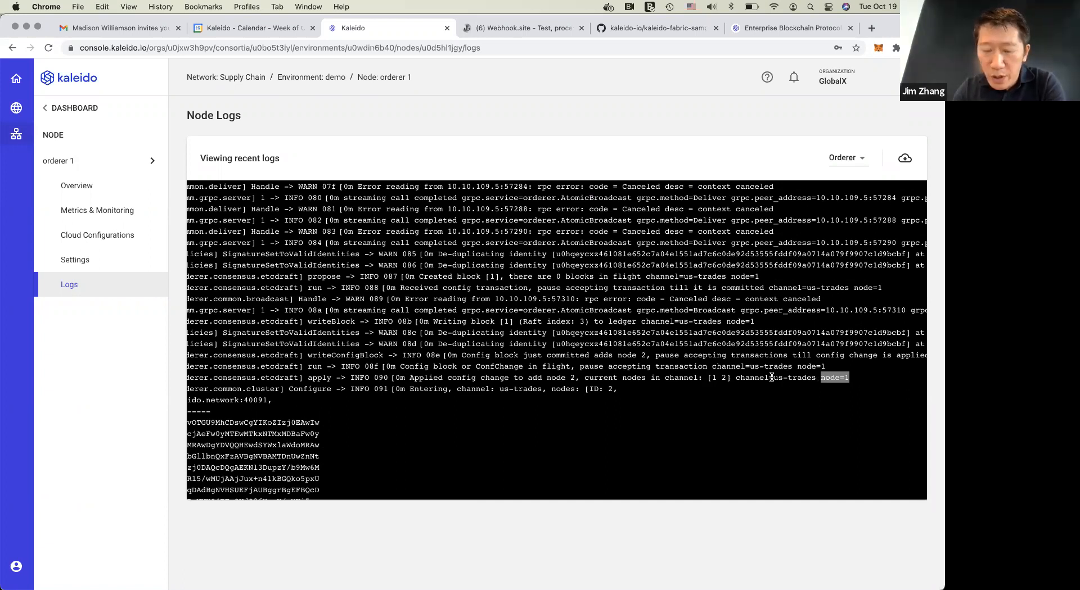
Switch to the logs of orderer 2 and find the Raft node startup entries for the us-trades channel
click(121, 160)
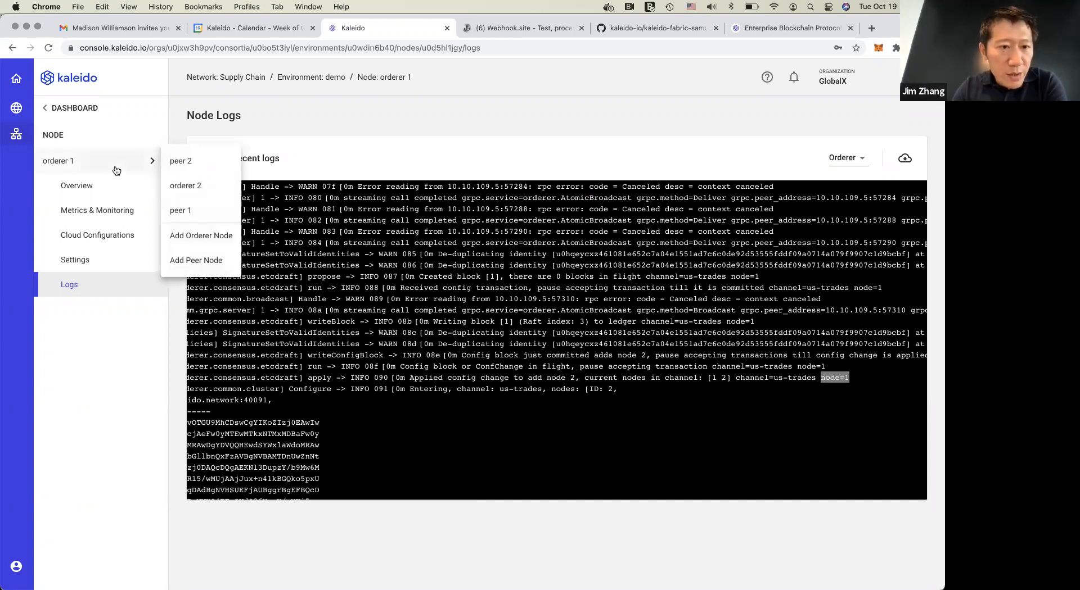
click(186, 187)
click(116, 286)
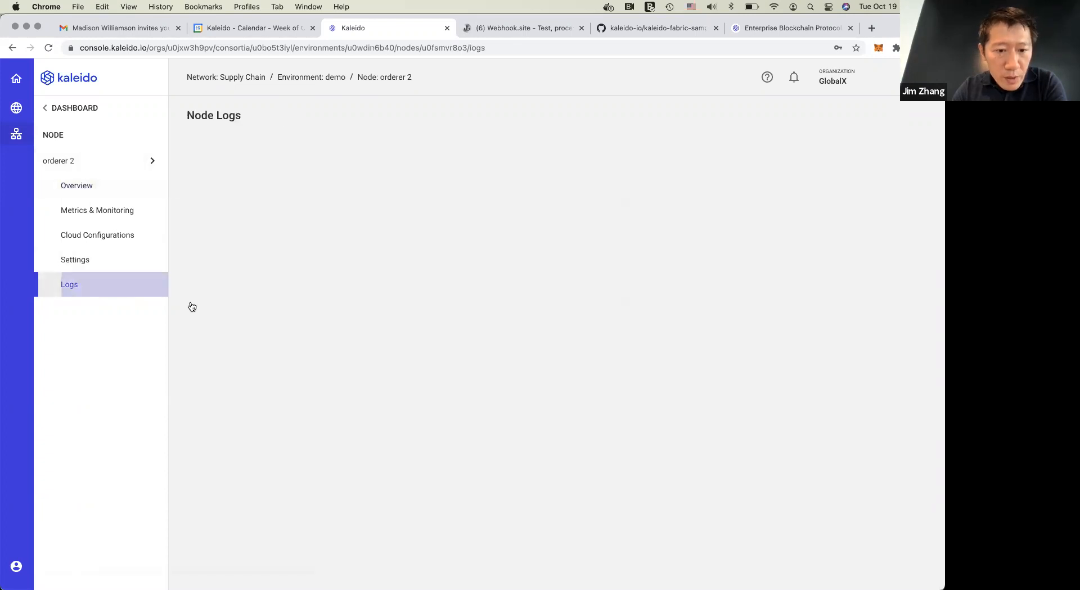
scroll(725, 404, down, 13)
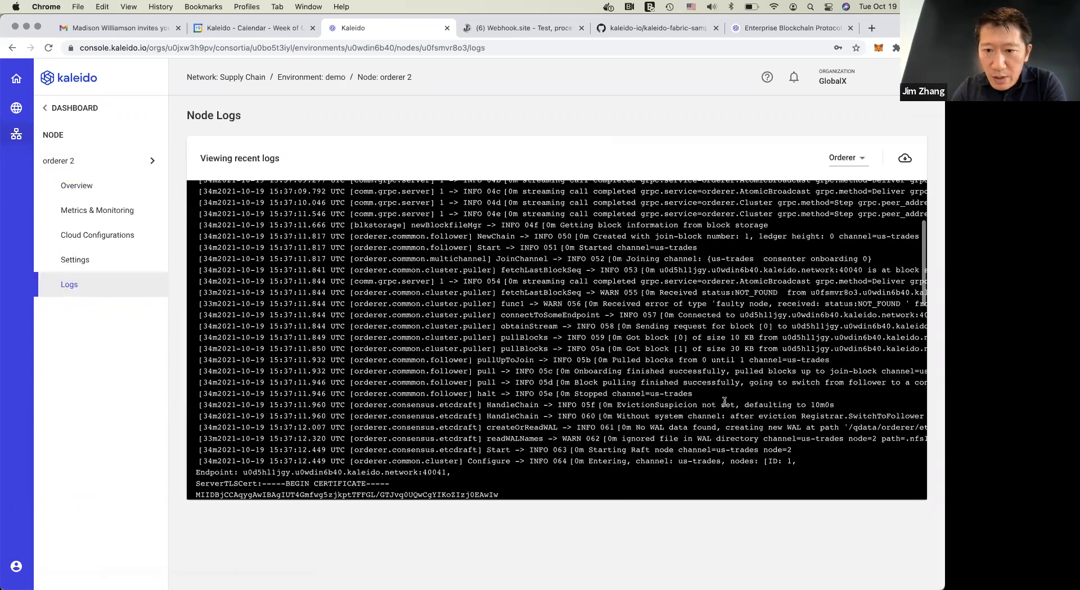
scroll(725, 406, up, 6)
scroll(725, 404, up, 5)
scroll(726, 404, right, 2)
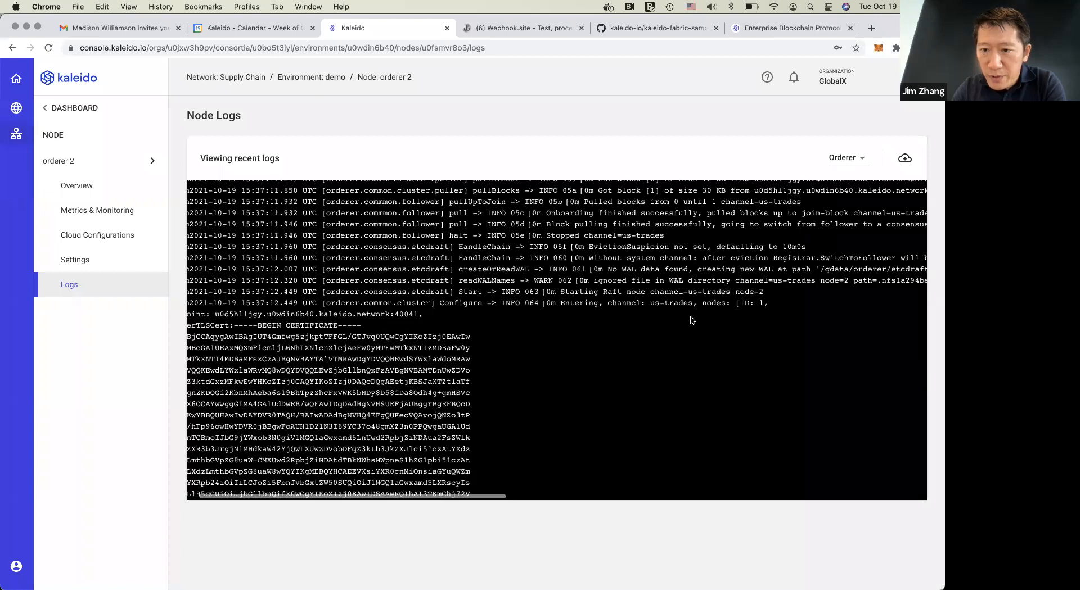
Highlight the node ID and the us-trades node entry in orderer 2's log, and read on to the Raft leader election
drag(734, 291, 777, 296)
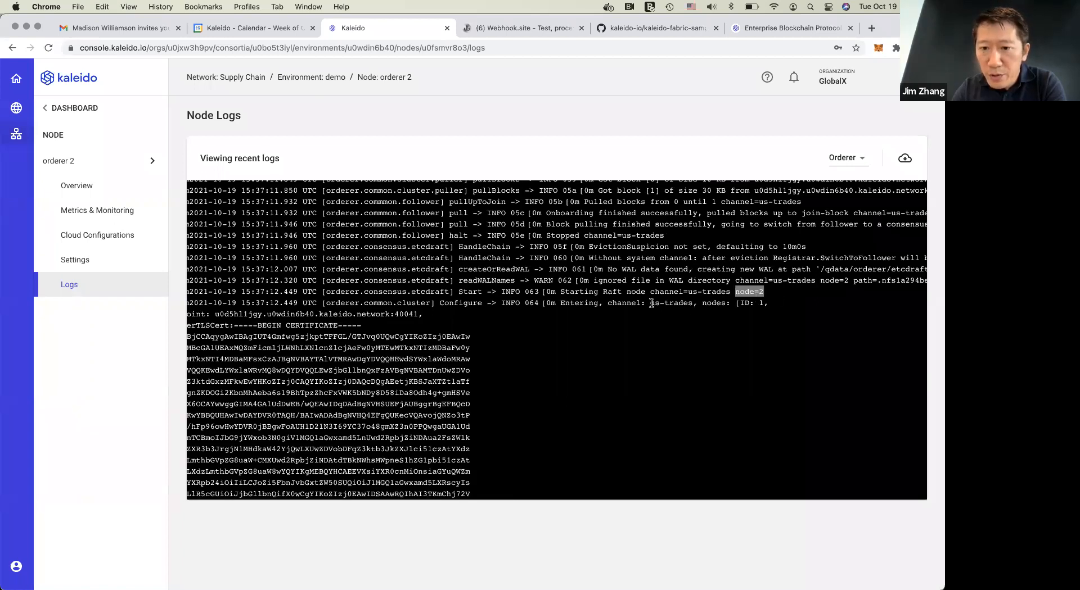
drag(651, 303, 781, 305)
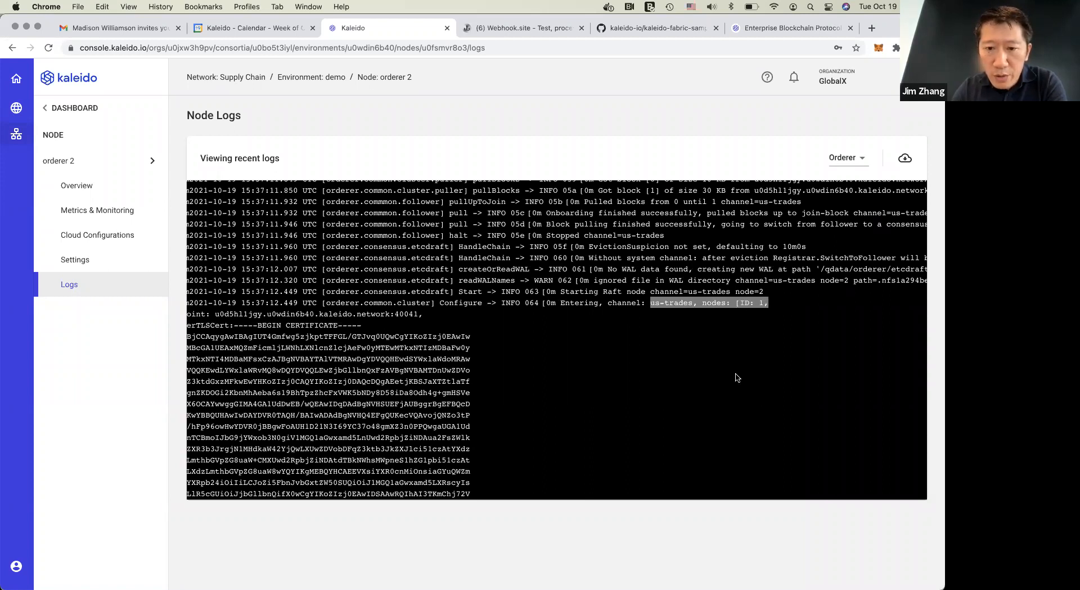
scroll(737, 377, down, 5)
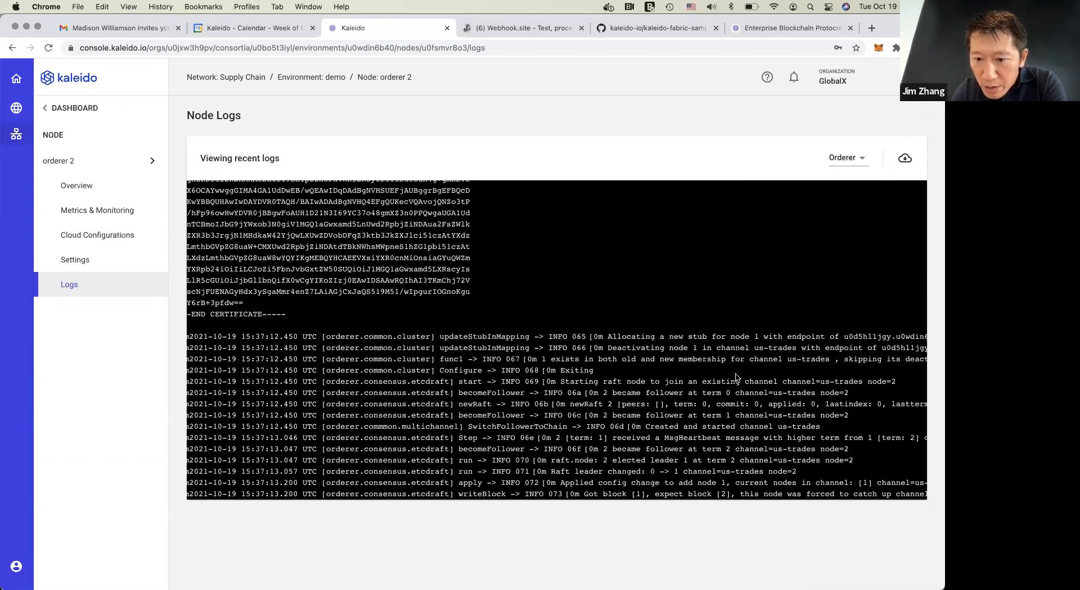
Read on in orderer 2's log and highlight the Raft leader election entry for the us-trades channel
scroll(736, 378, down, 2)
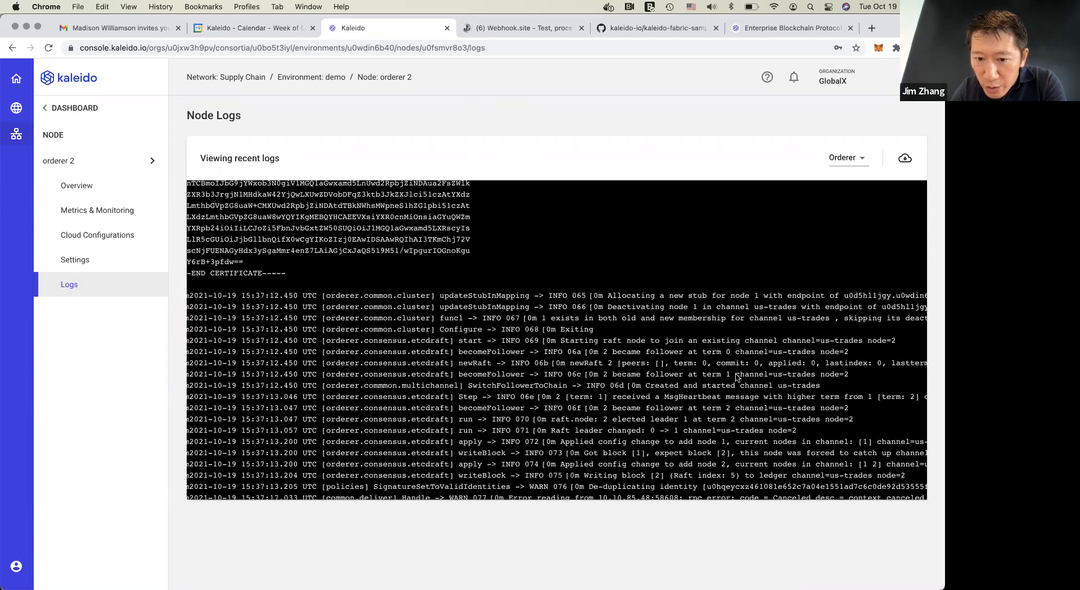
scroll(736, 376, down, 2)
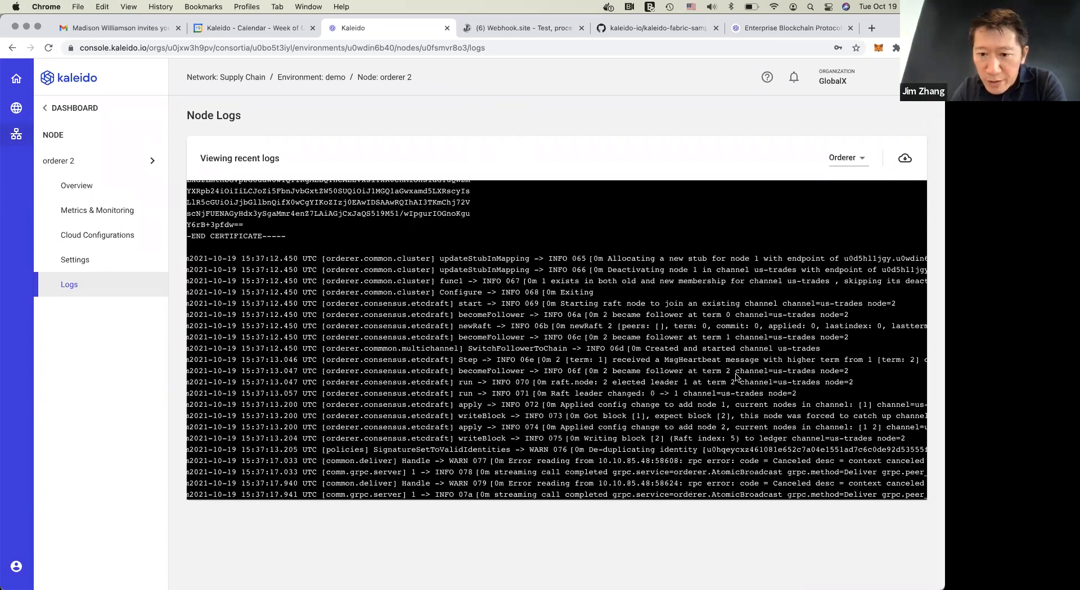
drag(599, 382, 858, 388)
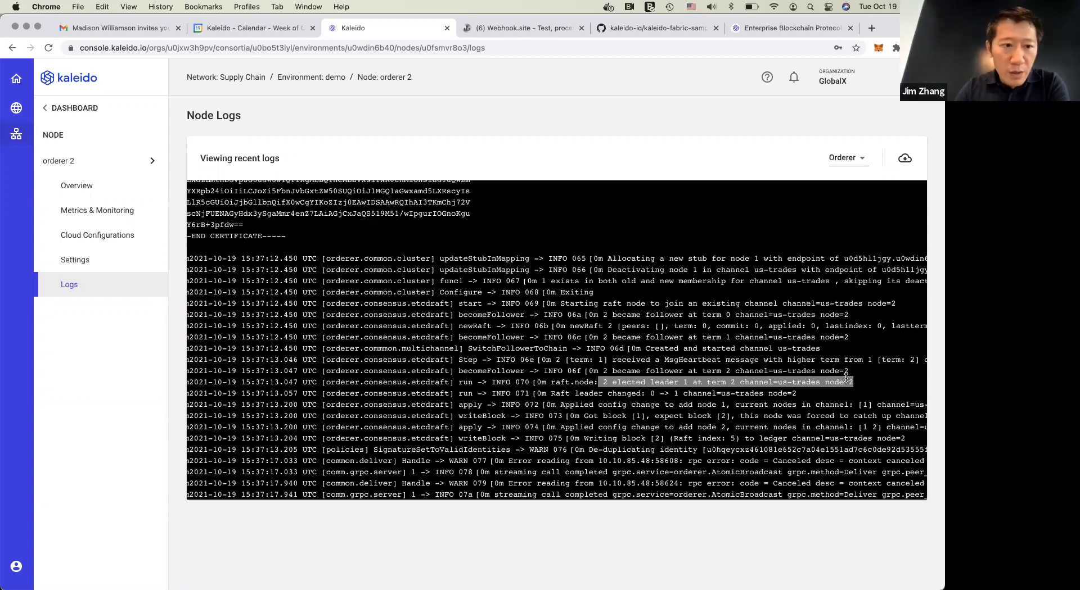
Switch to peer 1's logs and examine the earlier entries on the us-trades channel's gossip probes and membership changes
click(150, 161)
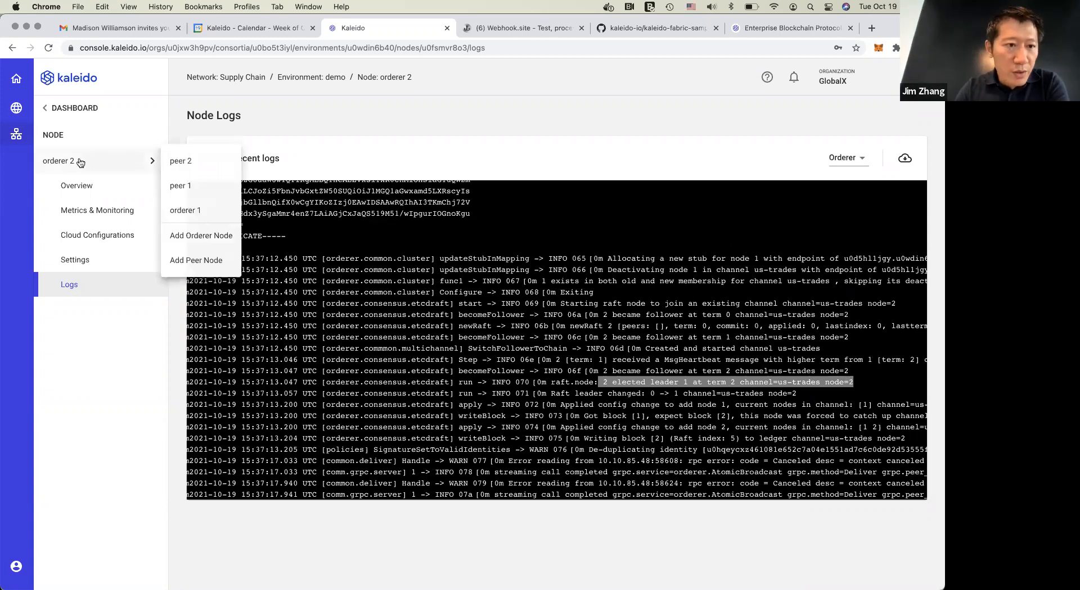
click(194, 186)
click(104, 295)
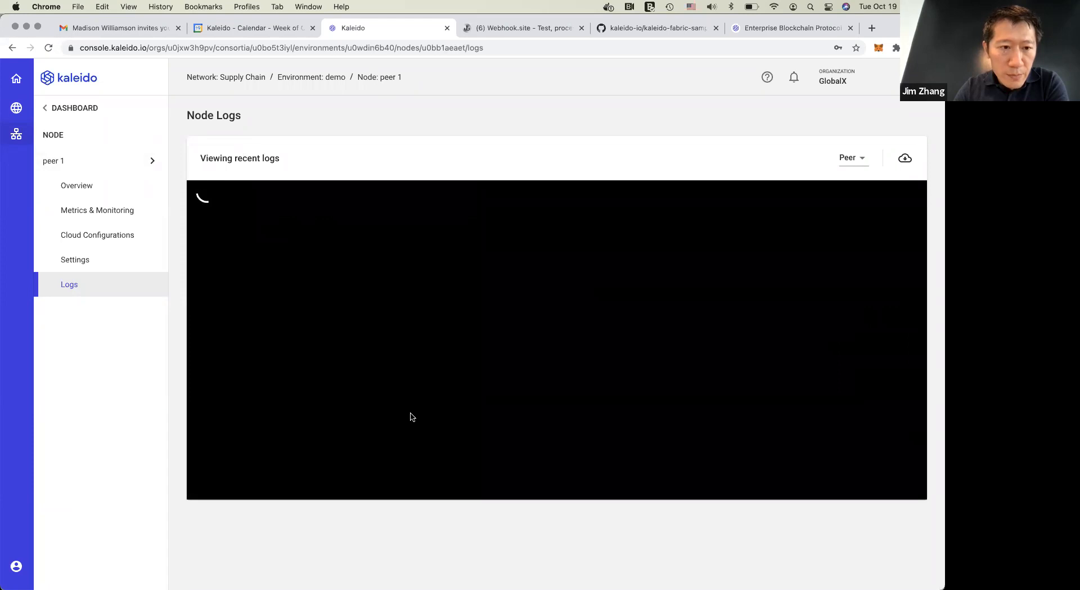
scroll(523, 403, up, 3)
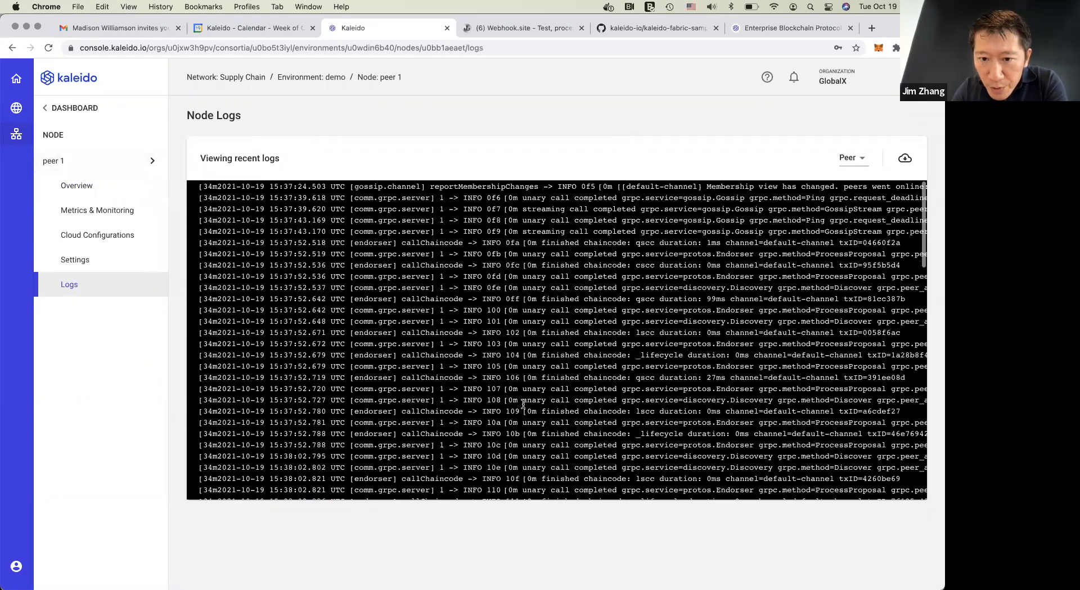
scroll(523, 404, up, 5)
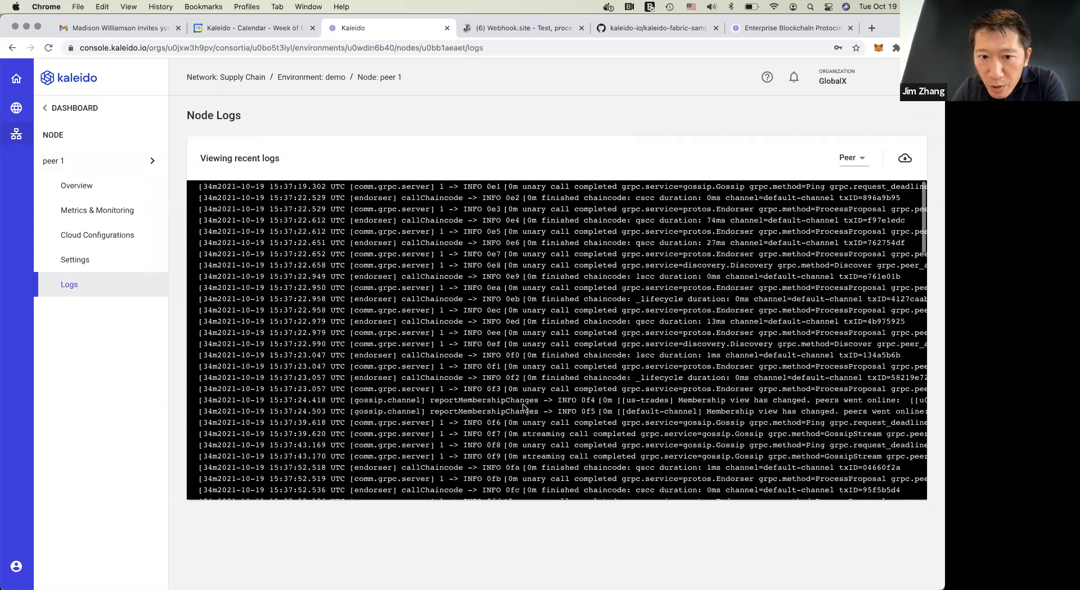
scroll(523, 404, up, 3)
scroll(523, 403, up, 1)
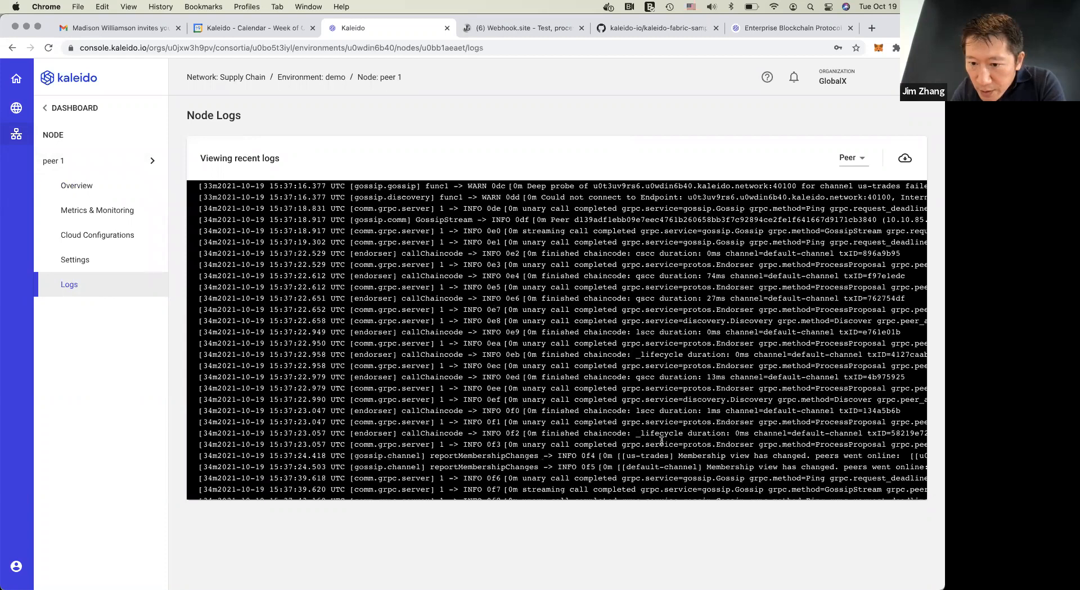
scroll(656, 448, right, 8)
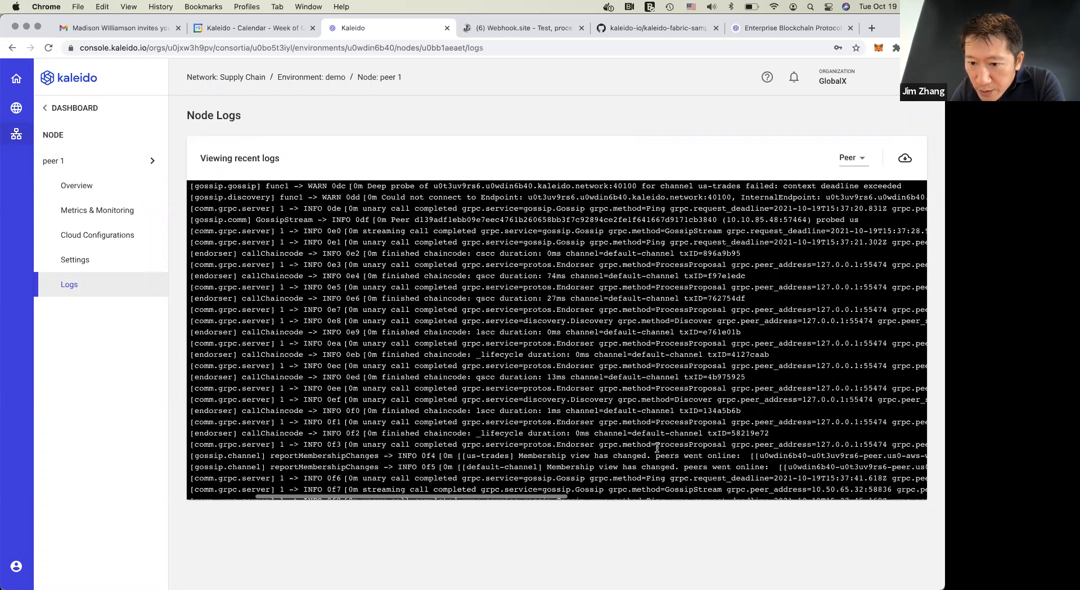
scroll(653, 441, left, 8)
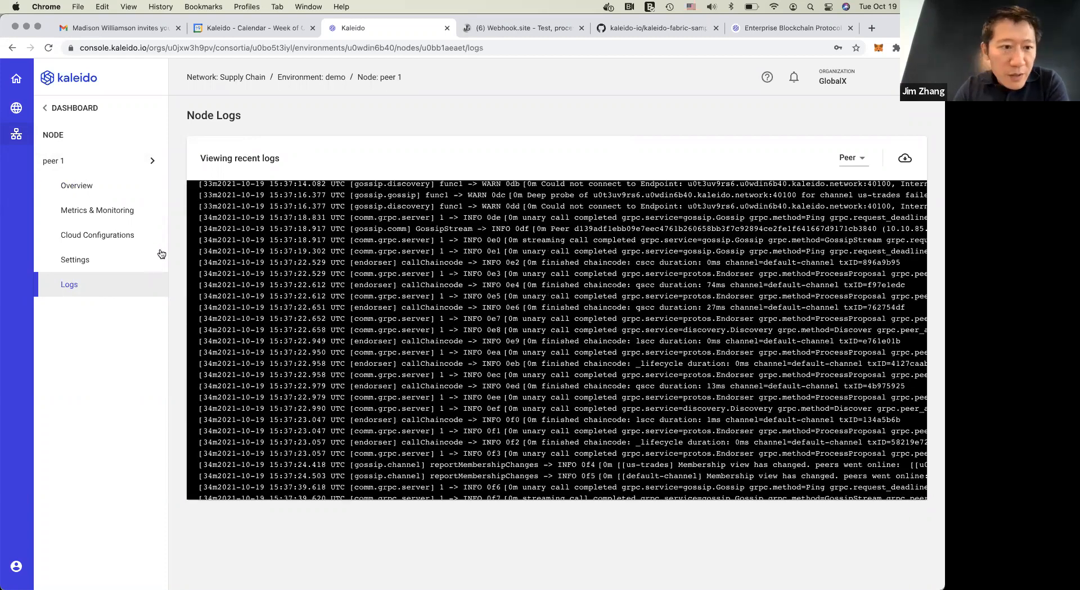
Launch the Fabric Blockchain Explorer from peer 1's overview and enter the explorer username on its sign-in form
click(90, 188)
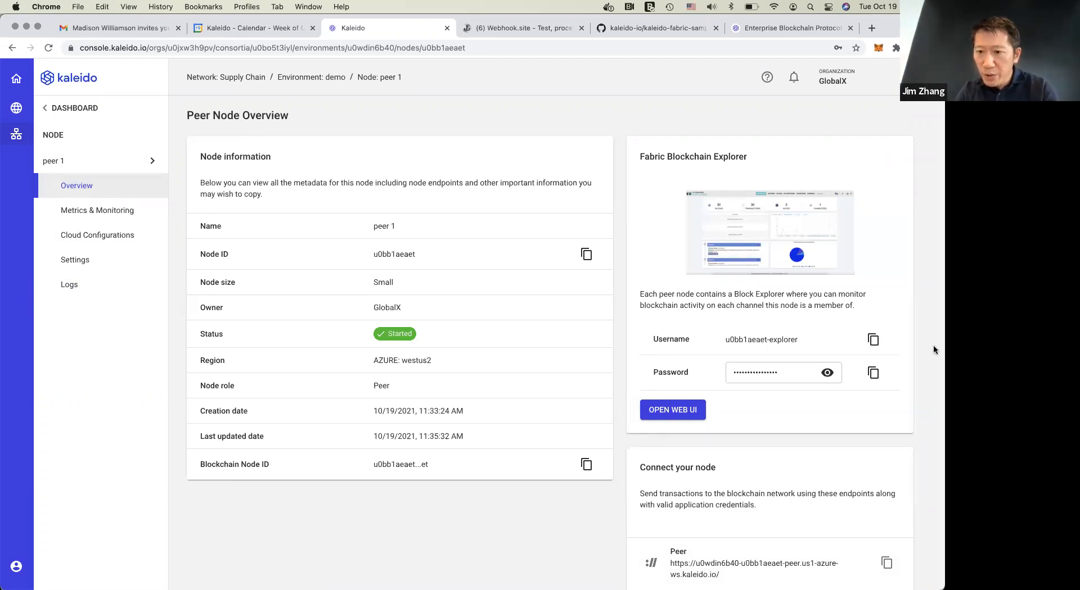
click(673, 411)
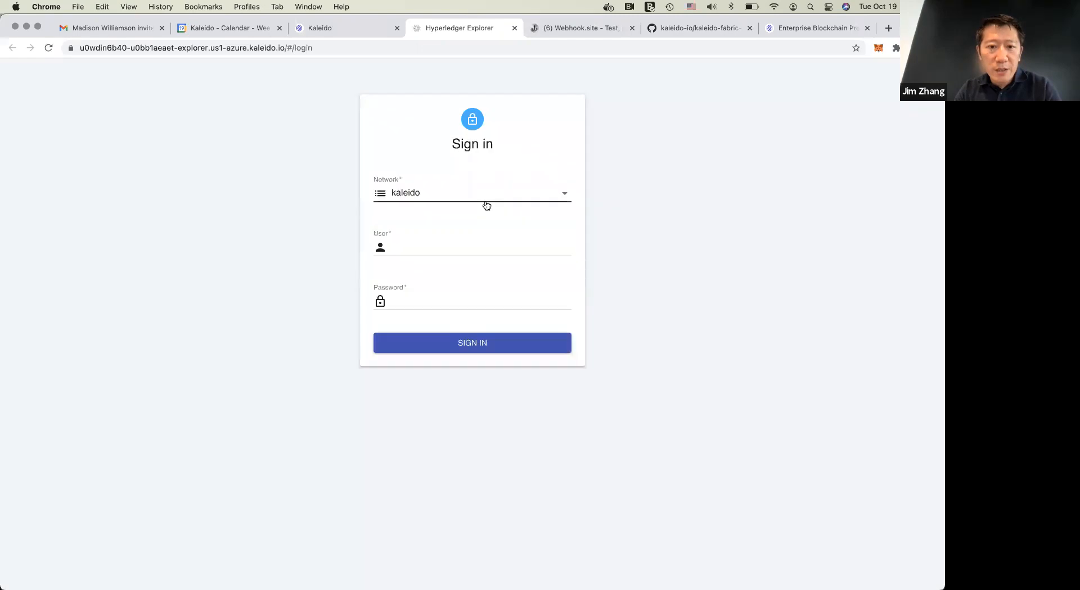
click(436, 246)
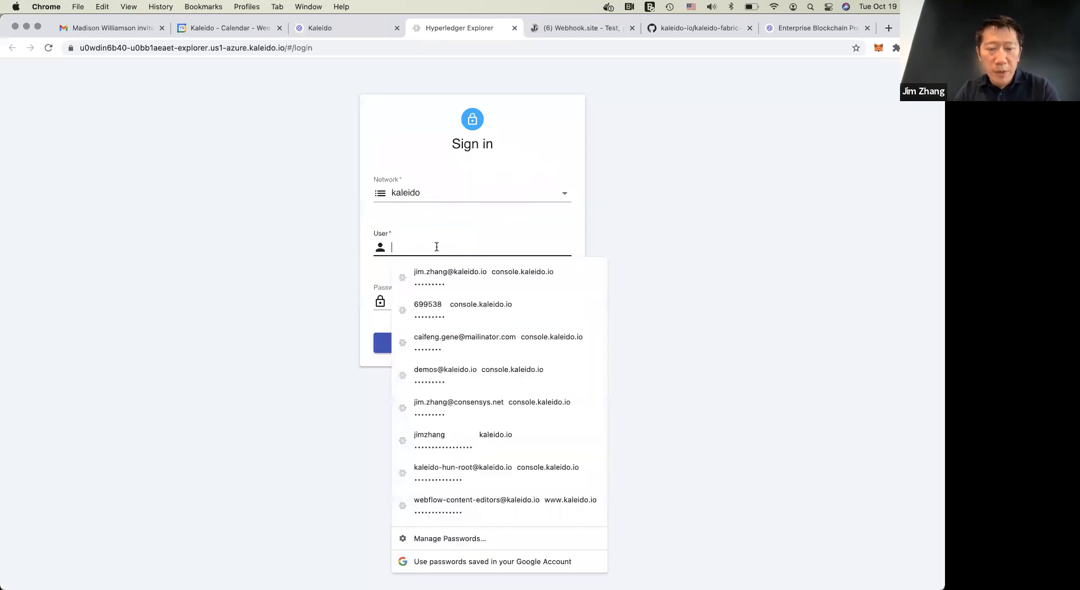
key(super+v)
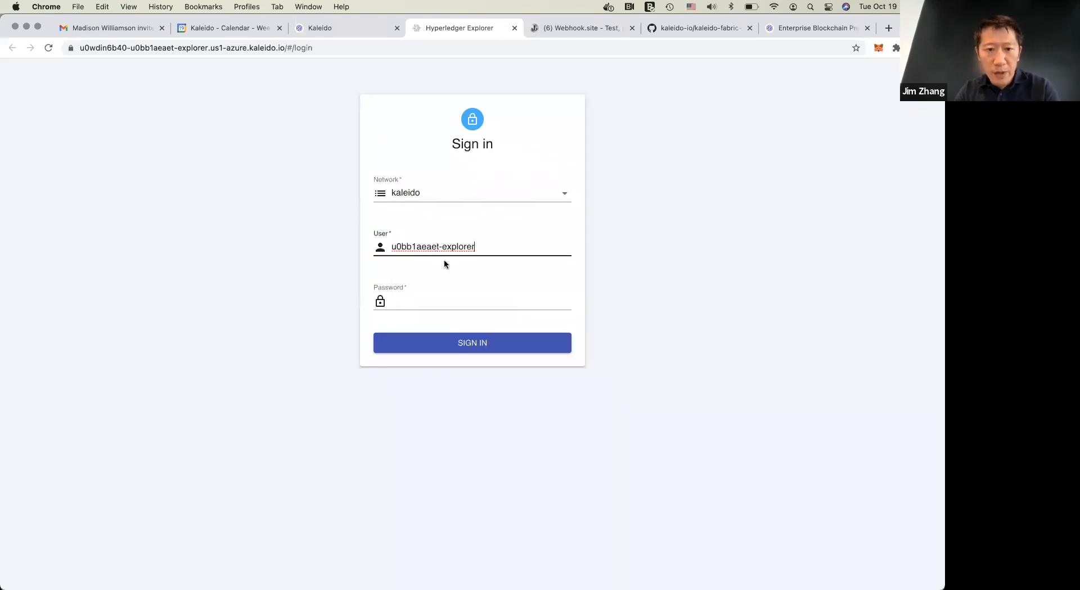
Copy the explorer password from peer 1's overview, paste it into the Hyperledger Explorer sign-in form and sign in
click(348, 28)
click(872, 371)
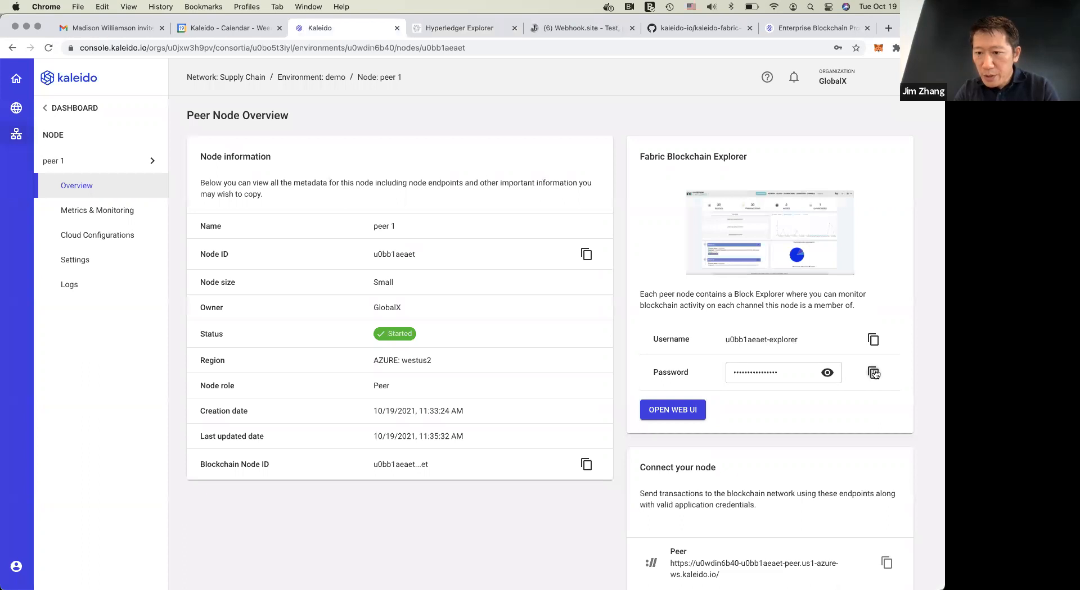
click(460, 29)
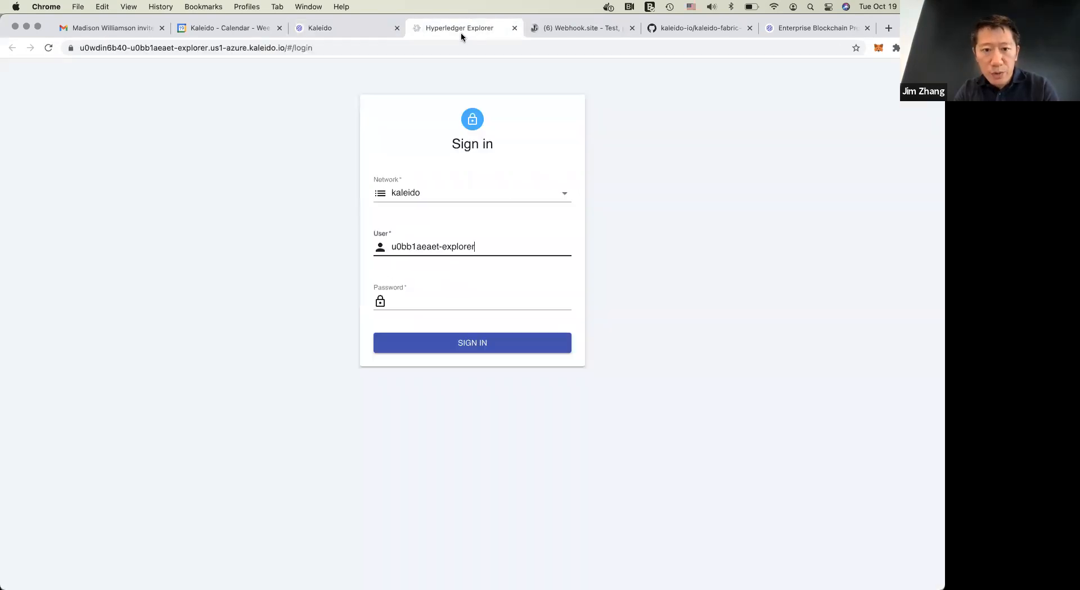
click(447, 299)
key(super+v)
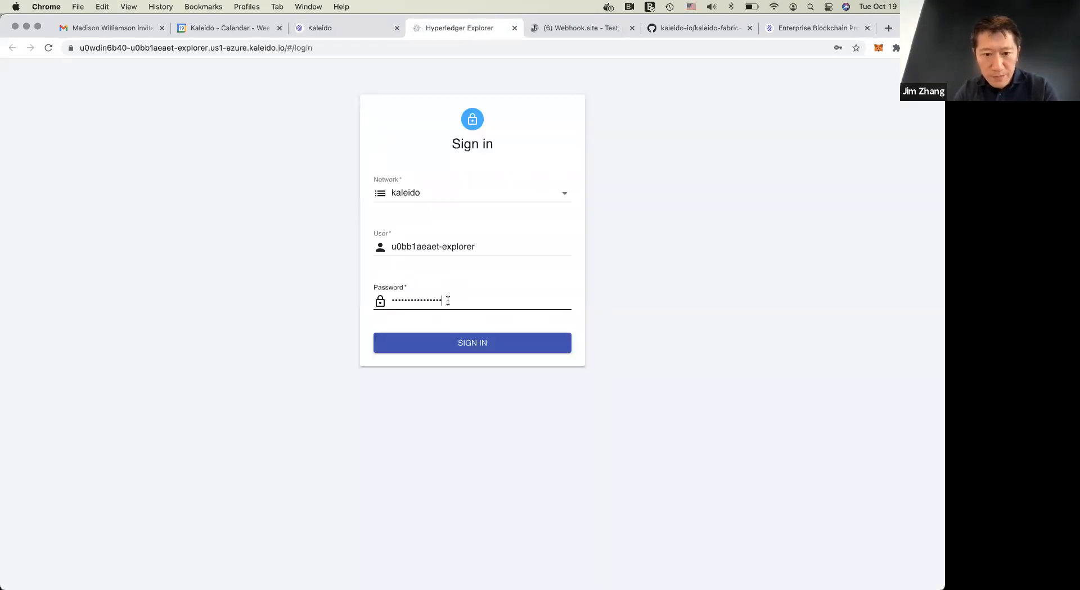
click(478, 355)
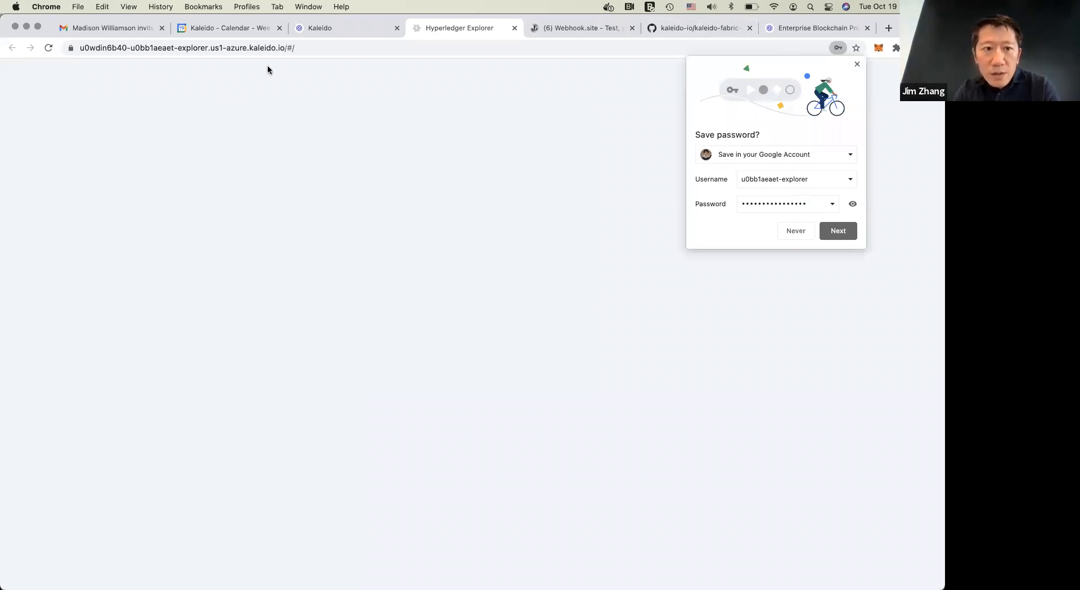
Try to reload the Hyperledger Explorer page, then close it and return to peer 1's overview
click(344, 45)
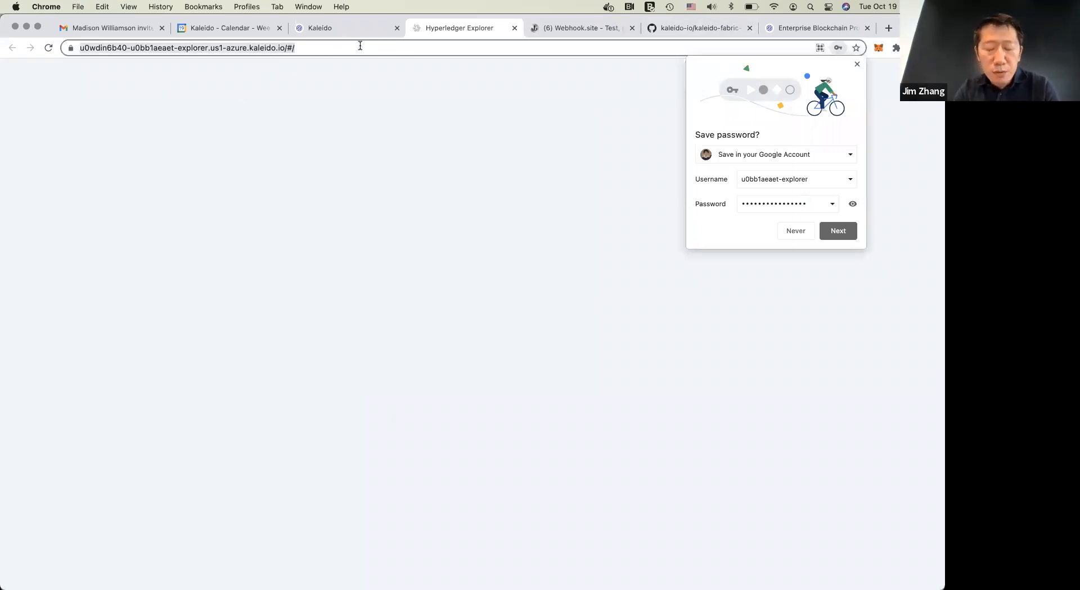
key(Return)
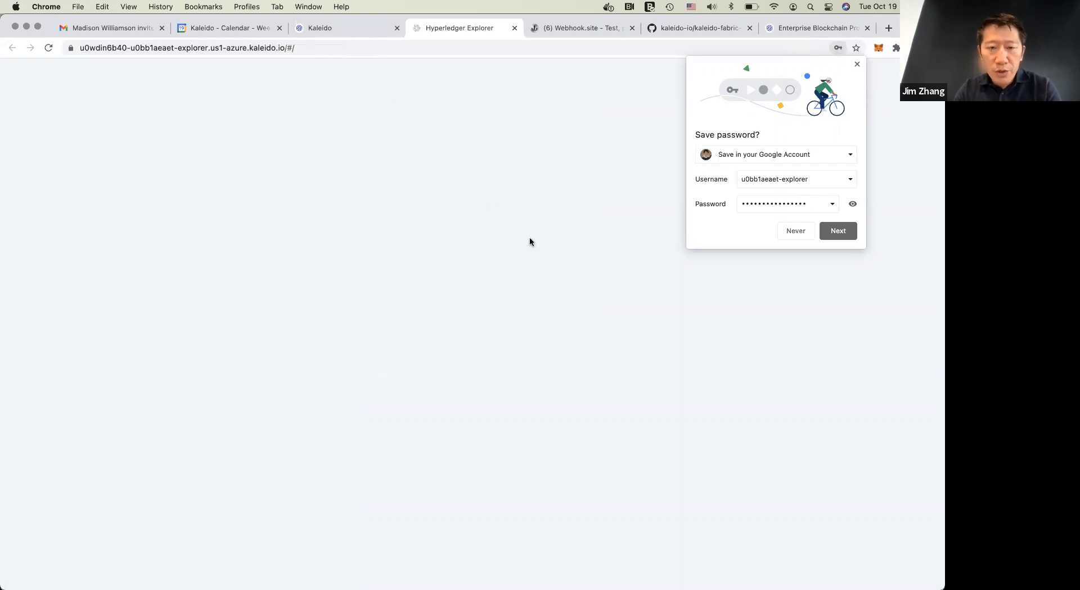
click(344, 31)
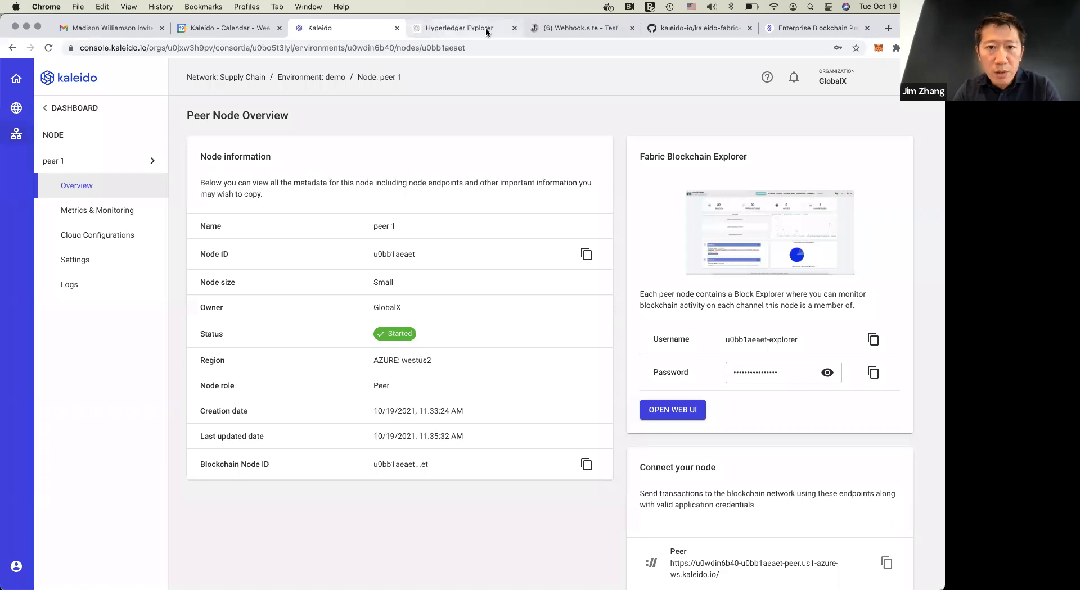
click(462, 29)
key(super+r)
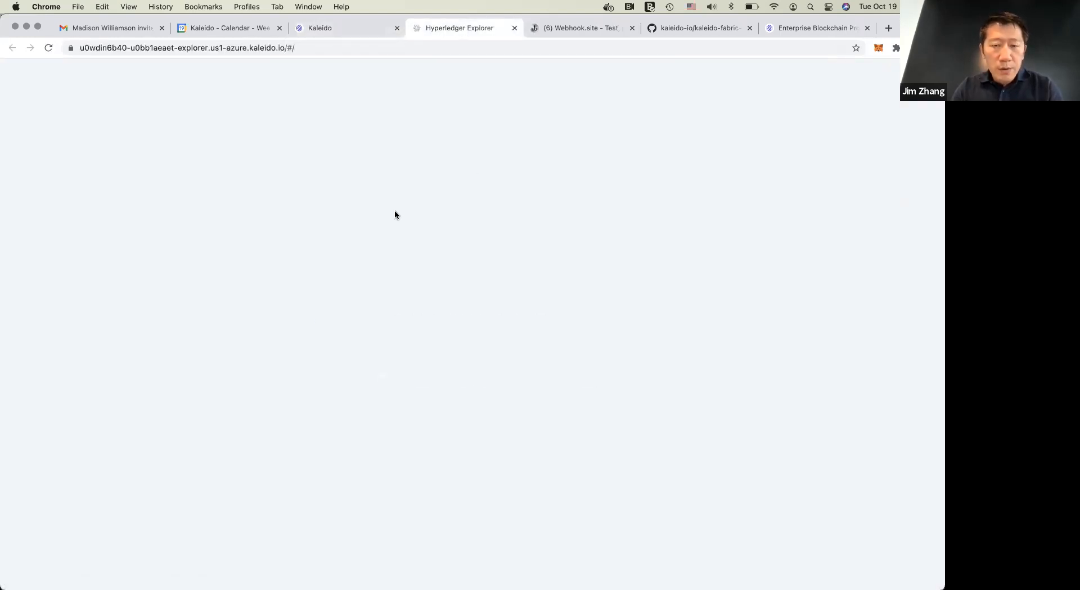
click(514, 29)
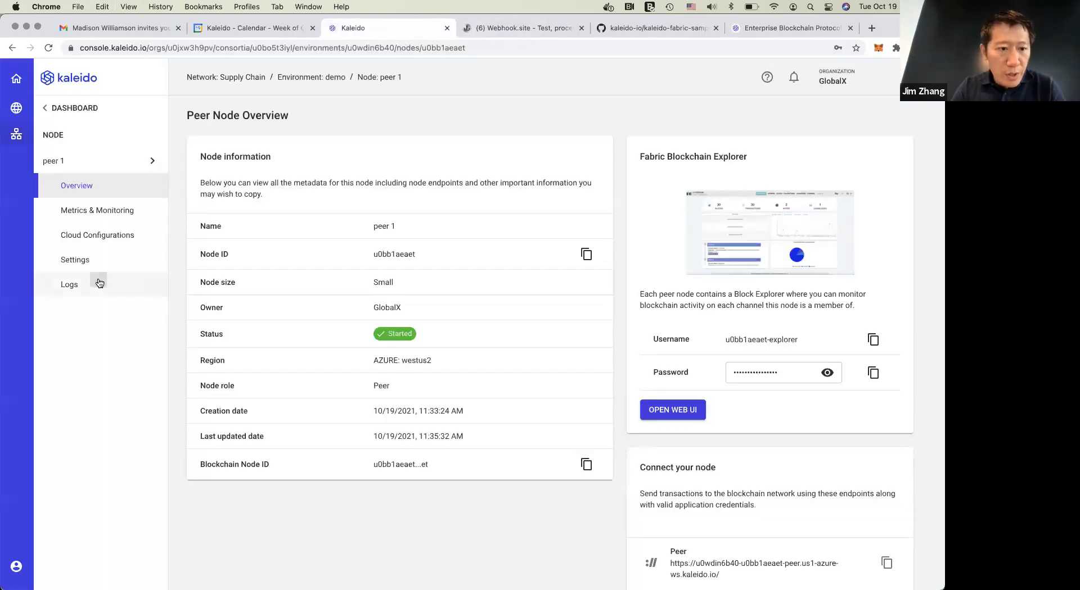
Reopen peer 1's logs and examine the recent chaincode and gRPC call entries, including their peer subjects and result codes
click(99, 283)
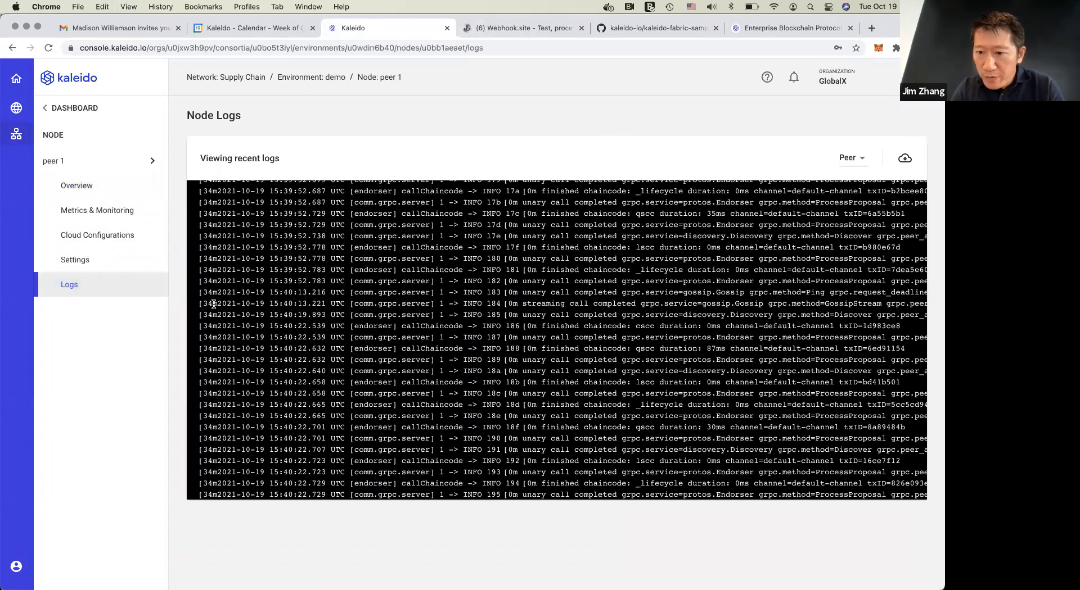
scroll(214, 305, up, 10)
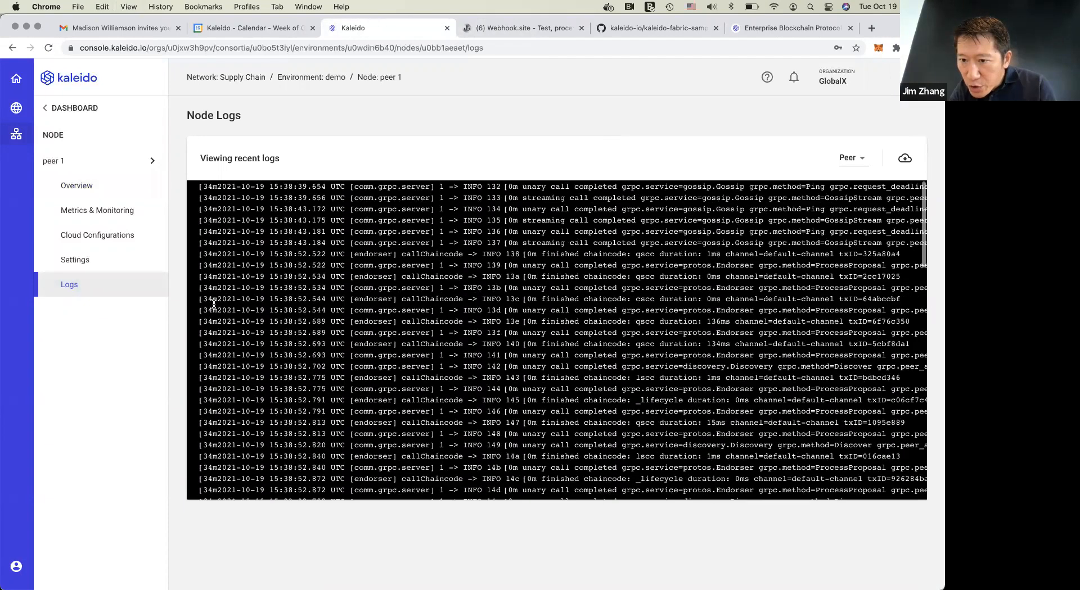
scroll(214, 304, up, 8)
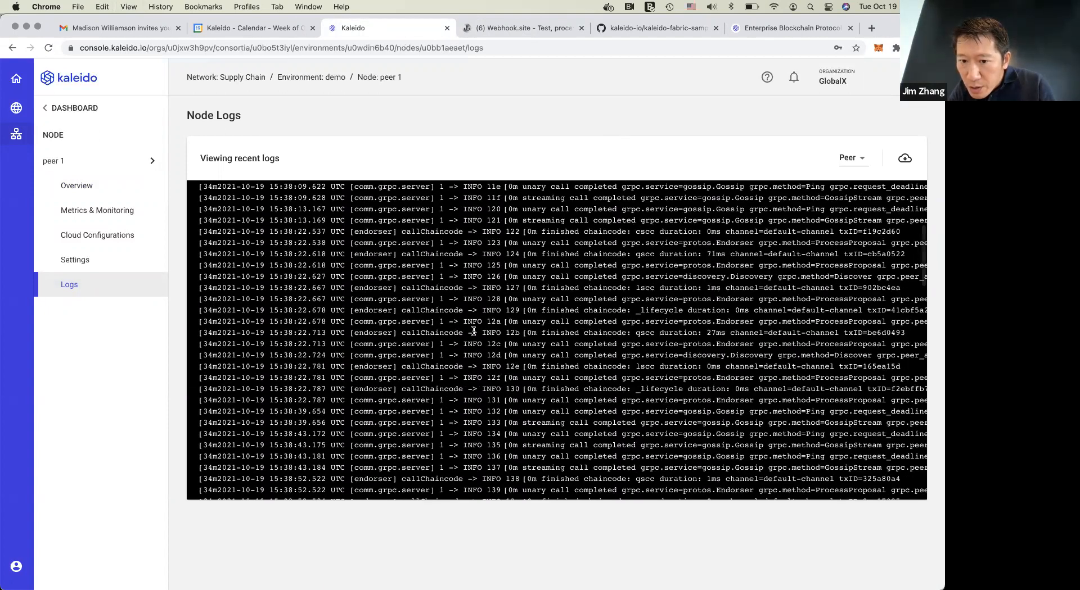
scroll(523, 369, down, 10)
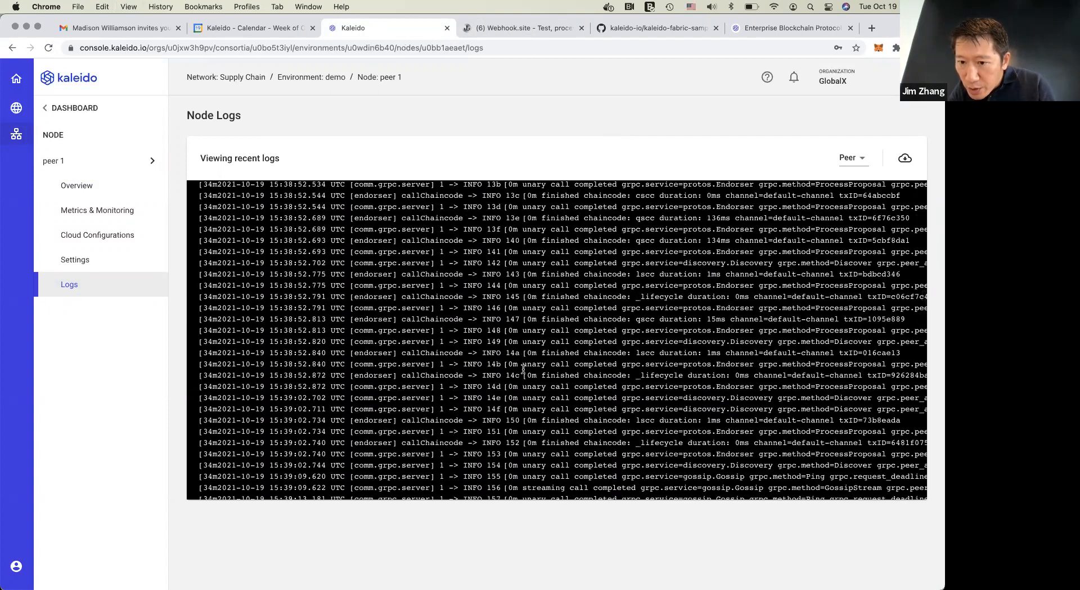
scroll(523, 370, down, 20)
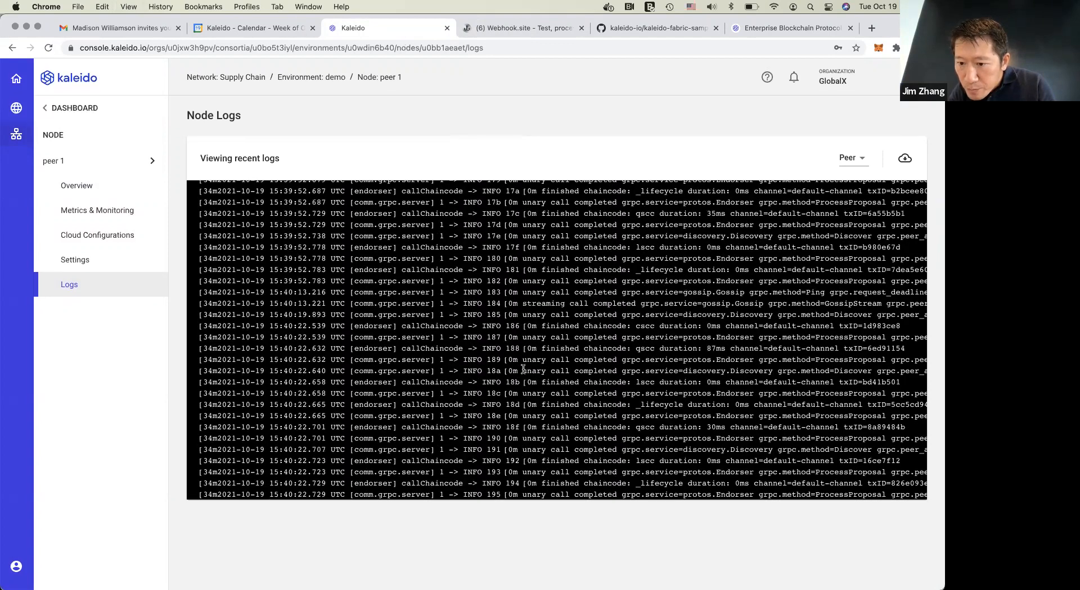
scroll(523, 369, right, 10)
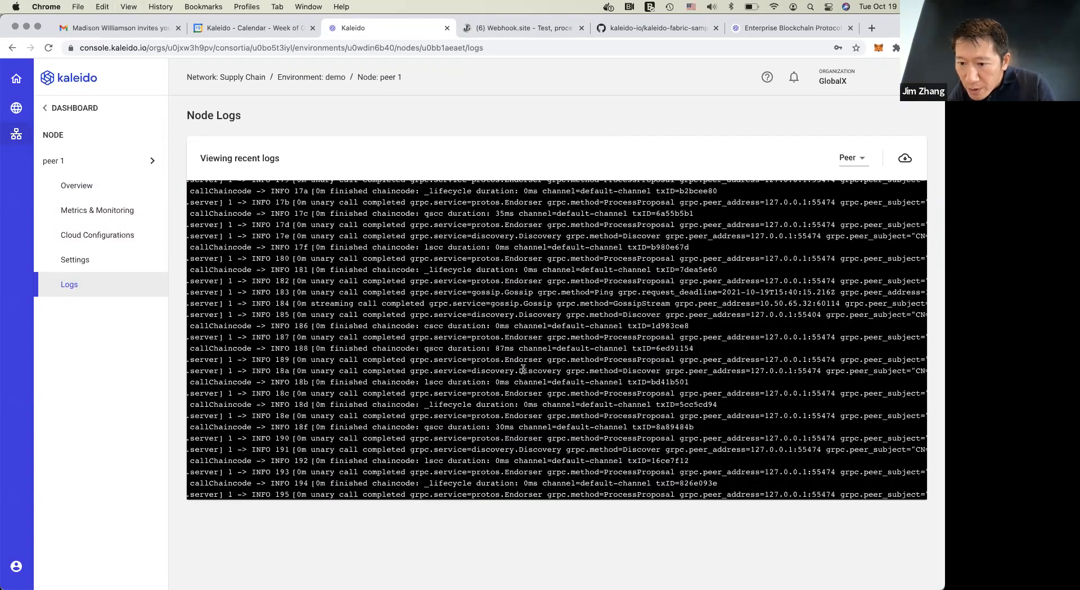
scroll(523, 369, right, 15)
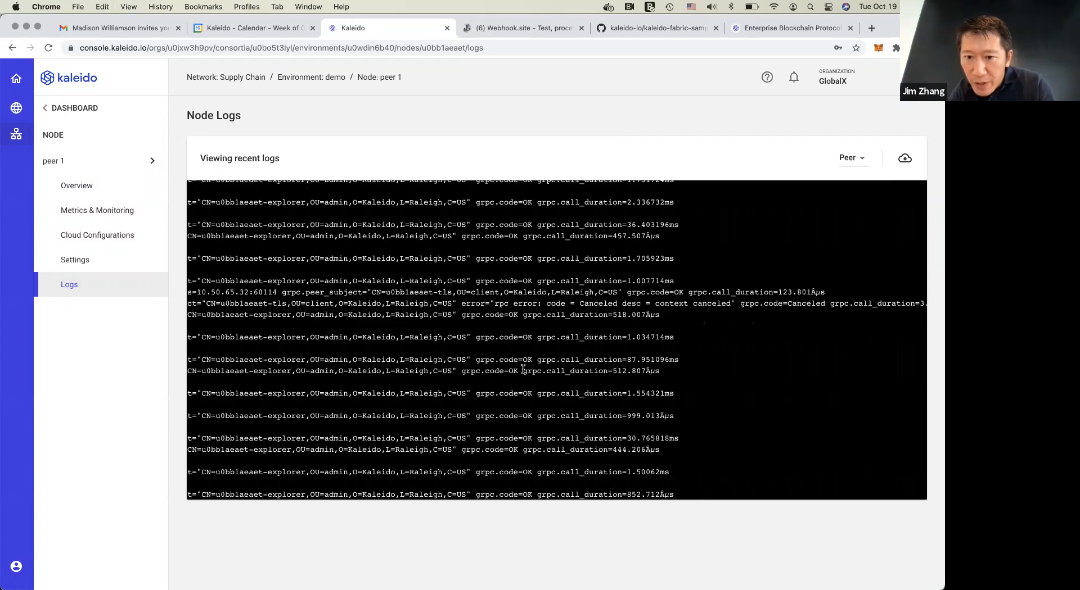
scroll(523, 369, left, 8)
scroll(506, 182, left, 5)
Return from peer 1 to the demo environment's blockchain dashboard and open the Supply Chain network's Apps page
click(76, 186)
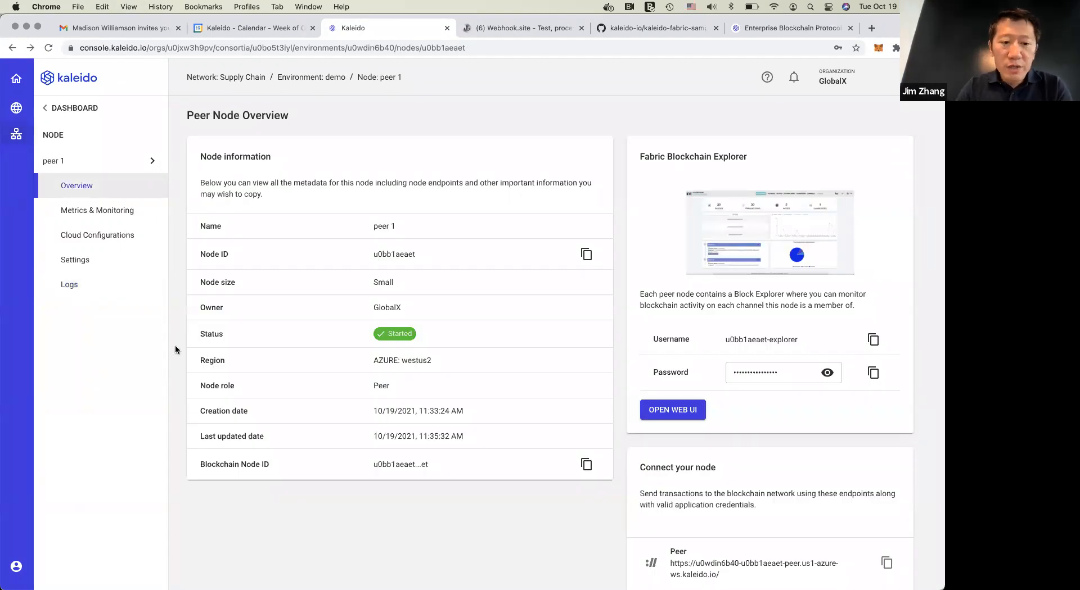
click(80, 112)
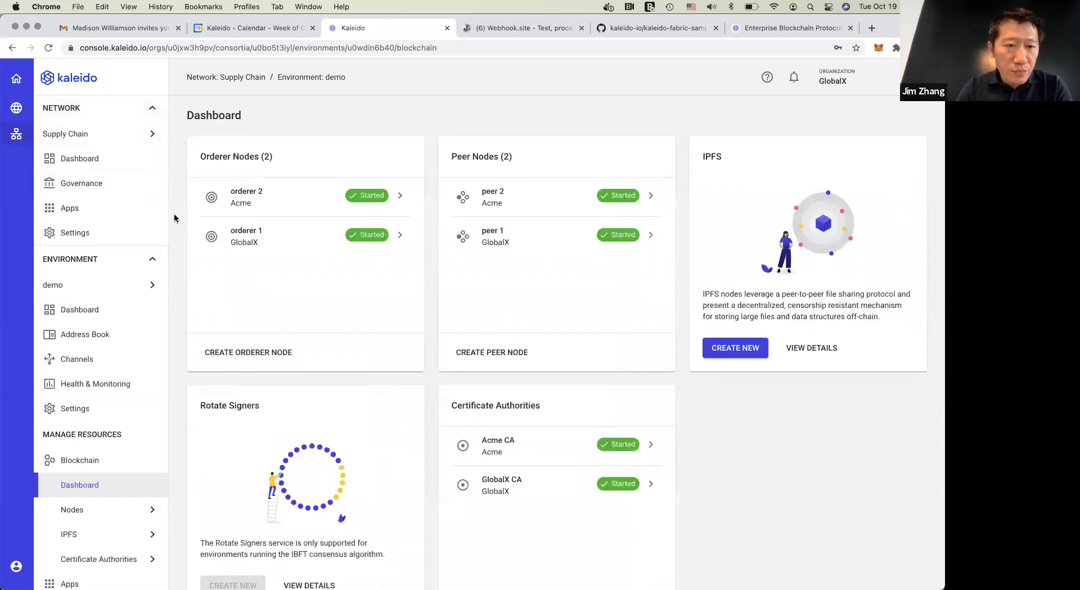
click(94, 212)
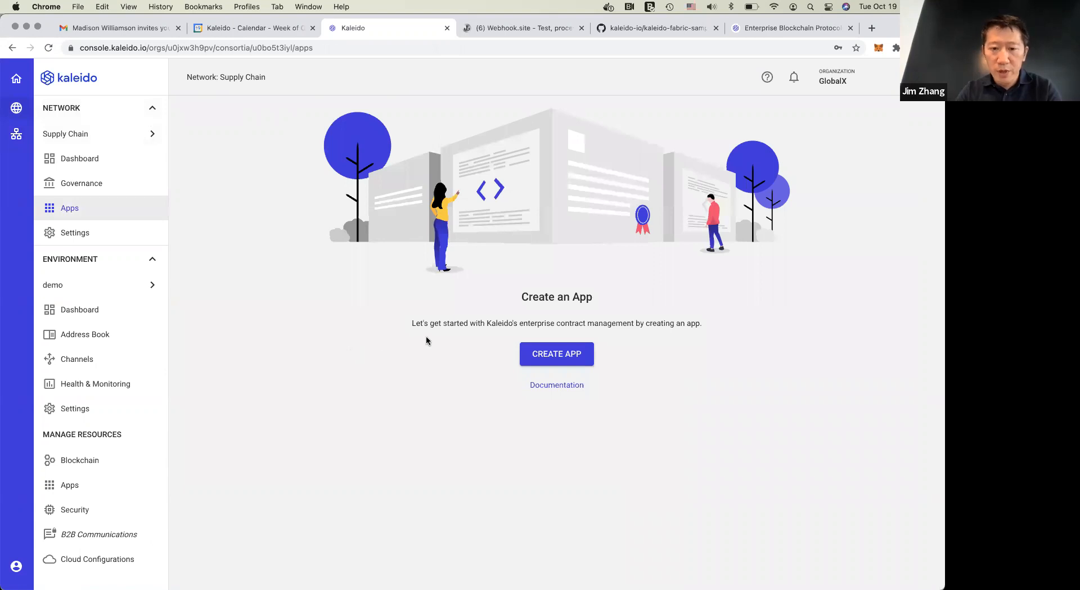
Switch to VS Code and bring forward the workspace containing the fabric-samples and kaleido-fabric-samples folders
key(super+Tab)
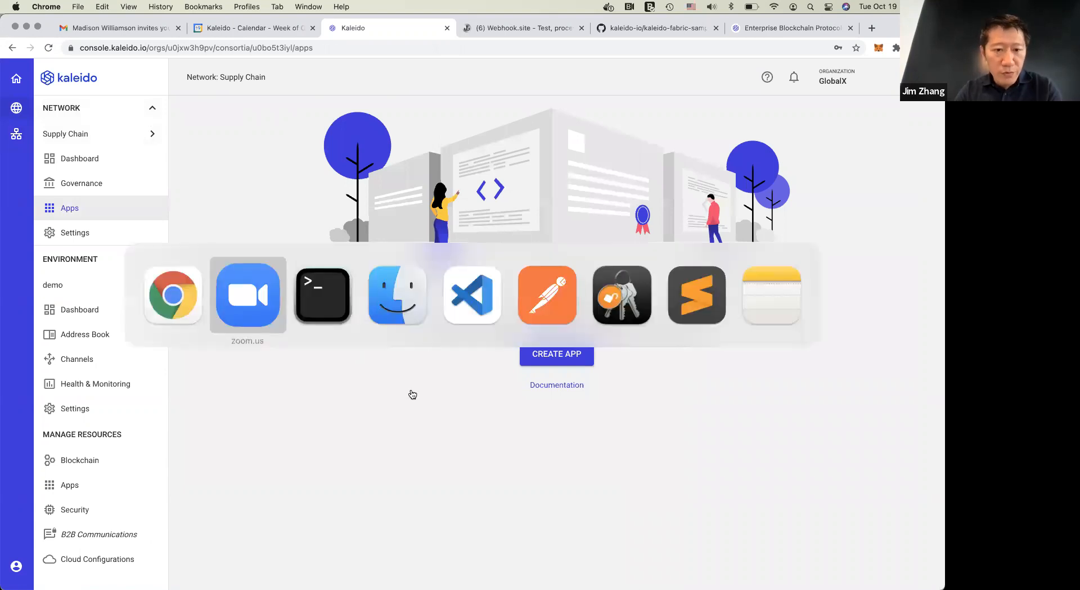
key(super+Tab)
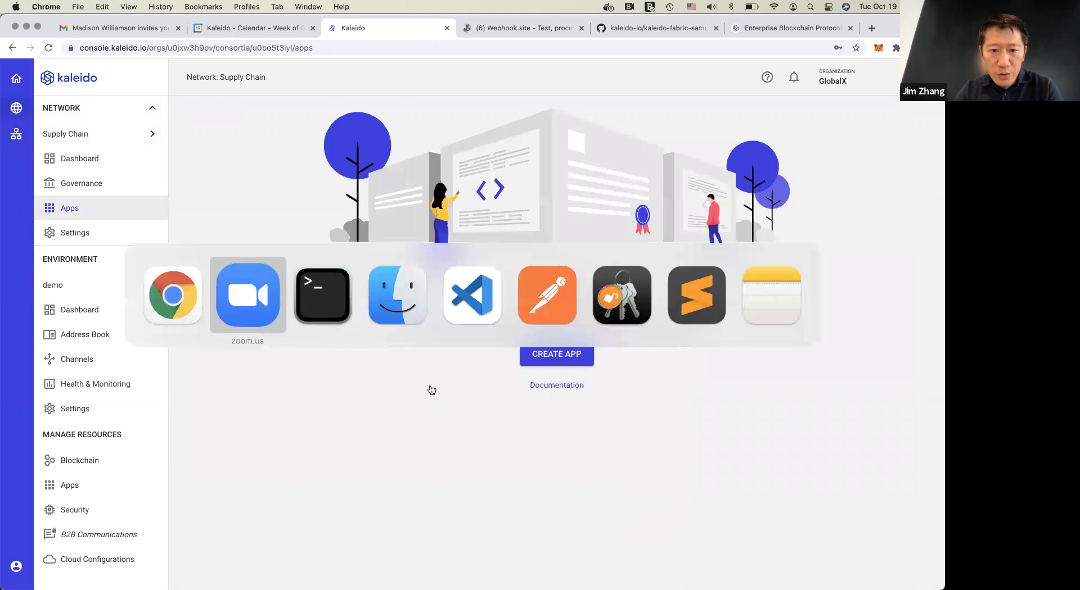
click(470, 310)
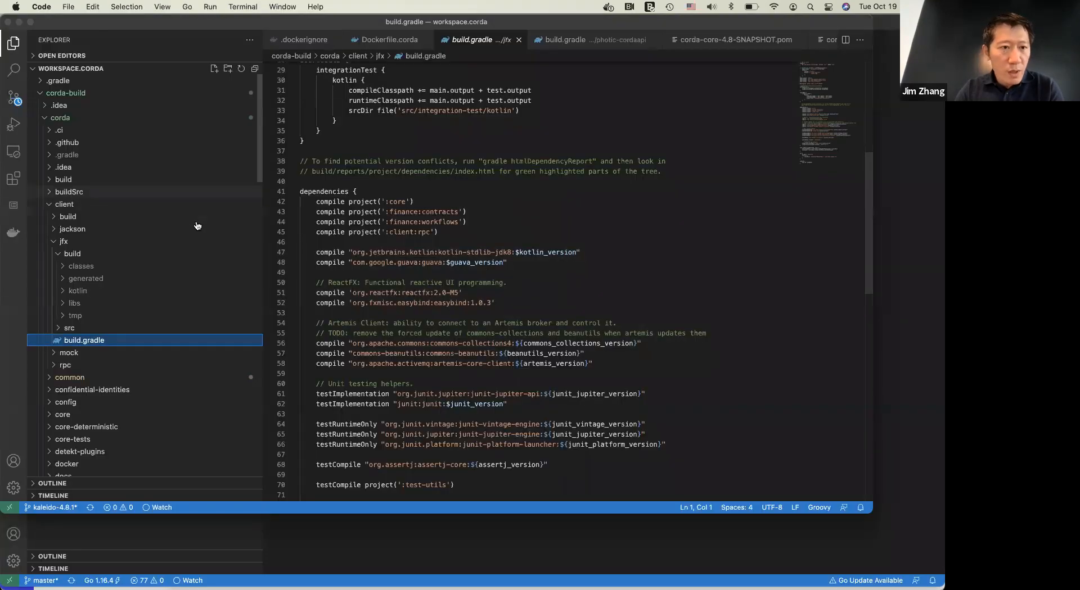
key(super+grave)
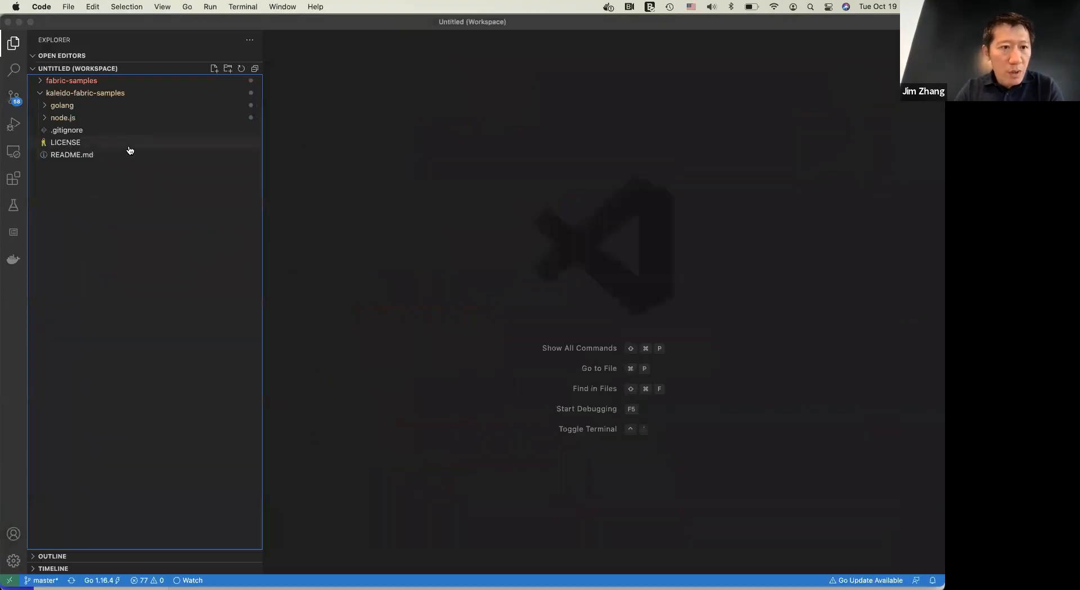
Open smartcontract.go from the chaincode folder of fabric-samples/asset-transfer-basic/chaincode-go
click(76, 83)
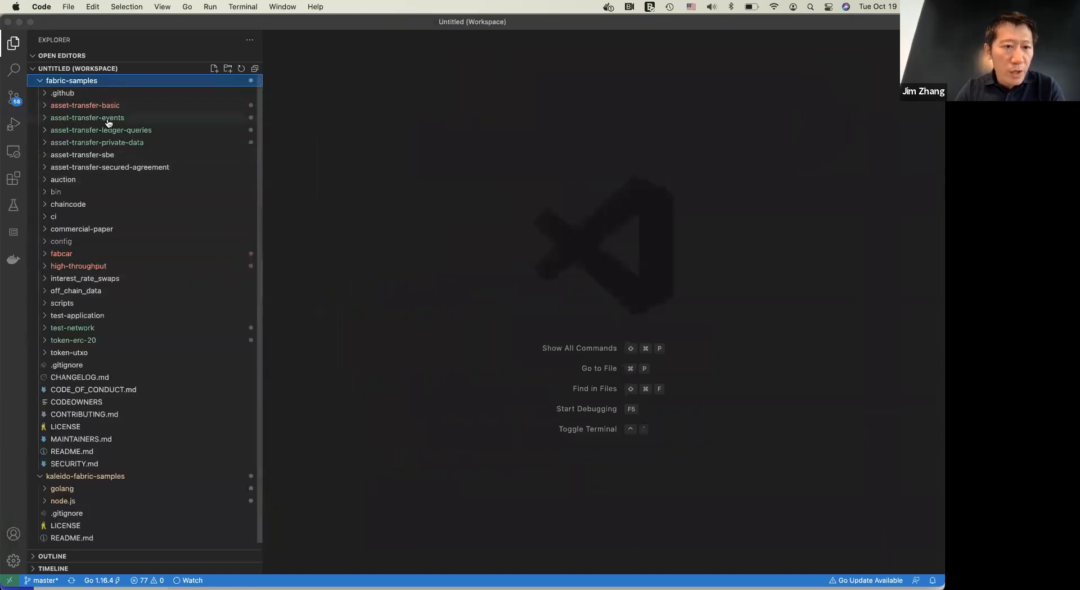
click(97, 106)
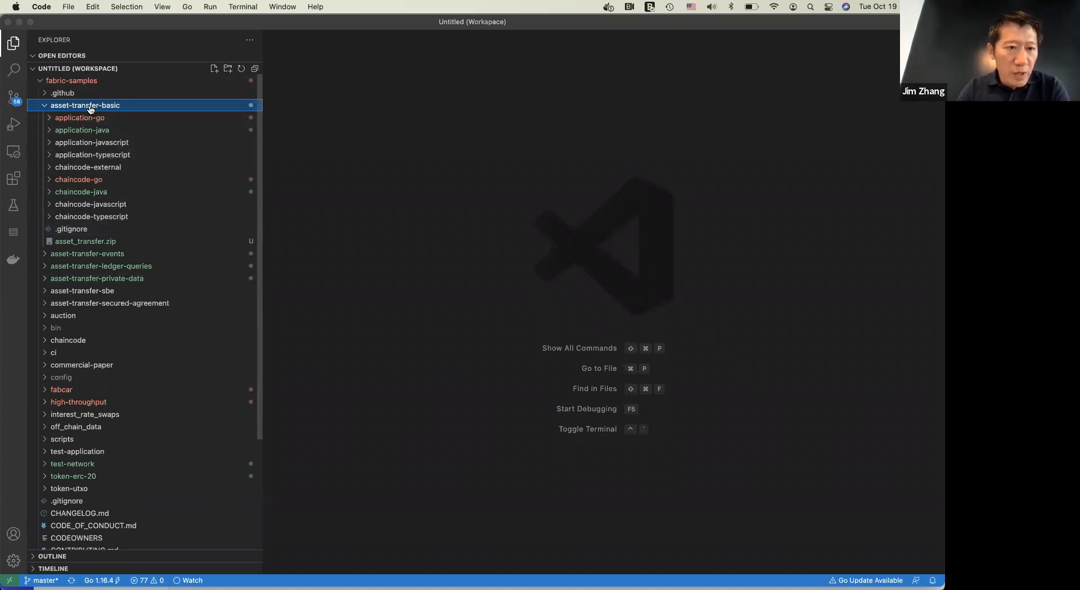
click(85, 180)
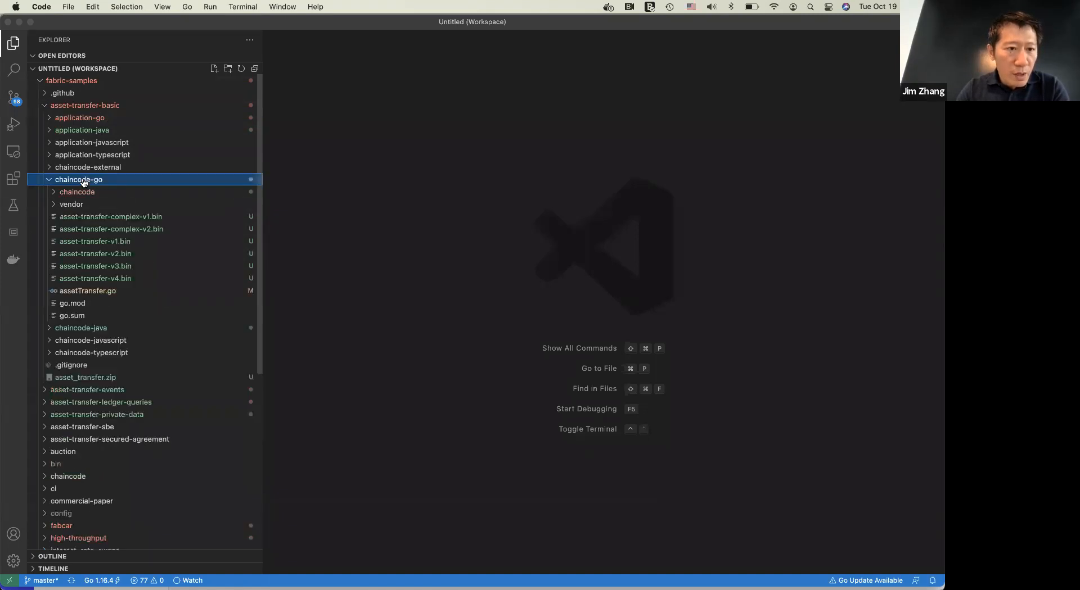
click(84, 193)
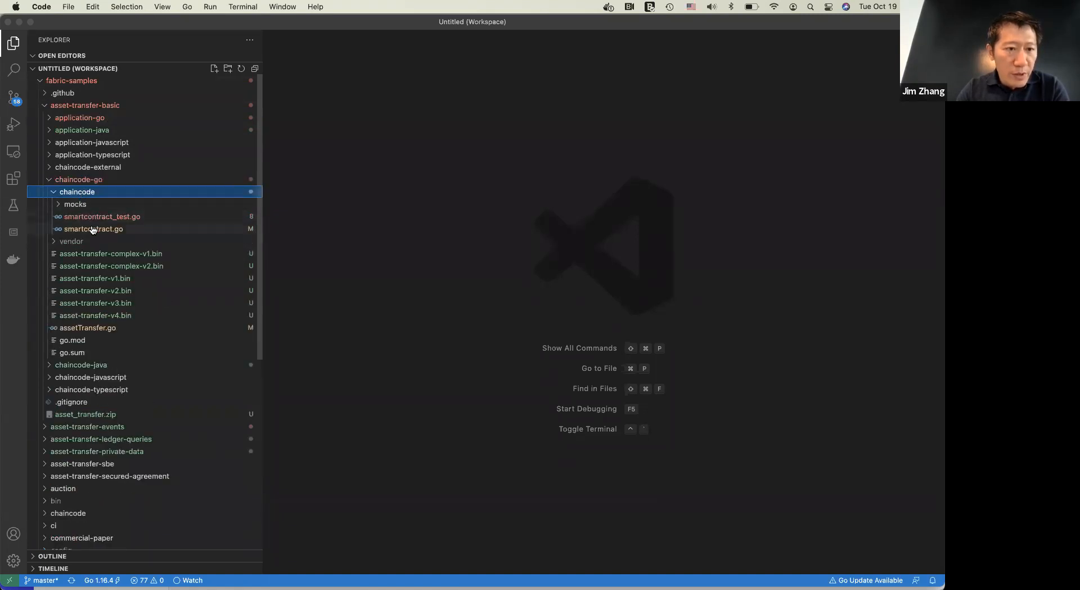
click(92, 230)
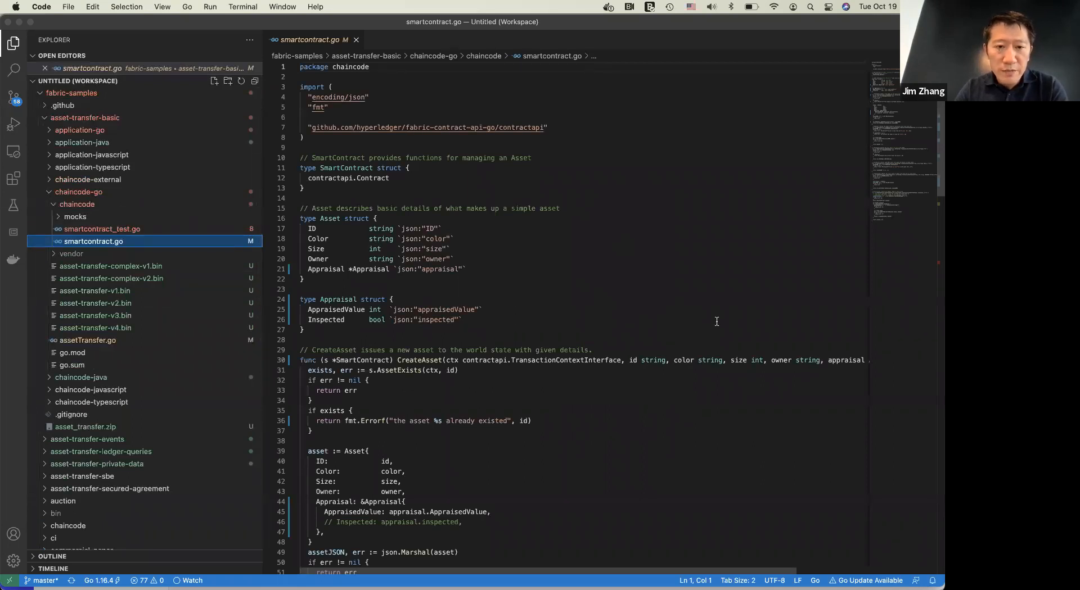
Examine the Asset and Appraisal structs and the create, read, delete and transfer functions in smartcontract.go
scroll(717, 322, down, 1)
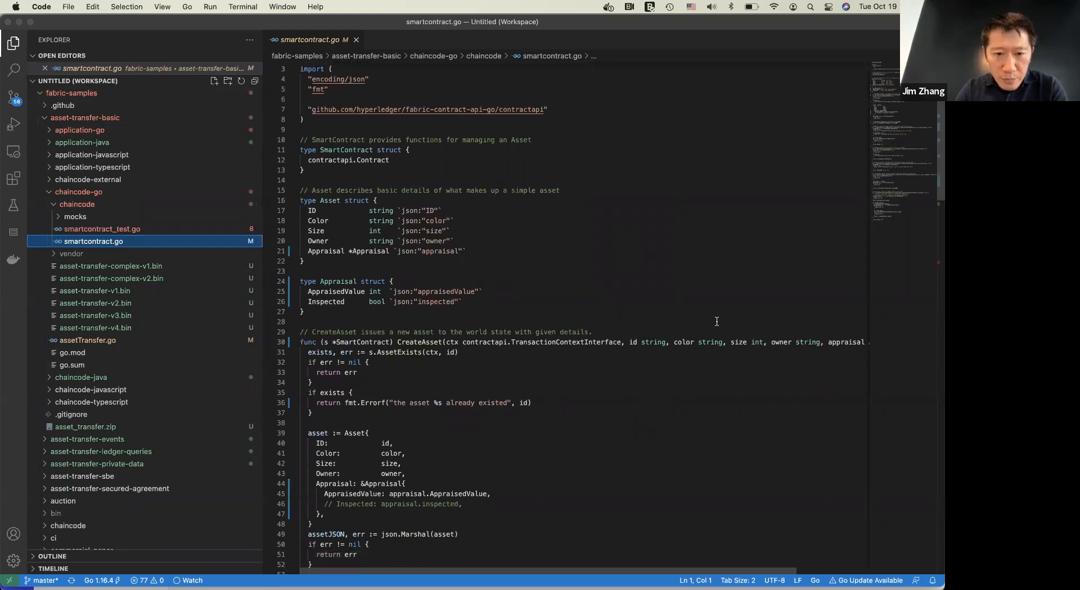
scroll(716, 321, down, 9)
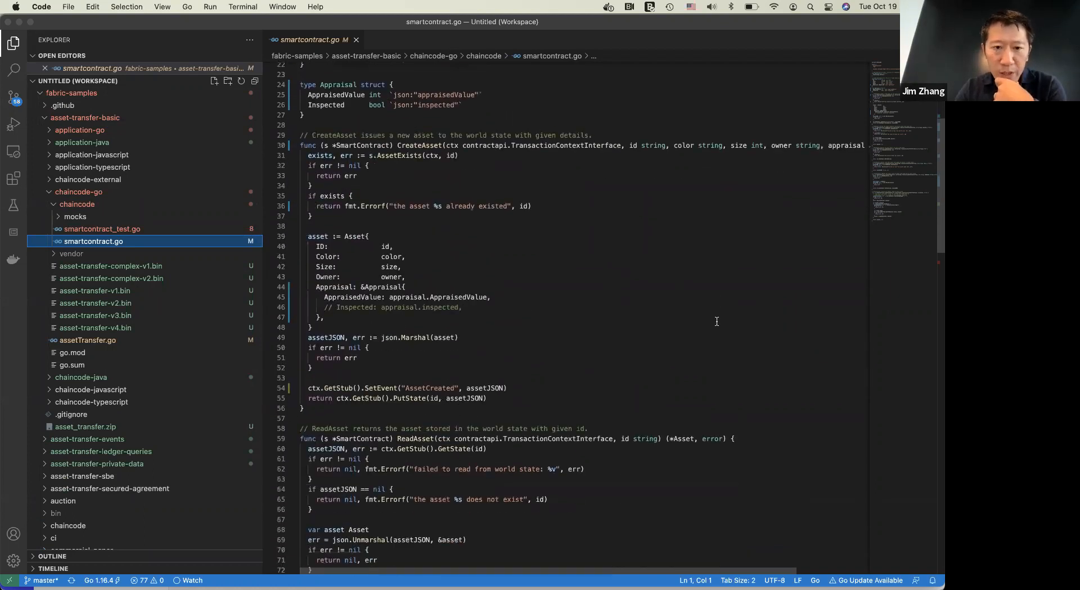
scroll(716, 322, down, 7)
scroll(717, 321, down, 4)
scroll(716, 321, down, 5)
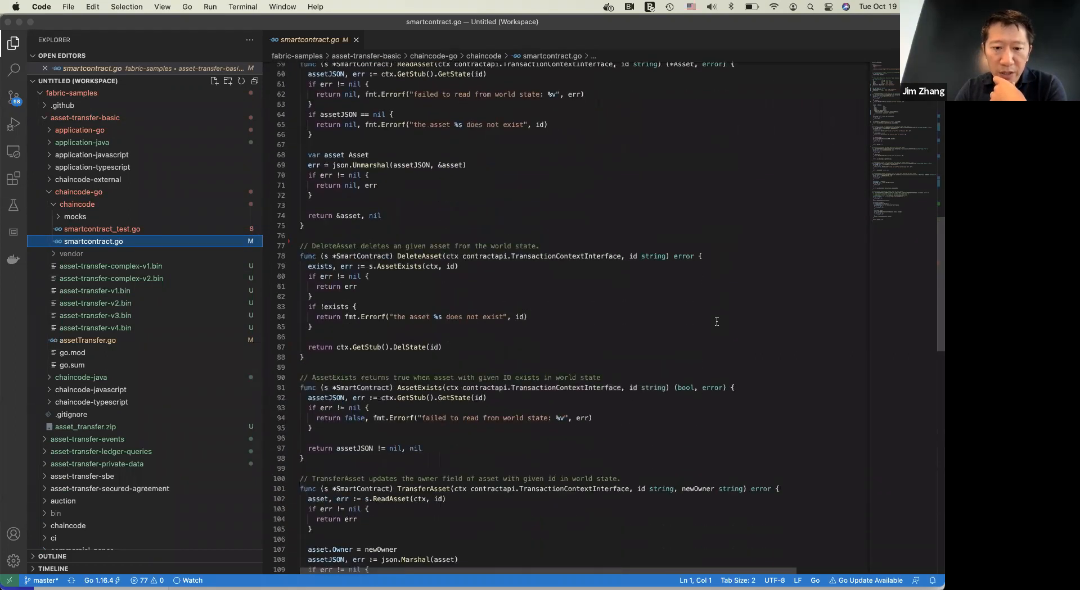
scroll(716, 321, up, 18)
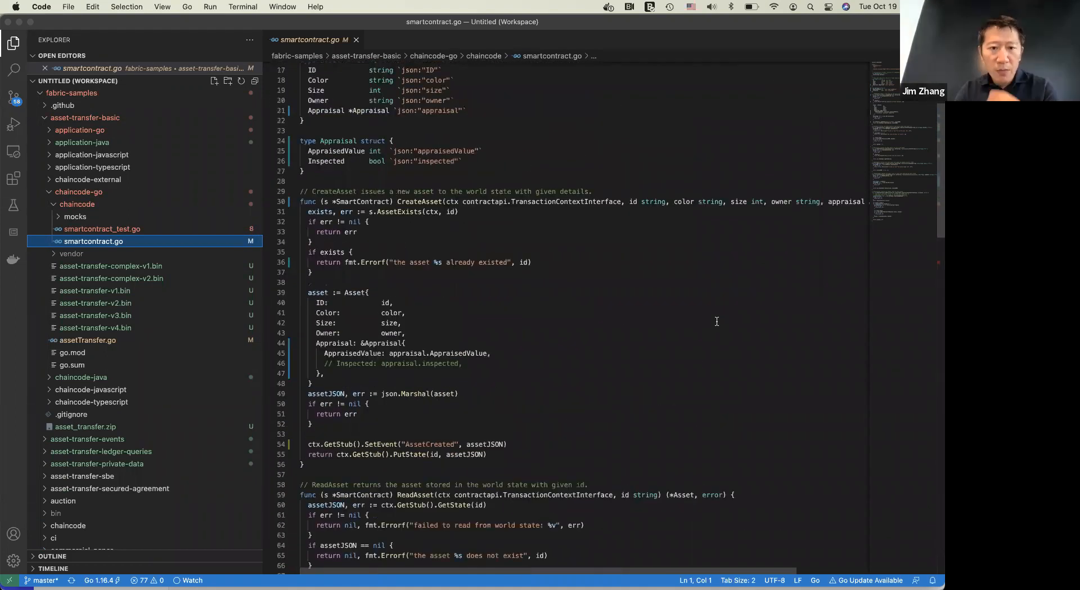
scroll(716, 321, down, 3)
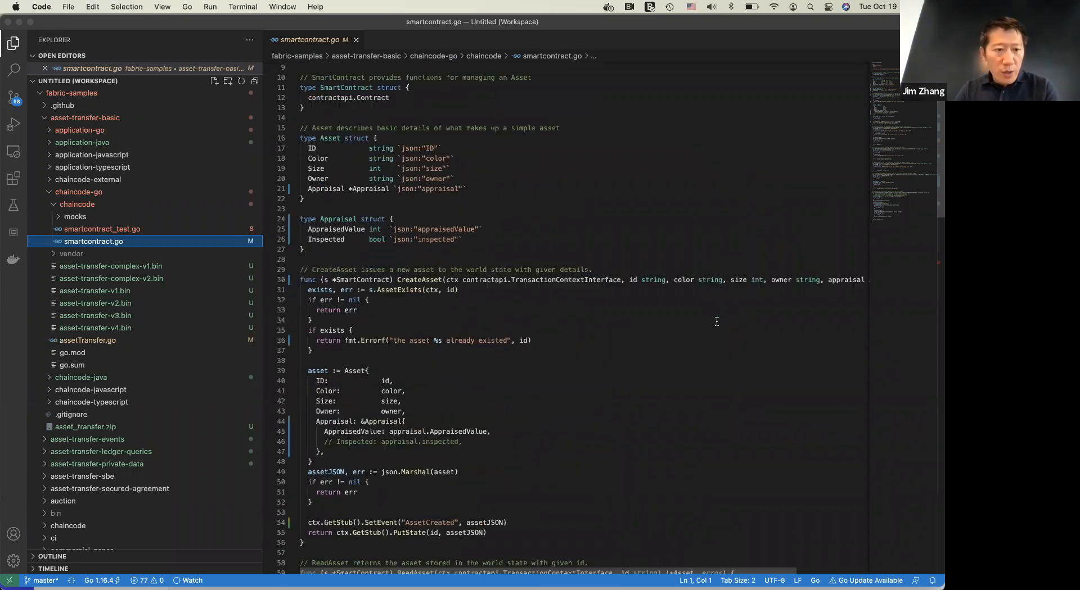
Switch back to Chrome, returning to the Supply Chain network's Apps page in Kaleido
key(super+Tab)
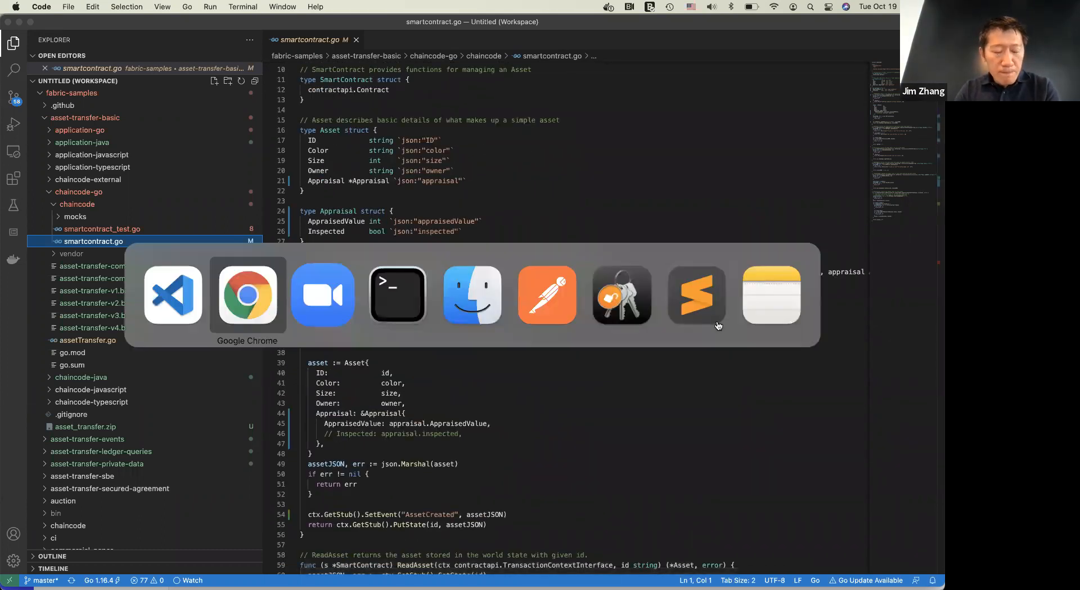
key(Escape)
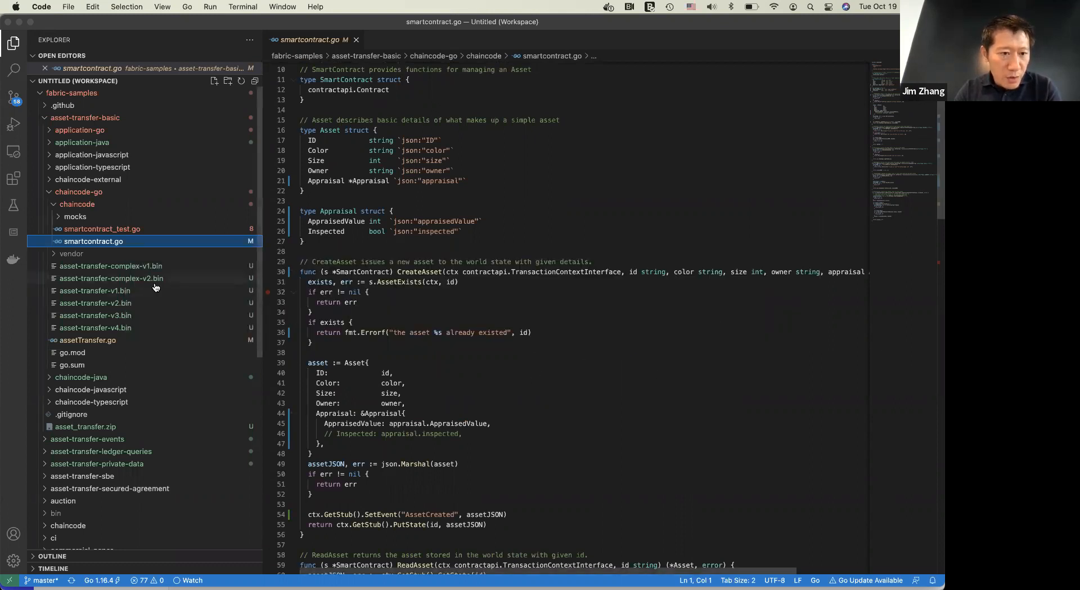
key(super+Tab)
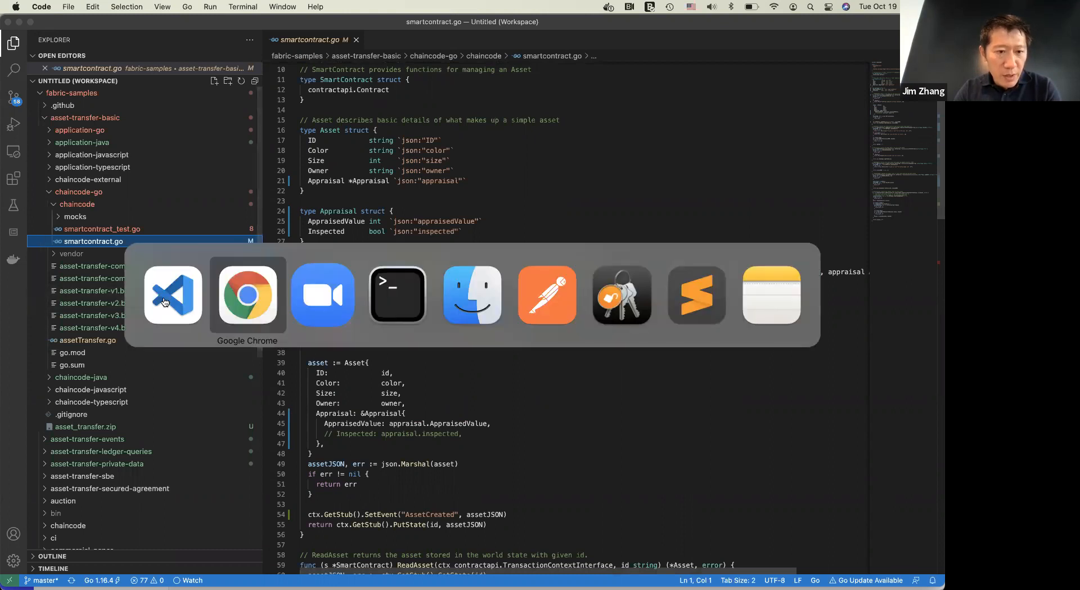
key(super+Tab)
key(Escape)
key(super+Tab)
key(super+Tab)
key(super+Tab)
key(super+Tab)
key(super+Tab)
key(Escape)
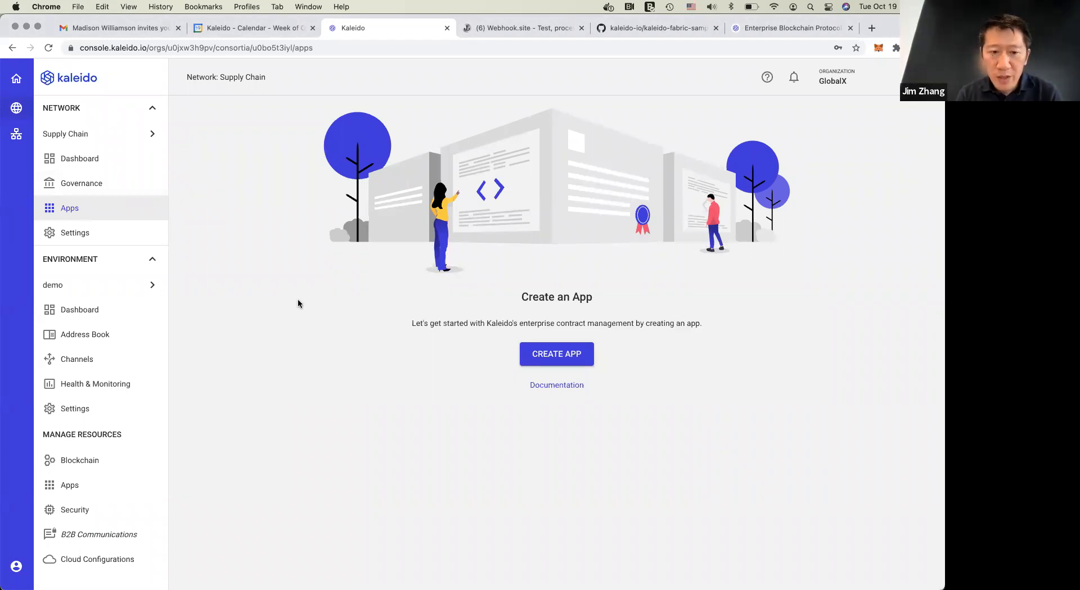
Start creating an app with Hyperledger Fabric as its protocol and proceed to the app details
click(557, 356)
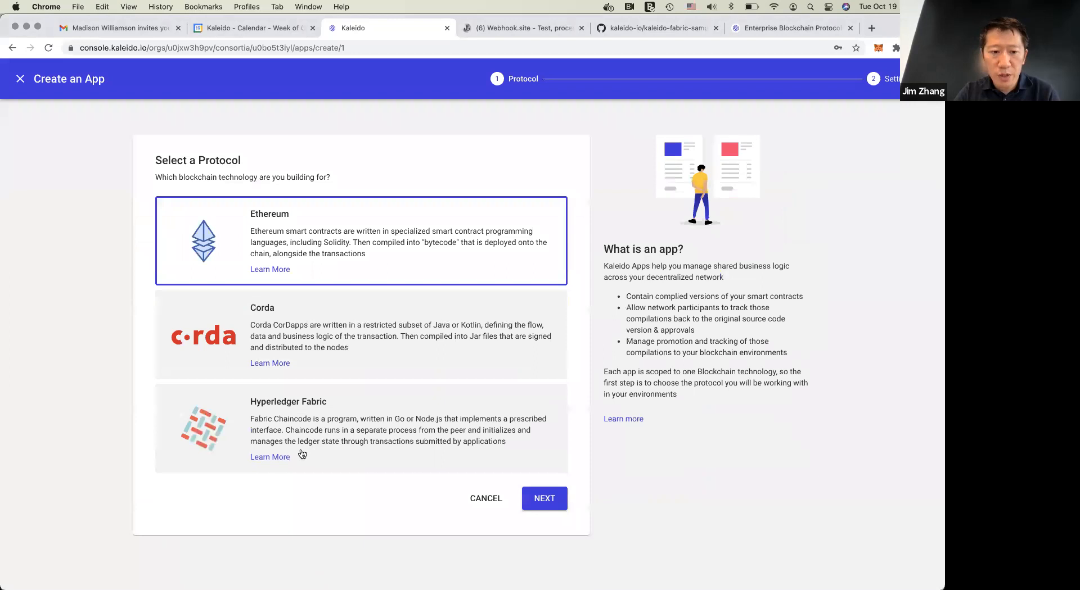
click(302, 456)
click(545, 500)
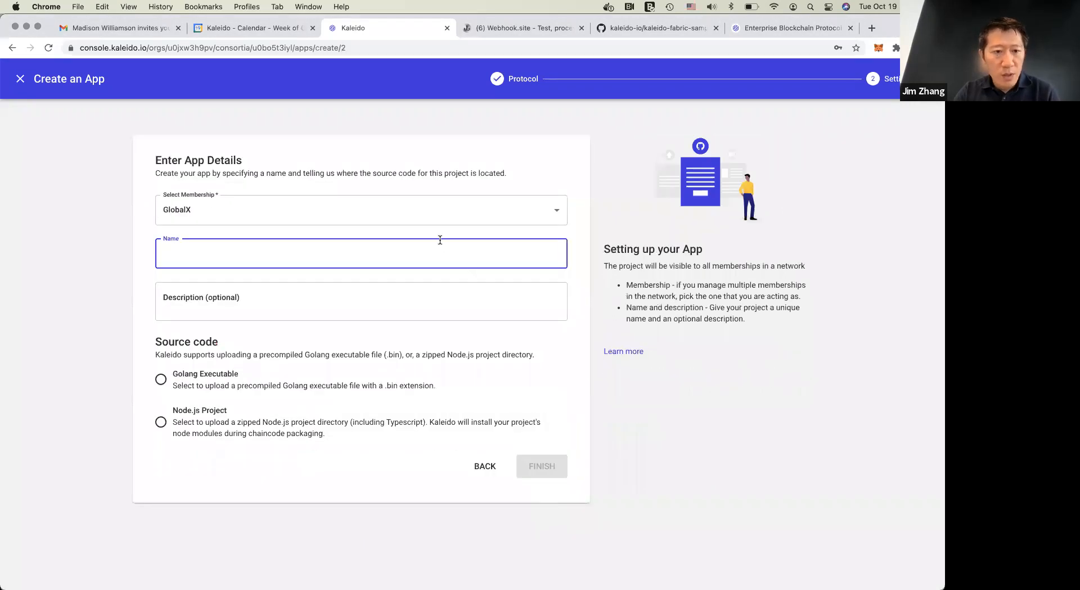
Name the app asset_transfer, choose Golang Executable as its source code type and finish creating it
text(asse)
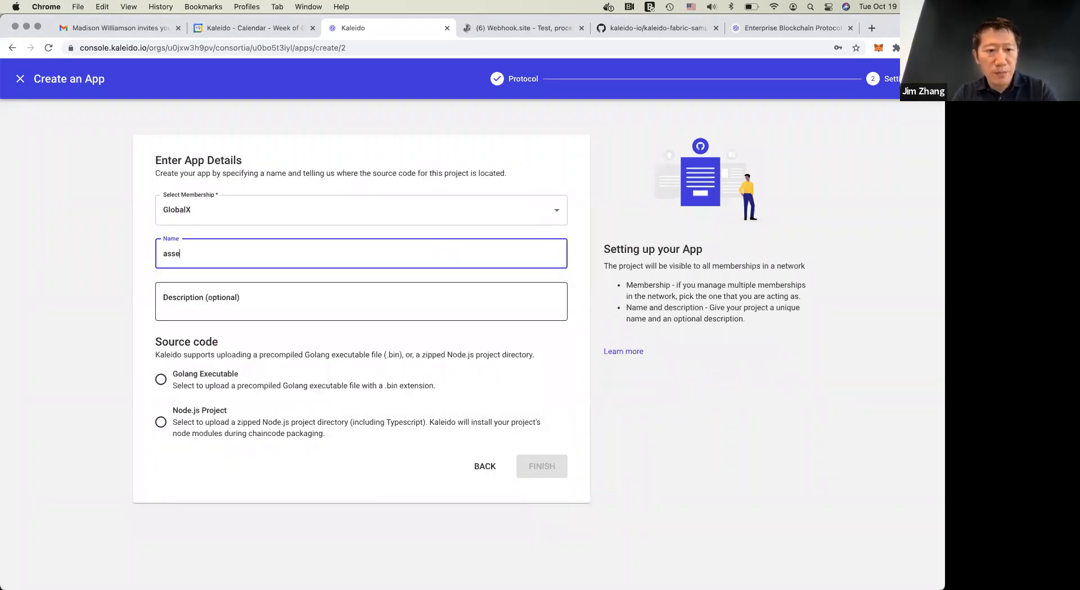
text(t-transer)
key(Left)
key(Left)
text(f)
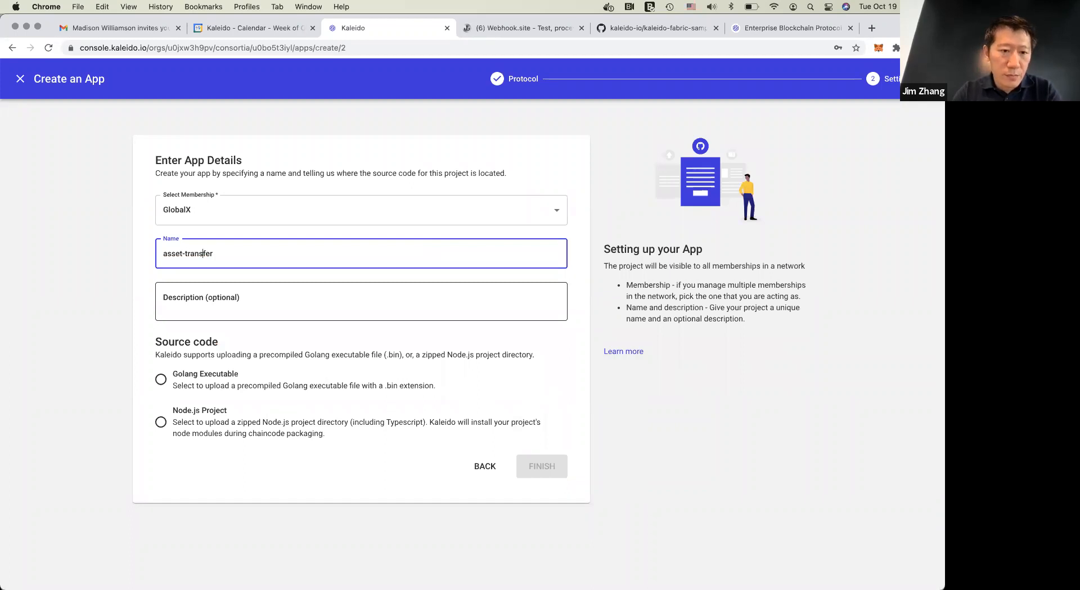
key(BackSpace)
text(_)
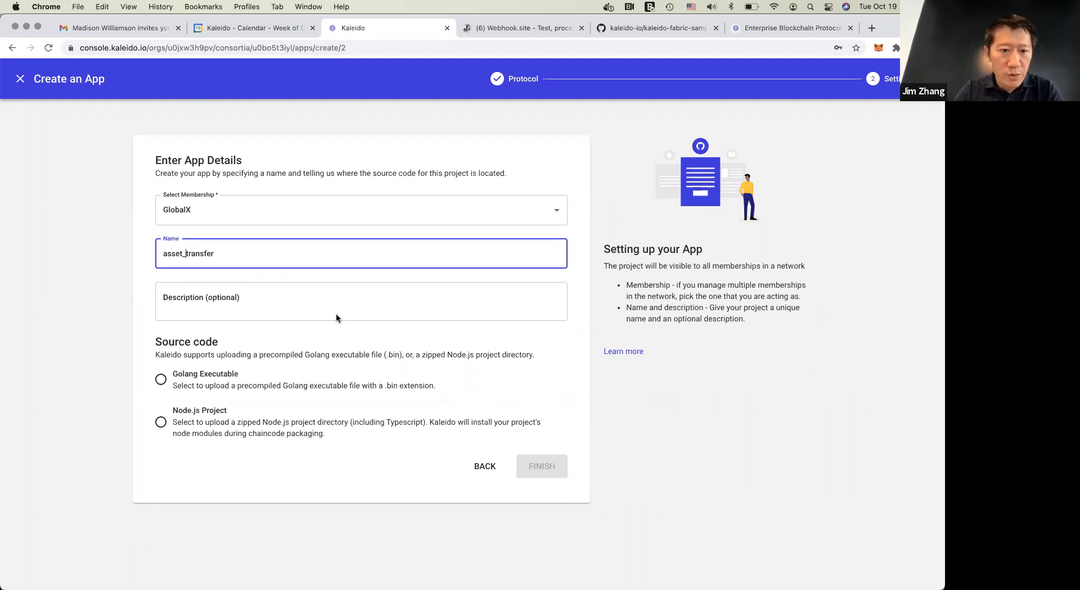
click(189, 382)
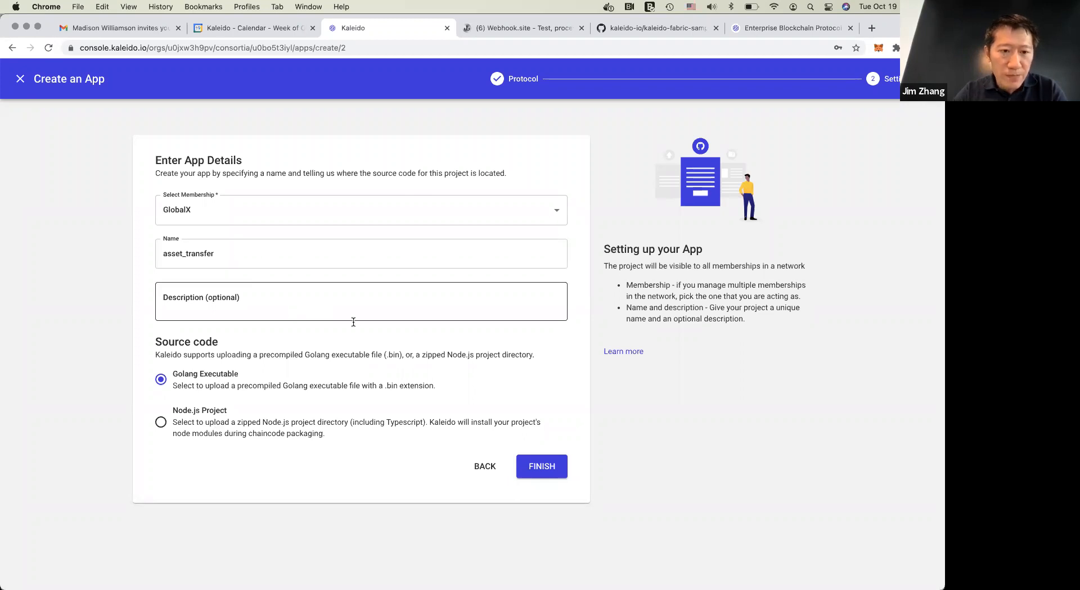
click(541, 467)
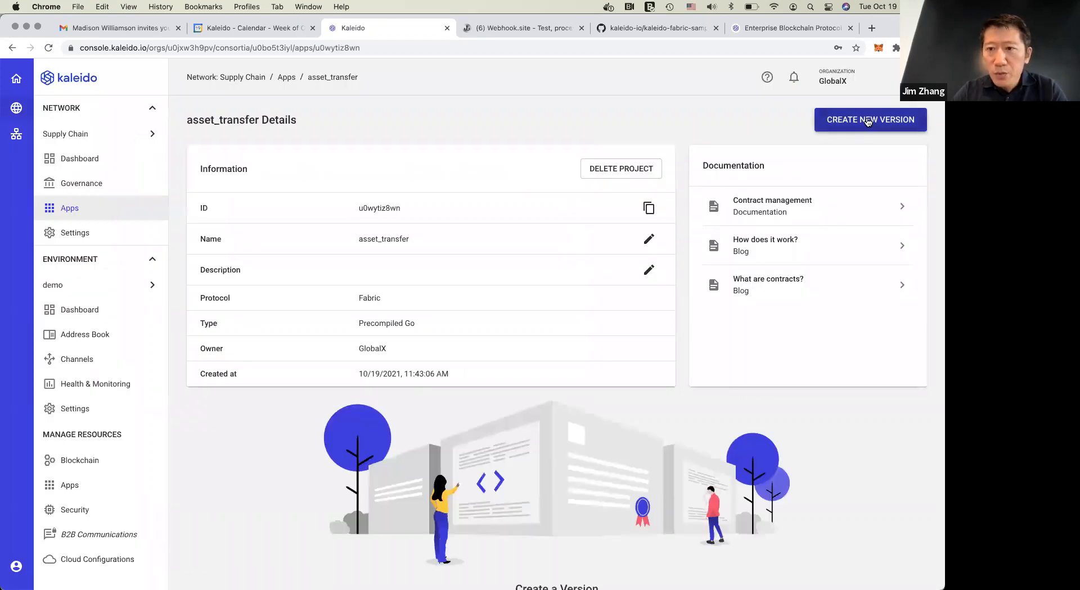
Start a new chaincode version for asset_transfer and set its description to v1
click(868, 121)
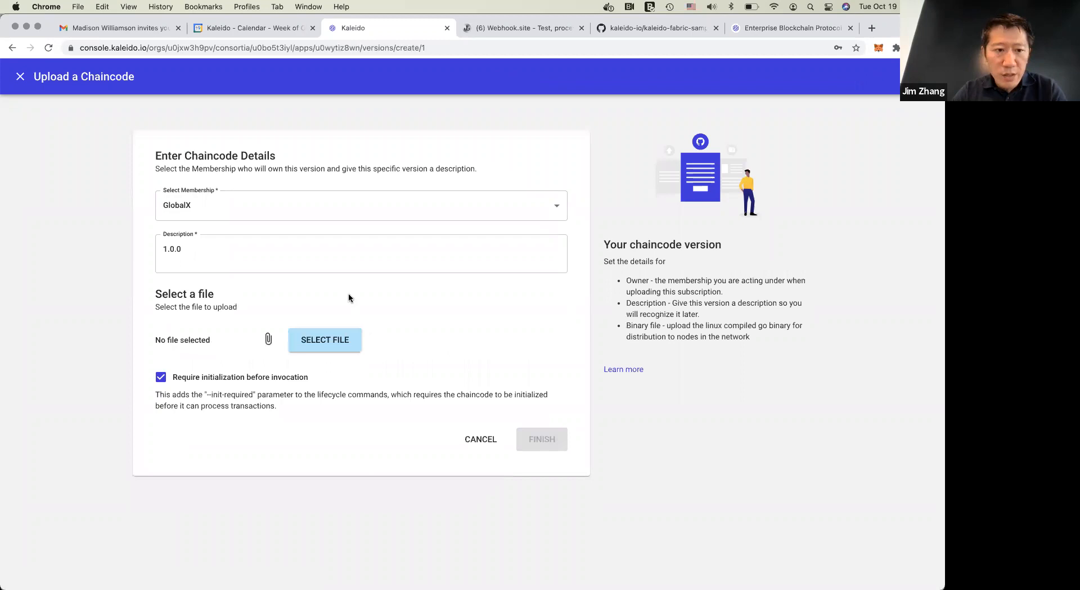
click(340, 262)
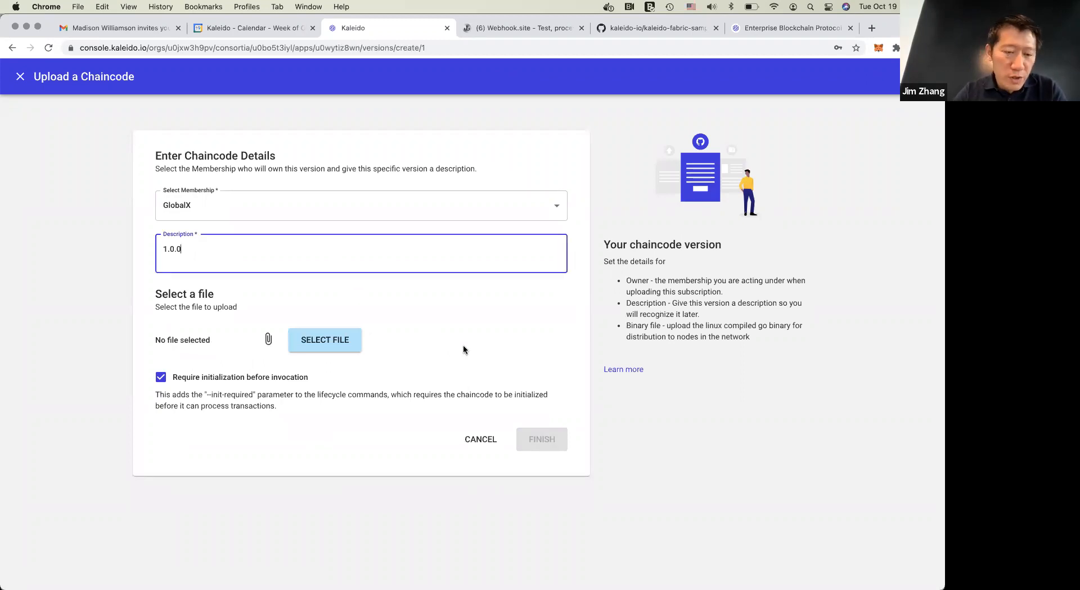
key(super+a)
text(v1)
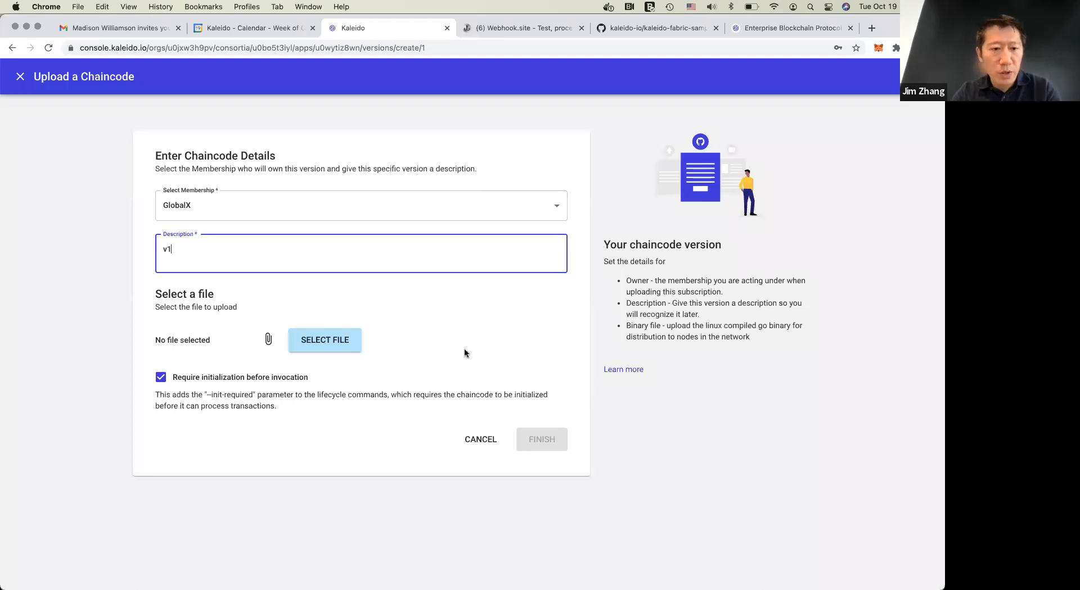
Select asset-transfer-v1.bin from workspace.fabric/fabric-samples/asset-transfer-basic/chaincode-go in the home folder as the chaincode file to upload
click(321, 341)
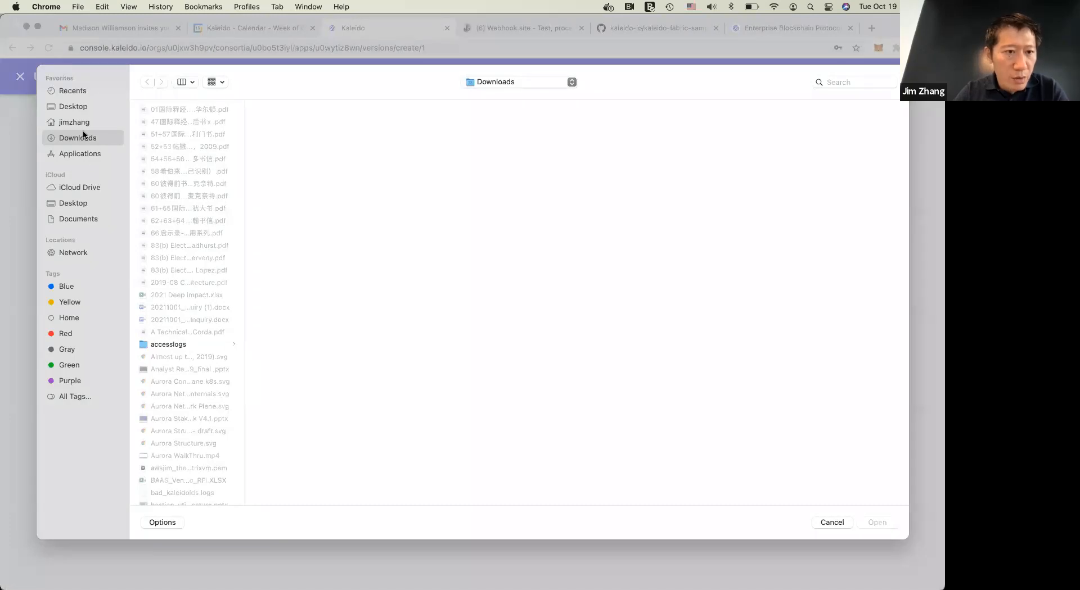
click(73, 120)
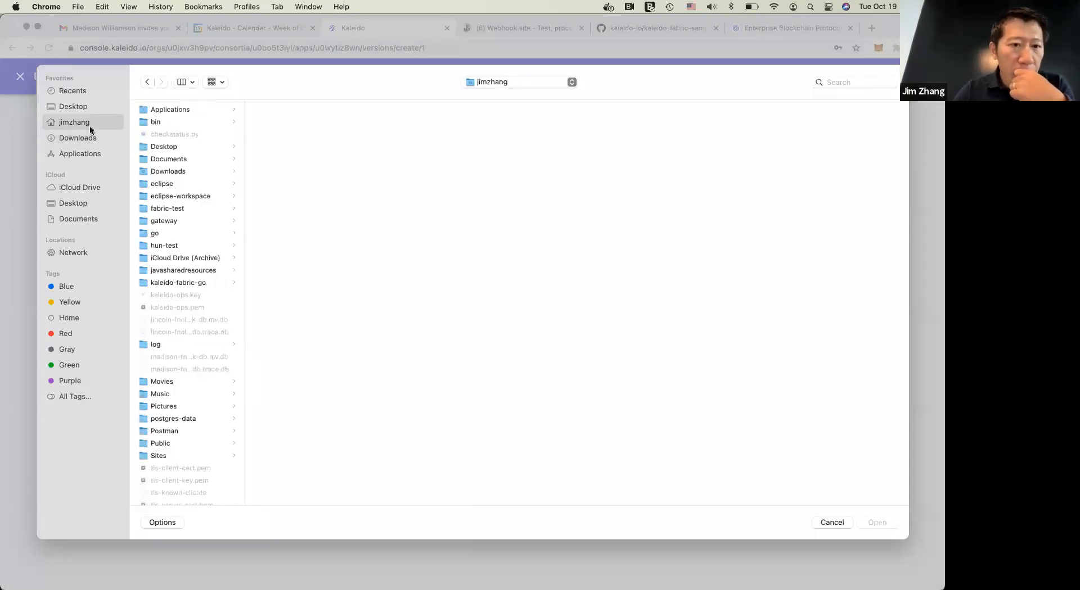
scroll(187, 448, down, 10)
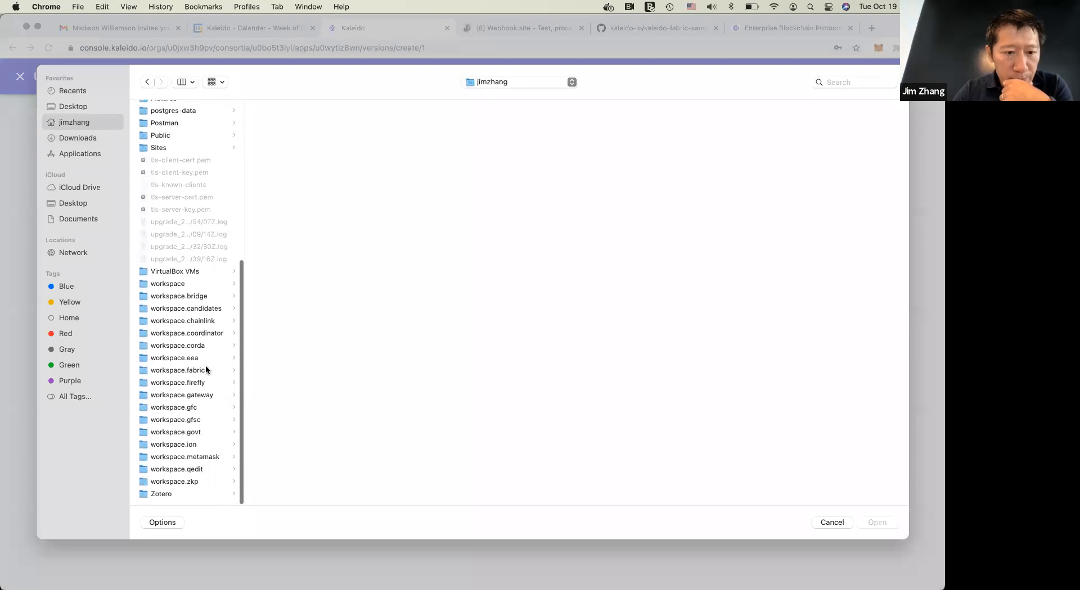
click(184, 370)
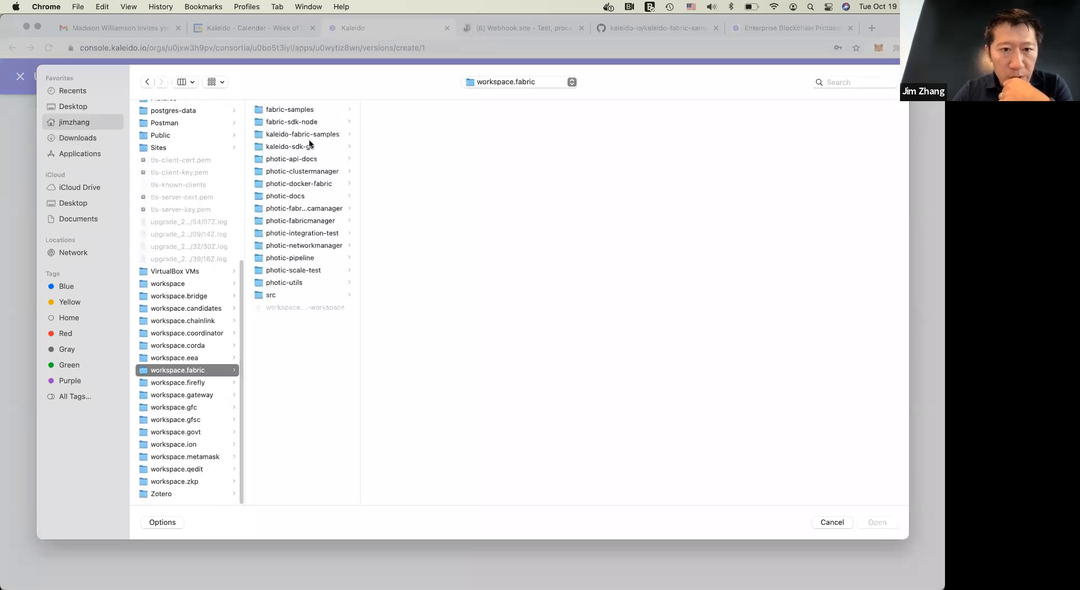
click(306, 111)
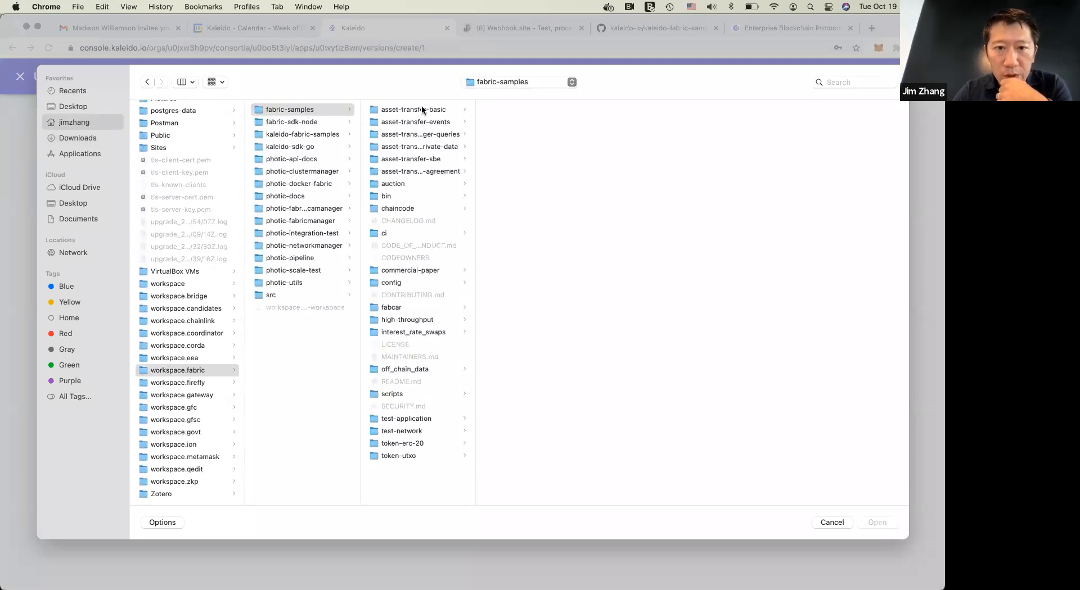
click(421, 107)
click(524, 185)
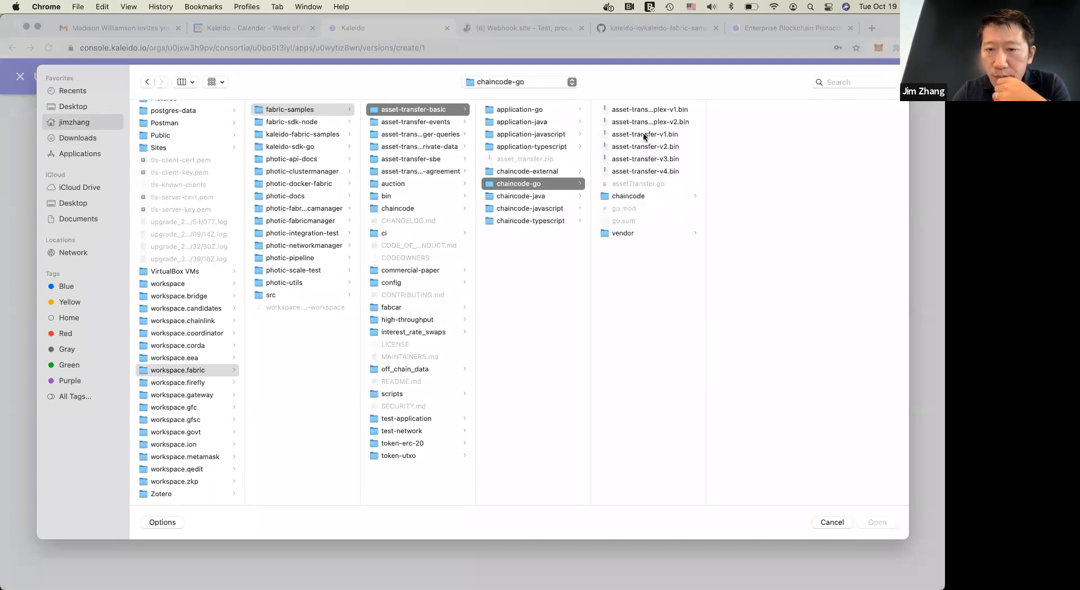
click(638, 136)
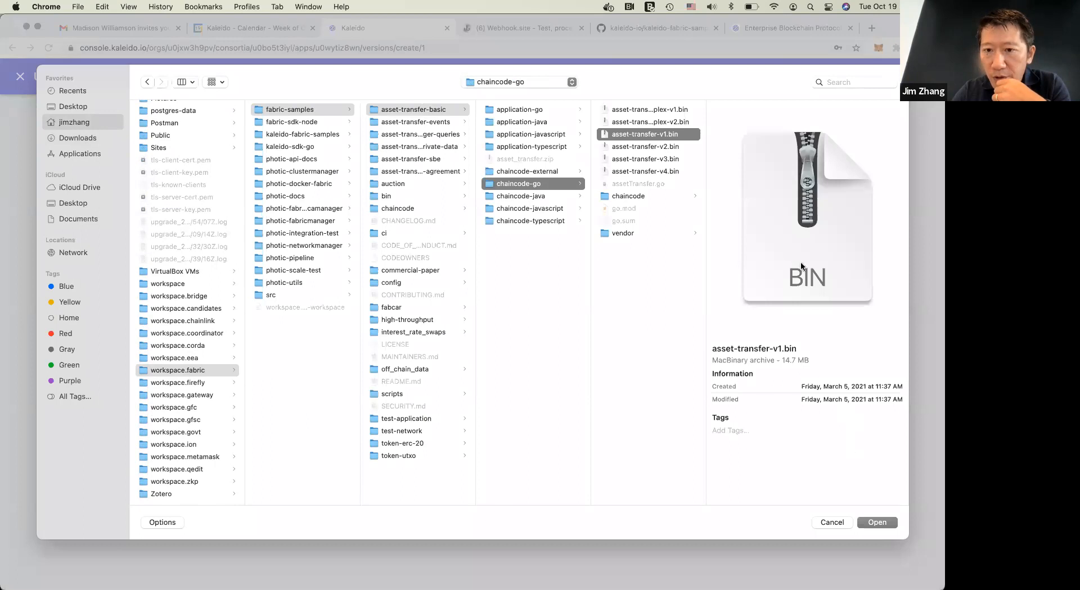
click(643, 172)
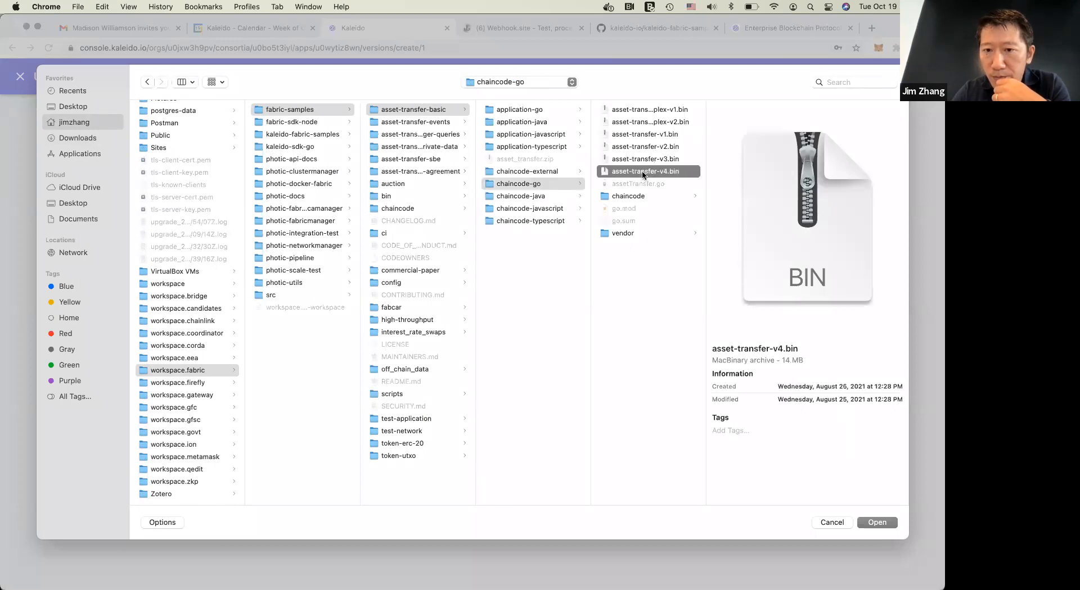
click(652, 136)
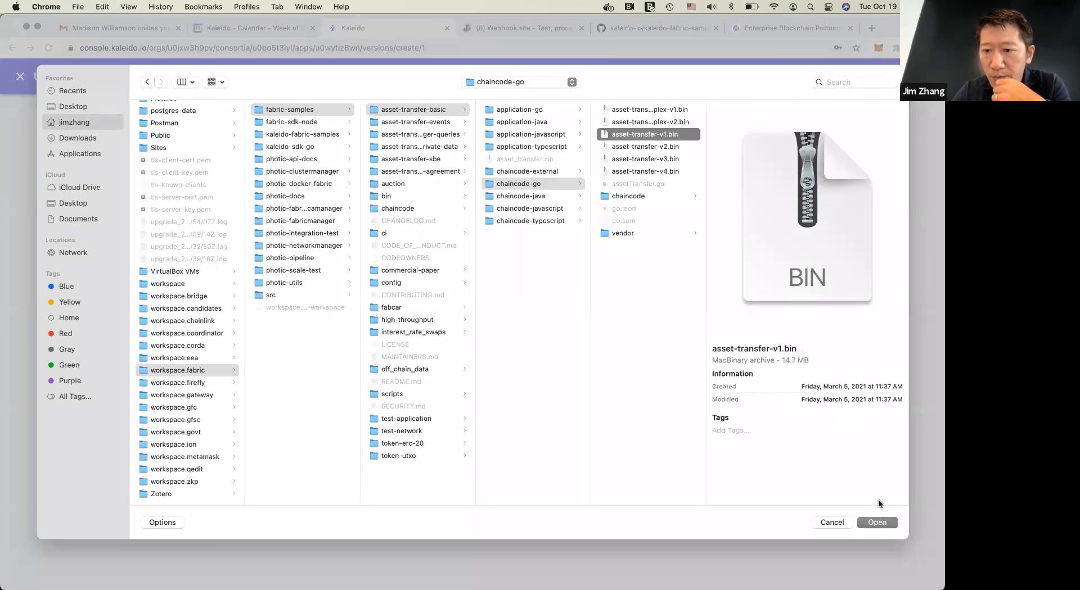
click(877, 525)
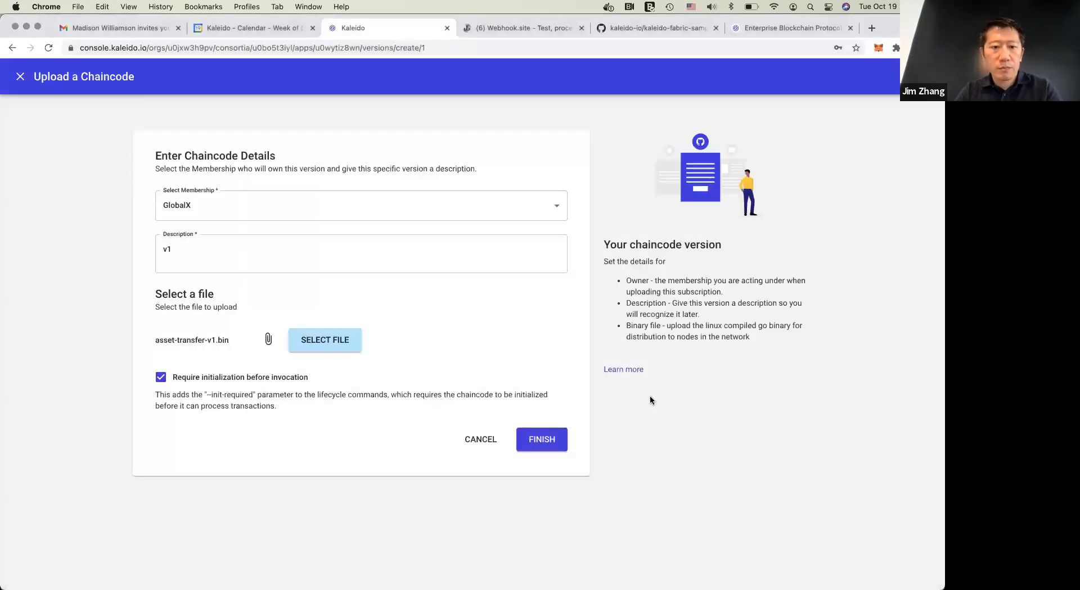
Turn off the requirement for initialization before invocation and finish uploading the v1 chaincode
click(239, 380)
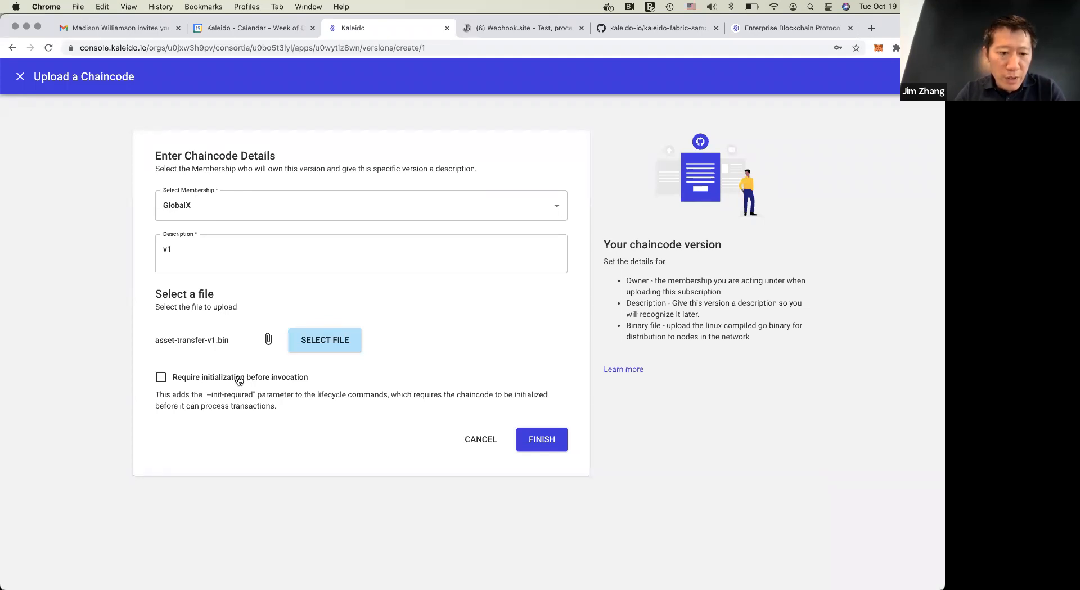
click(541, 441)
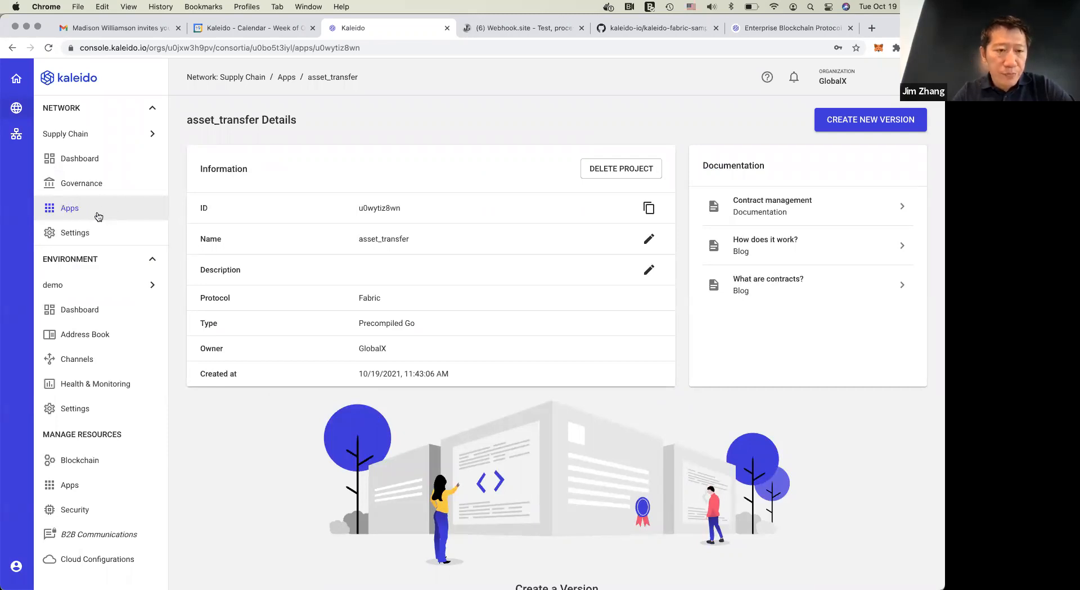
Reload the asset_transfer details page and open the details of its v1 version
click(108, 138)
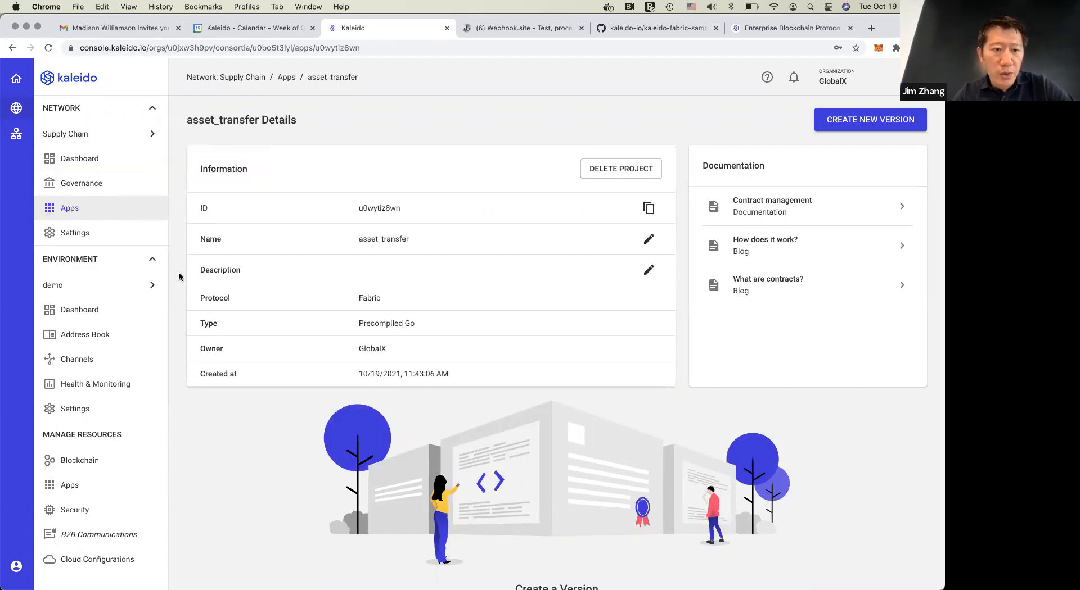
mouse_move(133, 289)
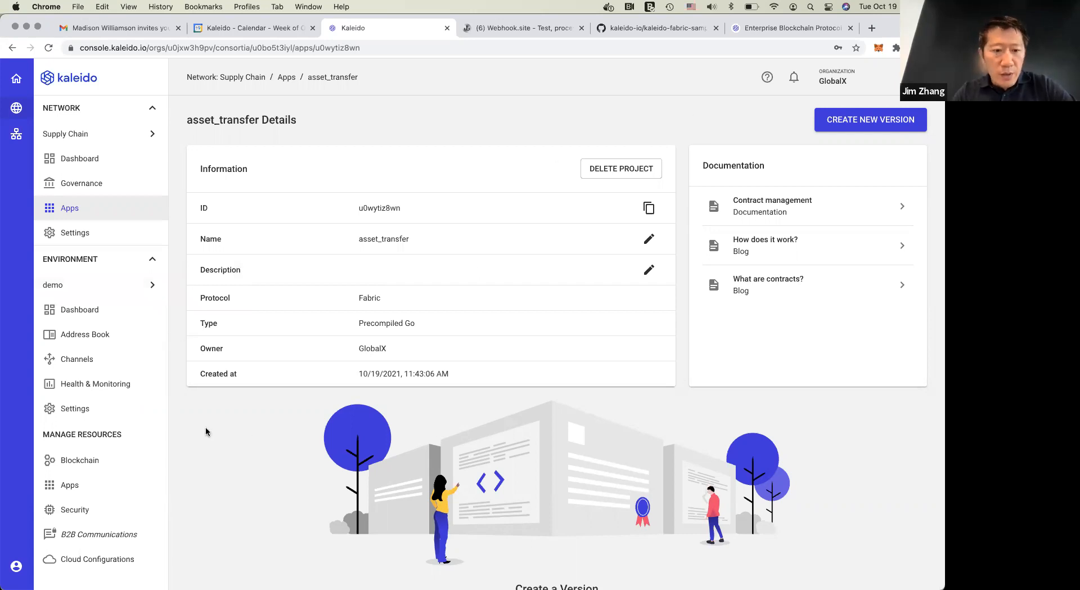
key(super+r)
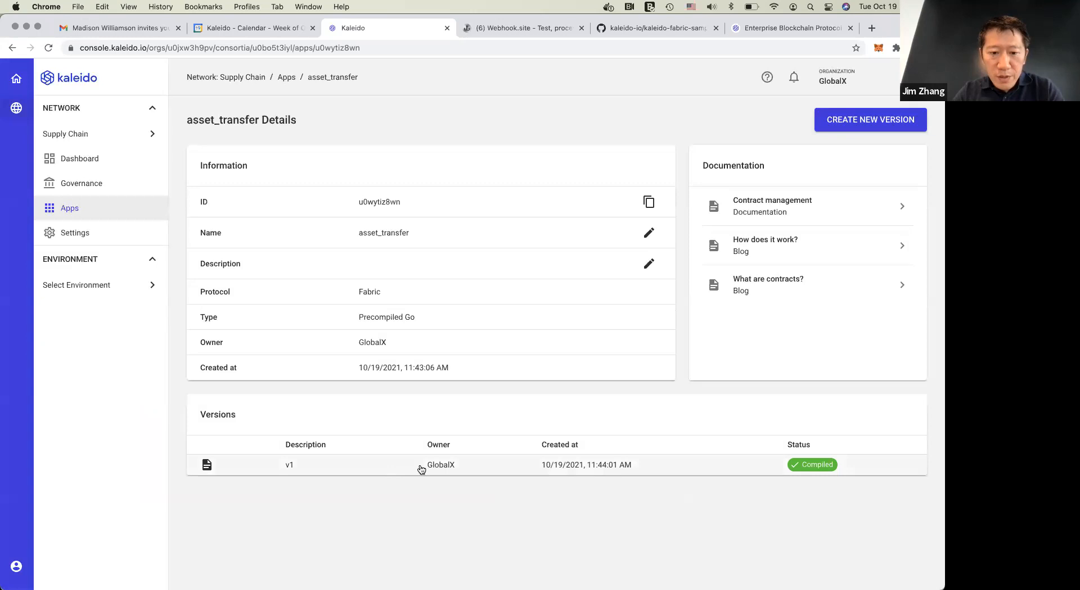
click(411, 470)
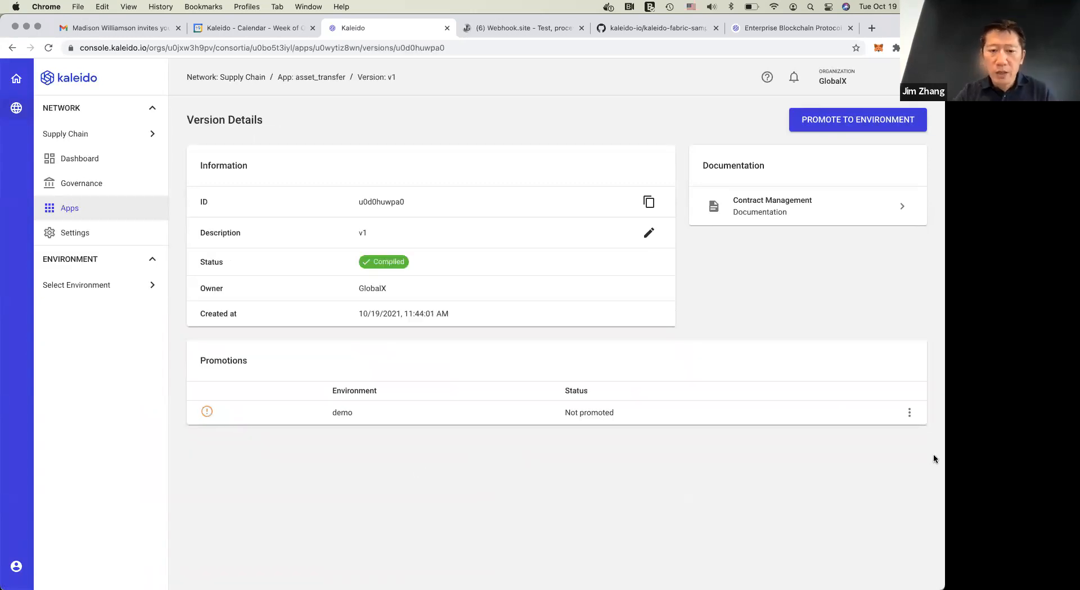
Promote the v1 chaincode version to the demo environment
click(910, 413)
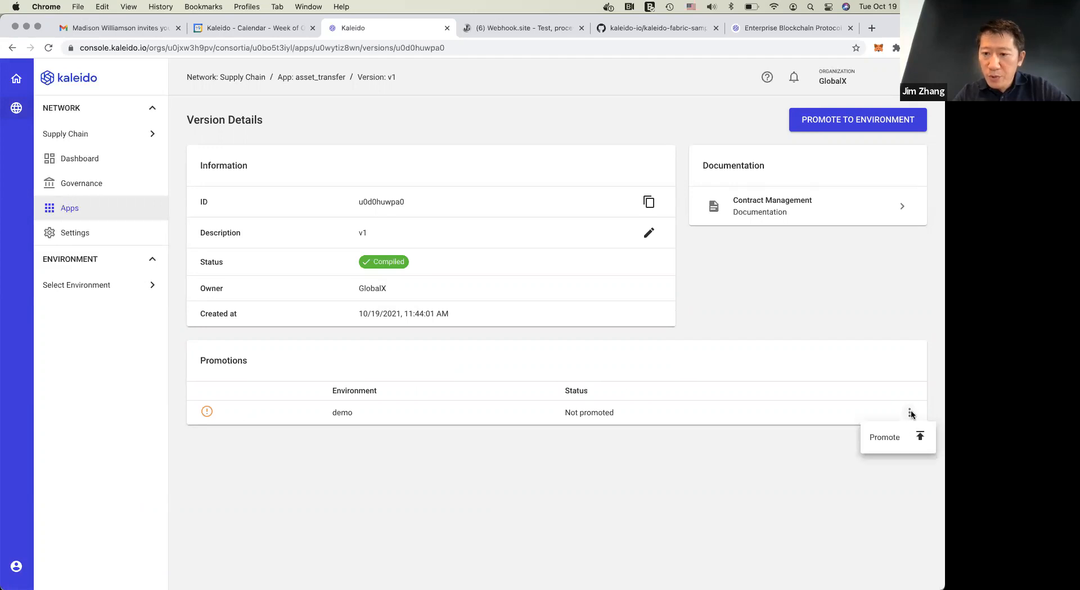
click(887, 439)
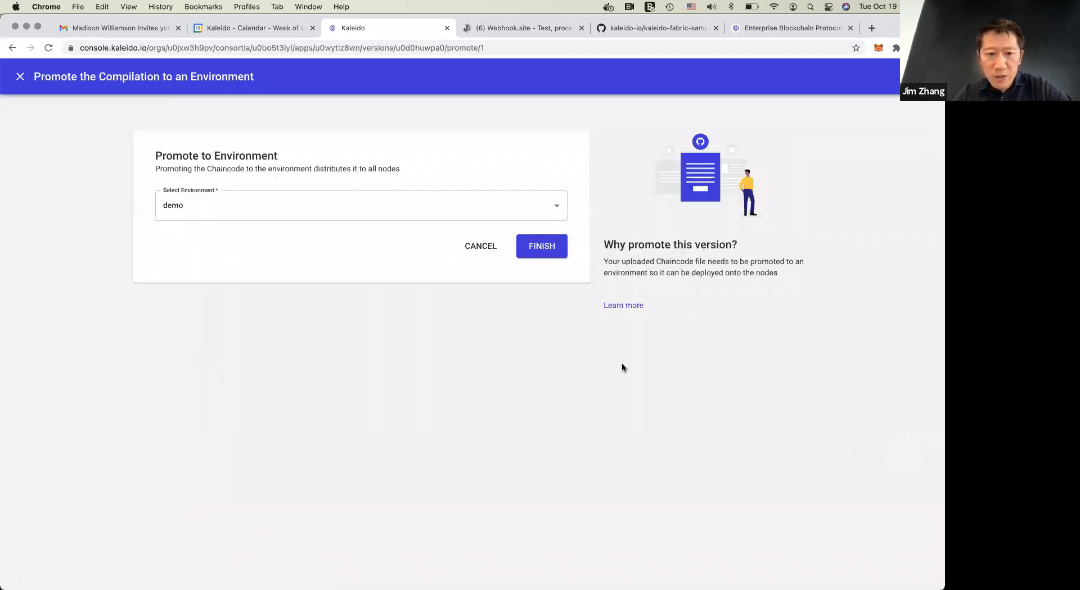
click(543, 248)
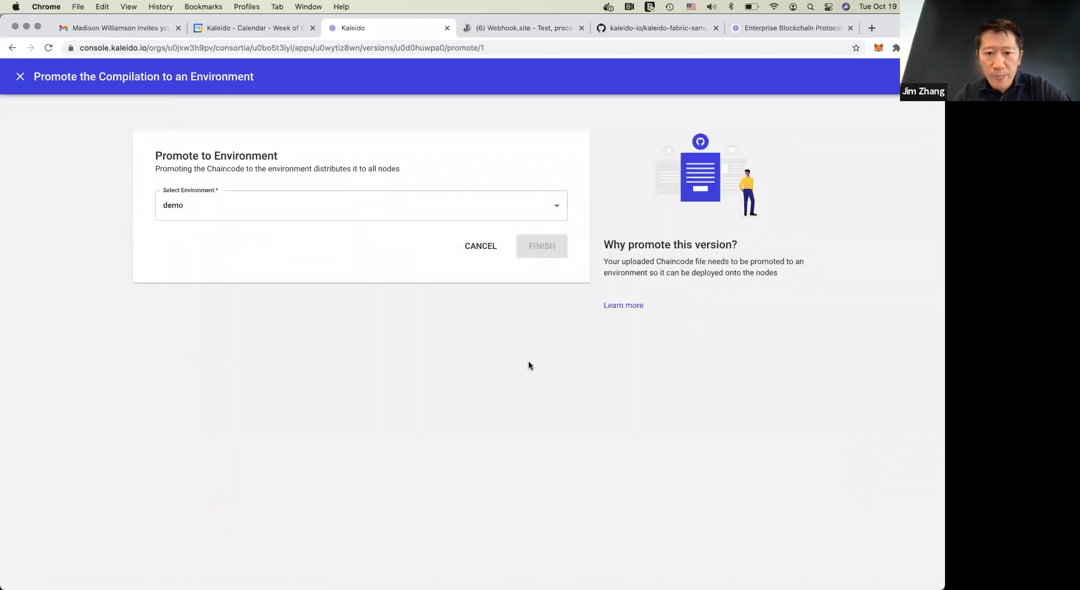
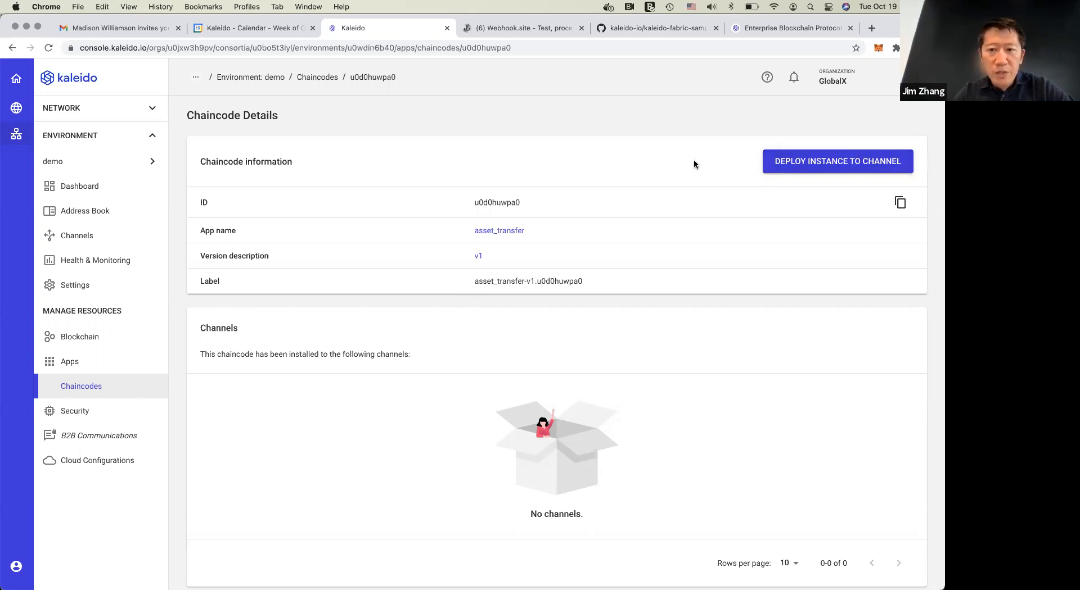
Deploy the v1 chaincode to the us-trades channel without requiring initialization before invocation
click(845, 165)
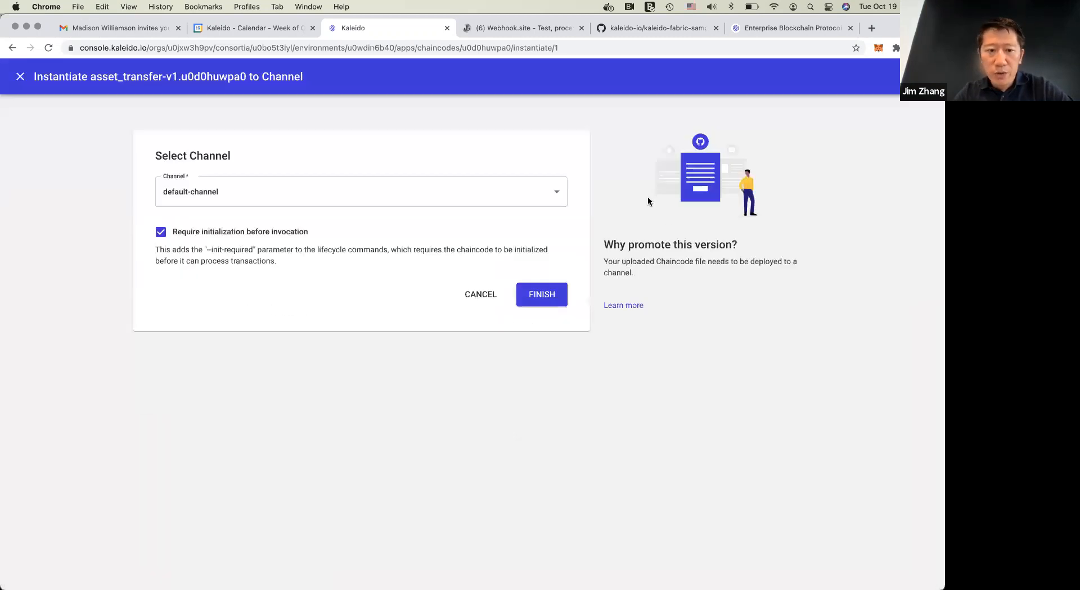
click(320, 194)
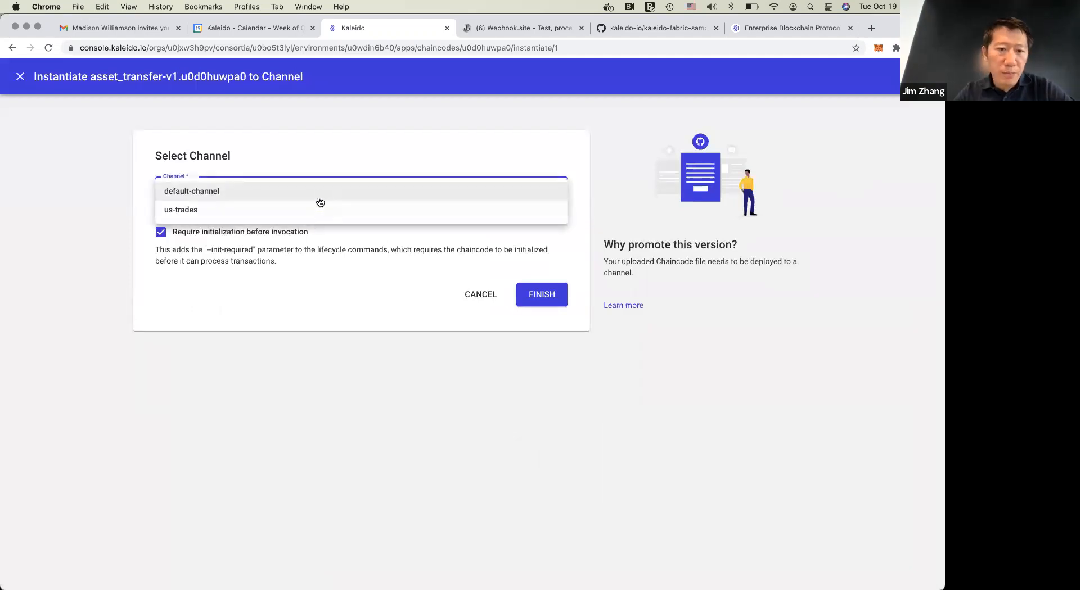
click(318, 211)
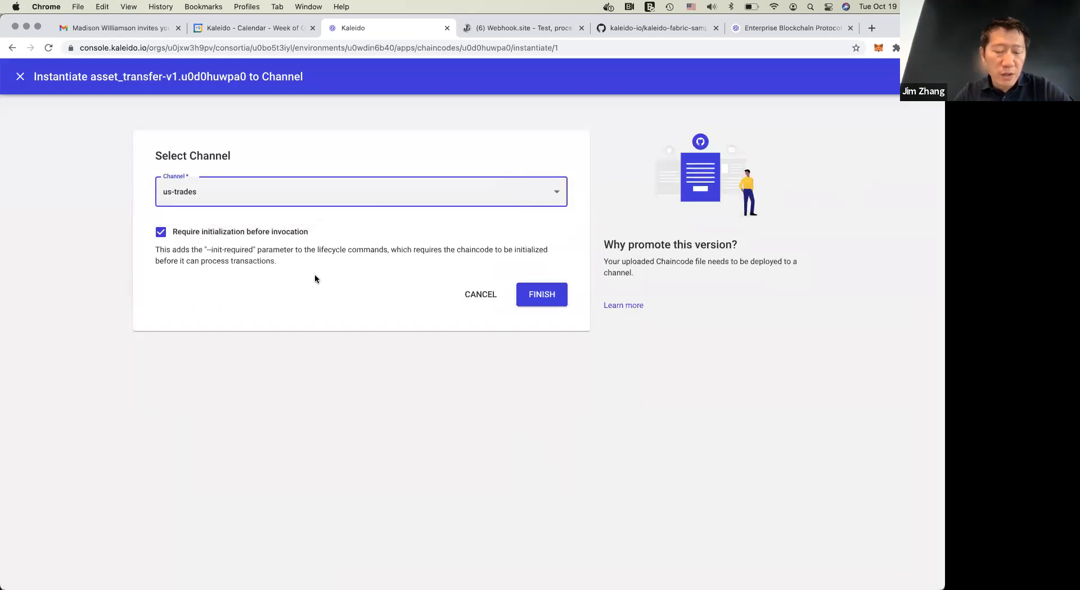
click(222, 234)
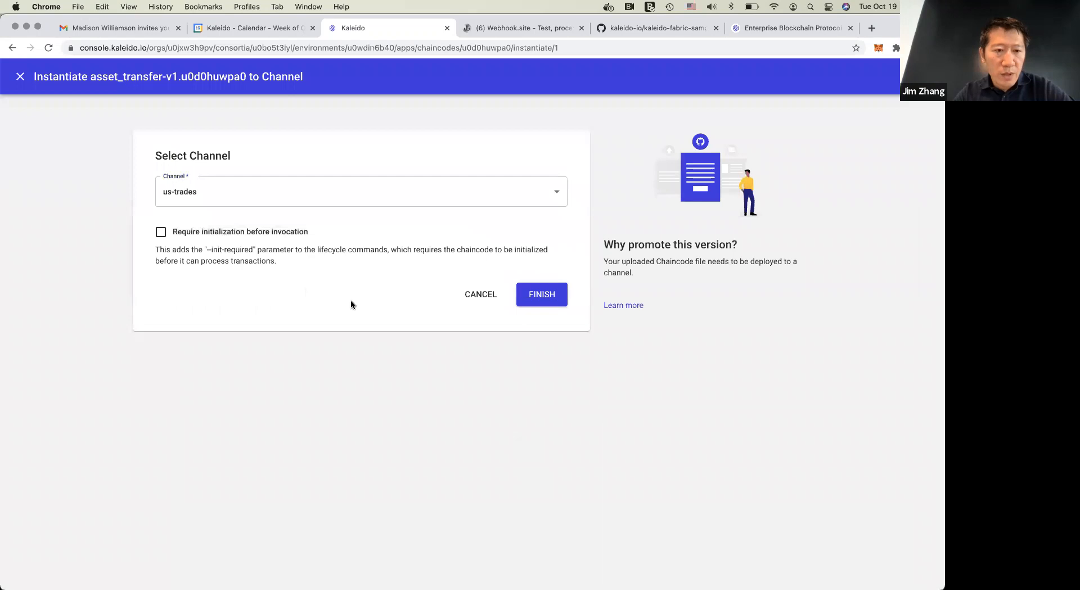
click(318, 195)
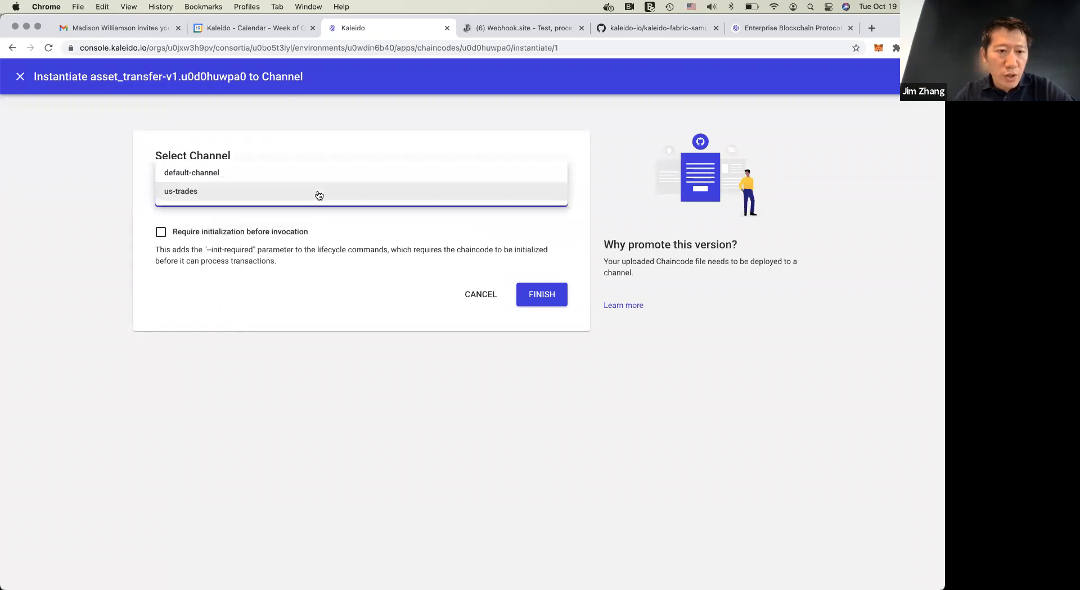
click(337, 289)
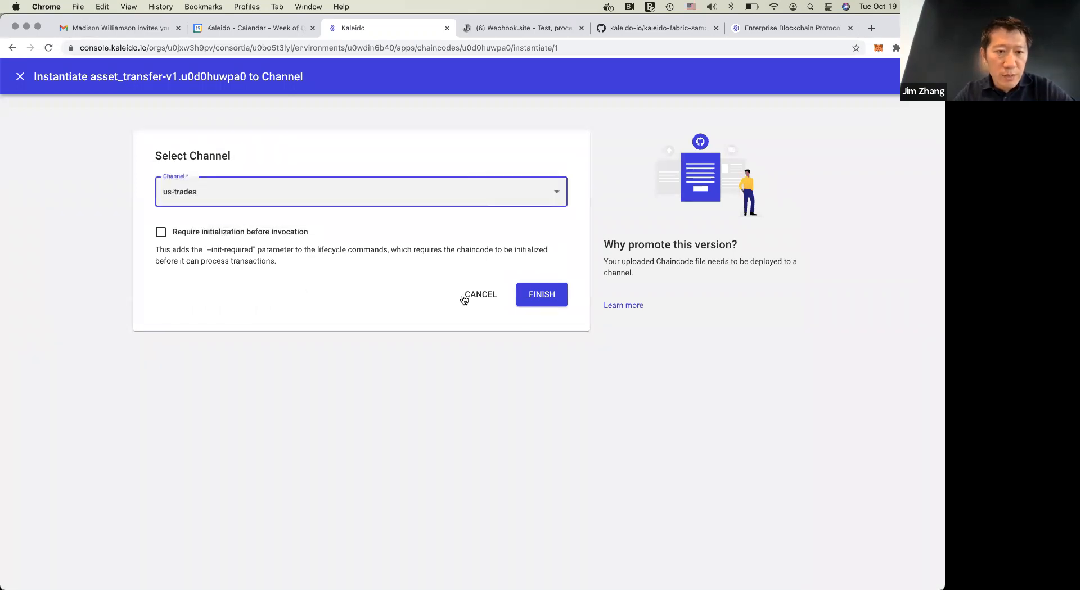
click(541, 295)
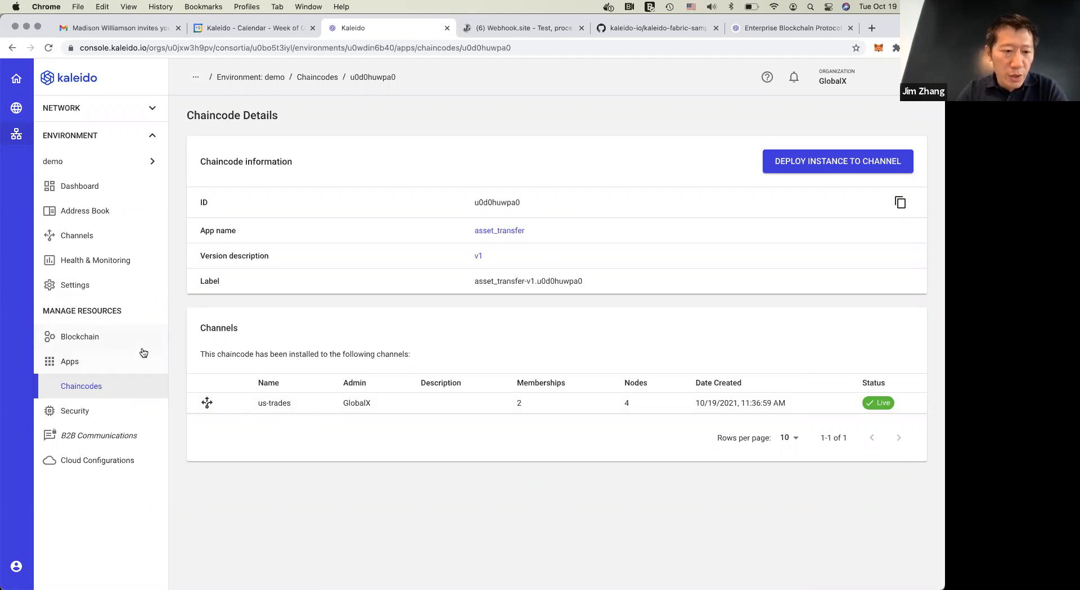
Open the recent logs of the peer 1 node in the demo environment
click(111, 339)
click(129, 387)
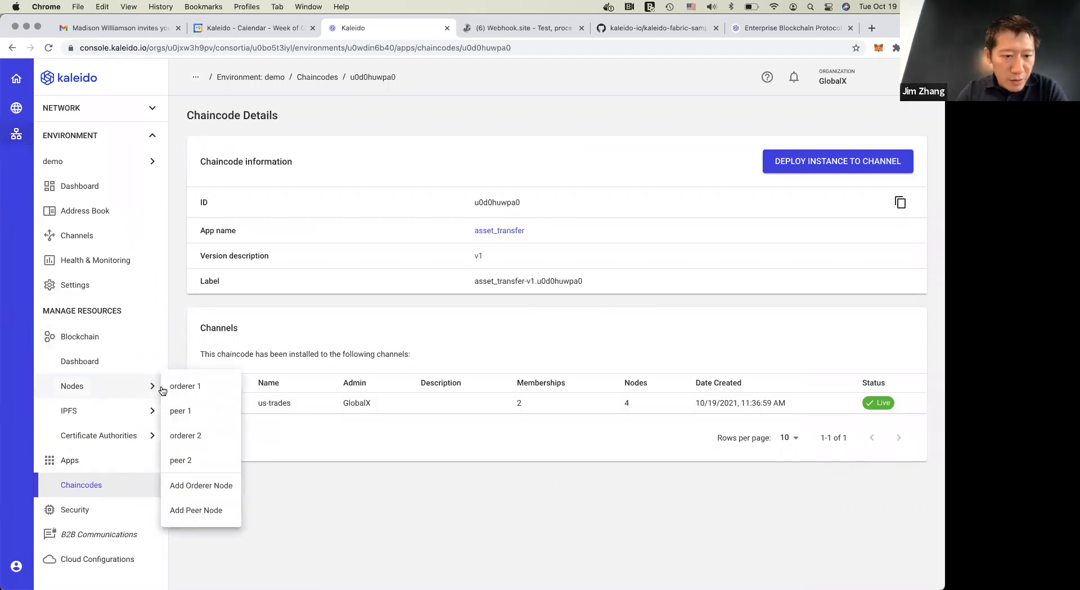
click(199, 413)
click(106, 286)
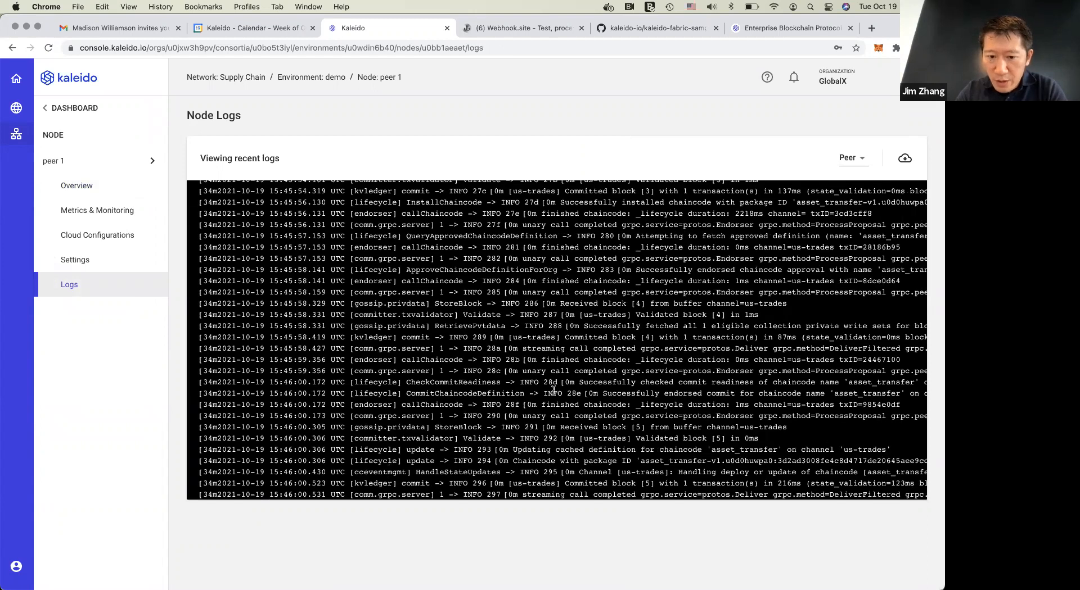
Examine peer 1's log entries about the asset_transfer chaincode on the us-trades channel and return to the blockchain dashboard
drag(561, 460, 671, 439)
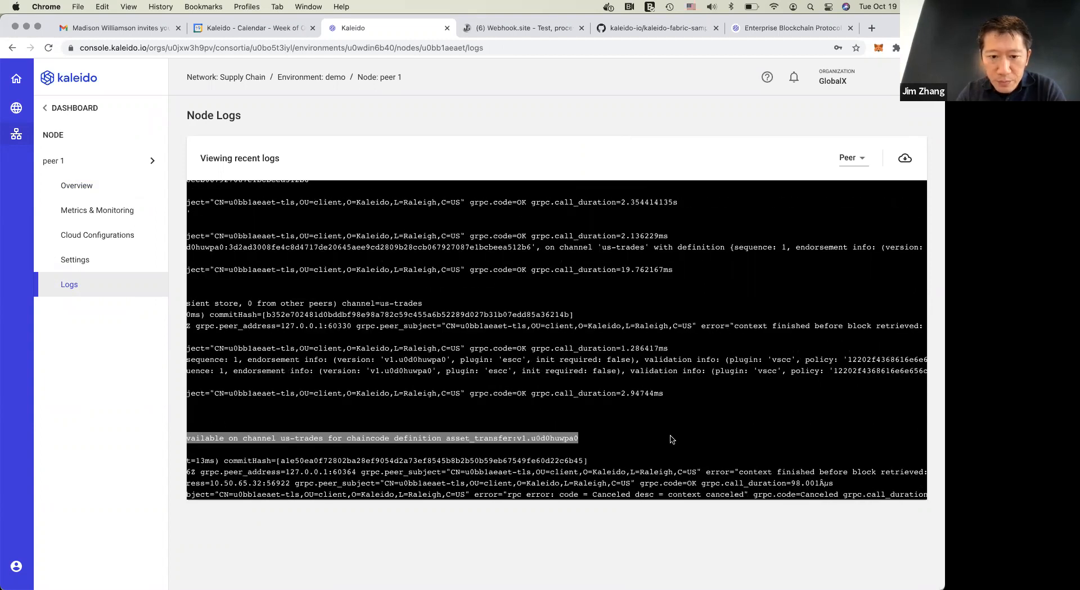
scroll(671, 439, left, 5)
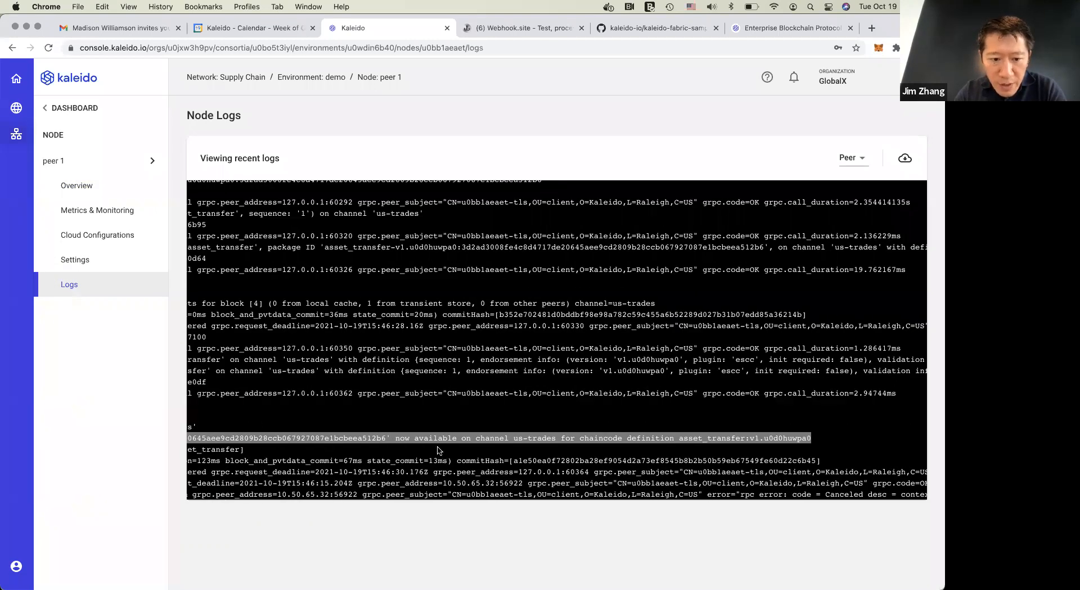
click(548, 440)
scroll(495, 407, left, 3)
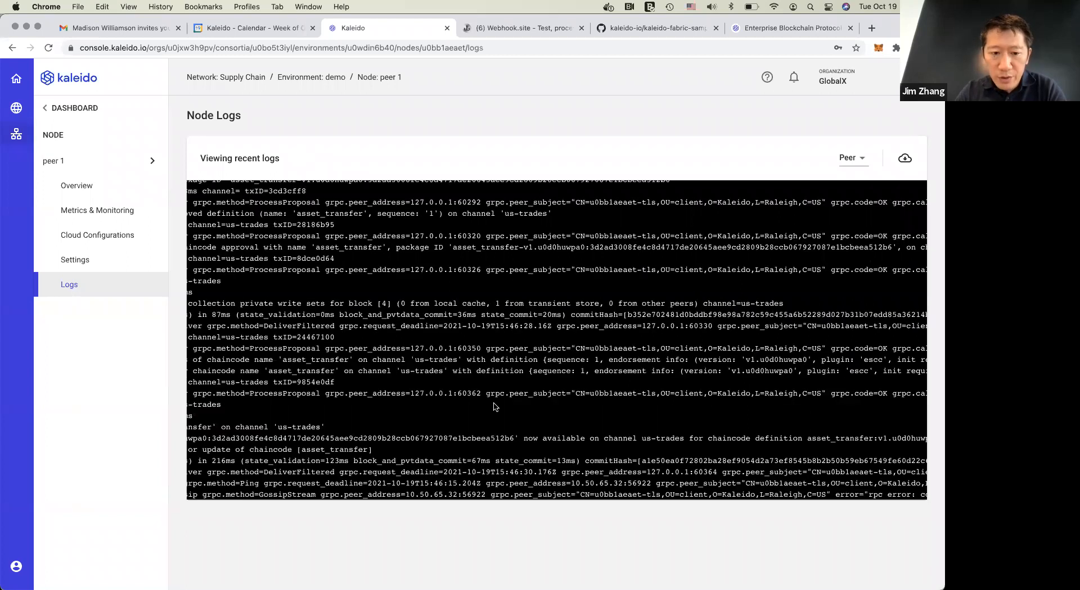
scroll(495, 407, left, 10)
scroll(173, 341, down, 2)
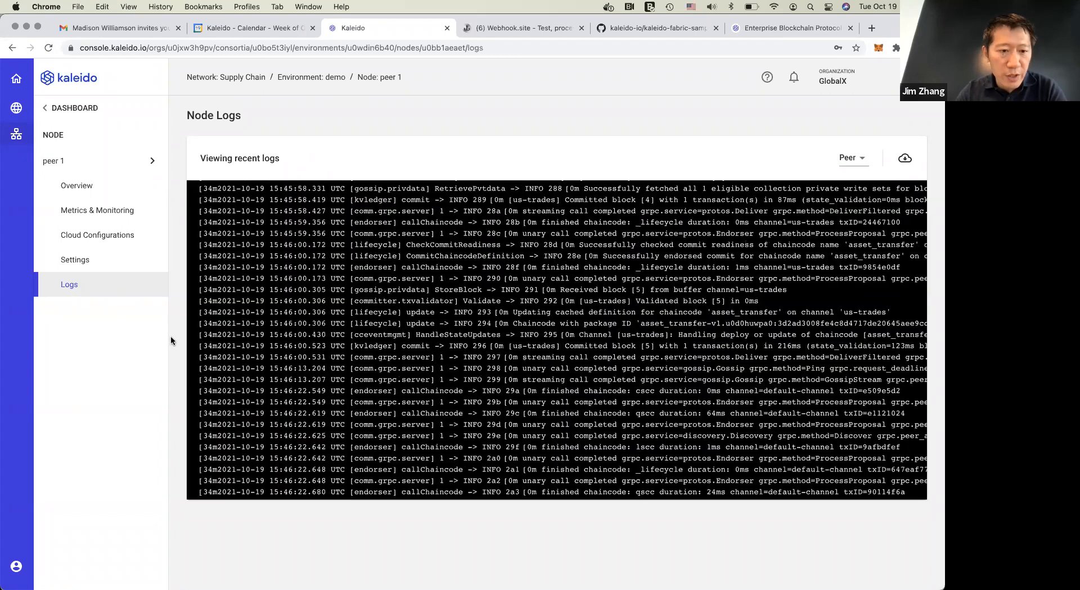
click(88, 108)
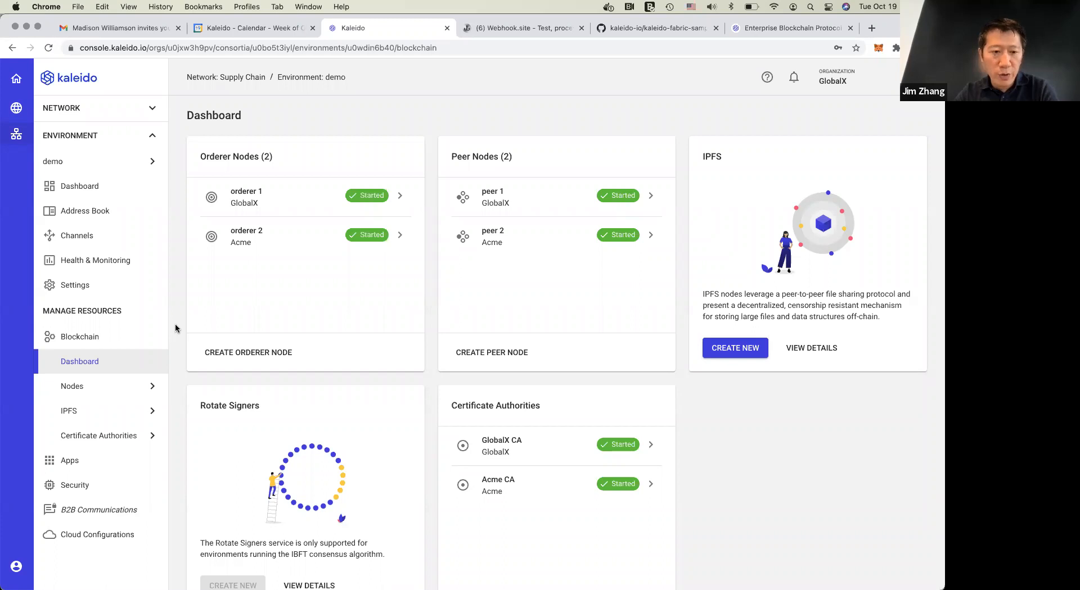
Switch to the Terminal session in the golang folder and move its window lower on the desktop
key(super+Tab)
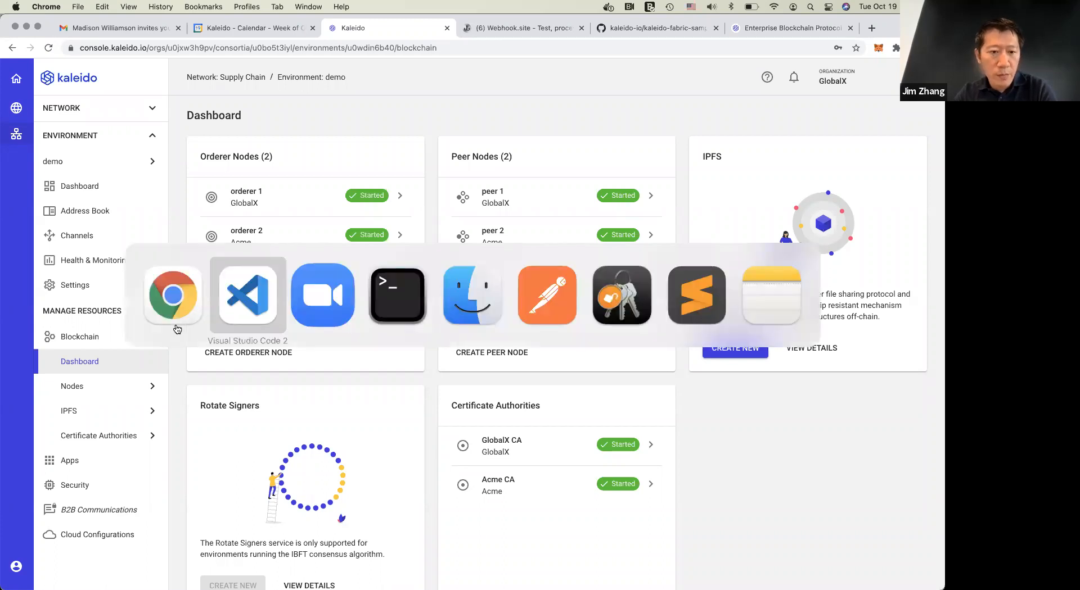
key(super+Tab)
key(super+Tab)
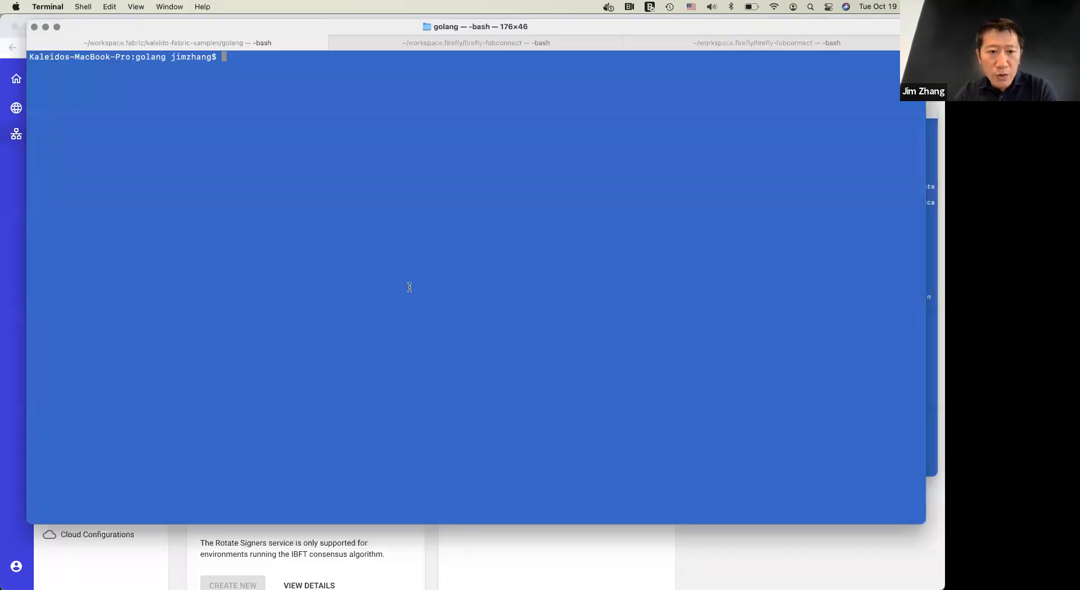
drag(606, 25, 603, 101)
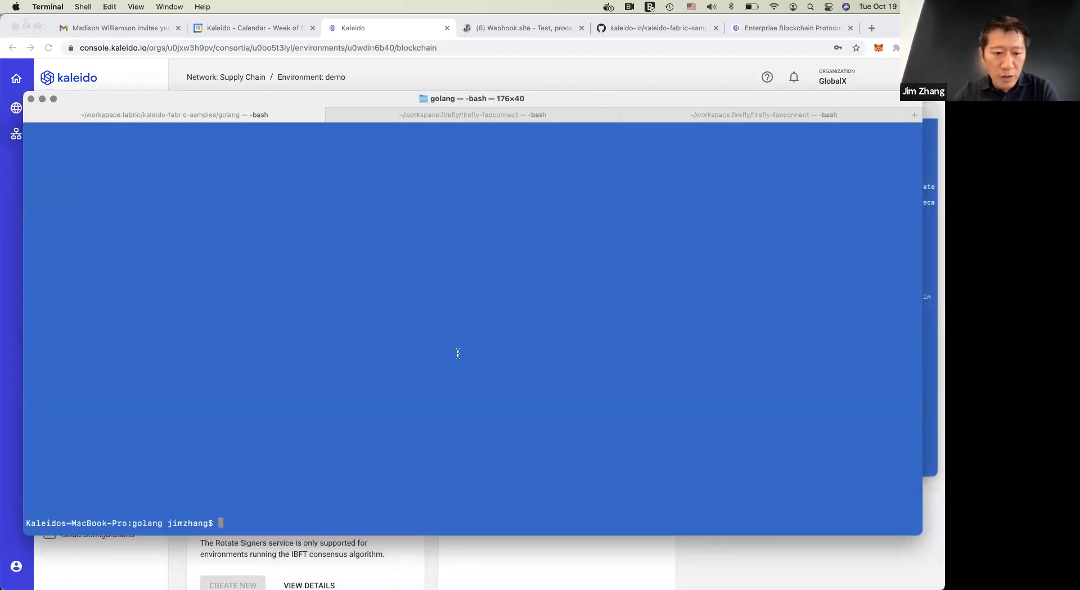
Switch to Visual Studio Code, collapse the fabric-samples folder and locate the golang folder under kaleido-fabric-samples
key(super+Tab)
key(super+Tab)
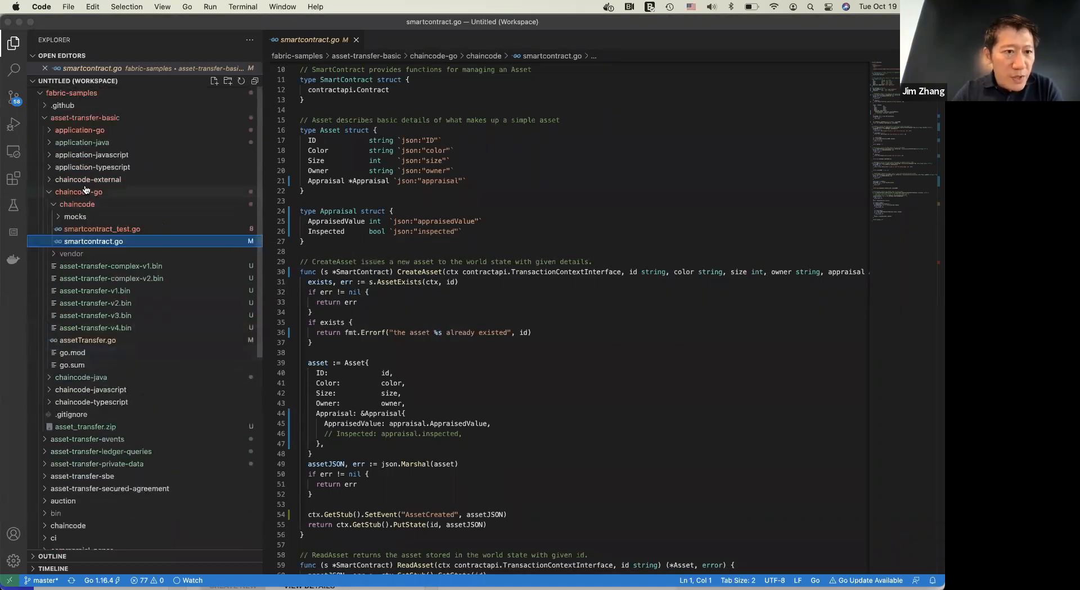
click(41, 95)
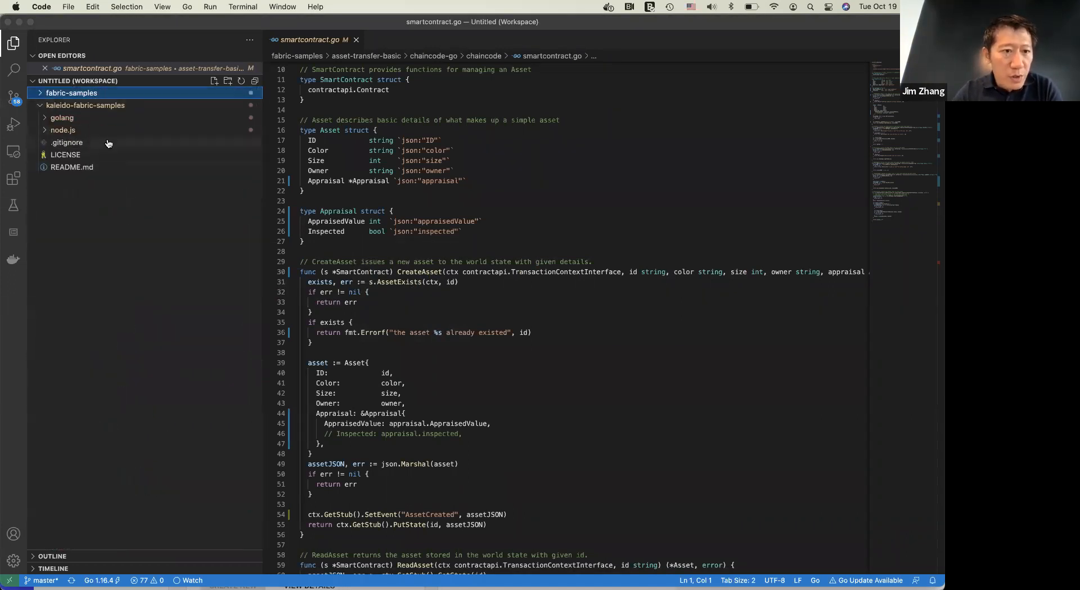
click(78, 119)
click(86, 123)
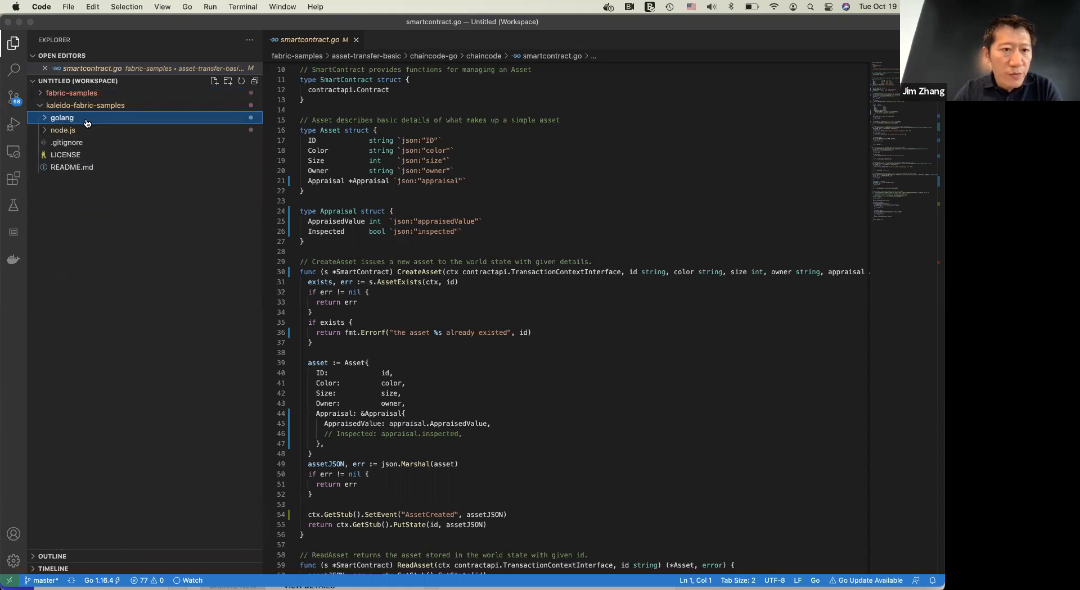
Switch to Chrome and view the kaleido-io/kaleido-fabric-samples repository page on GitHub and its address
key(super+Tab)
key(super+Tab)
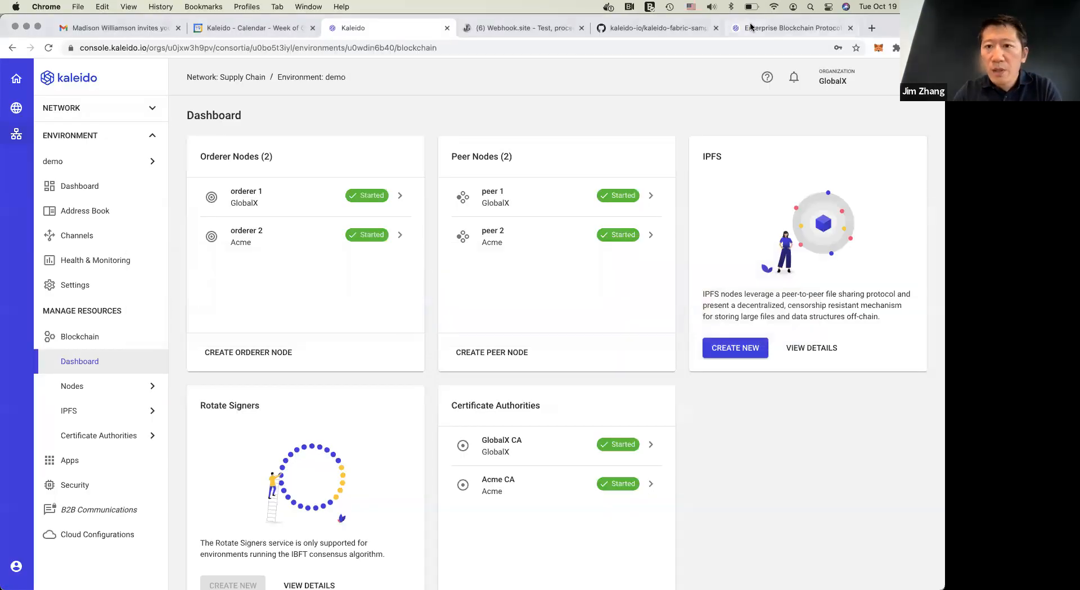
click(664, 28)
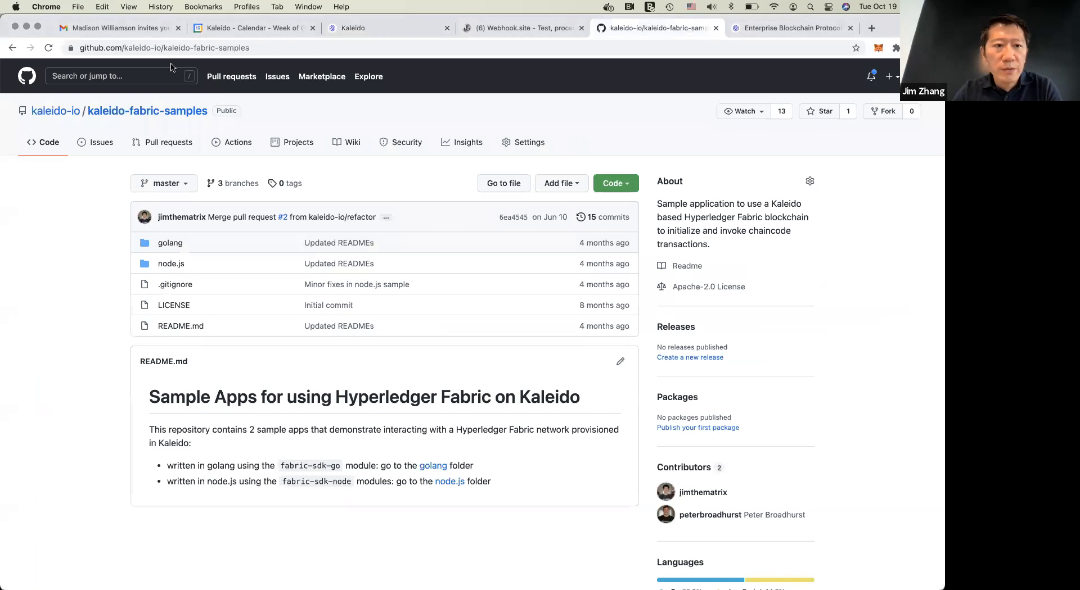
click(130, 47)
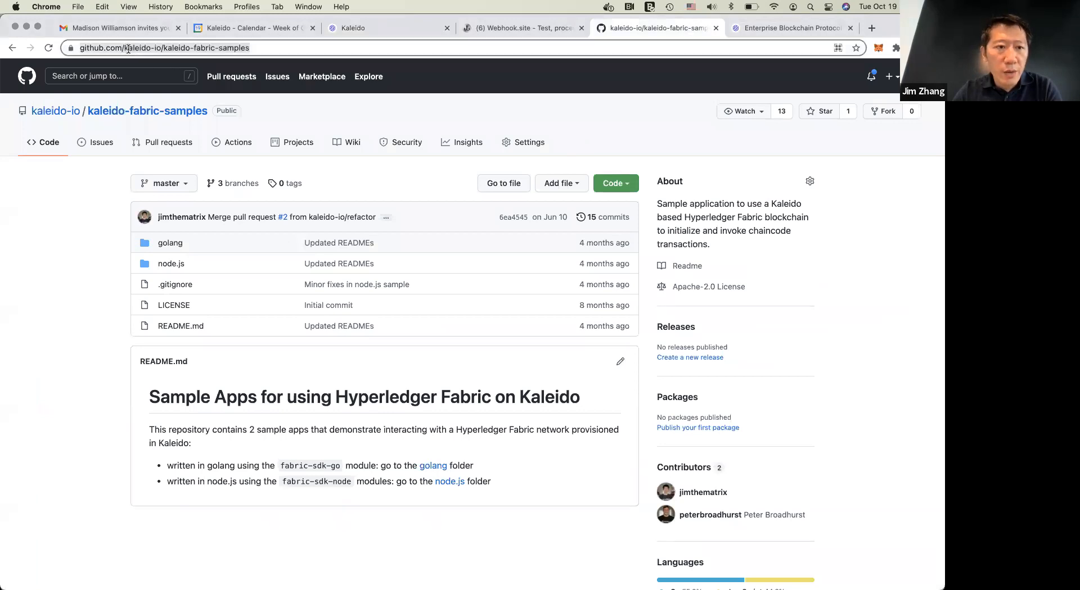
click(162, 47)
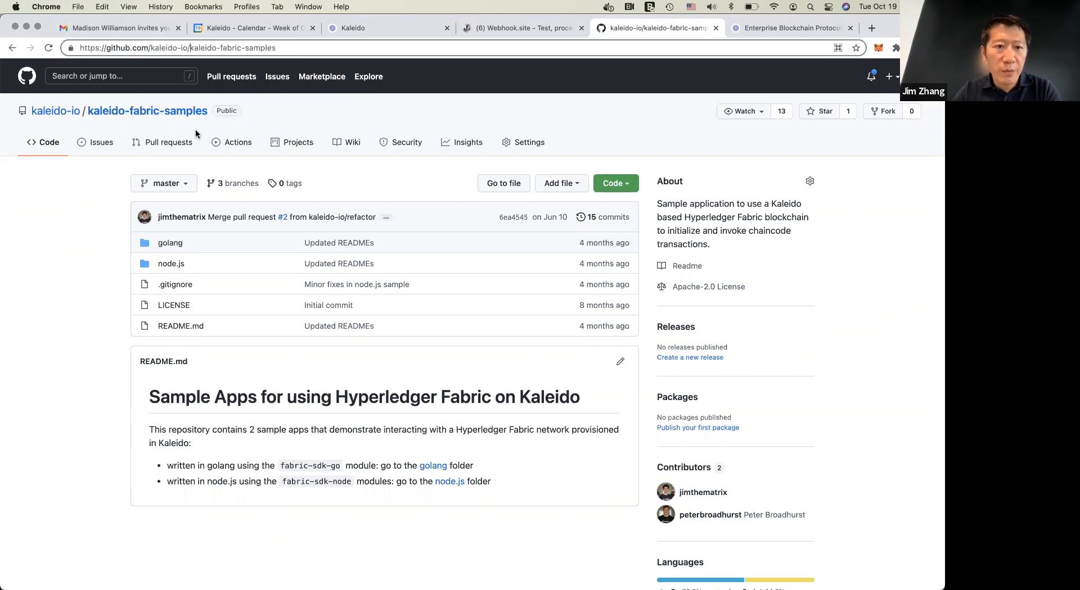
click(59, 346)
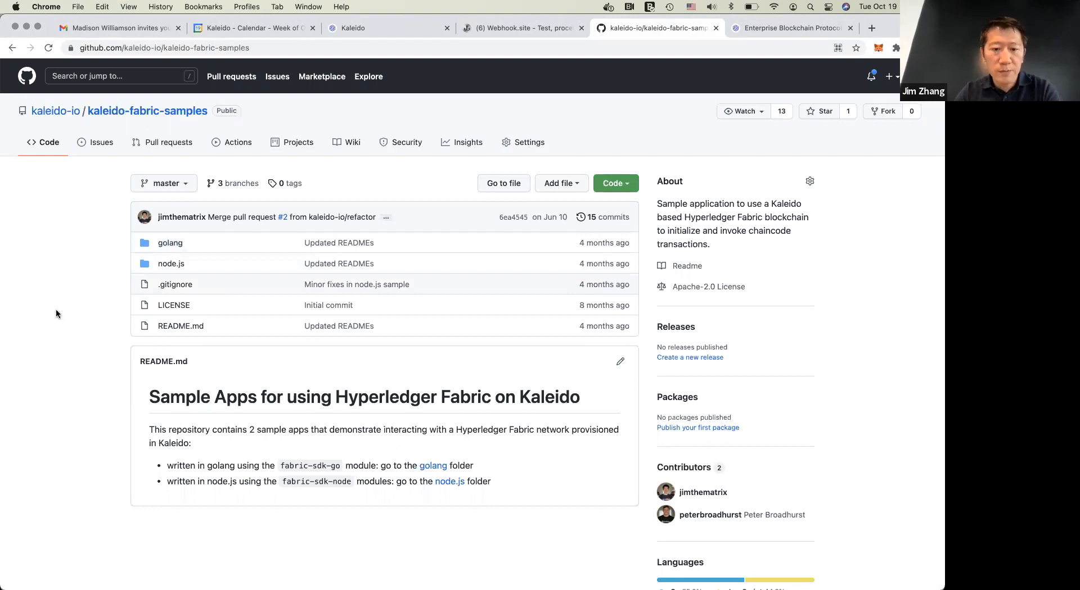
Switch to Visual Studio Code, open main.go in the golang folder of kaleido-fabric-samples and read through its main function
key(super+Tab)
key(super+Tab)
key(super+Tab)
click(47, 121)
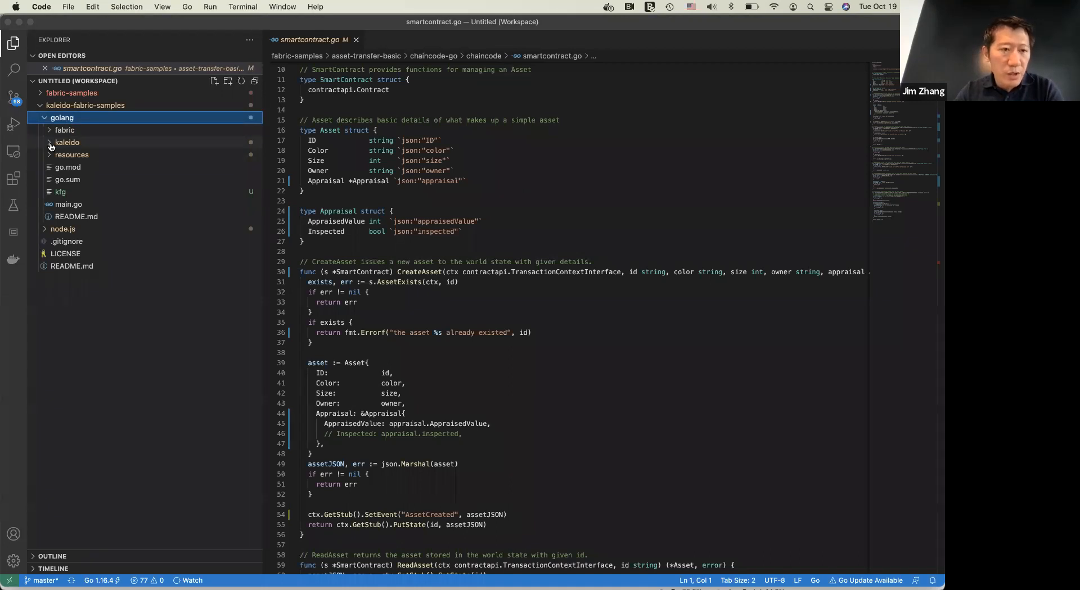
click(83, 204)
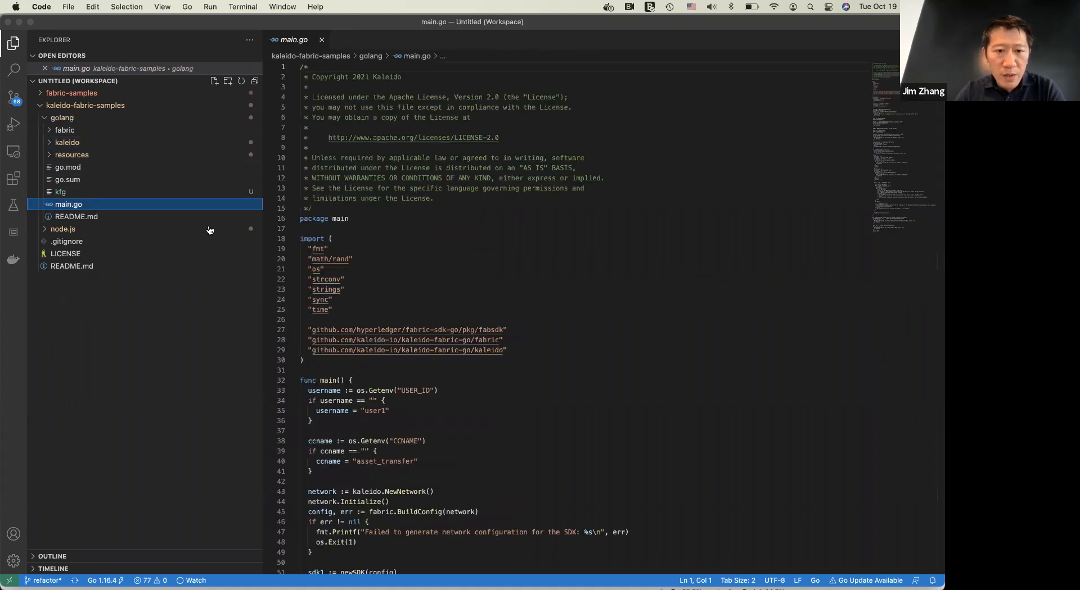
scroll(726, 410, down, 10)
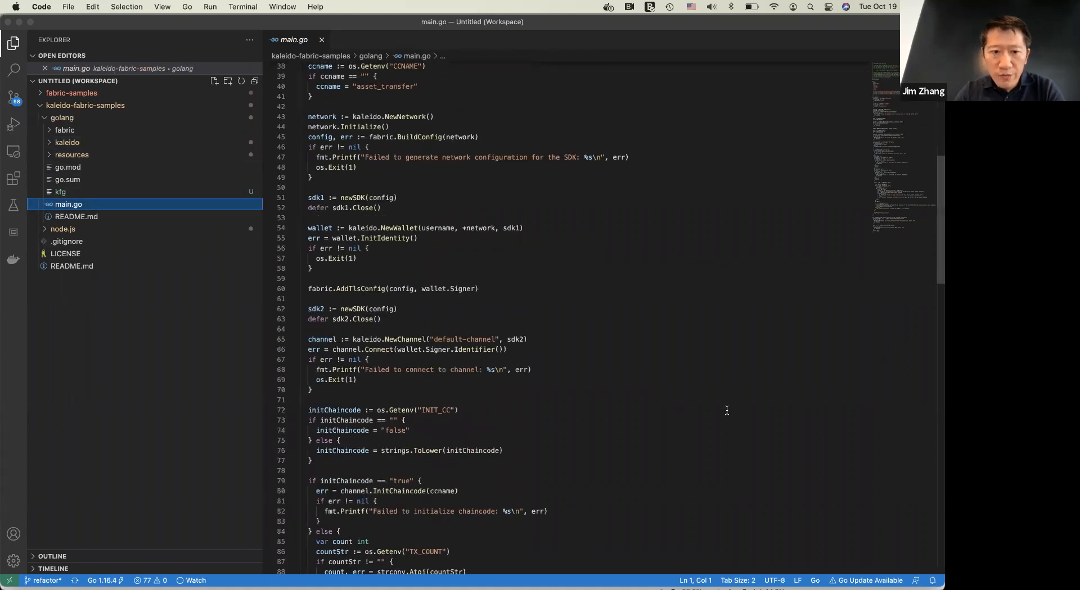
scroll(727, 410, down, 1)
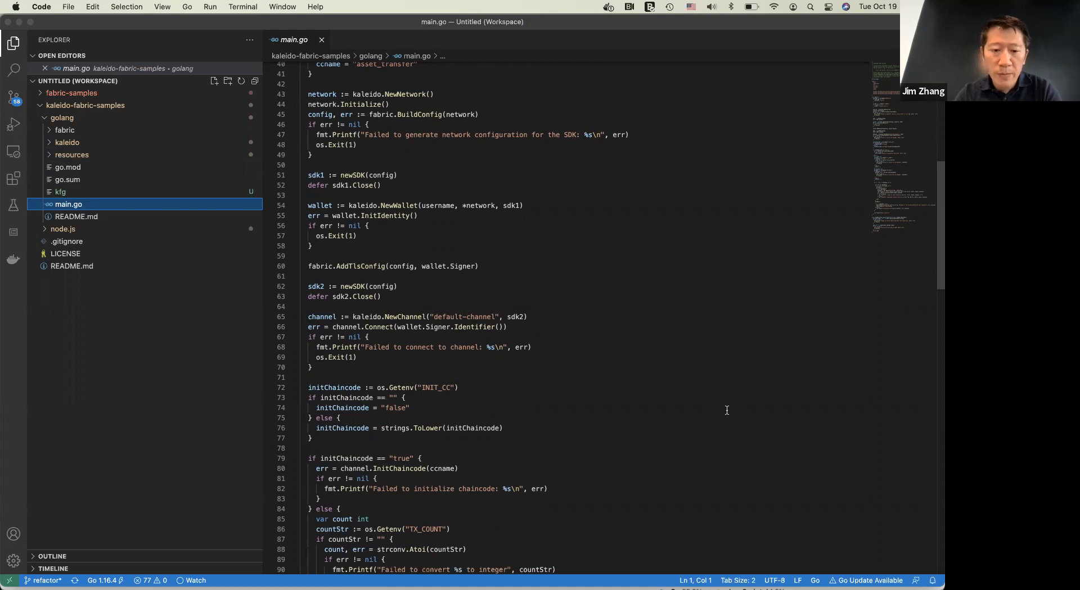
scroll(726, 410, down, 8)
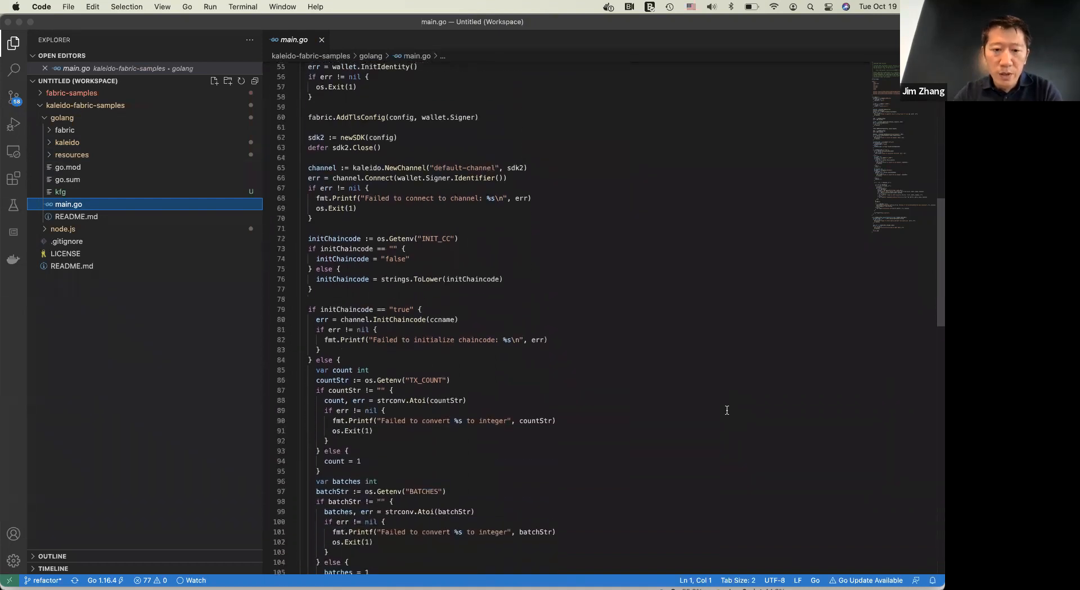
scroll(727, 410, down, 2)
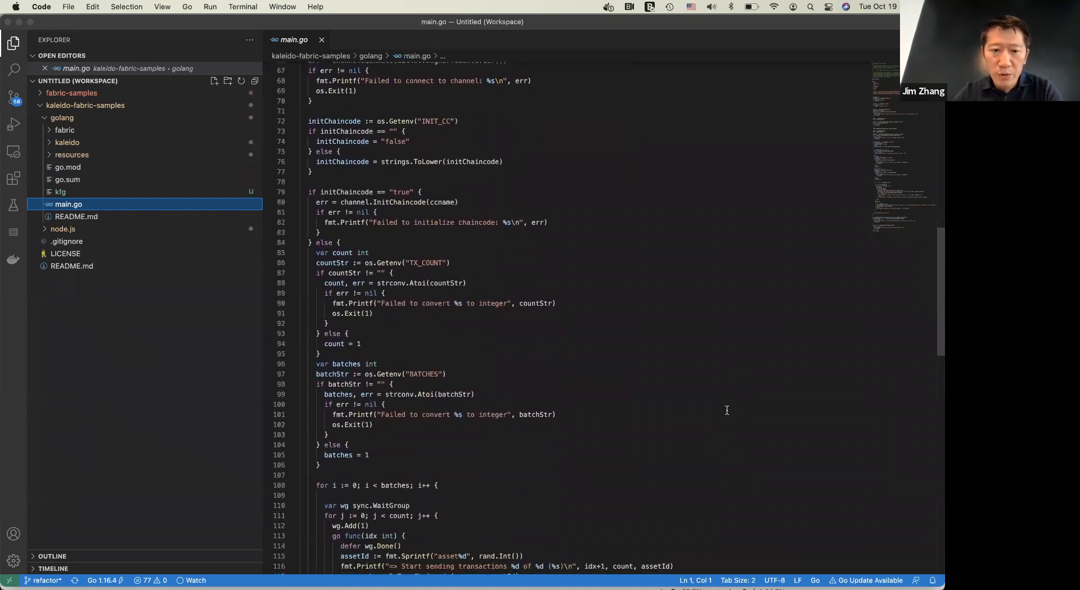
scroll(727, 410, up, 12)
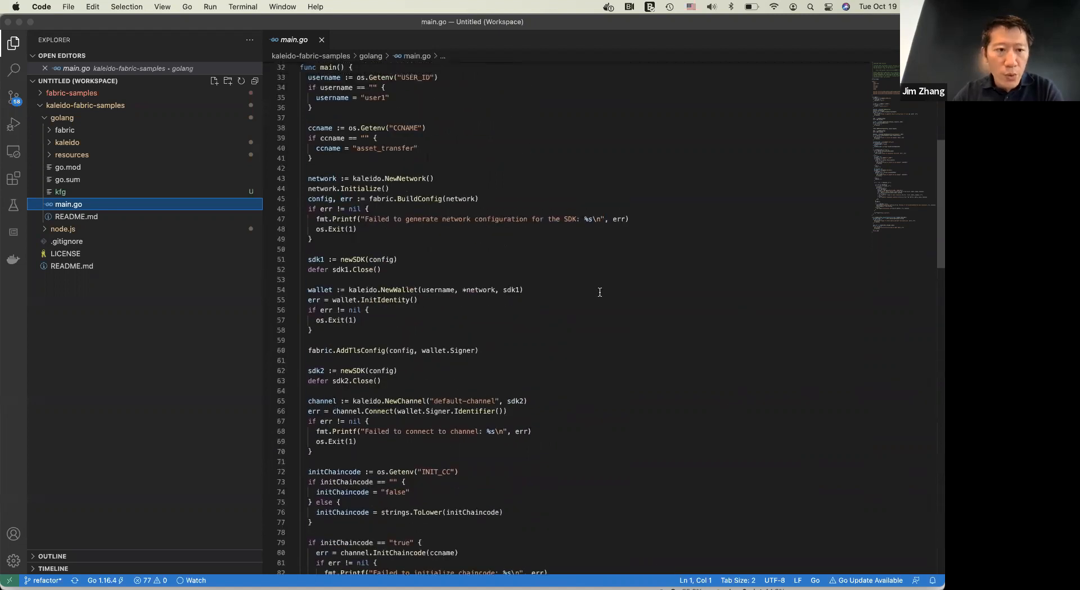
Open network.go in the kaleido folder and read through its network initialization and consortium selection code
click(84, 144)
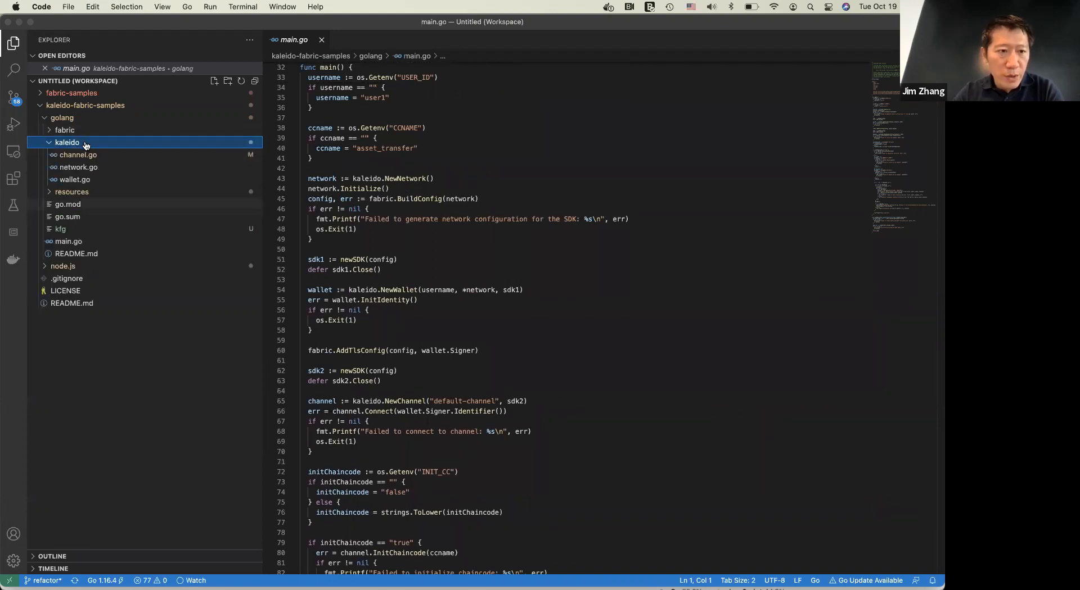
click(103, 168)
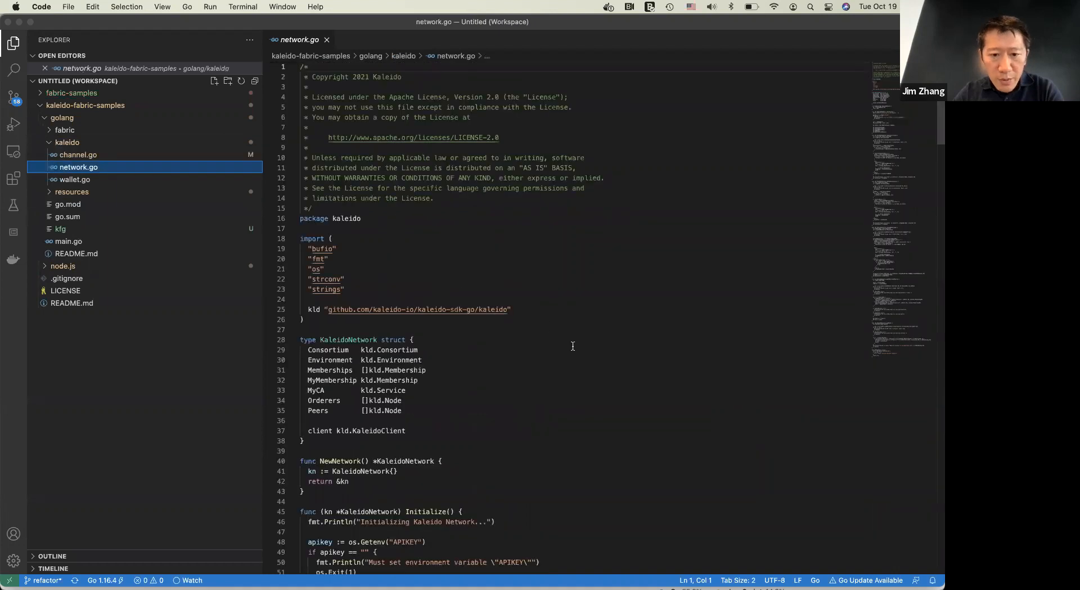
scroll(572, 346, down, 15)
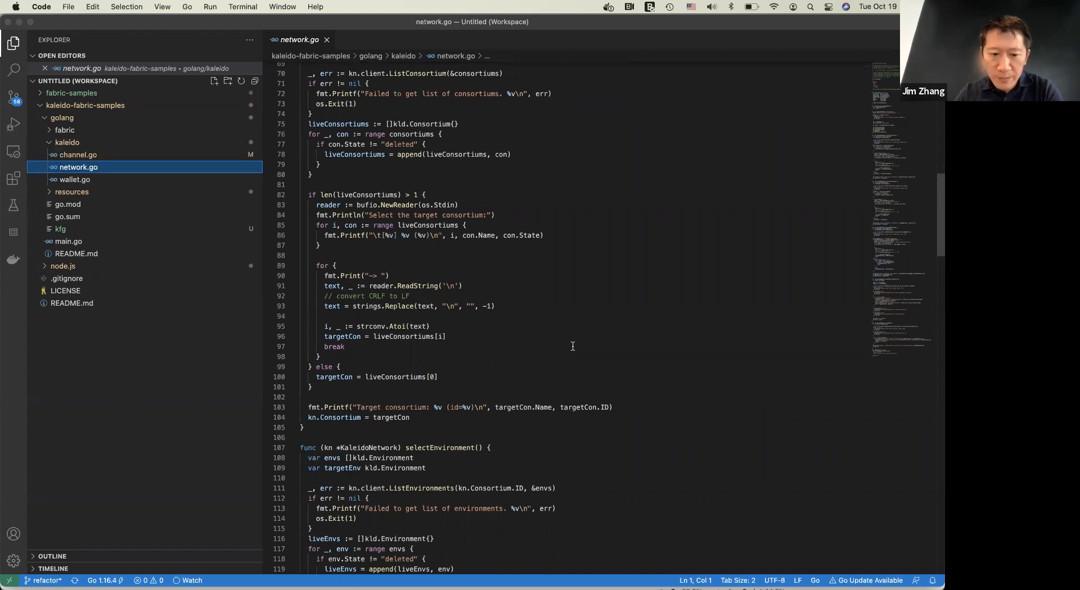
click(538, 304)
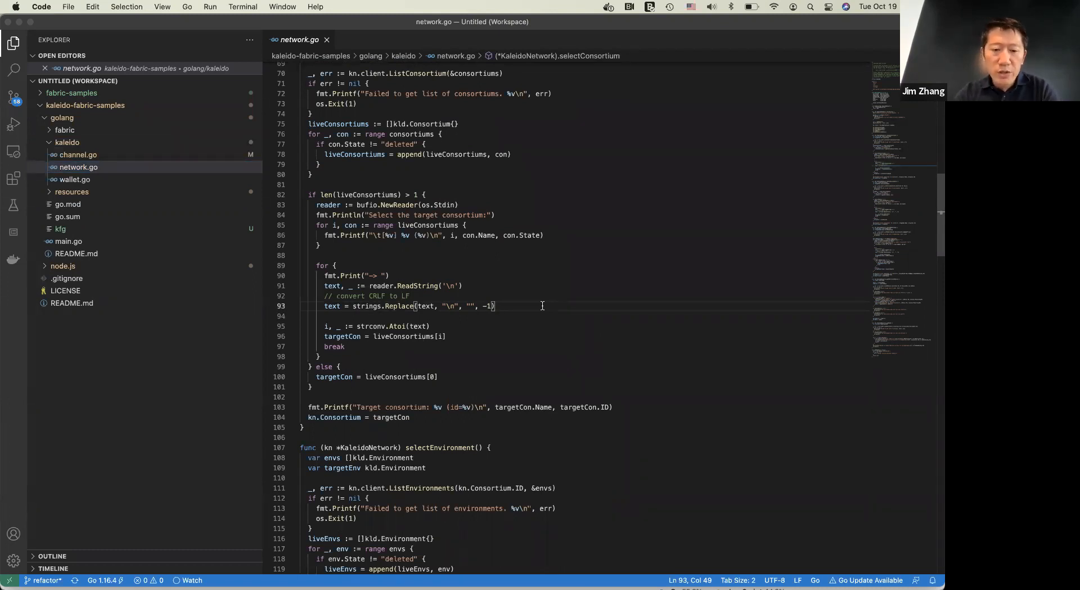
key(super+Tab)
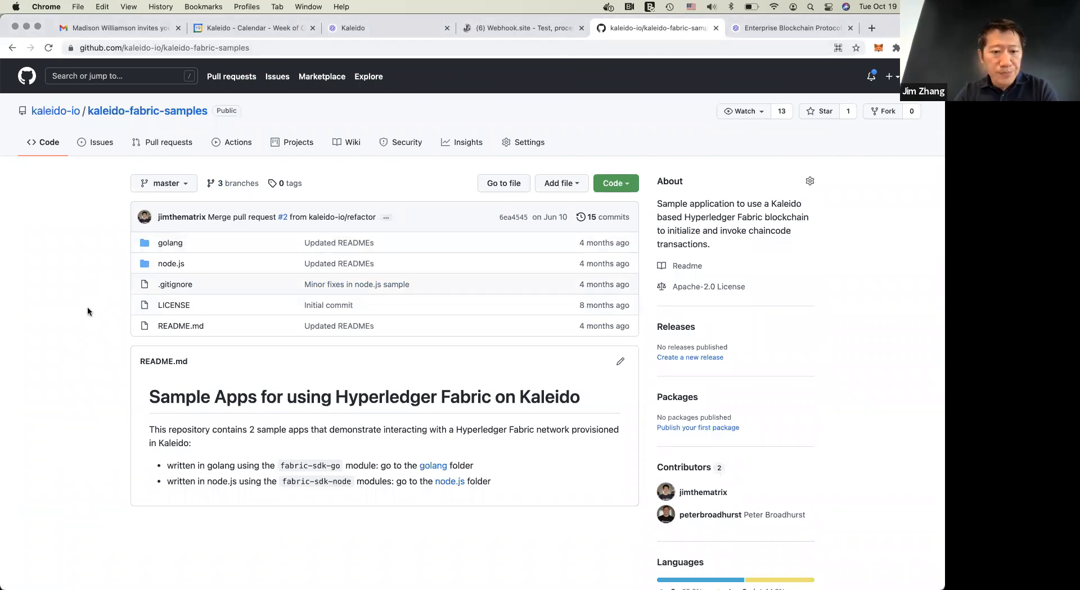
key(super+Tab)
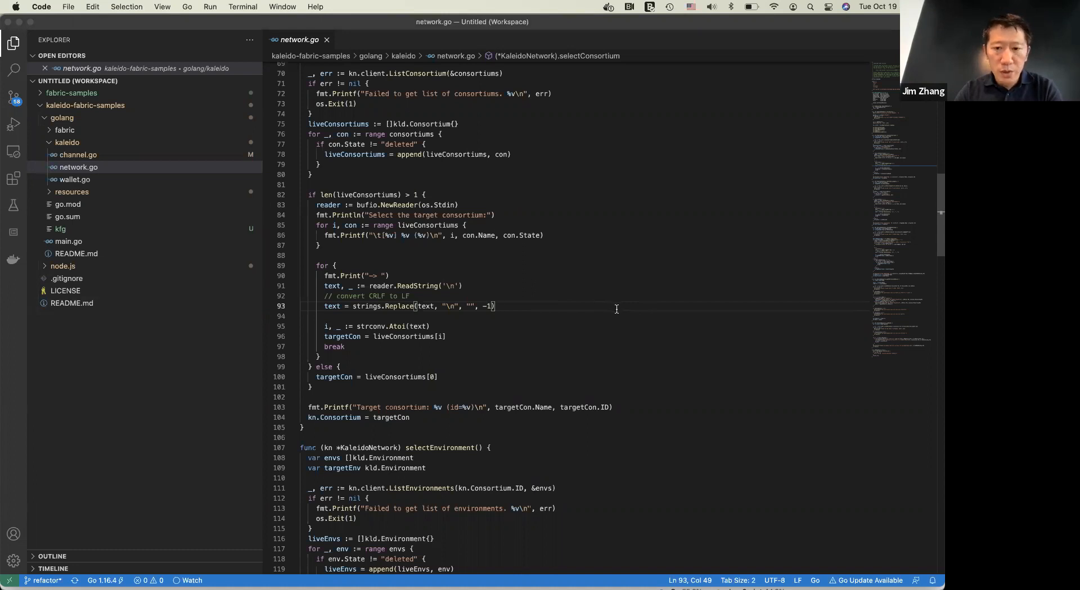
scroll(617, 309, up, 1)
key(super+Tab)
key(super+Tab)
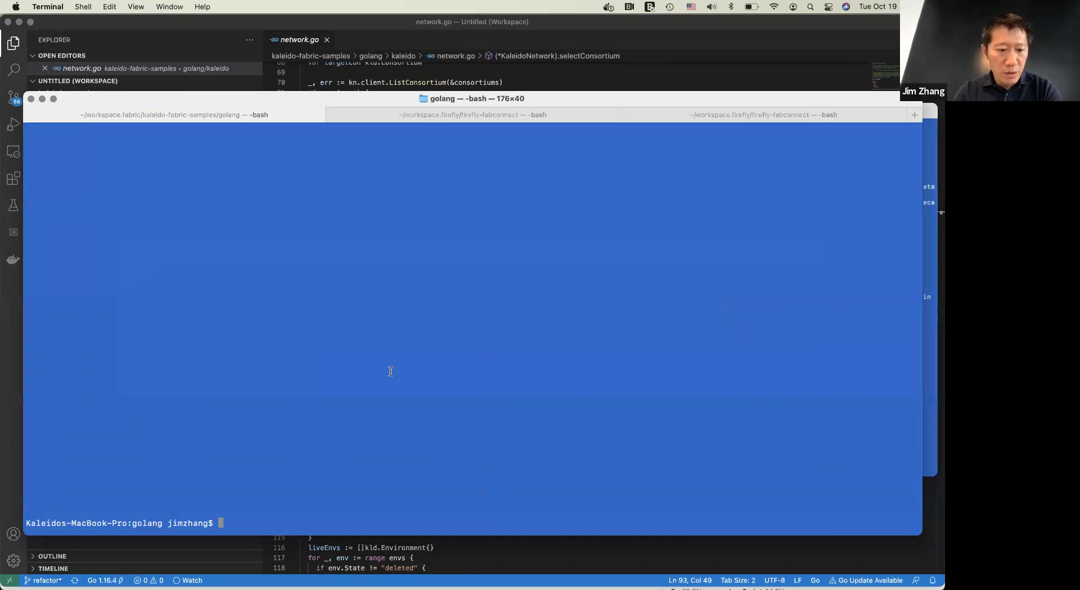
text(./)
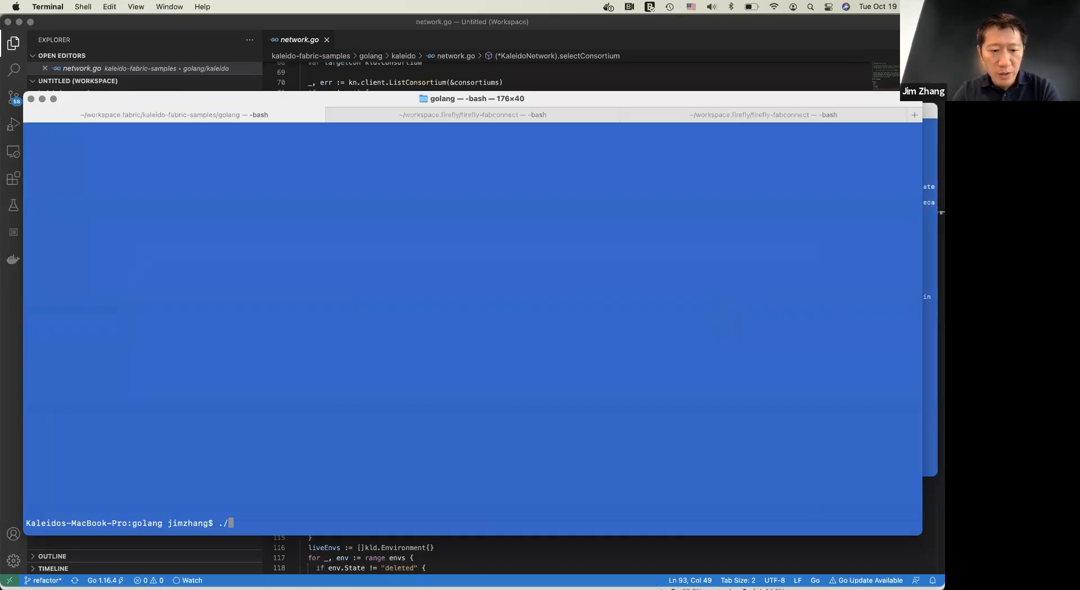
text(kfg)
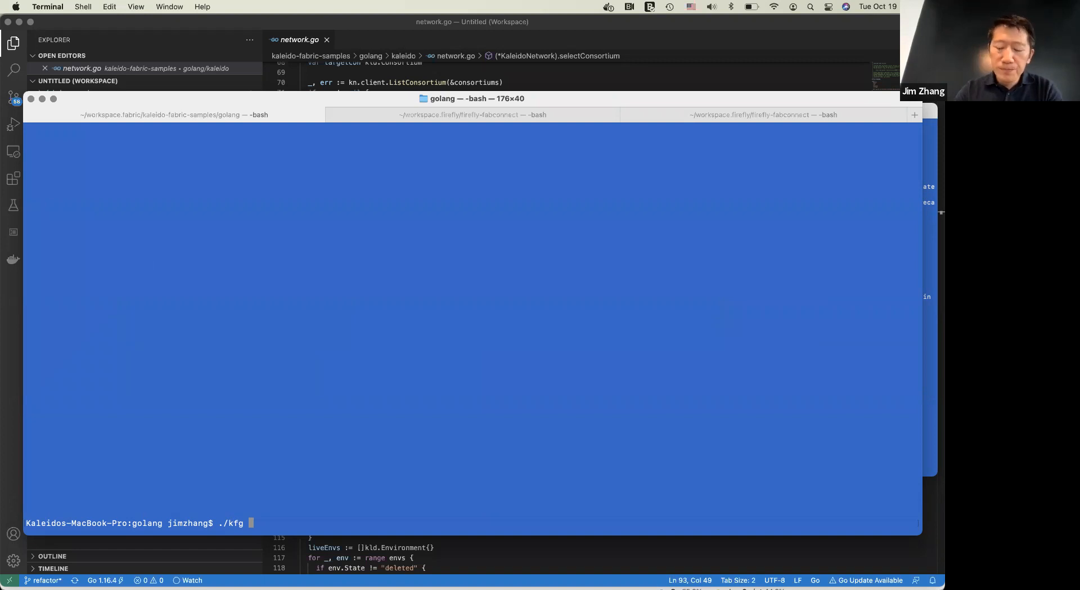
key(BackSpace)
key(BackSpace)
key(BackSpace)
key(BackSpace)
key(BackSpace)
key(BackSpace)
text(export APIKEY=)
key(BackSpace)
key(BackSpace)
key(BackSpace)
key(BackSpace)
key(BackSpace)
key(BackSpace)
key(BackSpace)
key(BackSpace)
key(BackSpace)
key(BackSpace)
key(BackSpace)
key(BackSpace)
key(BackSpace)
key(BackSpace)
Switch to Chrome, open the golang folder of kaleido-fabric-samples on GitHub and read the environment variables in its README's Prerequisite section
key(super+Tab)
key(super+Tab)
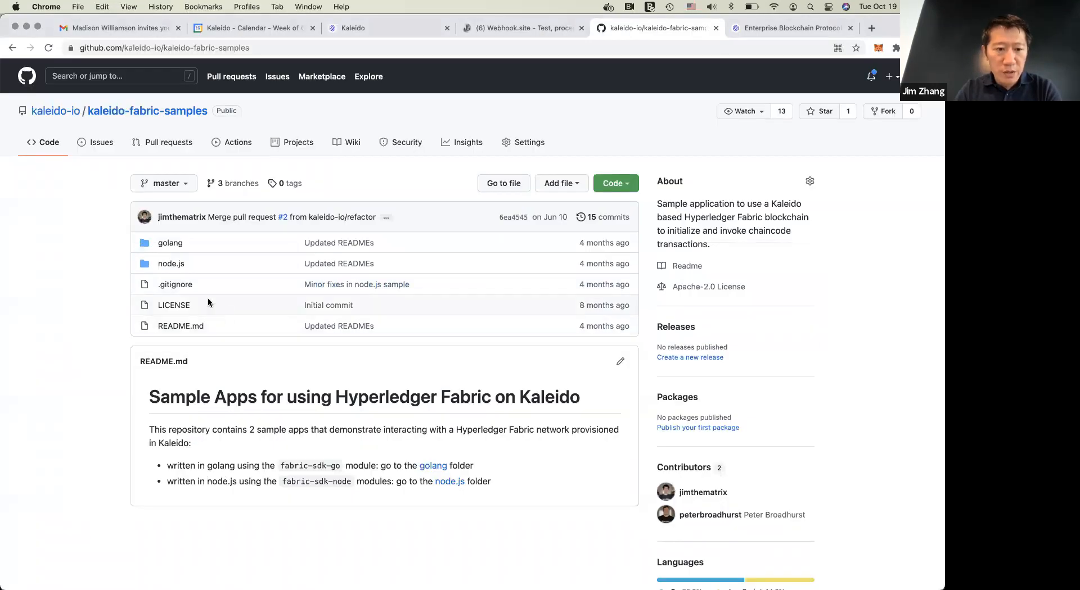
click(172, 244)
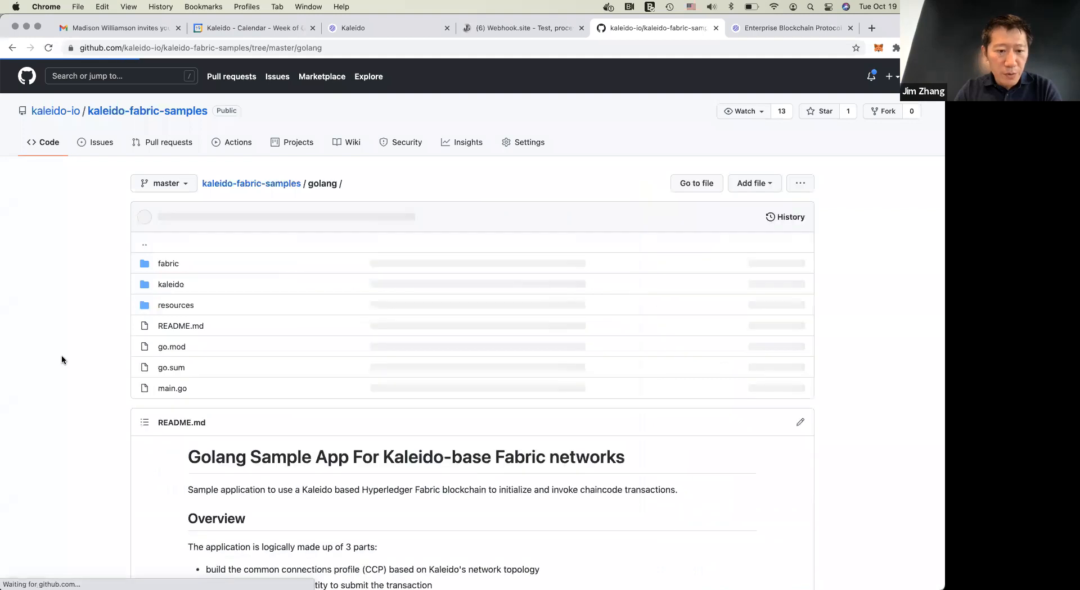
scroll(65, 413, down, 10)
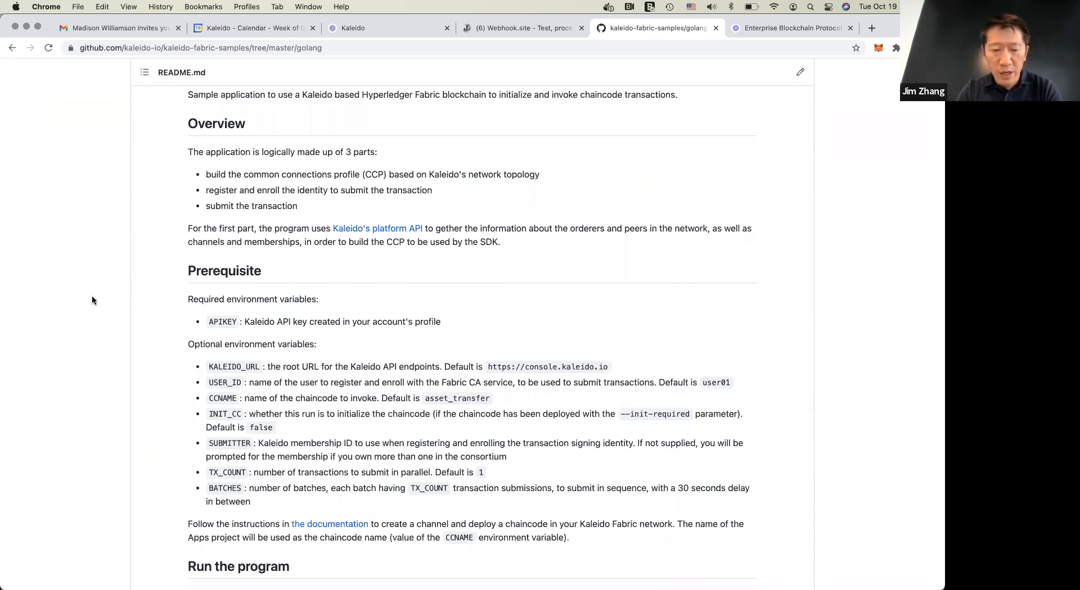
Switch to Terminal, run ./kfg in the golang folder and select option 0, Supply Chain, as the target consortium
key(super+Tab)
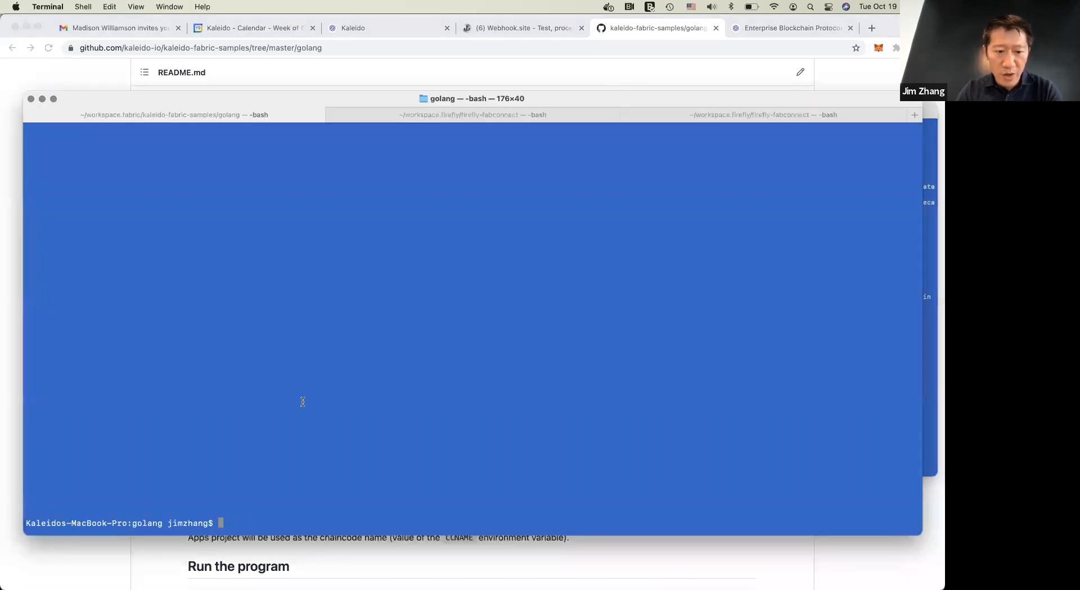
text(./kfg)
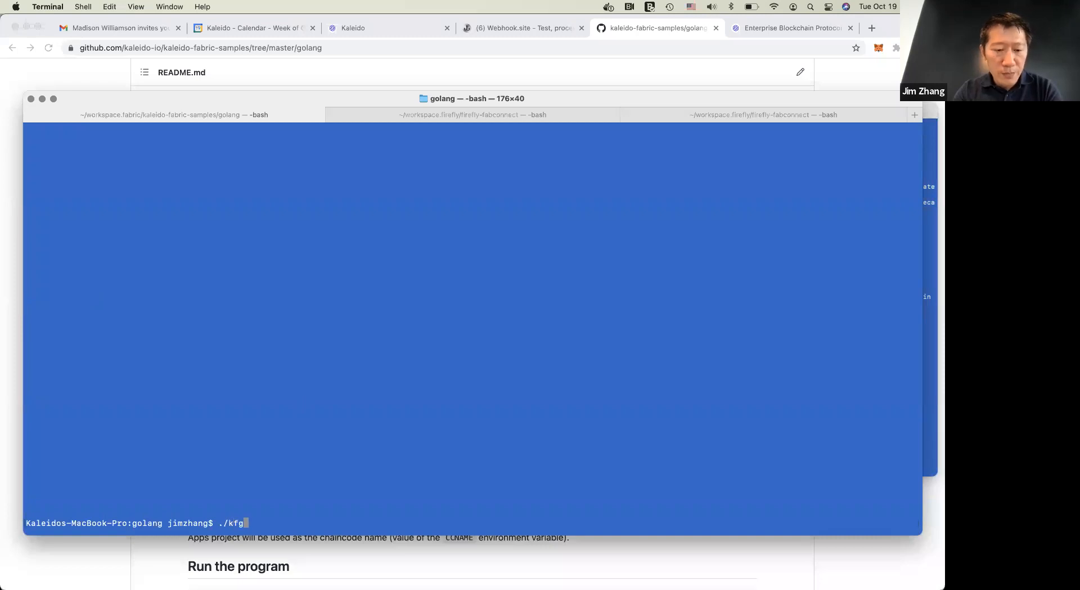
key(Return)
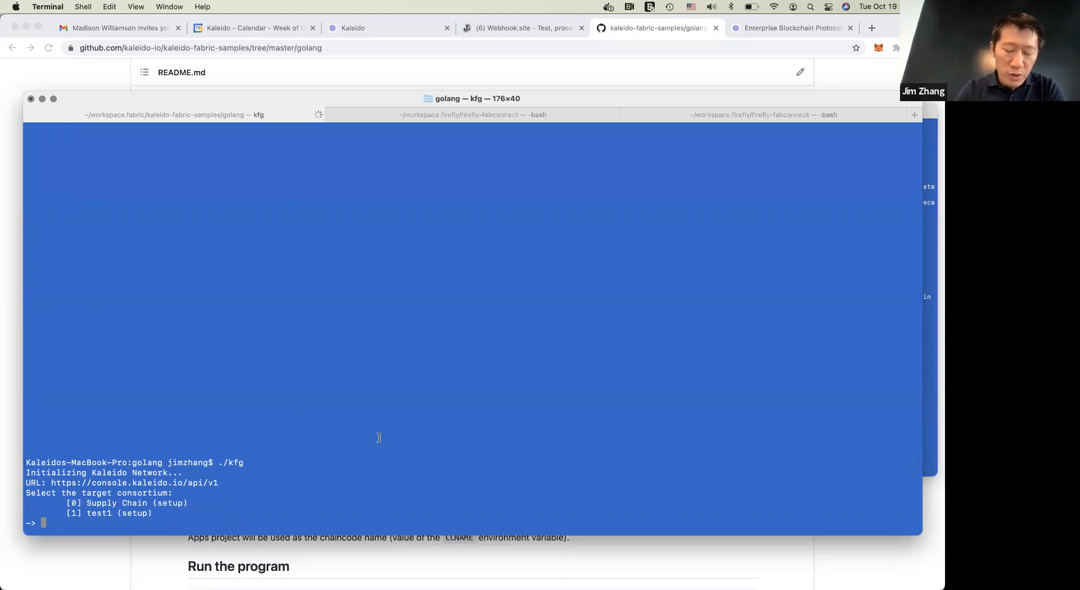
text(0)
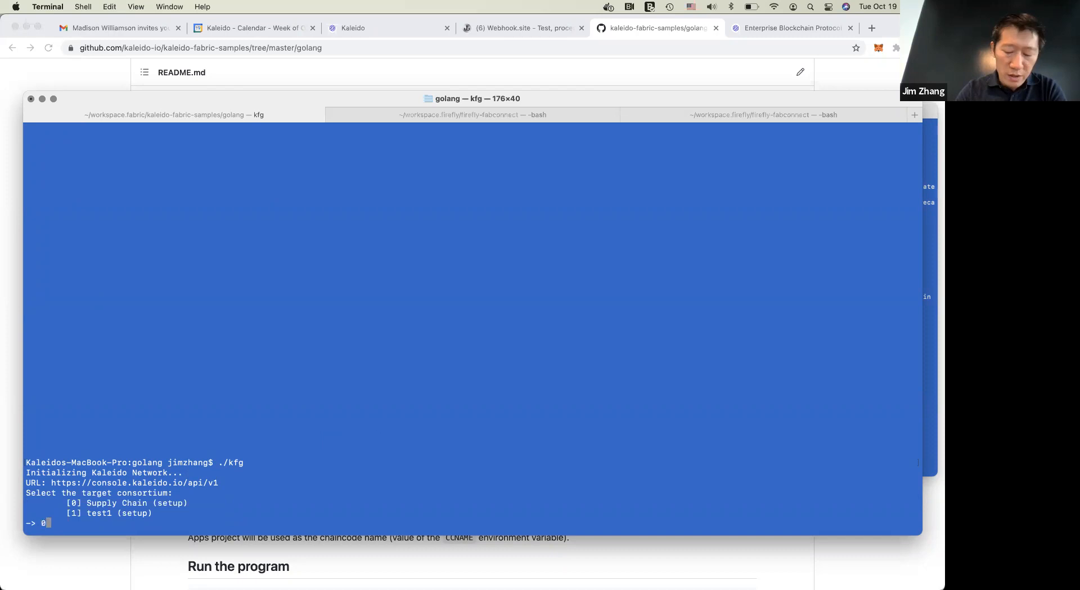
key(Return)
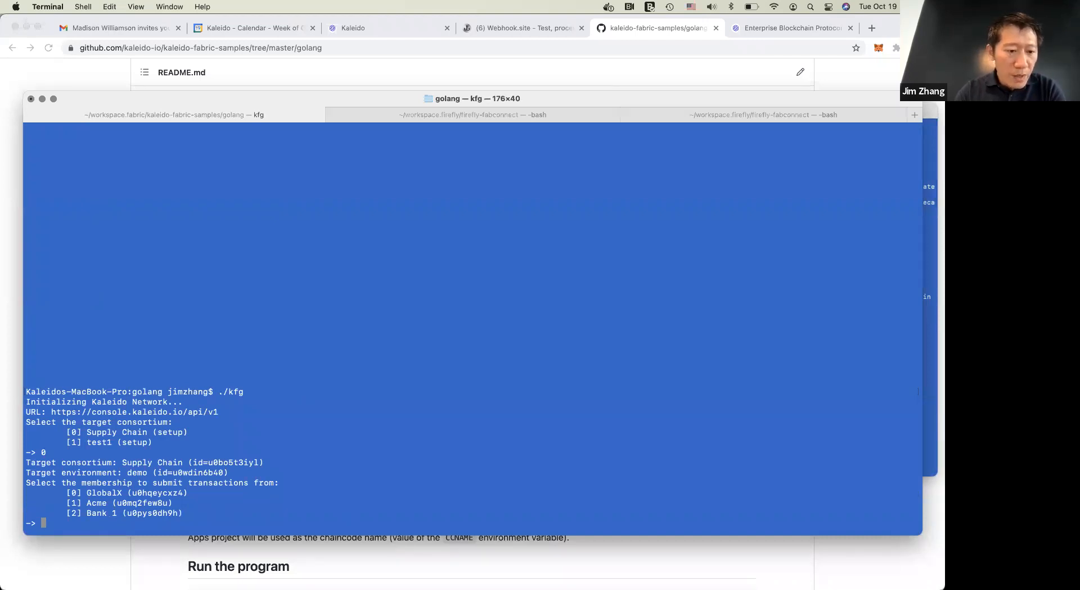
Check the target environment line and select option 0, GlobalX, as the membership to submit transactions from
drag(27, 473, 228, 473)
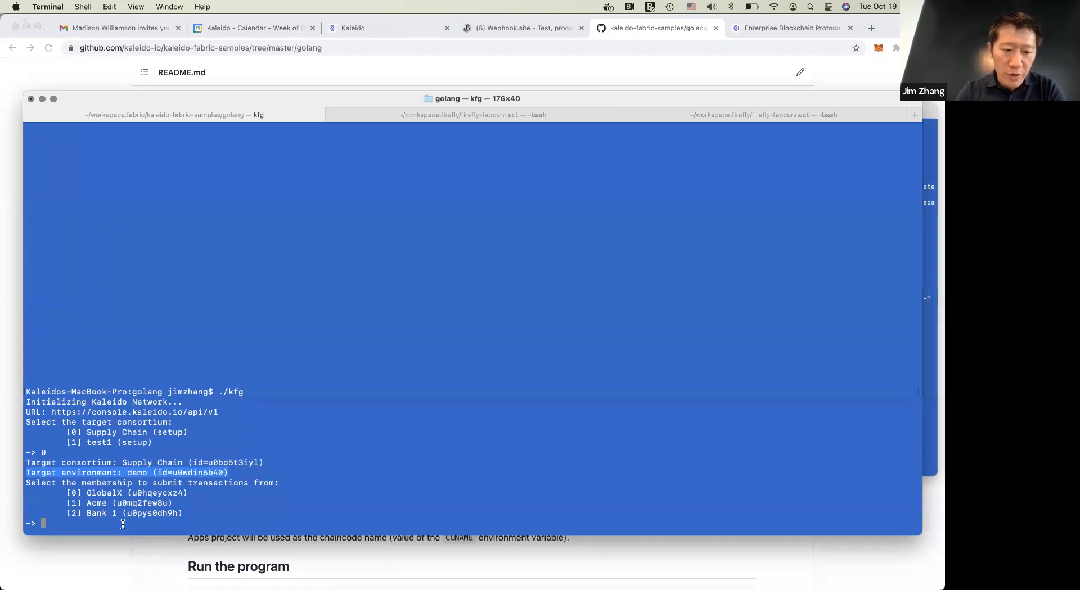
text(0)
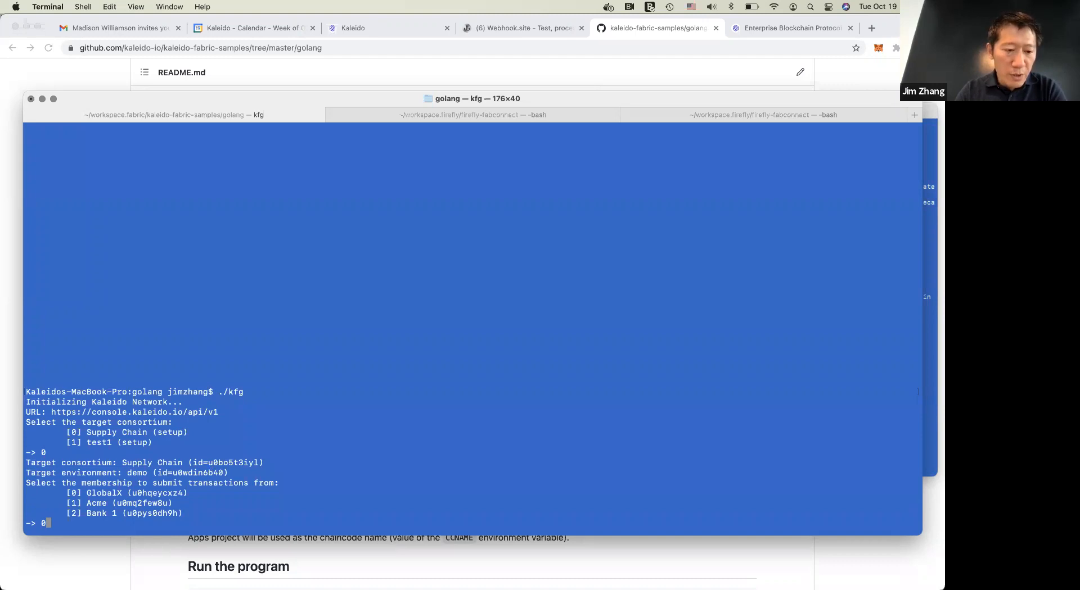
key(Return)
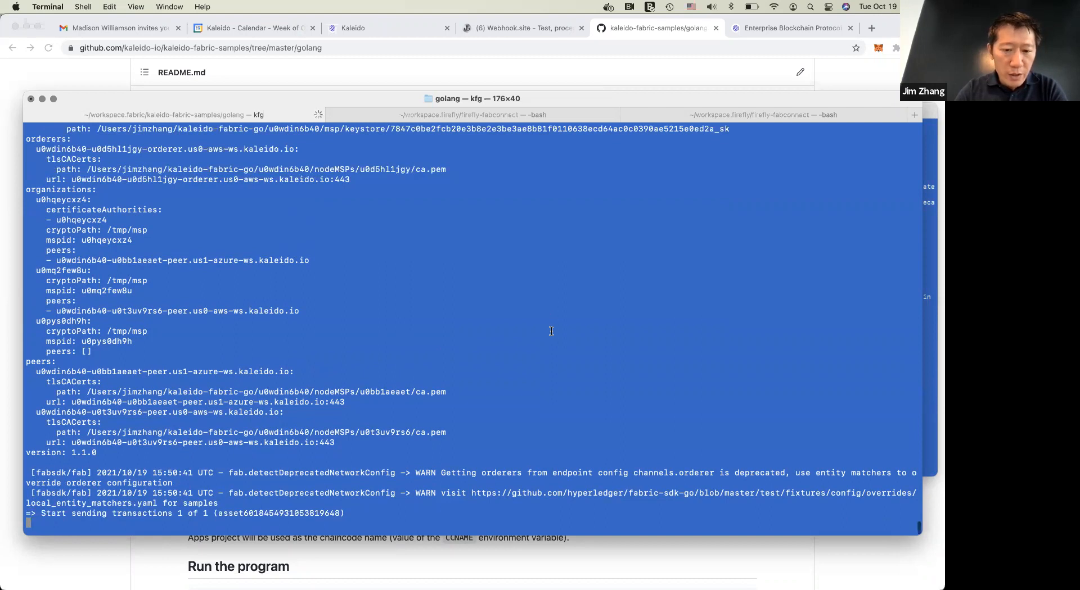
Review the program output for the signing identity and the generated connection profile, from certificateAuthorities to version
scroll(551, 331, up, 10)
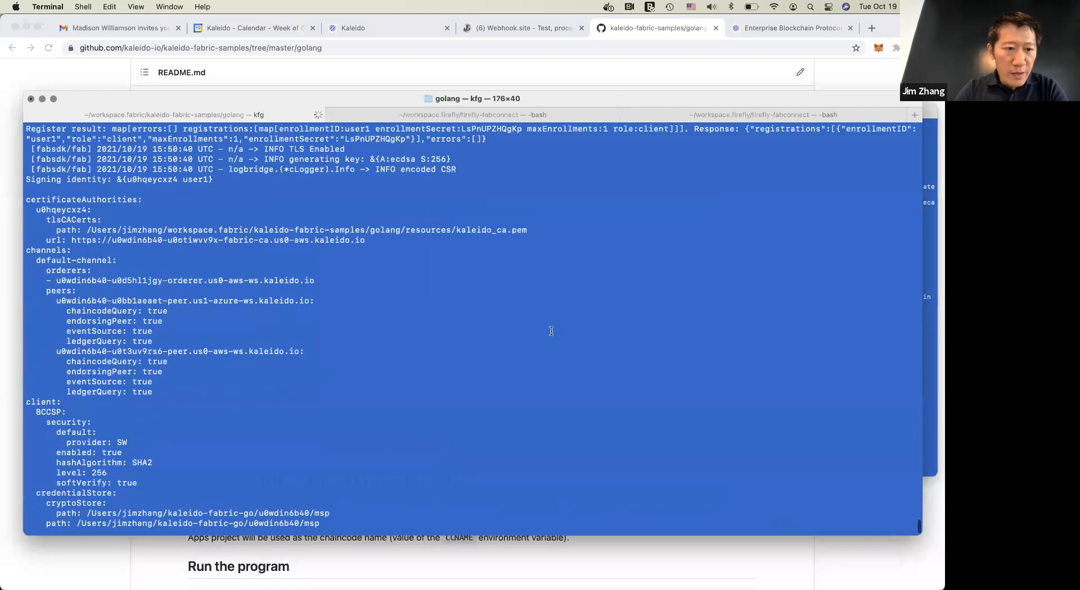
scroll(551, 331, down, 1)
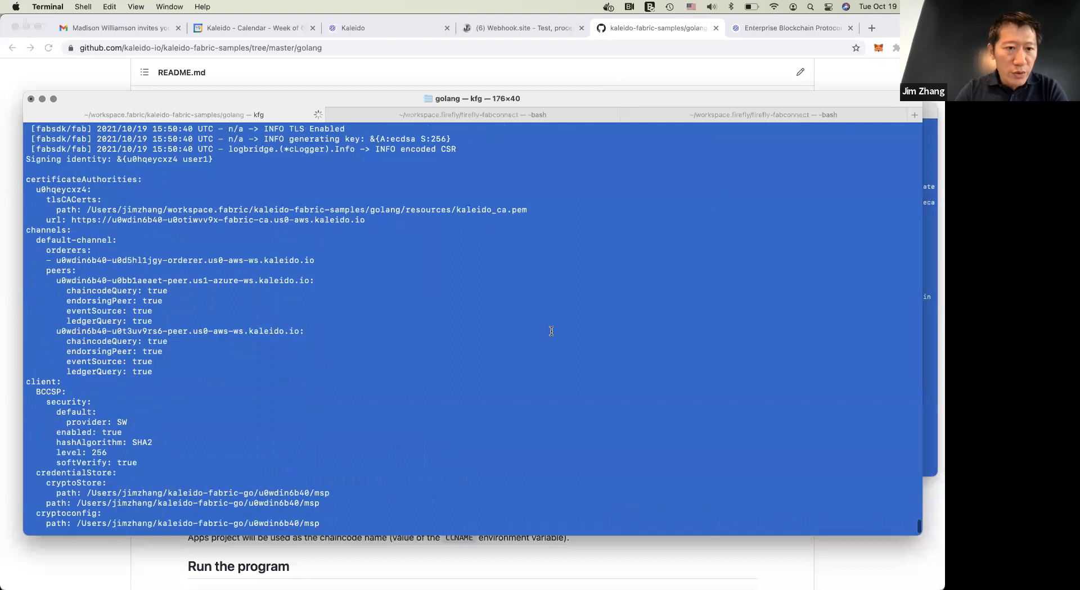
double_click(195, 162)
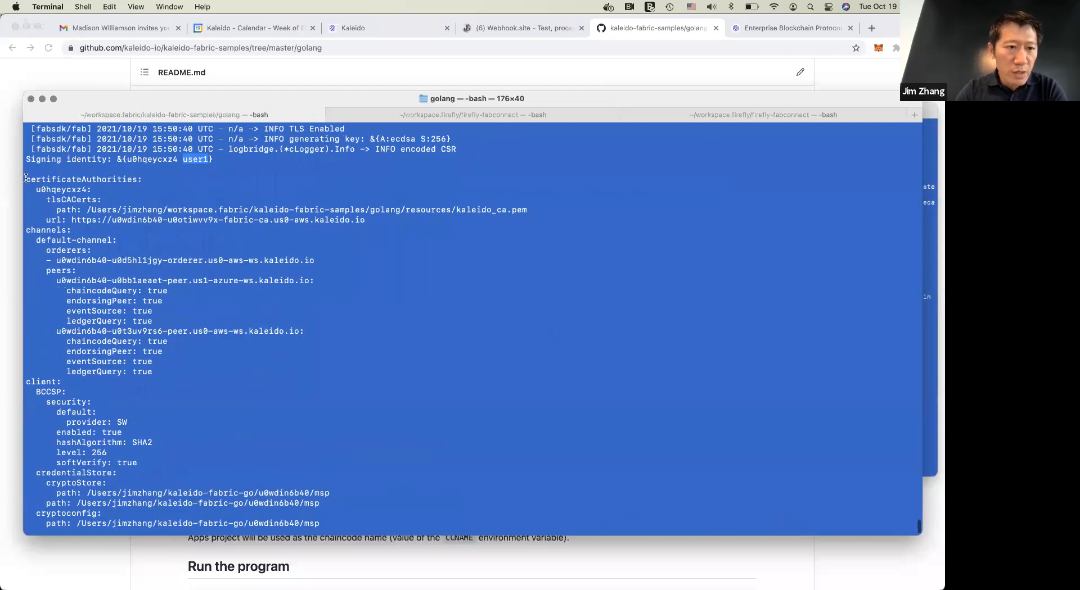
drag(25, 180, 206, 545)
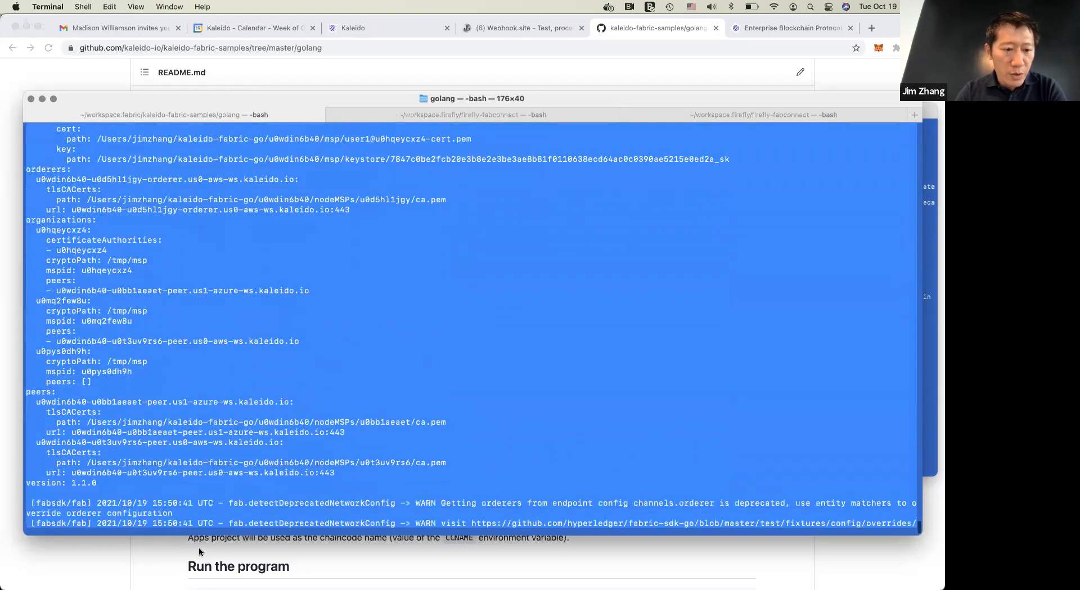
drag(206, 503, 220, 425)
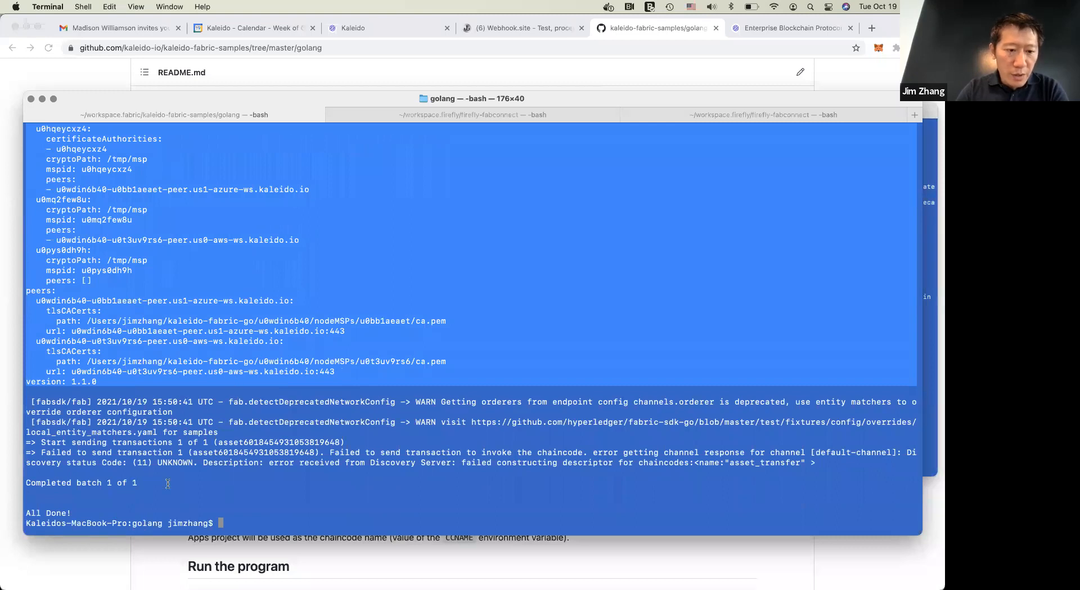
Examine the transaction lines at the end of the output for the submitted asset ID and the channel name used
double_click(244, 443)
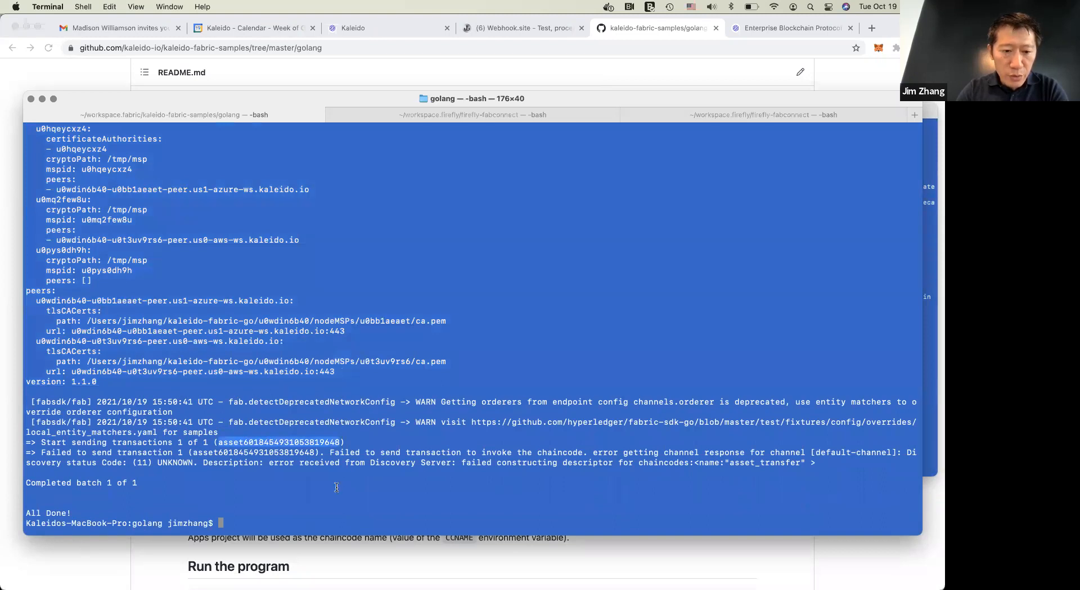
drag(243, 443, 338, 443)
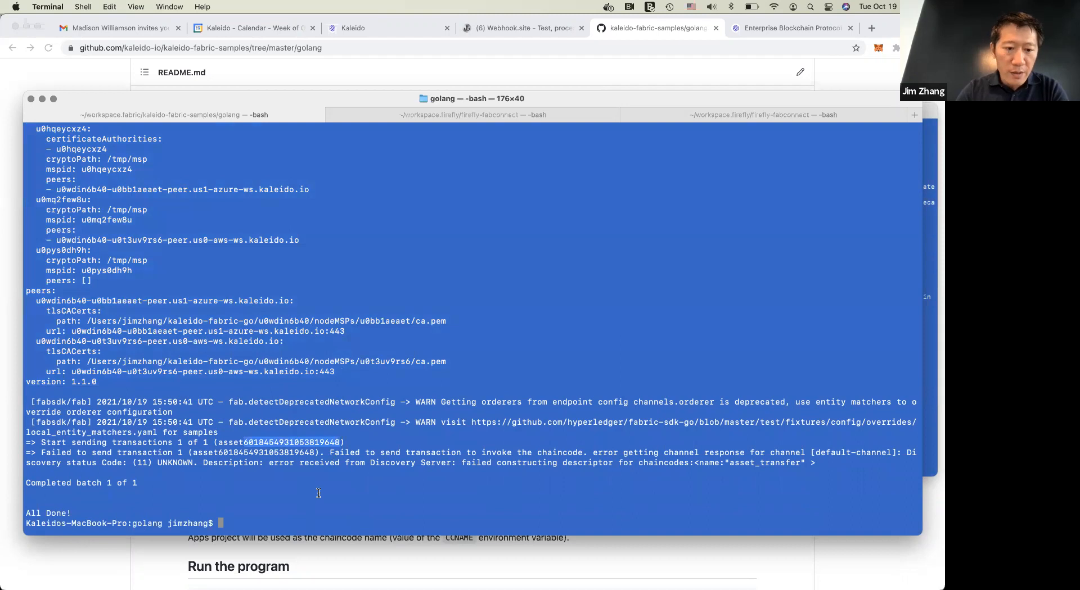
click(294, 493)
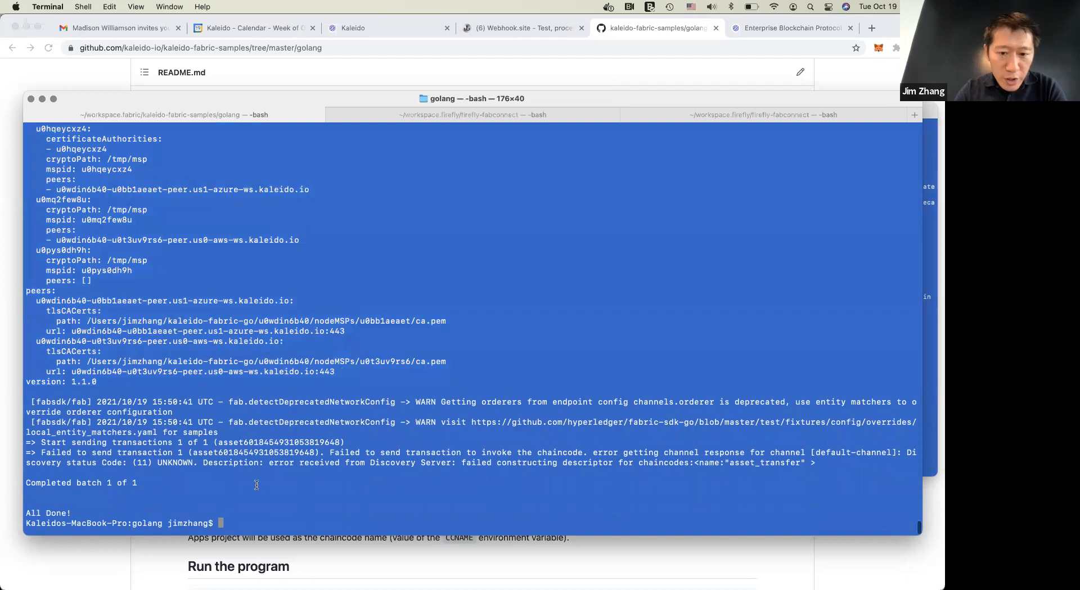
double_click(834, 453)
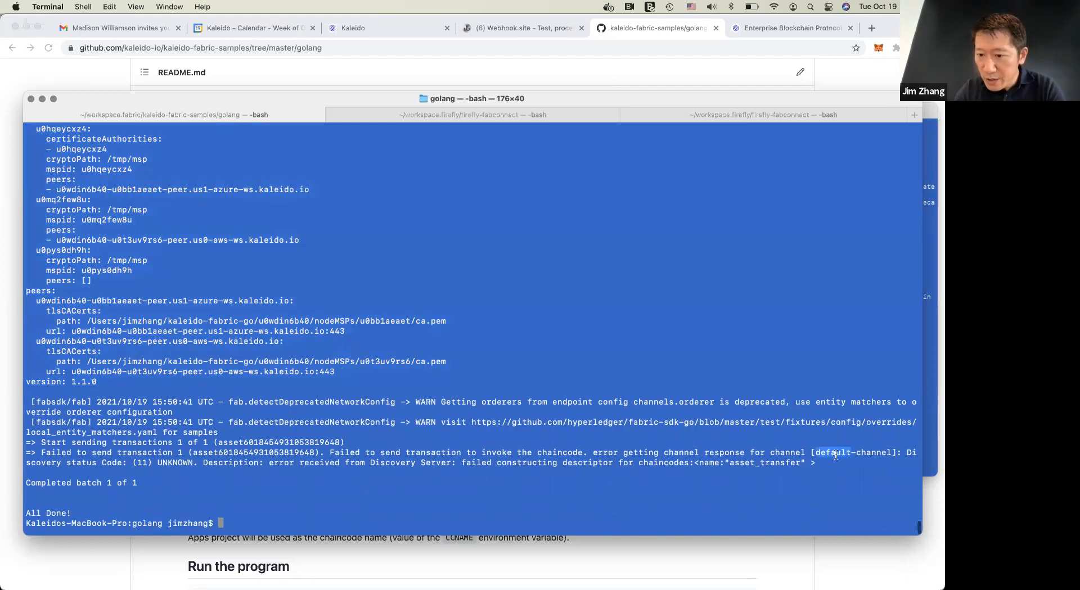
click(845, 483)
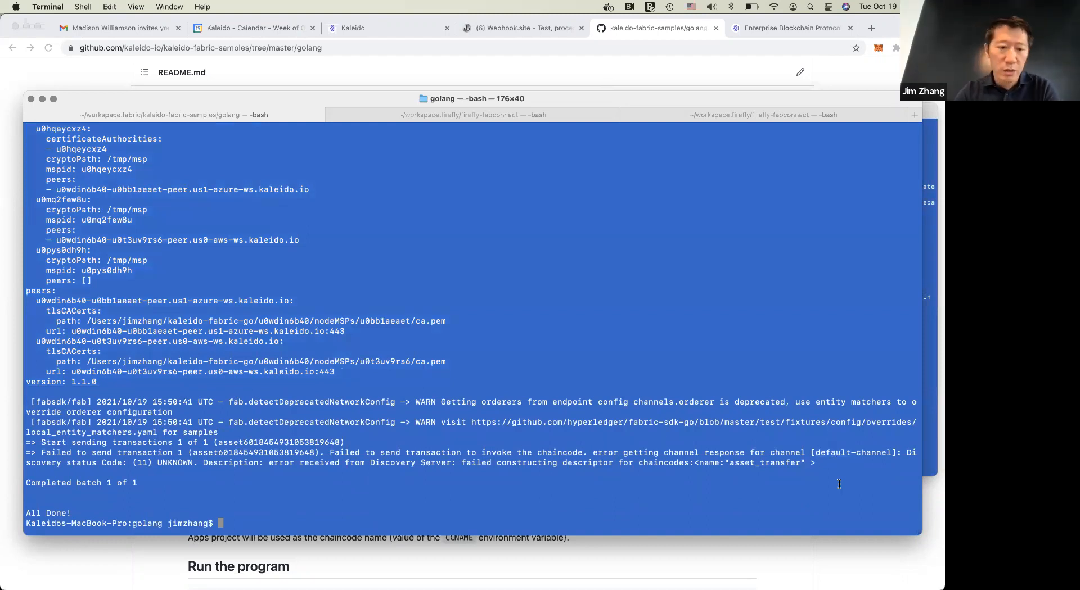
Glance at the README in Chrome, return to Terminal and recheck the user registration, channel configuration and transaction output
key(super+Tab)
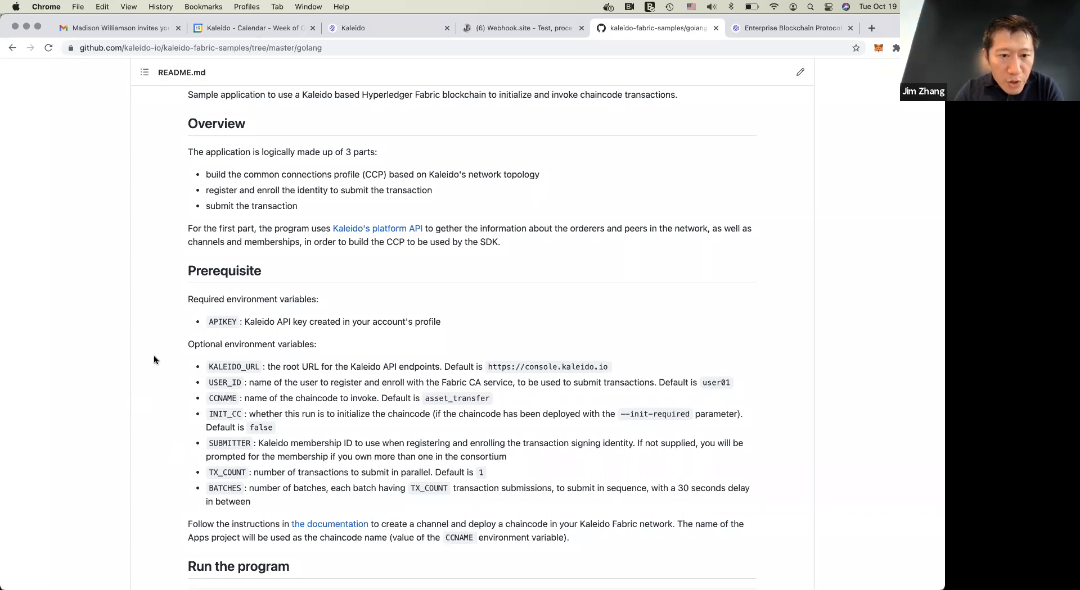
key(super+Tab)
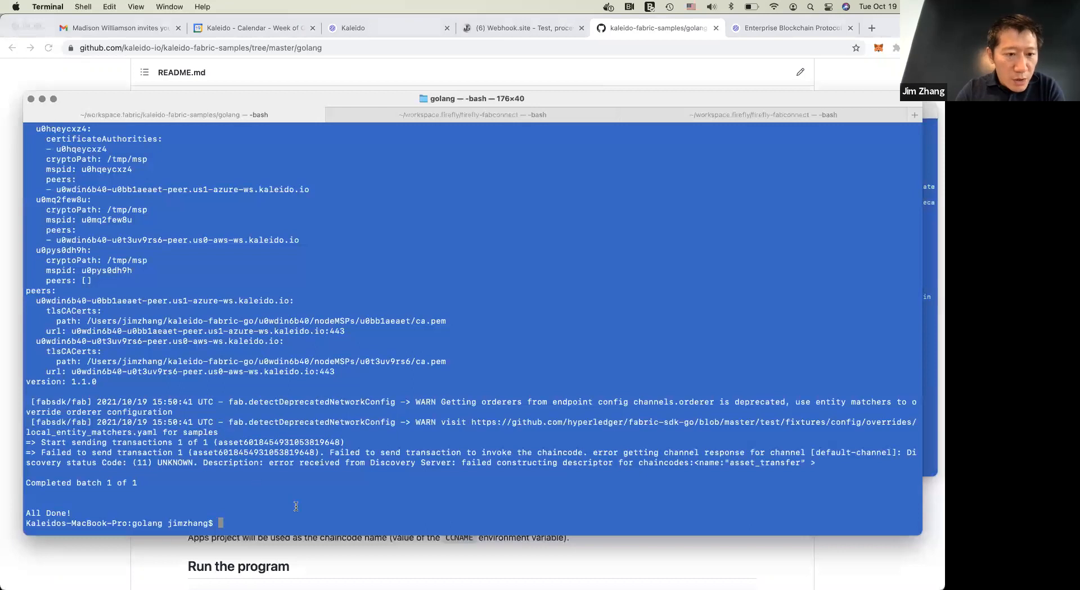
scroll(323, 497, up, 5)
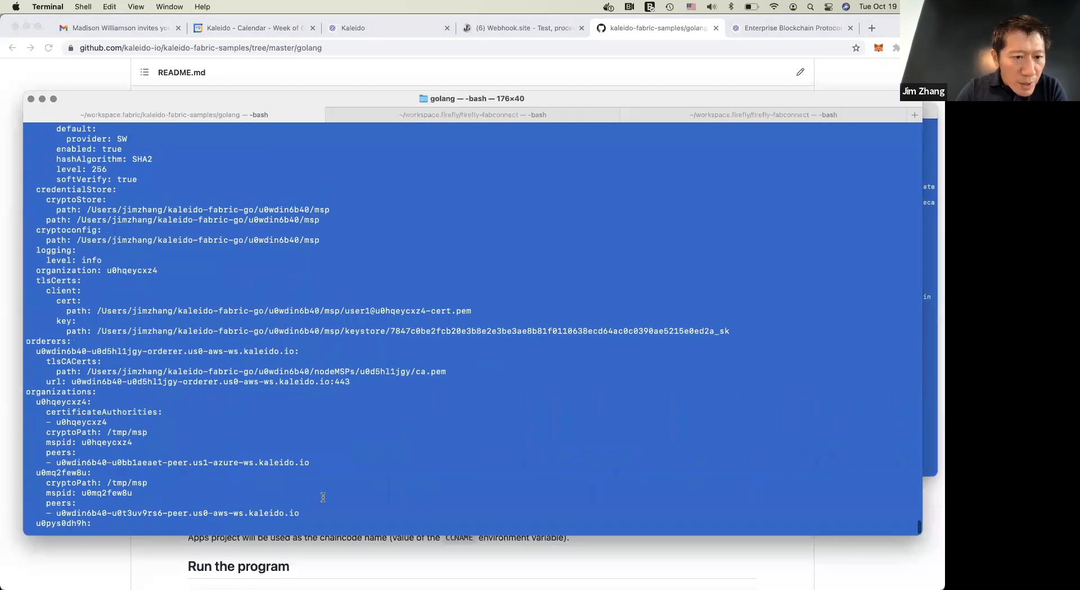
scroll(425, 463, up, 8)
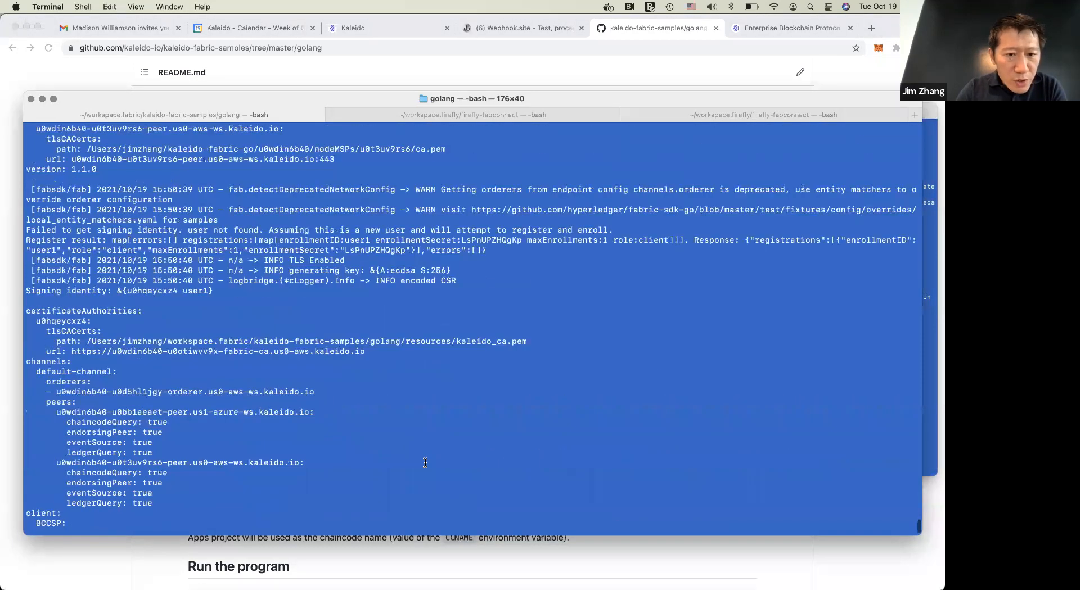
scroll(425, 463, up, 1)
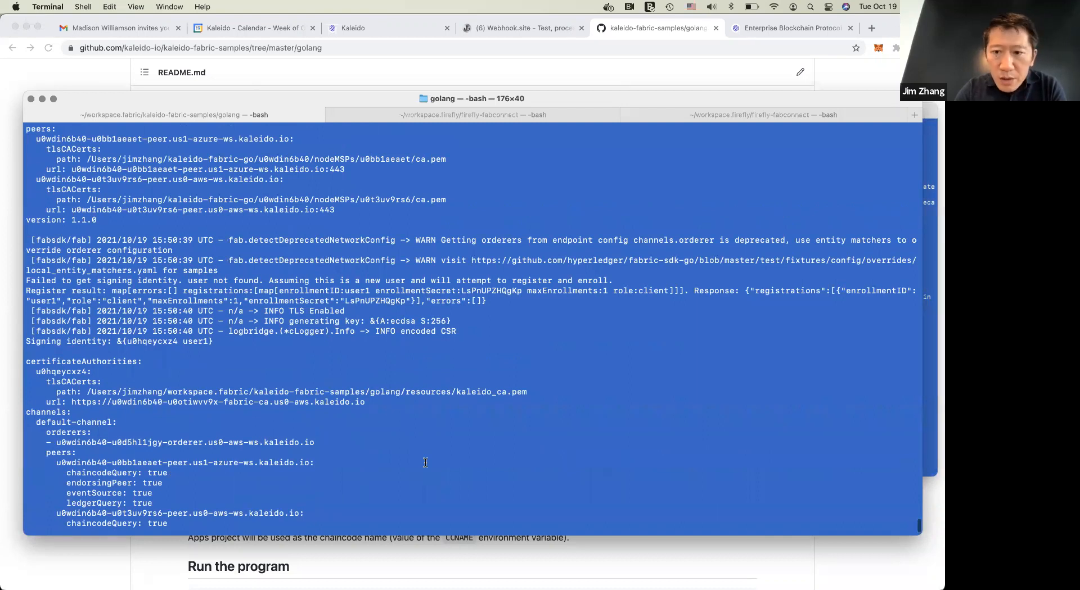
scroll(425, 463, down, 5)
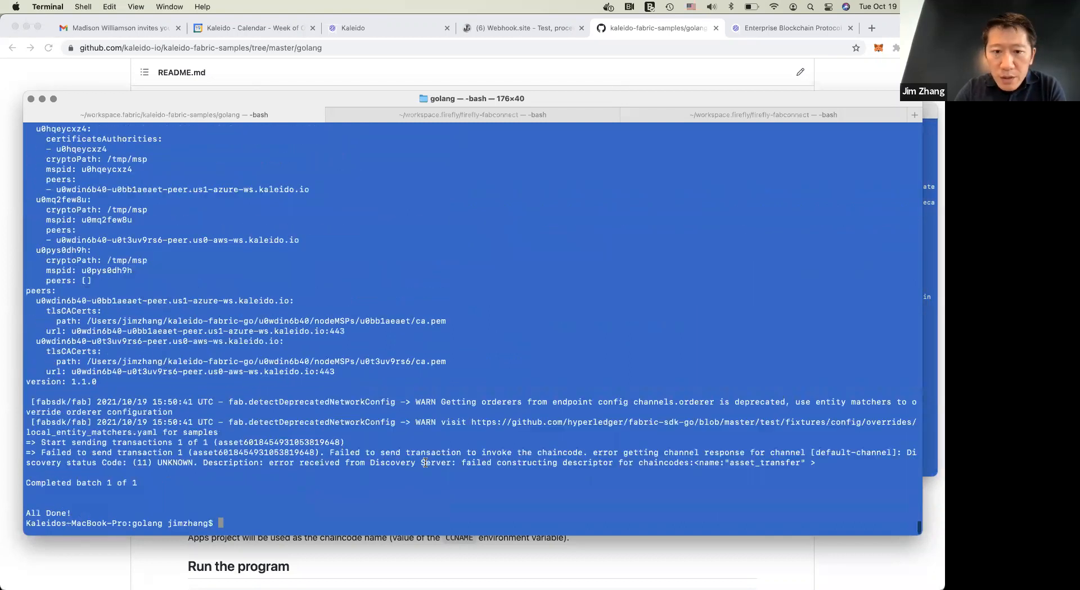
Switch to Kaleido in Chrome, check the demo environment's channels and open the details of the asset_transfer v1 chaincode
key(super+Tab)
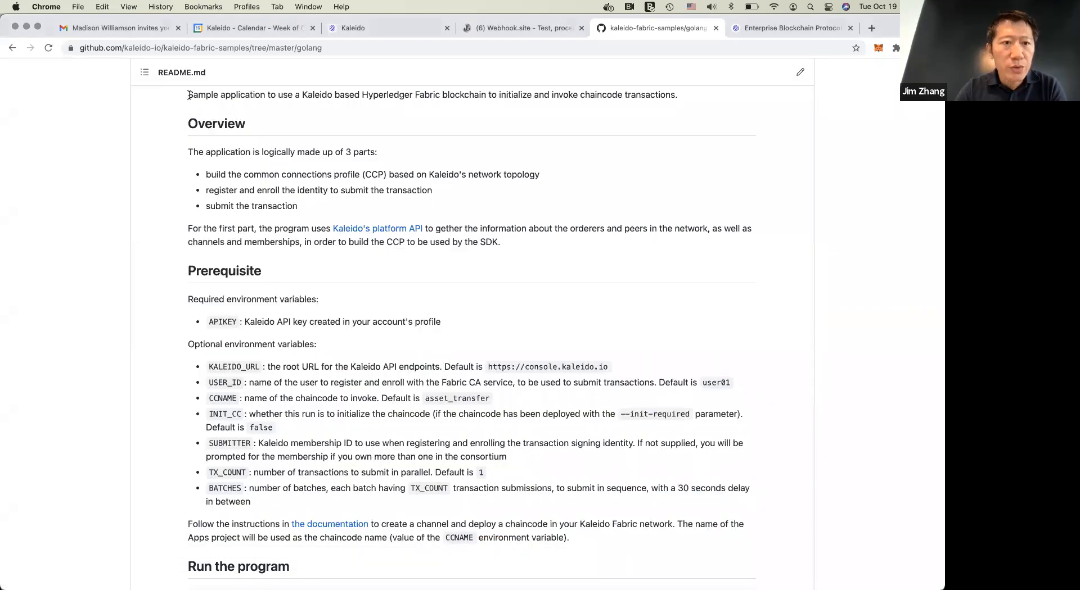
click(396, 26)
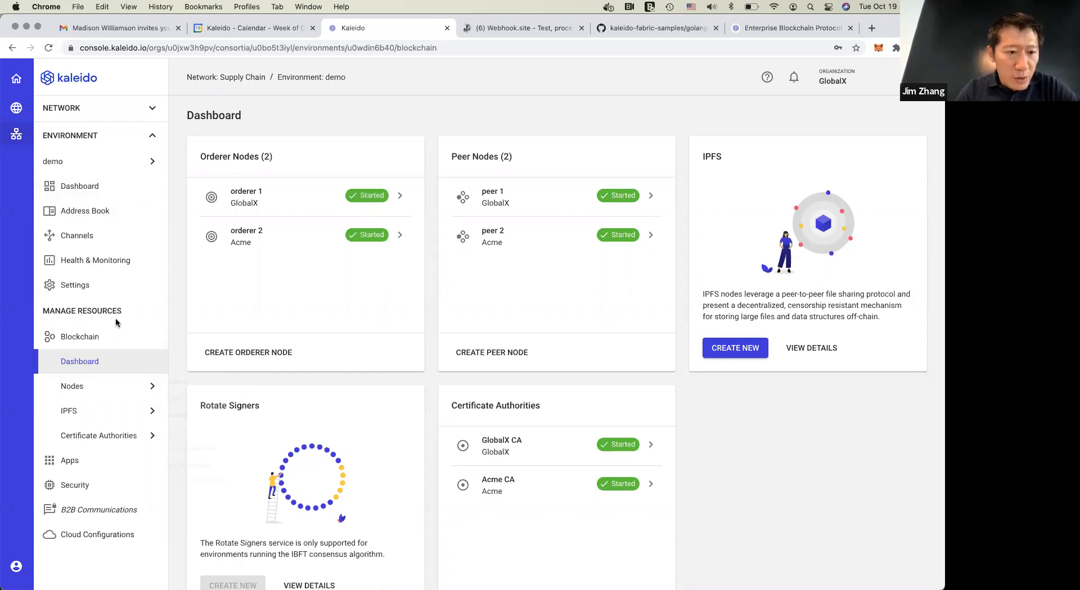
click(93, 237)
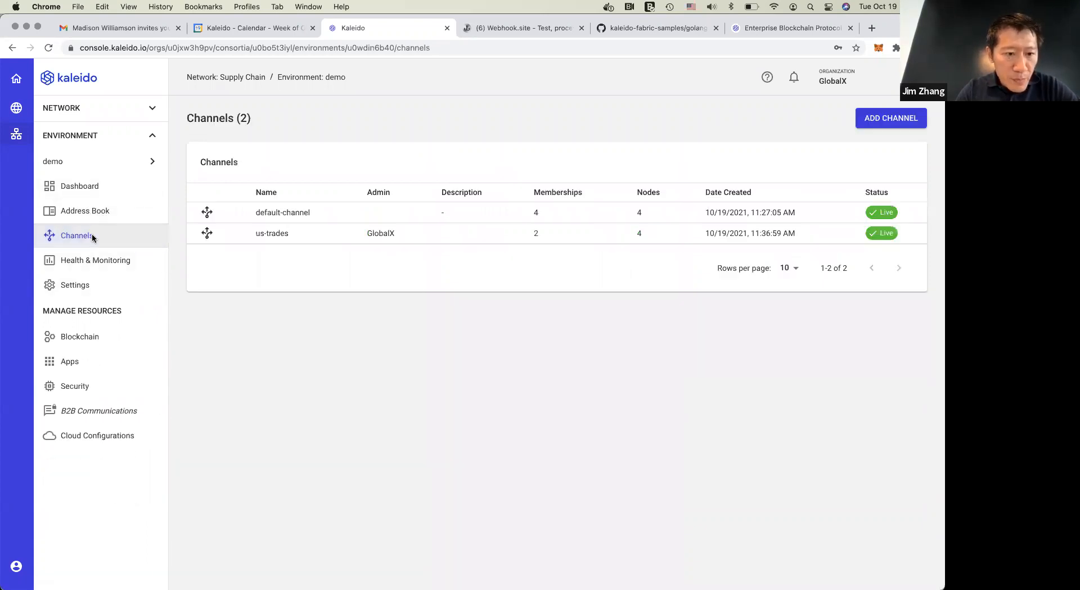
click(79, 365)
click(95, 389)
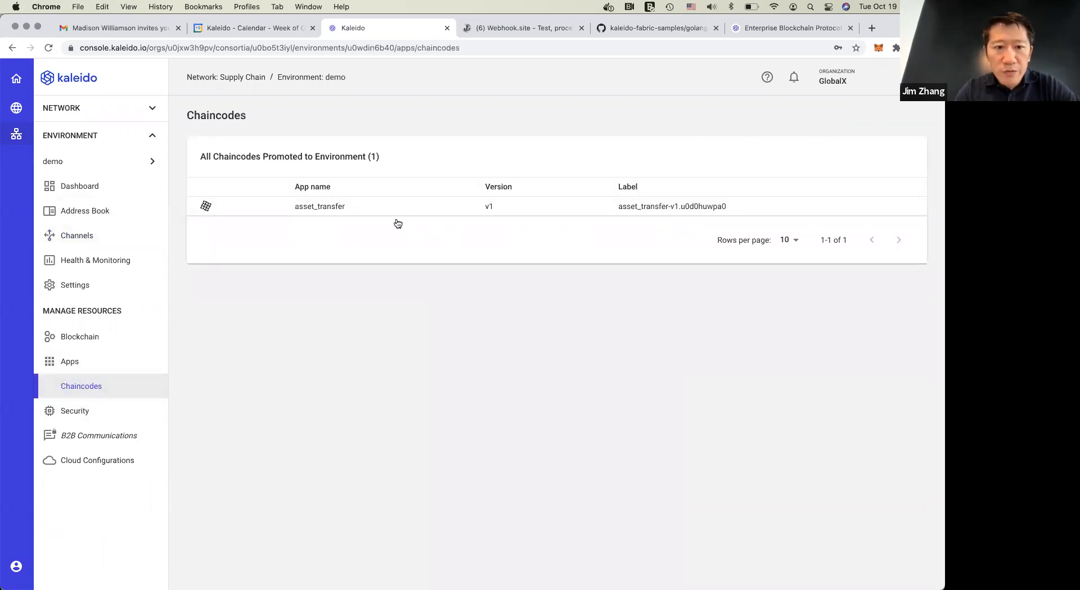
click(368, 206)
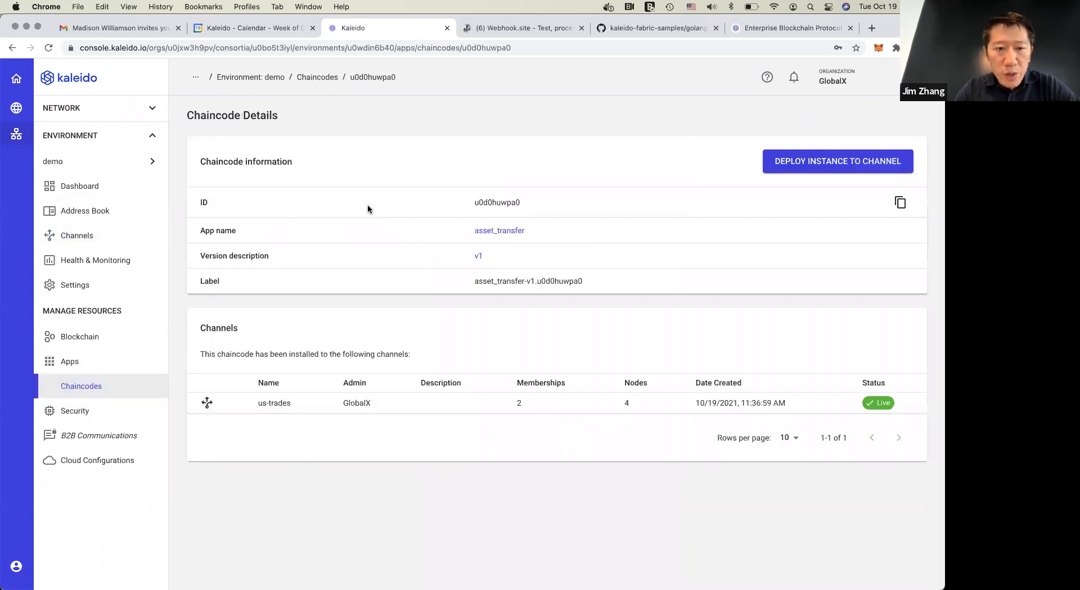
Deploy an instance of the asset_transfer v1 chaincode to default-channel
click(822, 163)
click(225, 236)
click(540, 294)
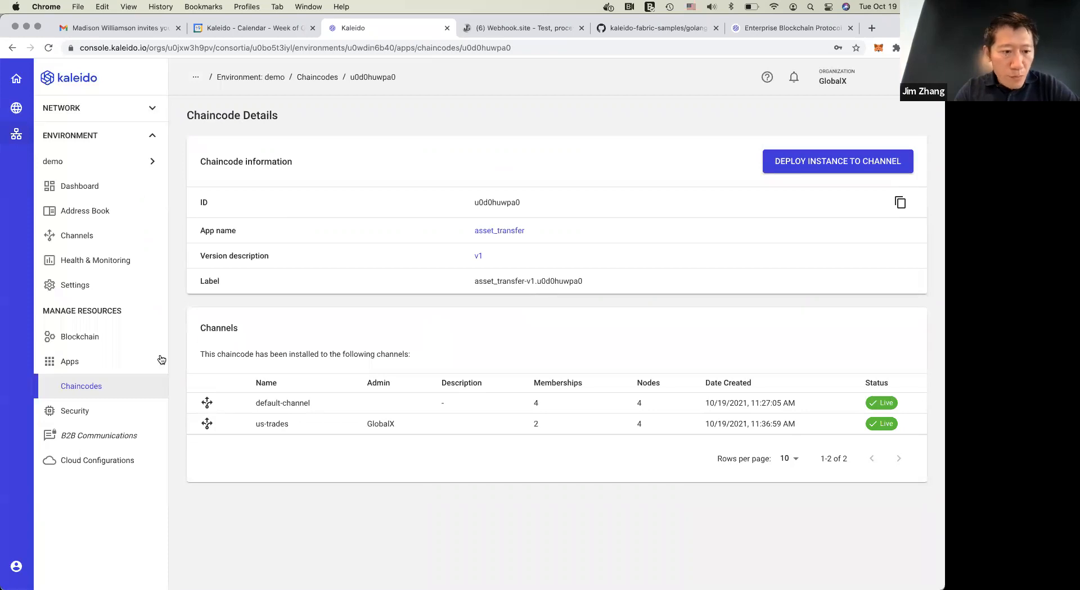
Open the recent logs of the peer 1 node in the demo environment
click(92, 340)
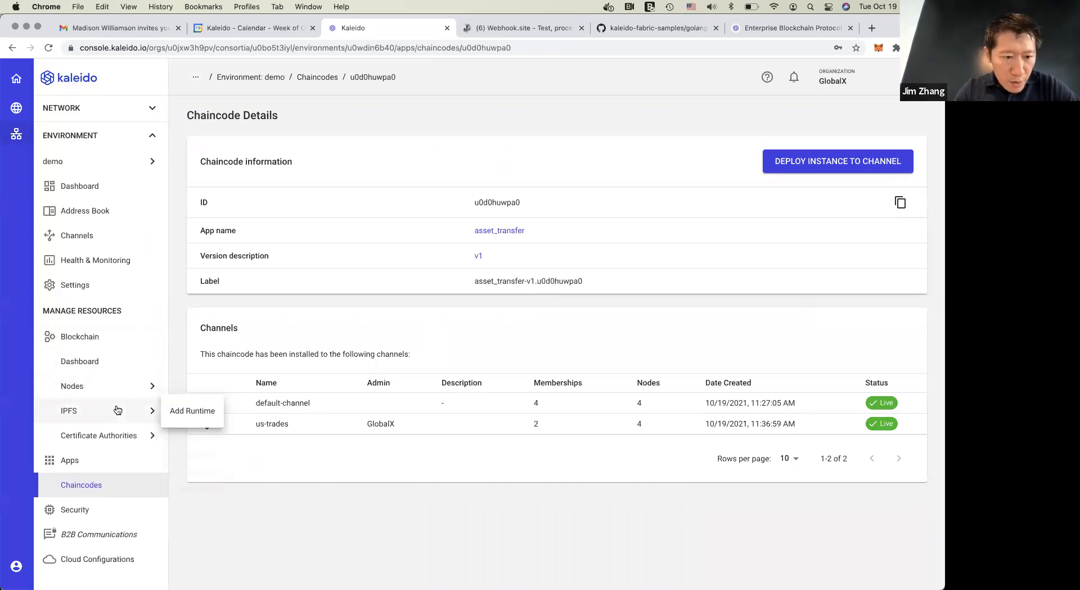
mouse_move(139, 391)
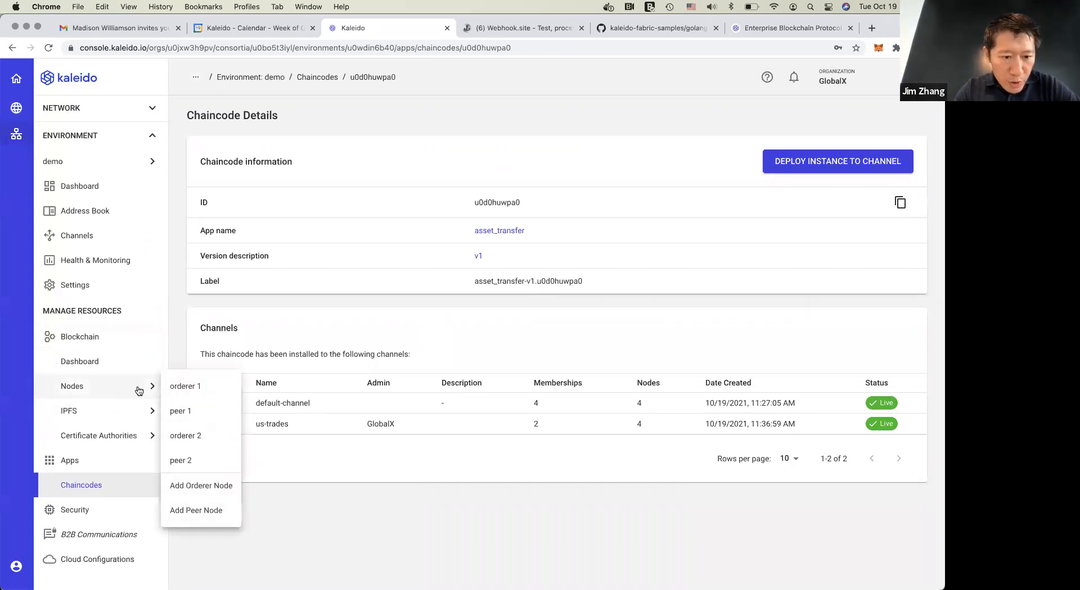
click(203, 411)
click(102, 289)
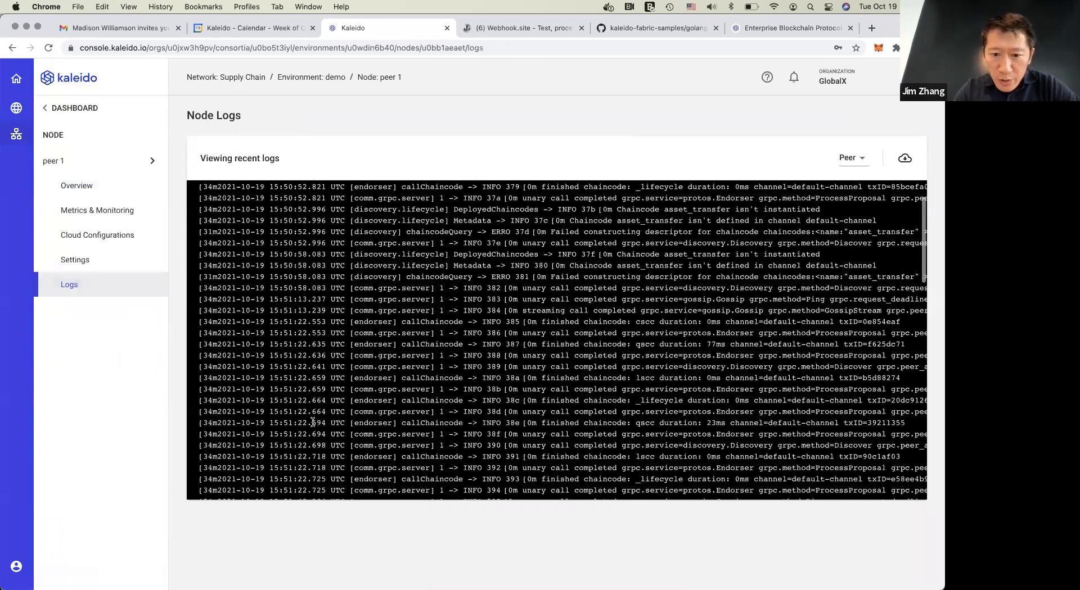
Examine peer 1's latest log entries for the asset_transfer chaincode definition and block commits on default-channel
scroll(338, 444, right, 10)
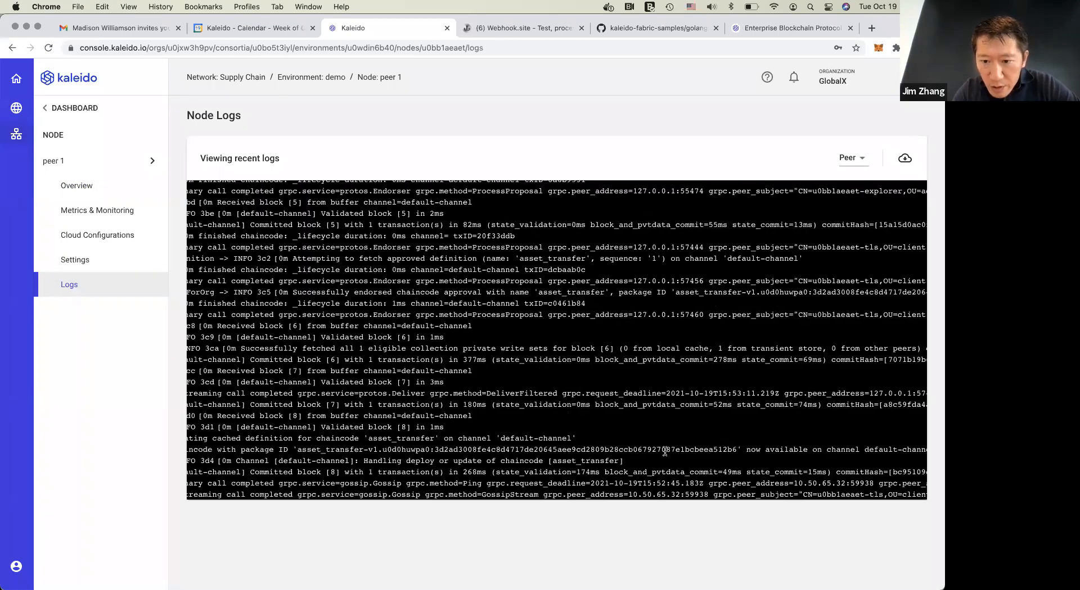
scroll(664, 450, right, 10)
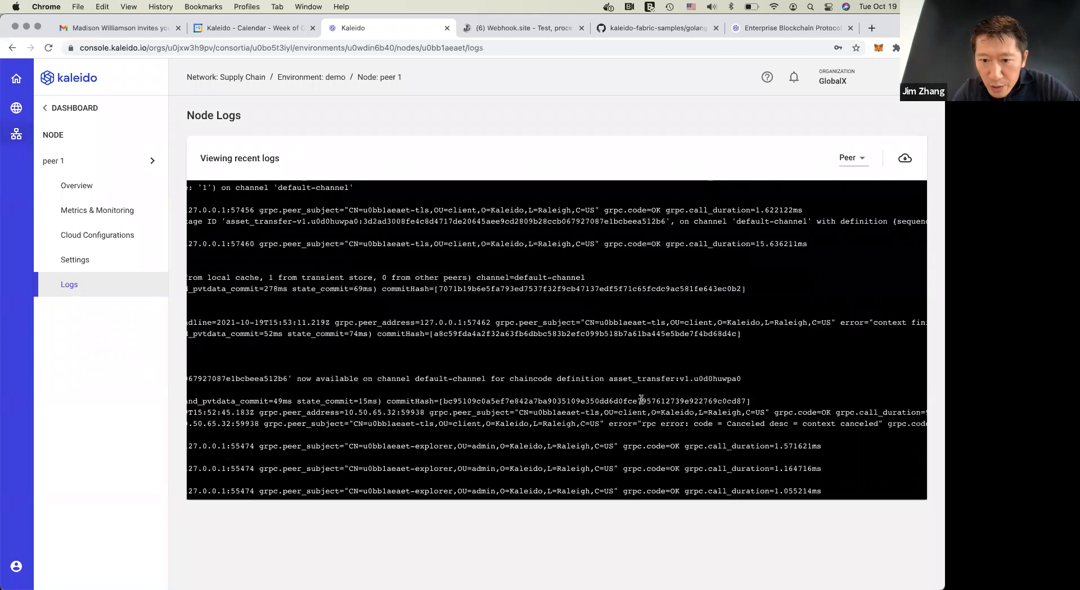
scroll(641, 399, up, 1)
double_click(428, 397)
click(484, 376)
scroll(485, 375, up, 1)
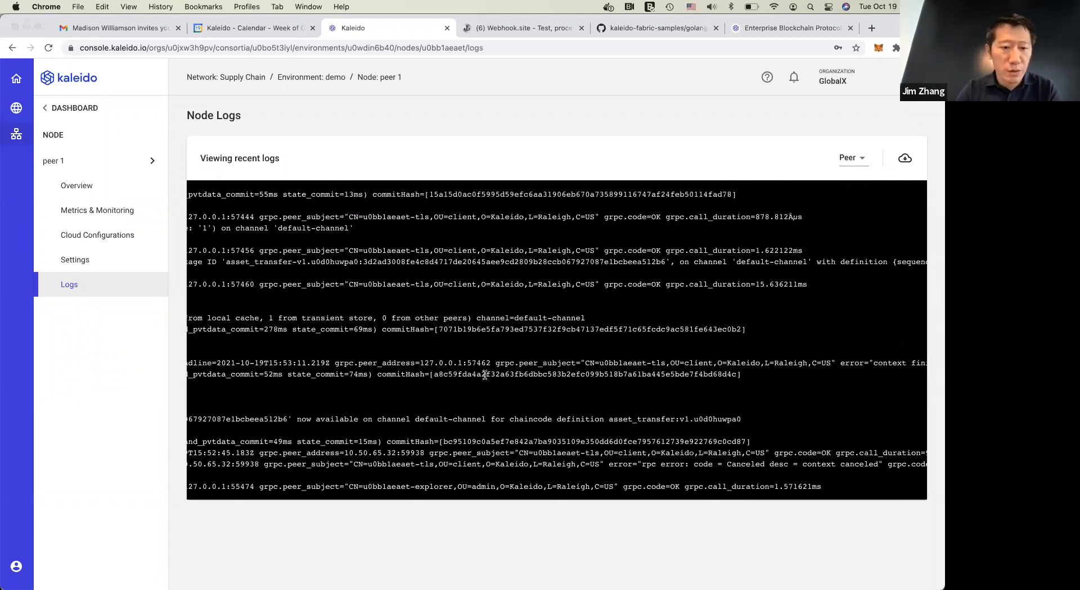
Switch to Terminal, add a few blank prompt lines and run the Go sample client again with ./kfg
key(super+Tab)
key(Return)
key(Return)
key(Return)
key(Return)
text(./kfg)
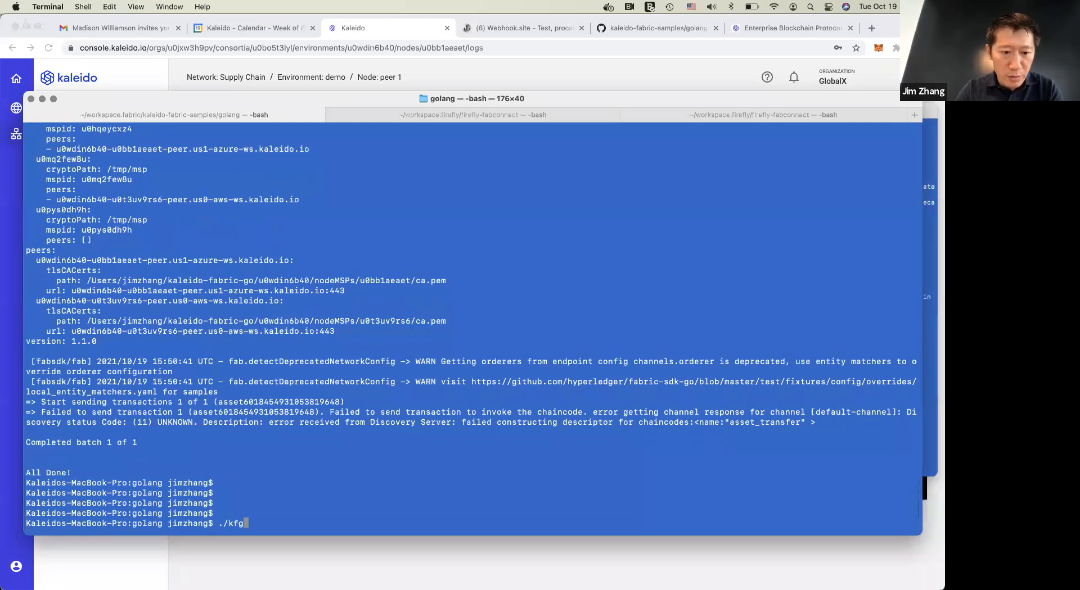
key(Return)
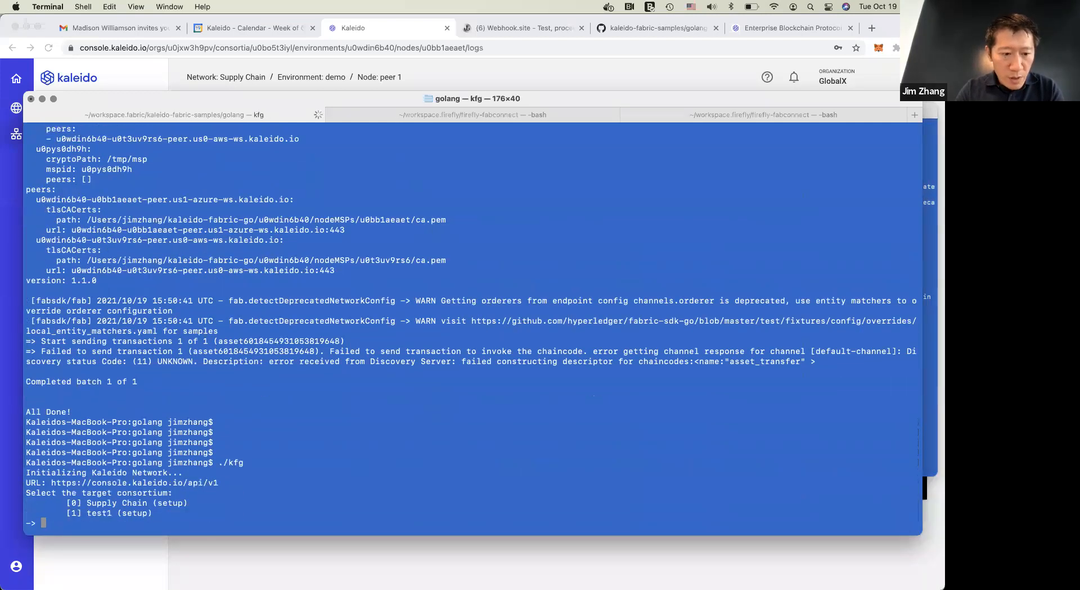
Select option 0, Supply Chain, as target consortium and option 0, GlobalX, as the membership to submit the transaction
text(0)
key(Return)
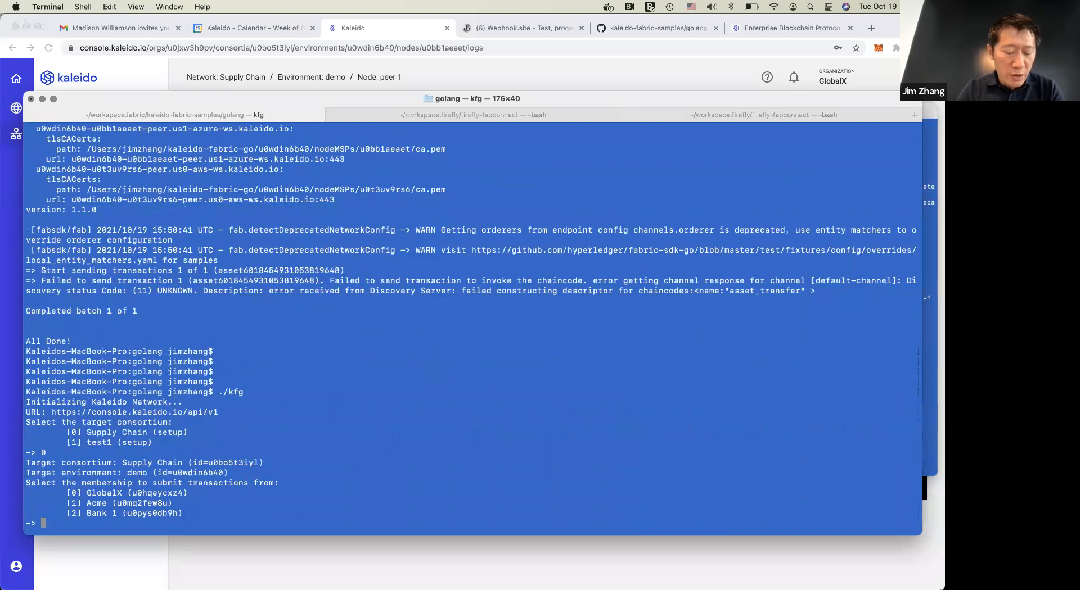
text(0)
key(Return)
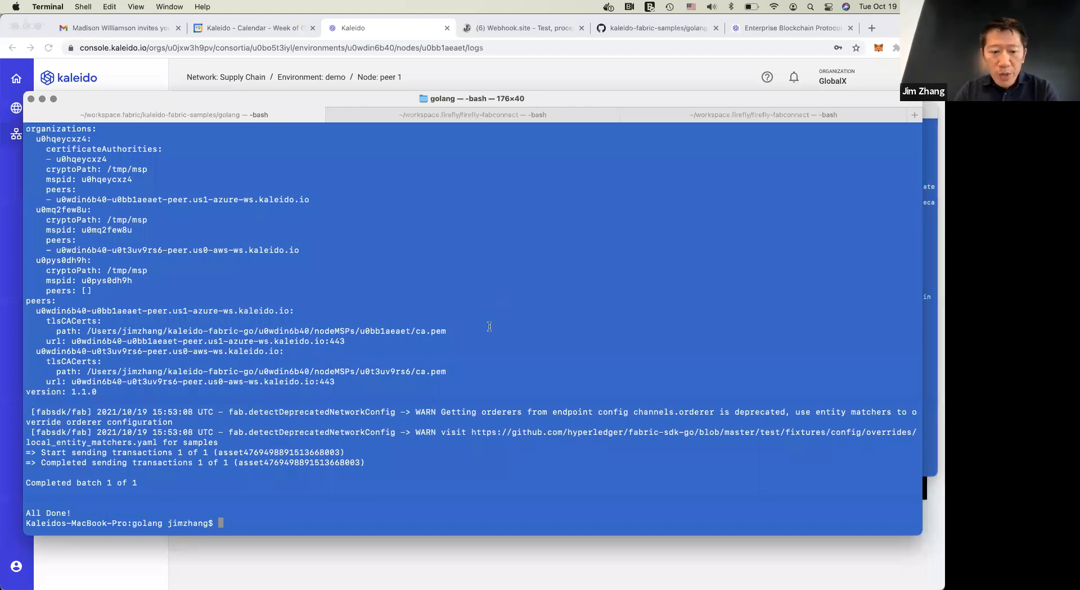
Switch to Visual Studio Code and review channel.go in the kaleido folder, covering the channel connection and chaincode invocation functions
key(cmd+Tab)
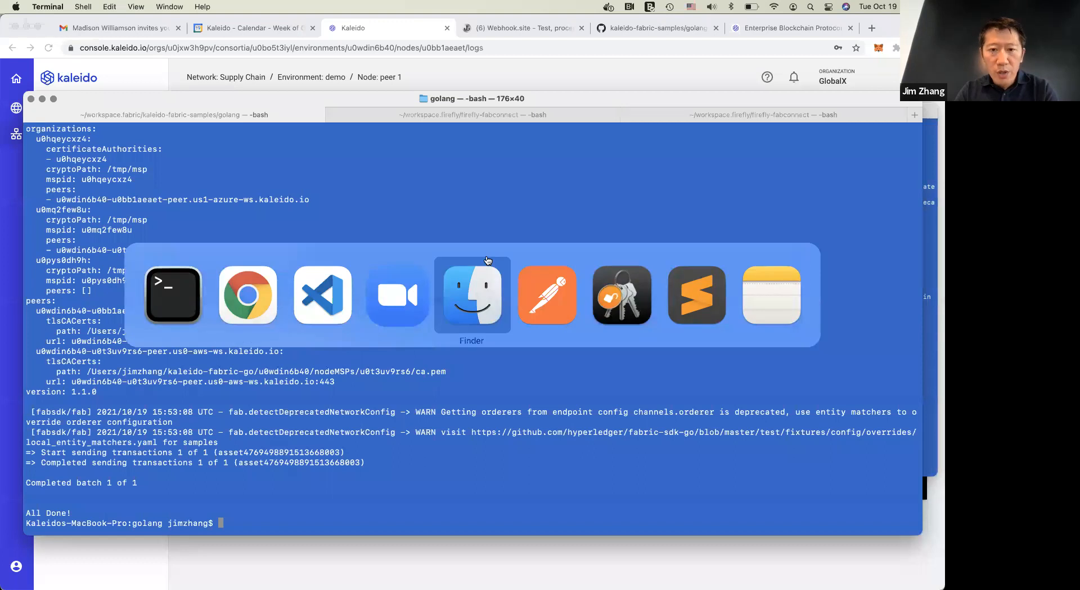
key(Escape)
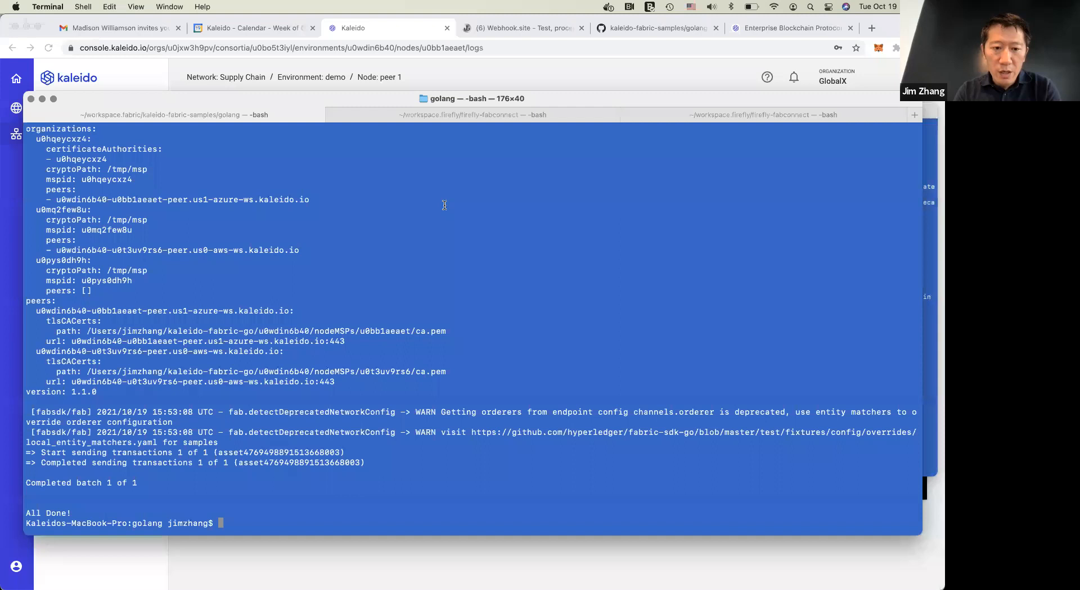
key(super+Tab)
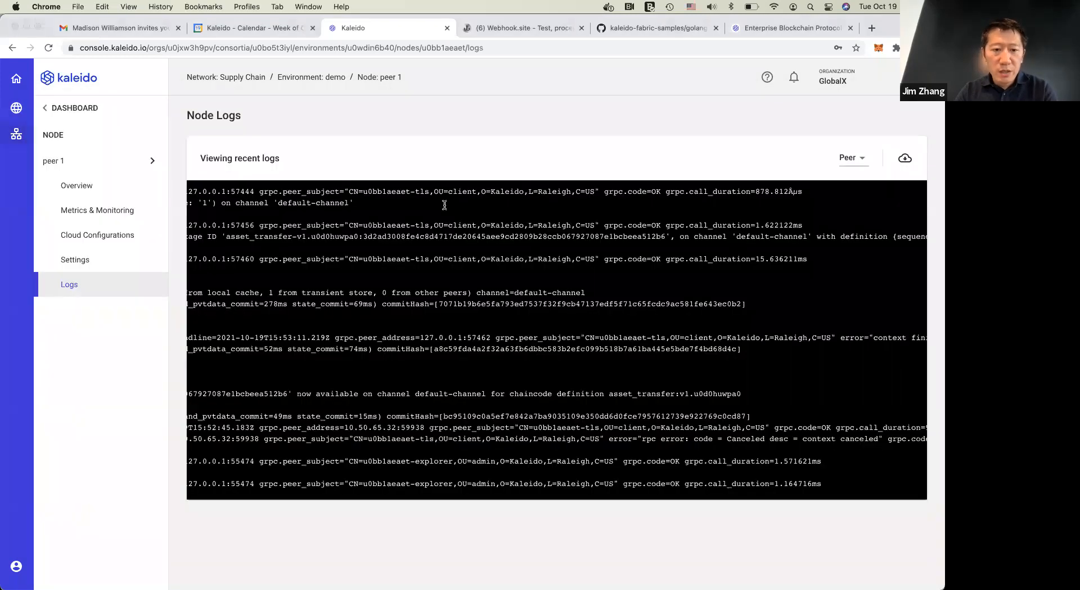
key(super+Tab)
key(super+Tab)
key(super+Tab)
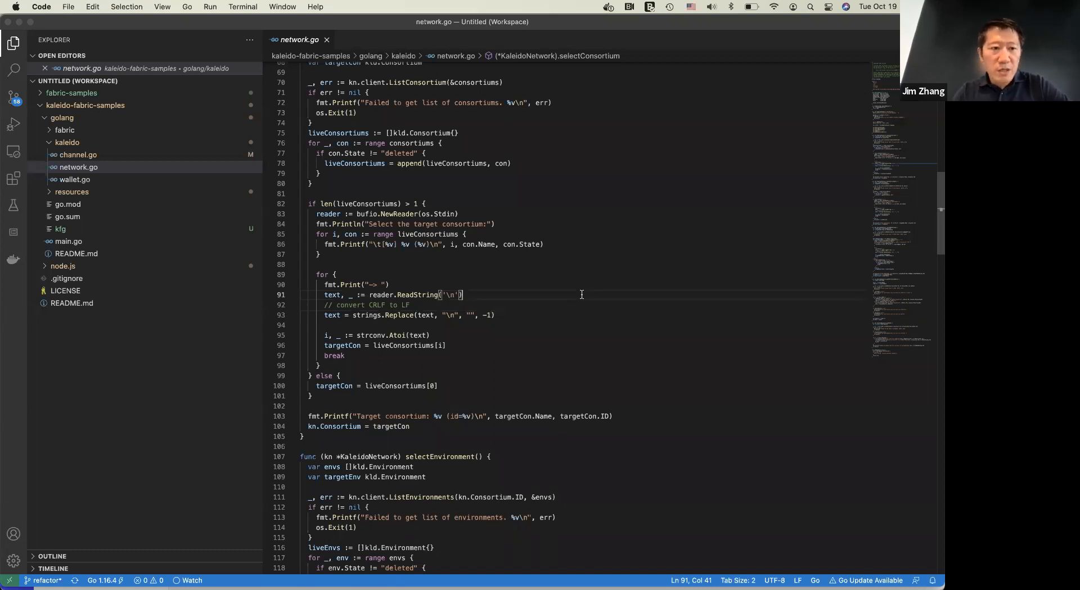
click(113, 156)
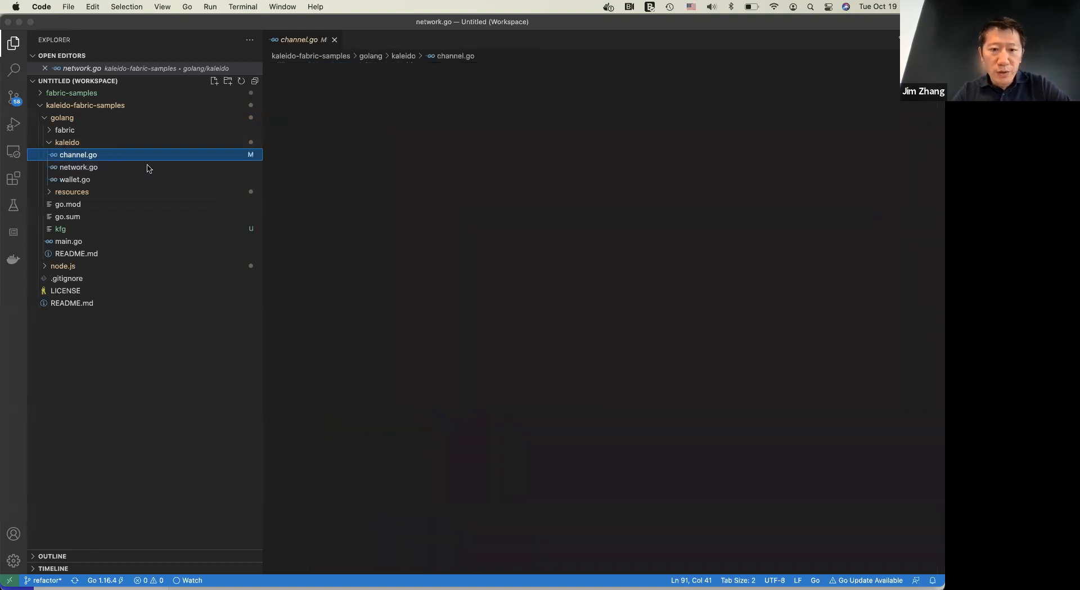
scroll(417, 284, down, 15)
scroll(418, 284, up, 8)
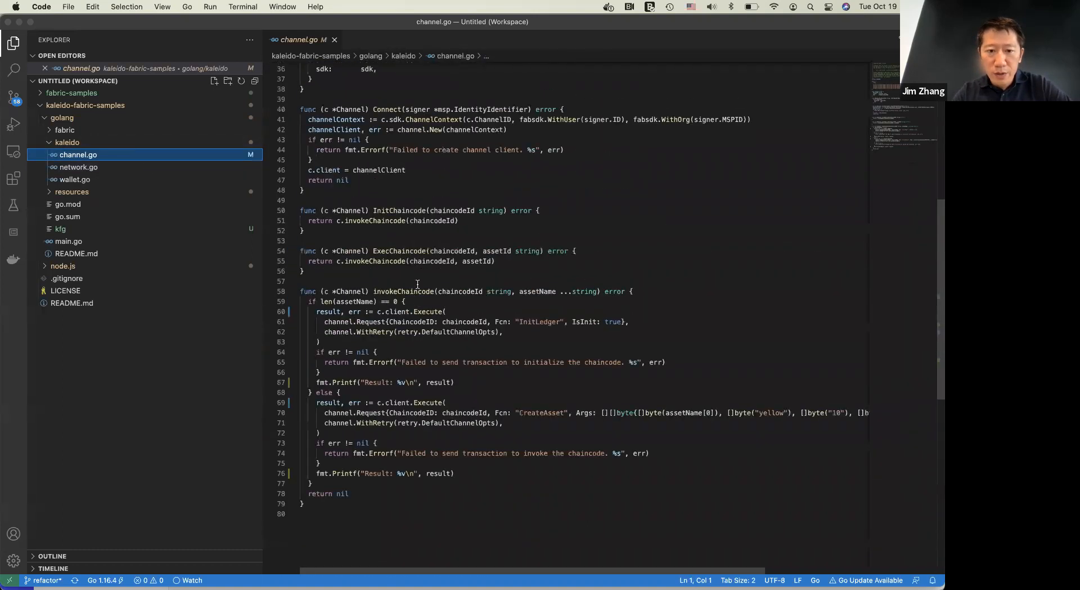
scroll(418, 284, up, 5)
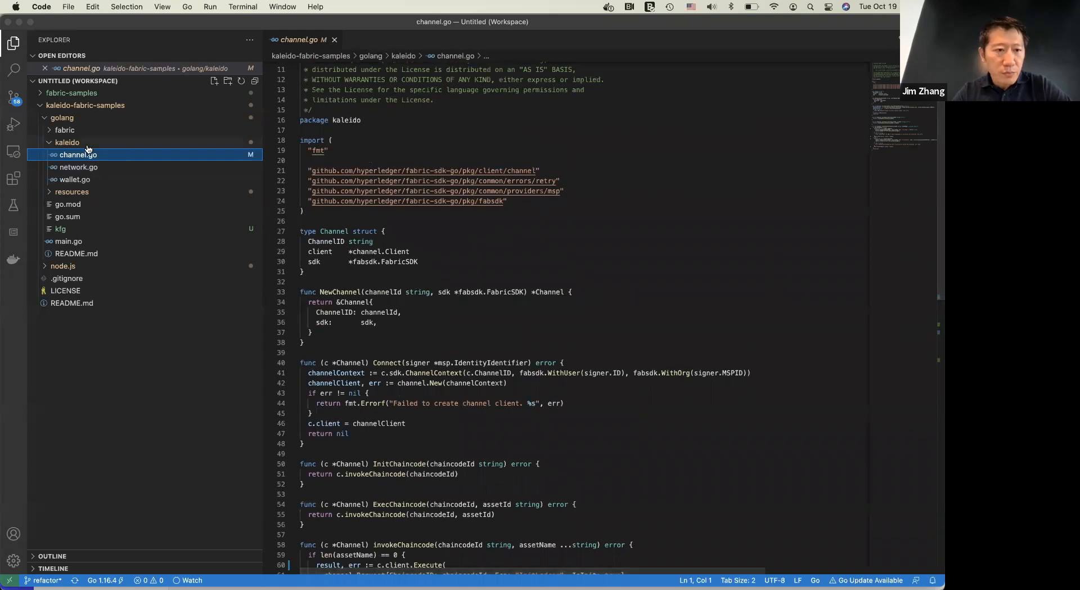
Open network.go and review its functions for selecting the membership and getting the orderers, peers and CA
click(102, 169)
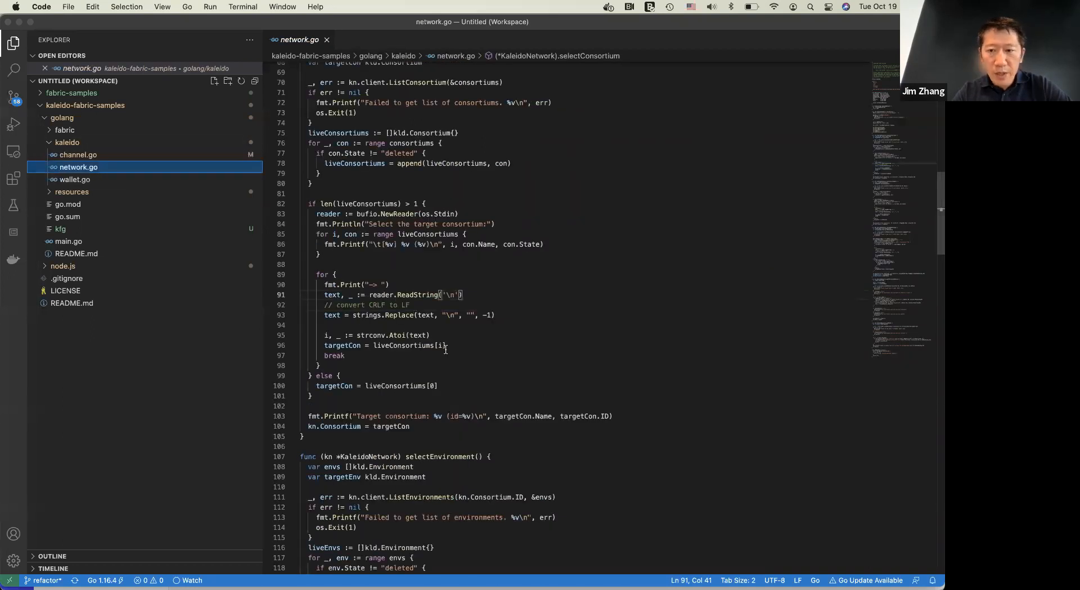
scroll(445, 349, down, 5)
scroll(445, 349, down, 10)
scroll(445, 350, up, 10)
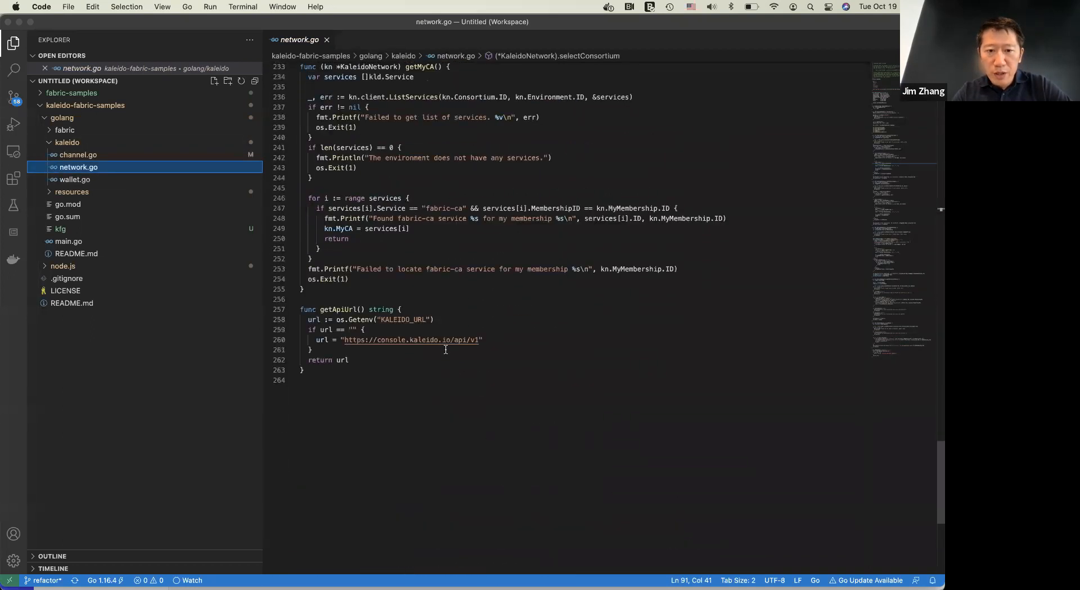
click(467, 300)
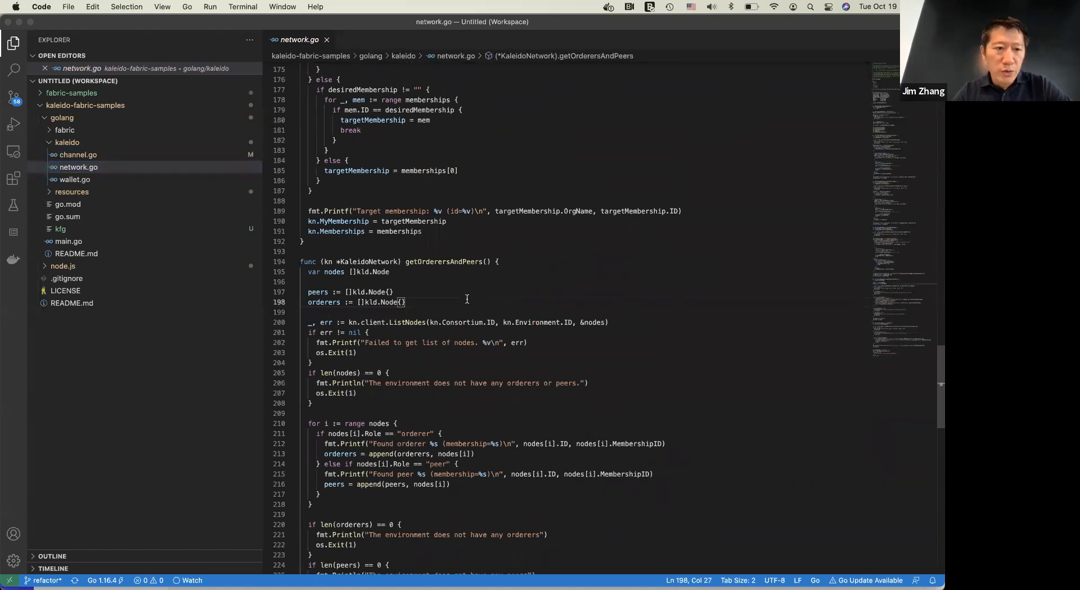
scroll(467, 299, up, 1)
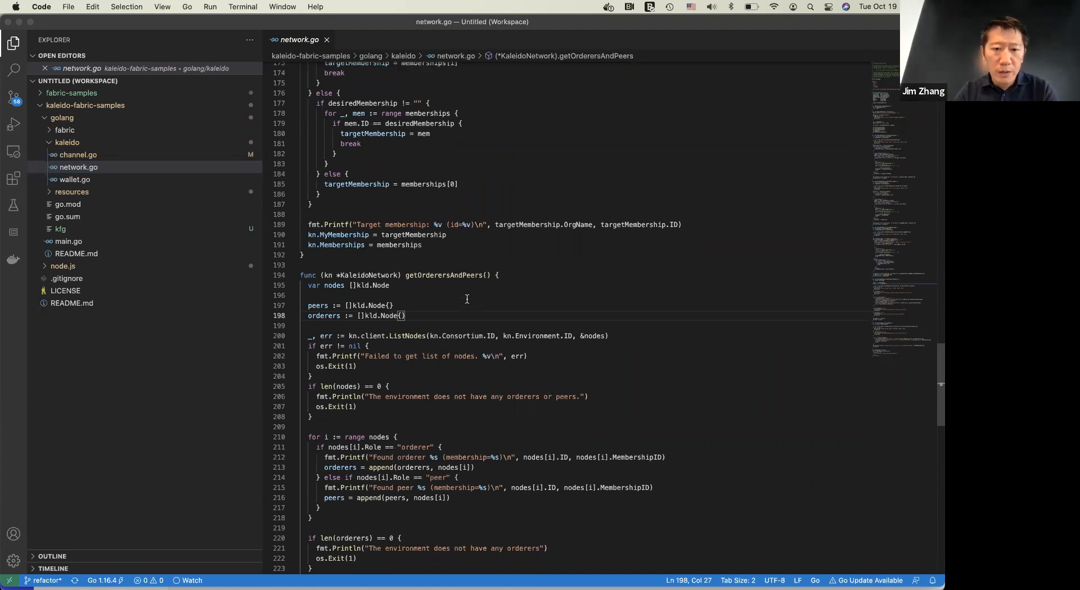
Bring up the firefly-fabconnect session in Terminal, then return to the golang samples README in Chrome
key(super+Tab)
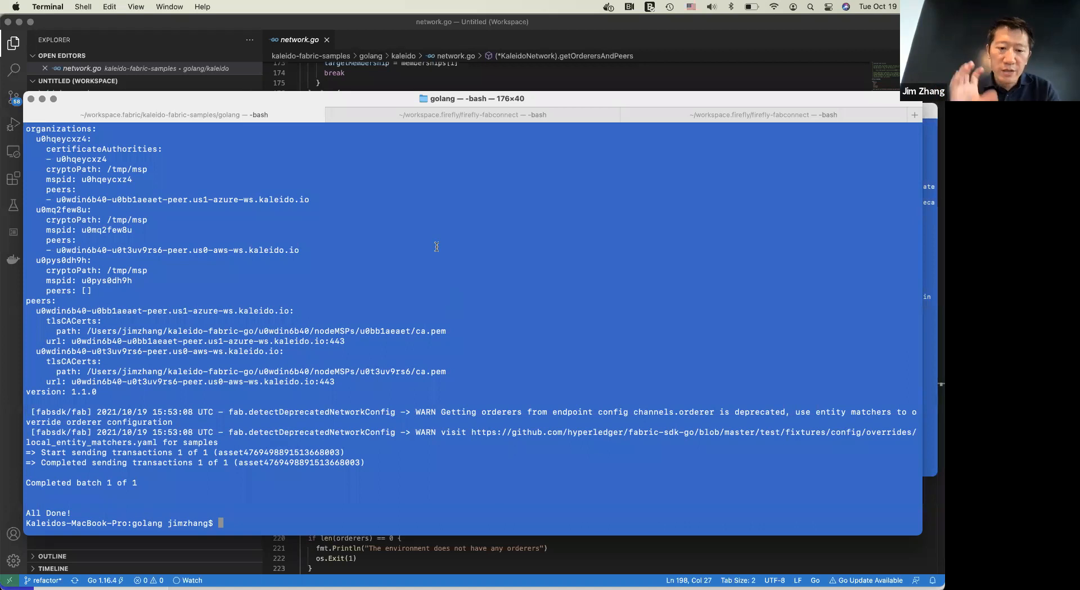
click(466, 115)
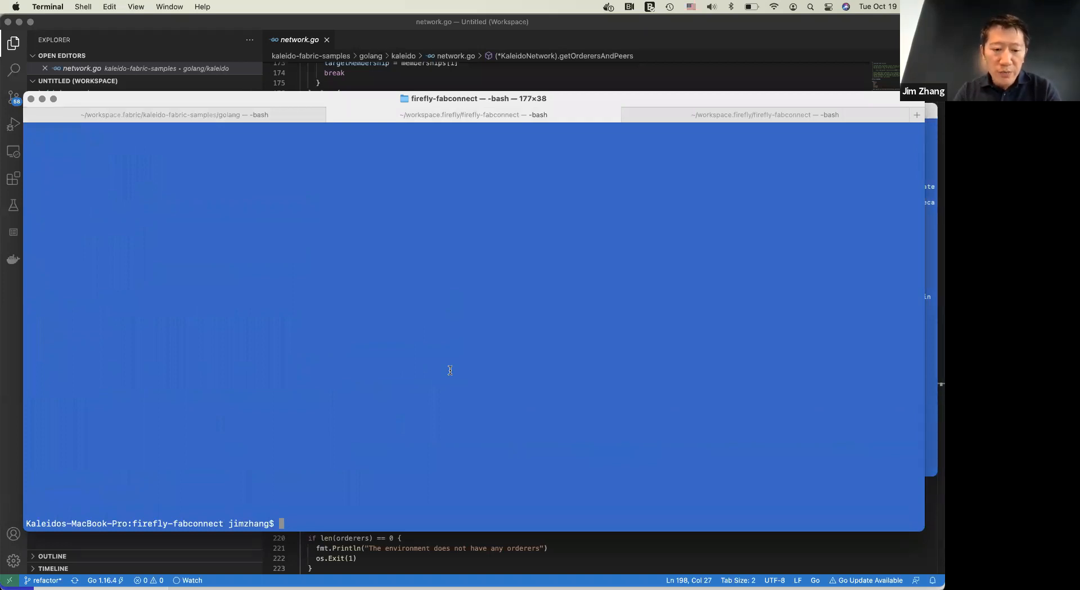
key(super+Tab)
key(super+Tab)
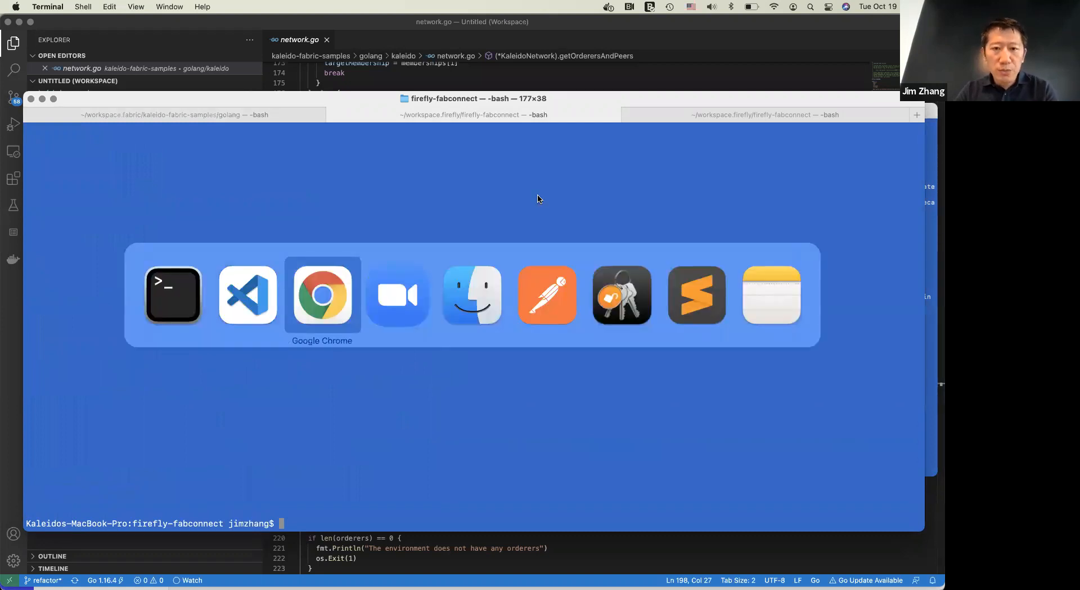
click(650, 25)
Go to the GitHub repository github.com/hyperledger/firefly-fabconnect by editing the current page address
click(222, 47)
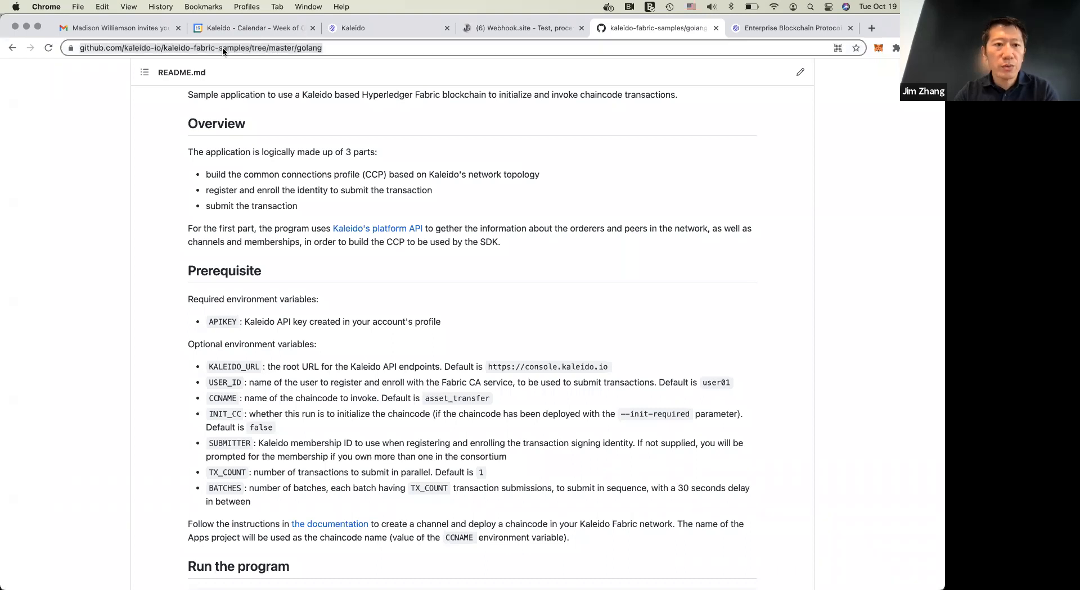
click(126, 48)
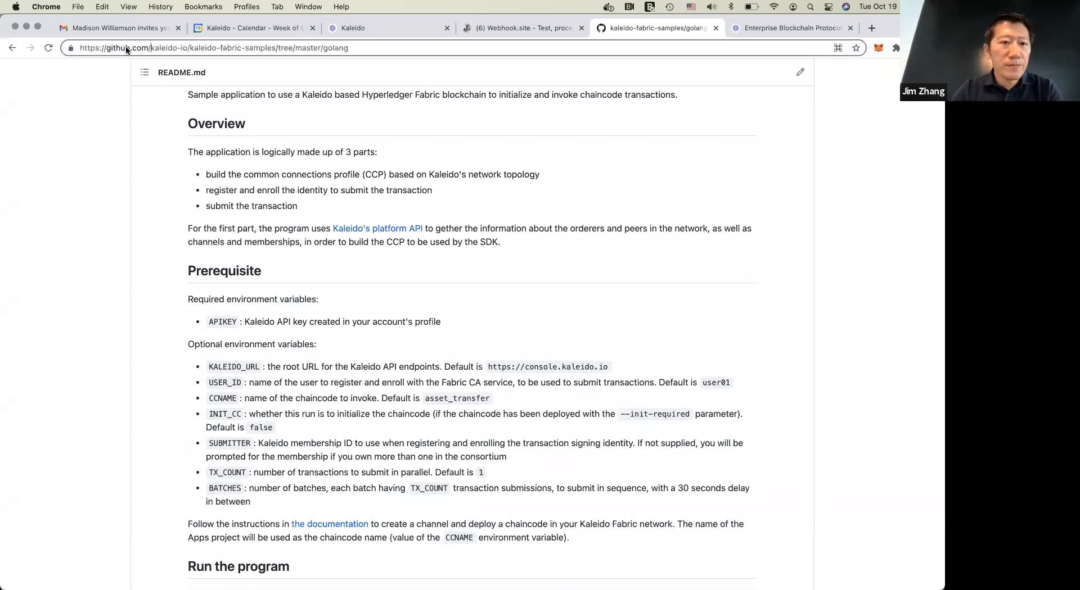
key(super+shift+Right)
text(hhyperle)
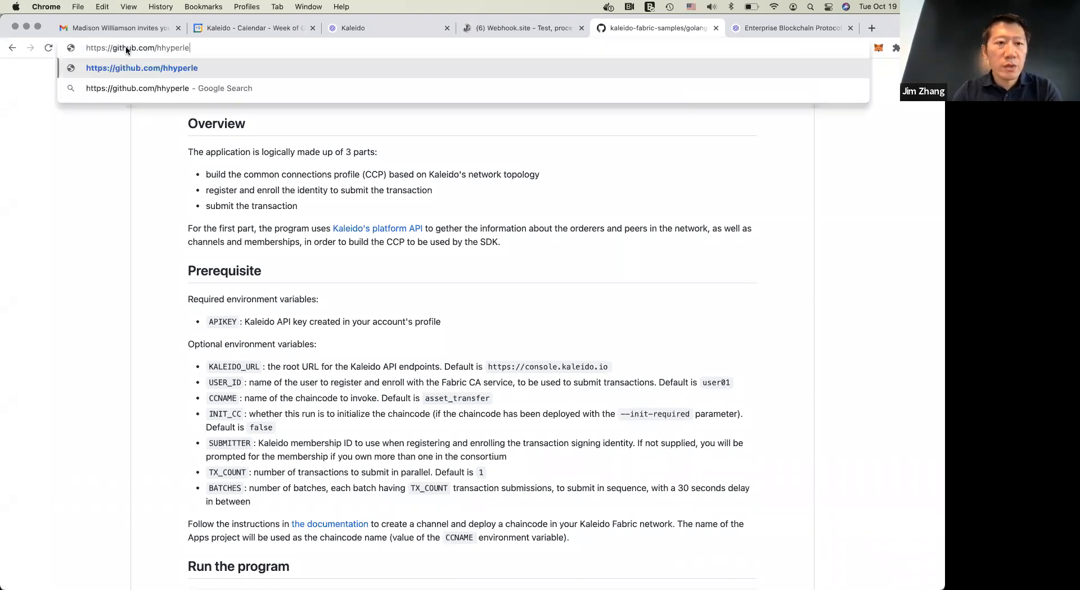
key(BackSpace)
key(BackSpace)
key(BackSpace)
key(BackSpace)
key(BackSpace)
key(BackSpace)
key(BackSpace)
text(yperled)
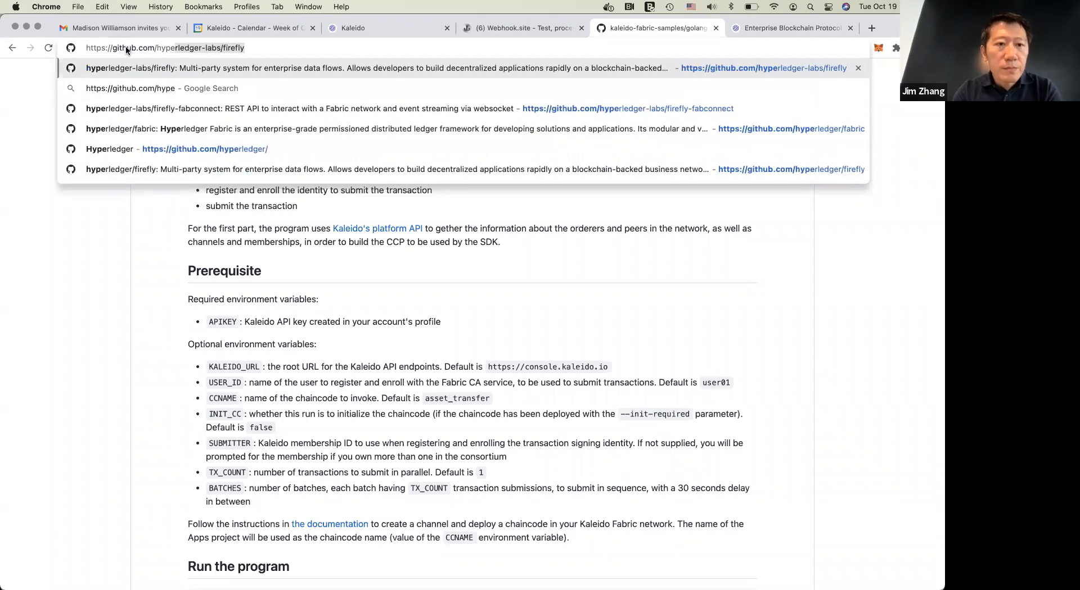
text(ger/firefly-fa)
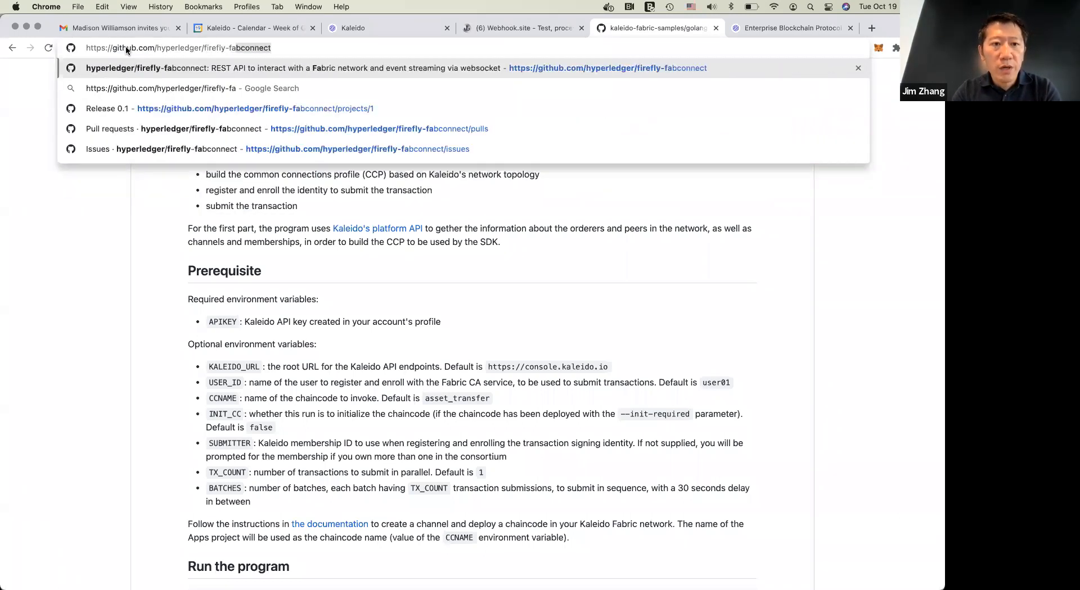
key(Return)
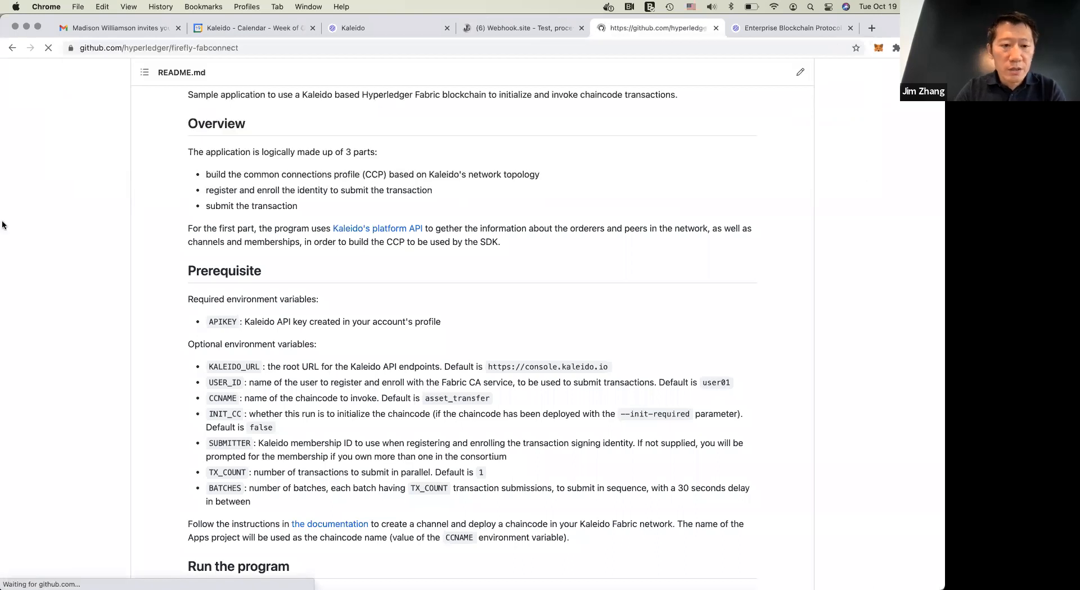
Examine the High Level Components and Objects and Flows diagrams in the README's Architecture section
scroll(79, 440, down, 15)
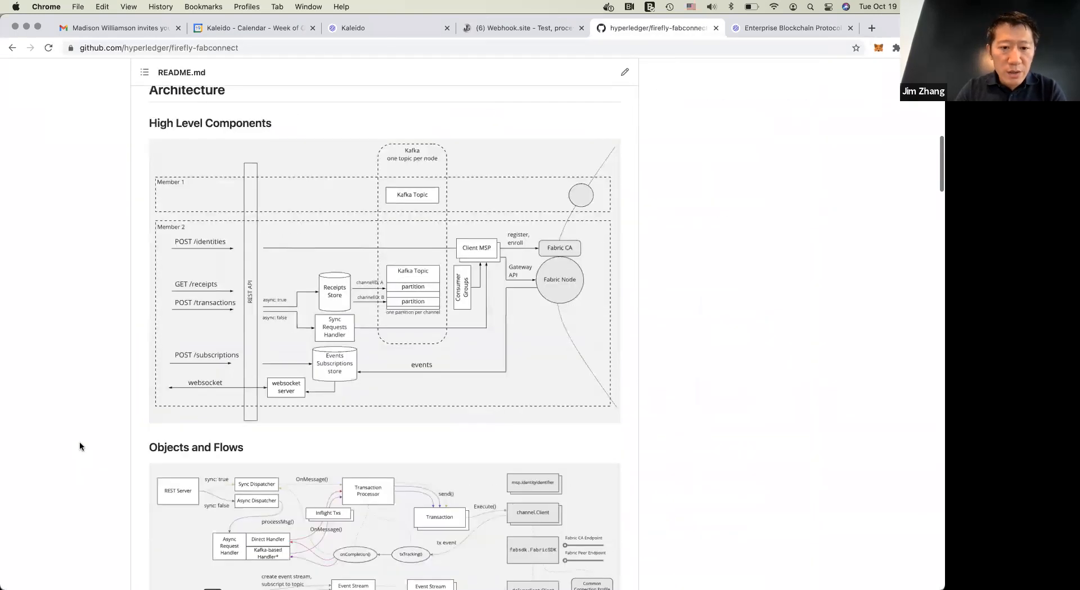
scroll(79, 443, up, 2)
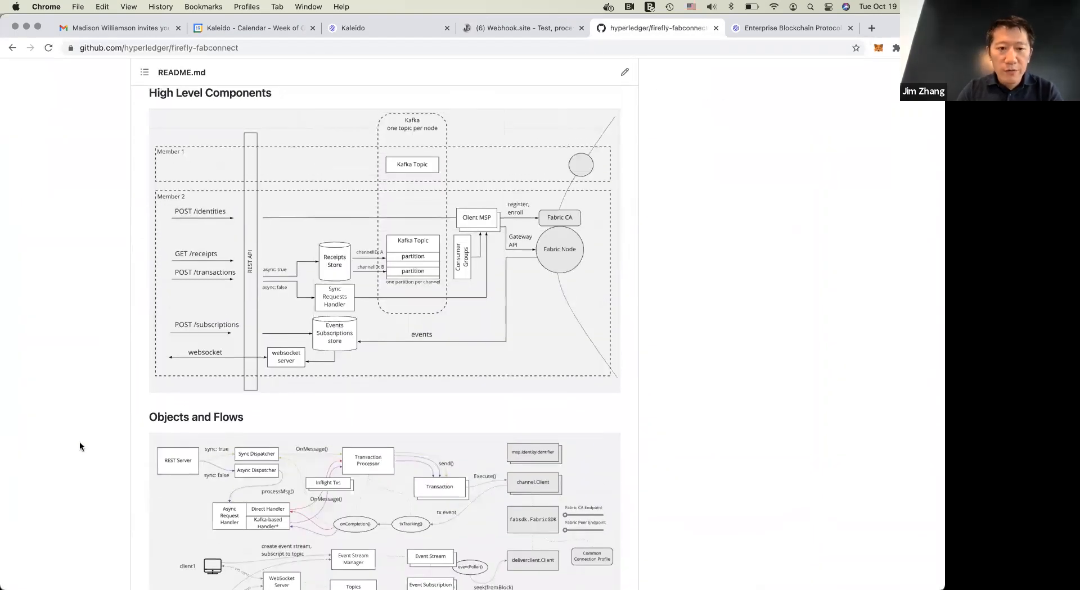
scroll(79, 443, down, 1)
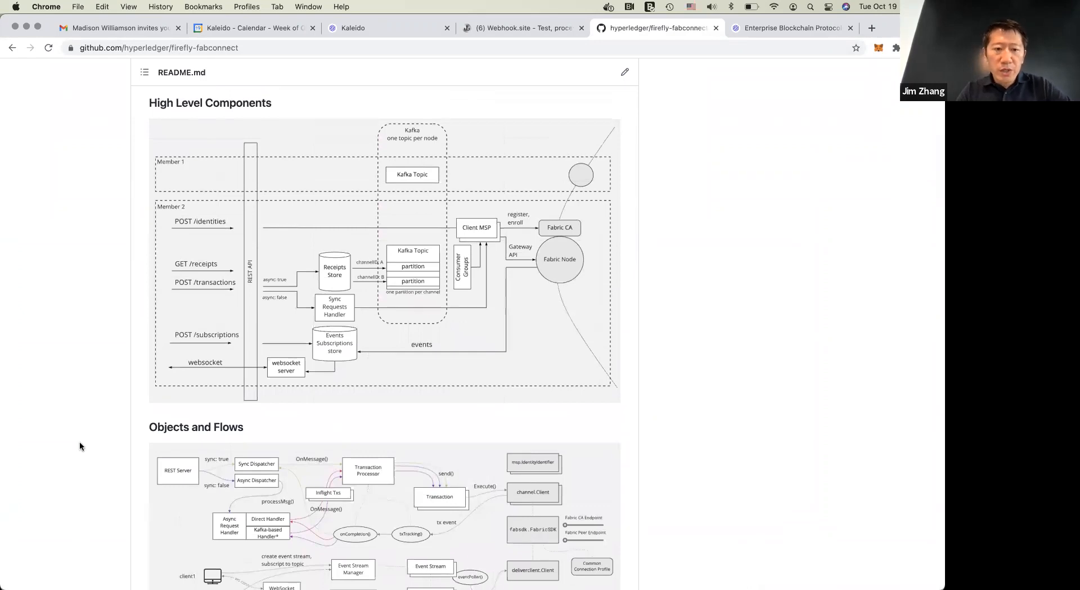